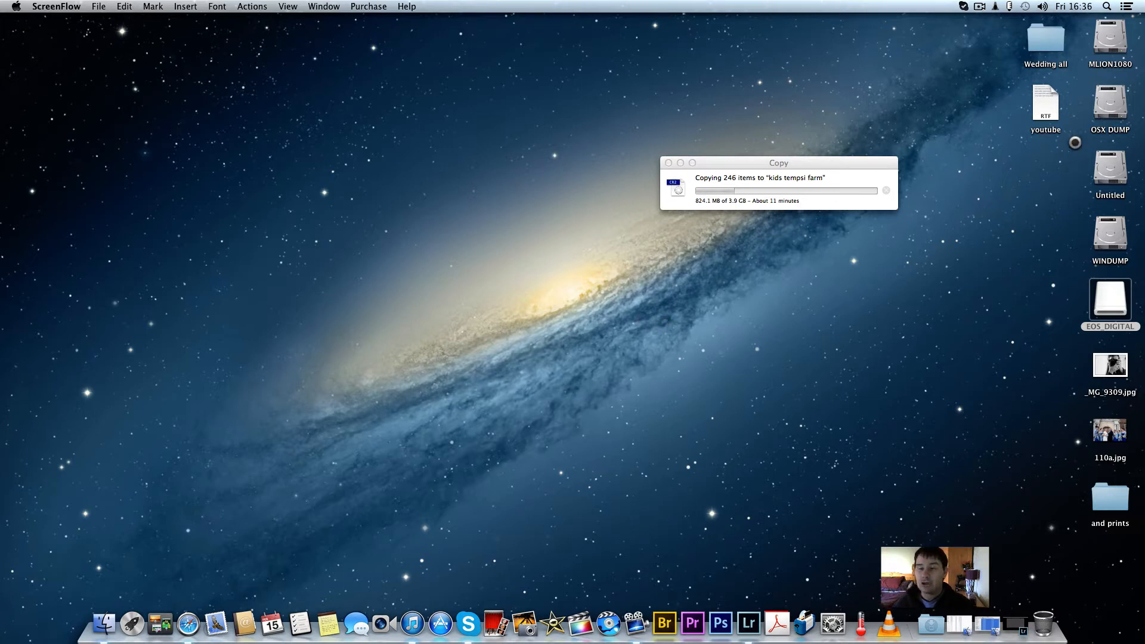
# - Browse the OSX DUMP drive to the dated wedding folder inside weddings 2013, review its contents, and close the window
pyautogui.doubleClick(1097, 105)
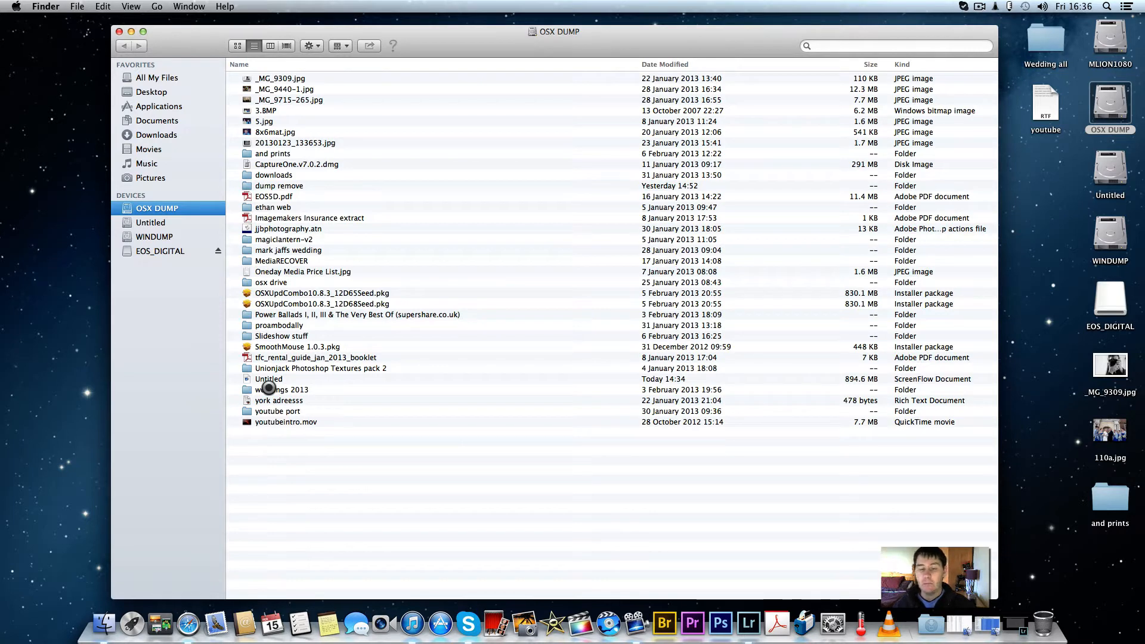
pyautogui.doubleClick(268, 390)
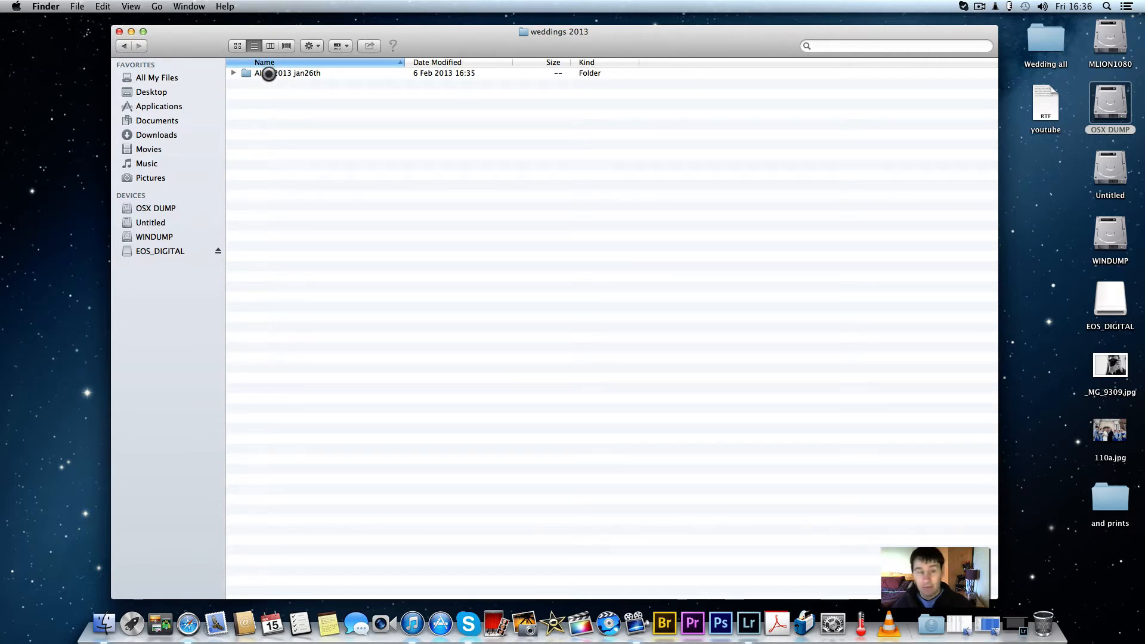
pyautogui.doubleClick(269, 73)
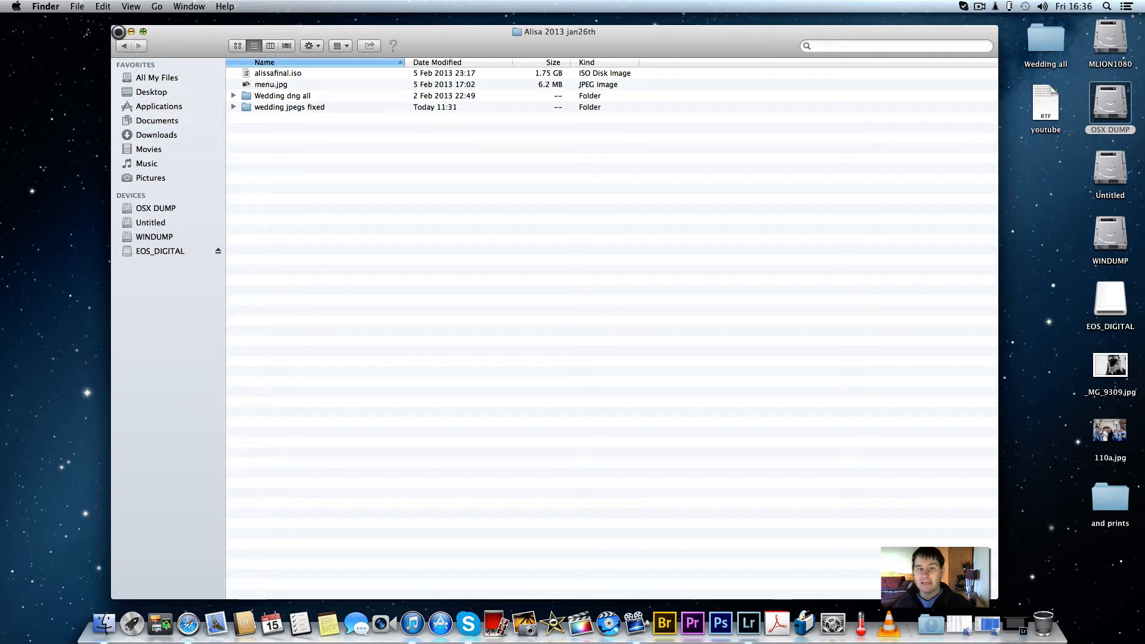
pyautogui.click(124, 45)
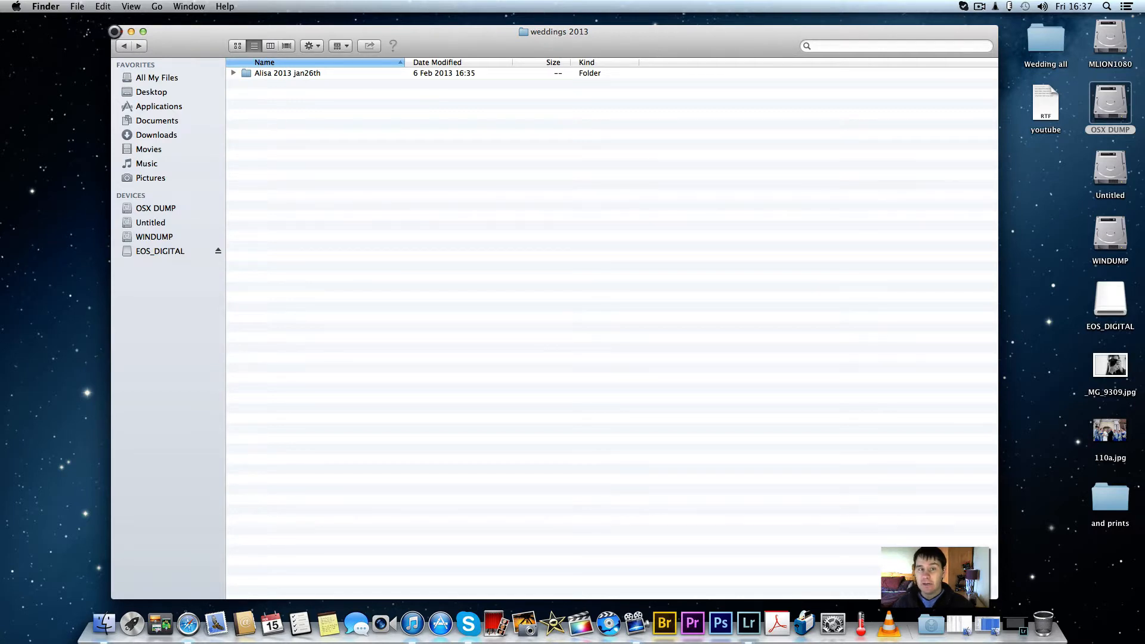
pyautogui.click(115, 31)
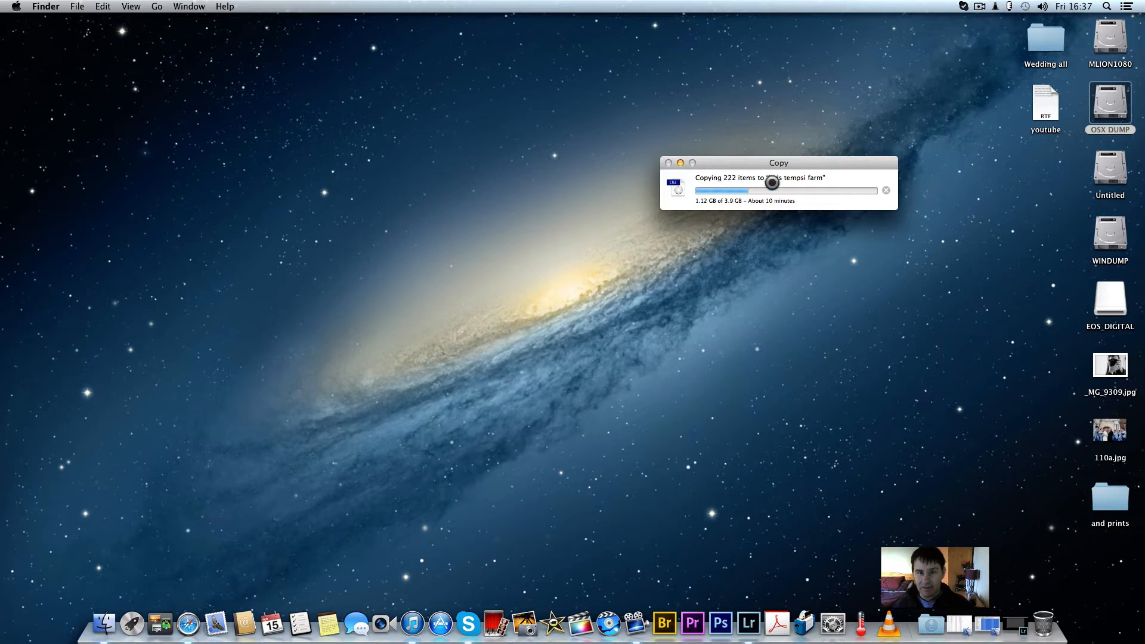
# - Open the Wedding all folder on the desktop and check its subfolders, including the contents of alisa lr4
pyautogui.click(1036, 38)
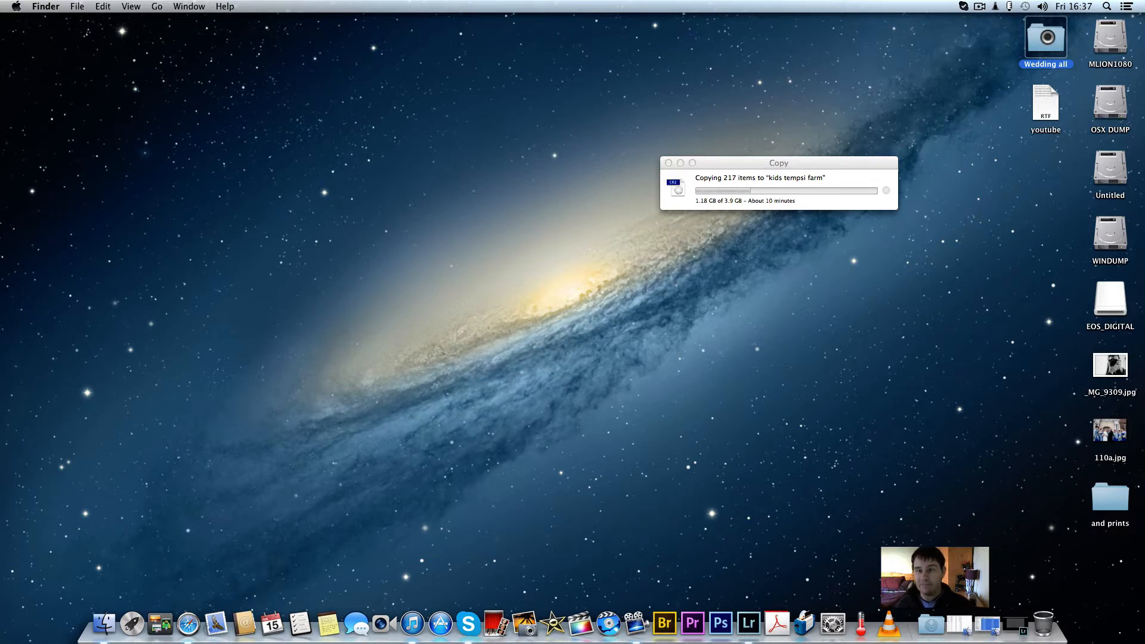
pyautogui.doubleClick(1046, 37)
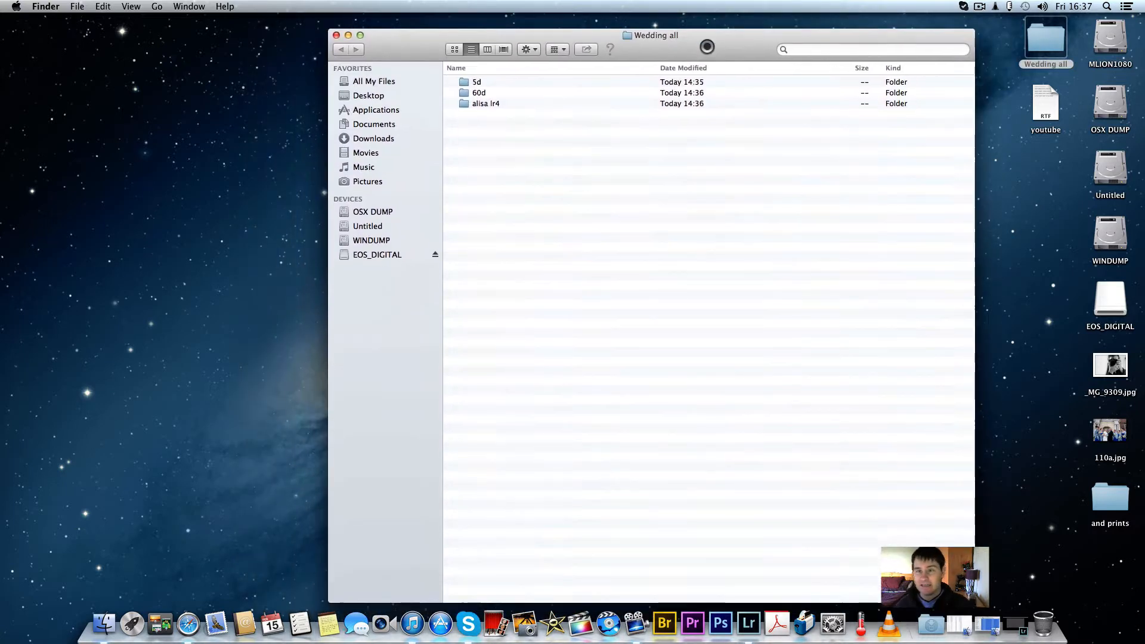
pyautogui.click(470, 78)
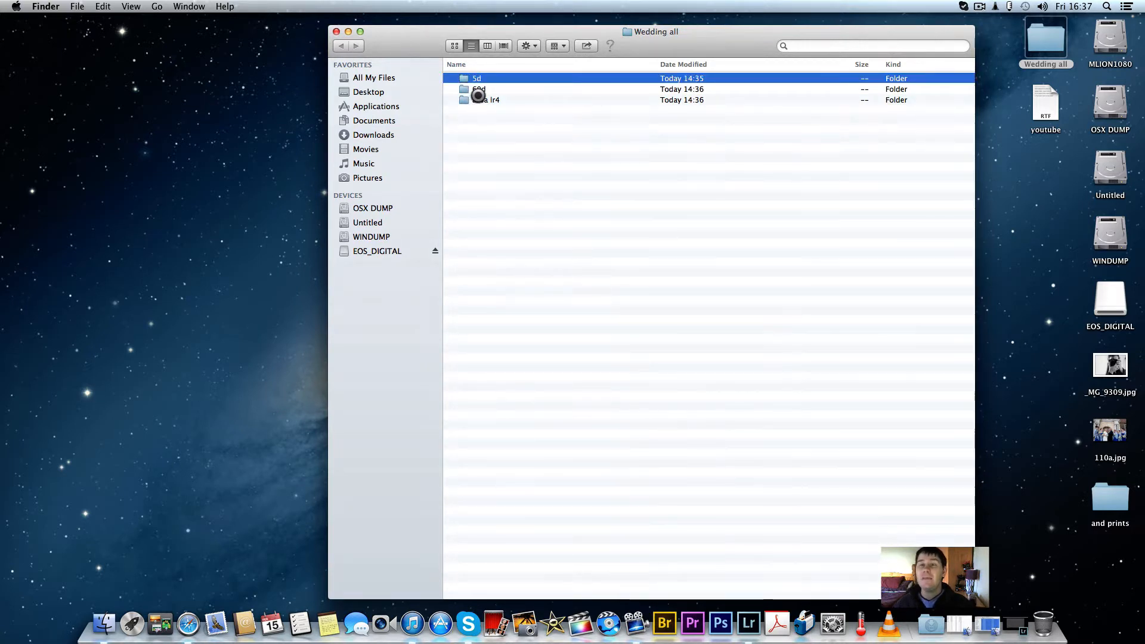
pyautogui.click(486, 127)
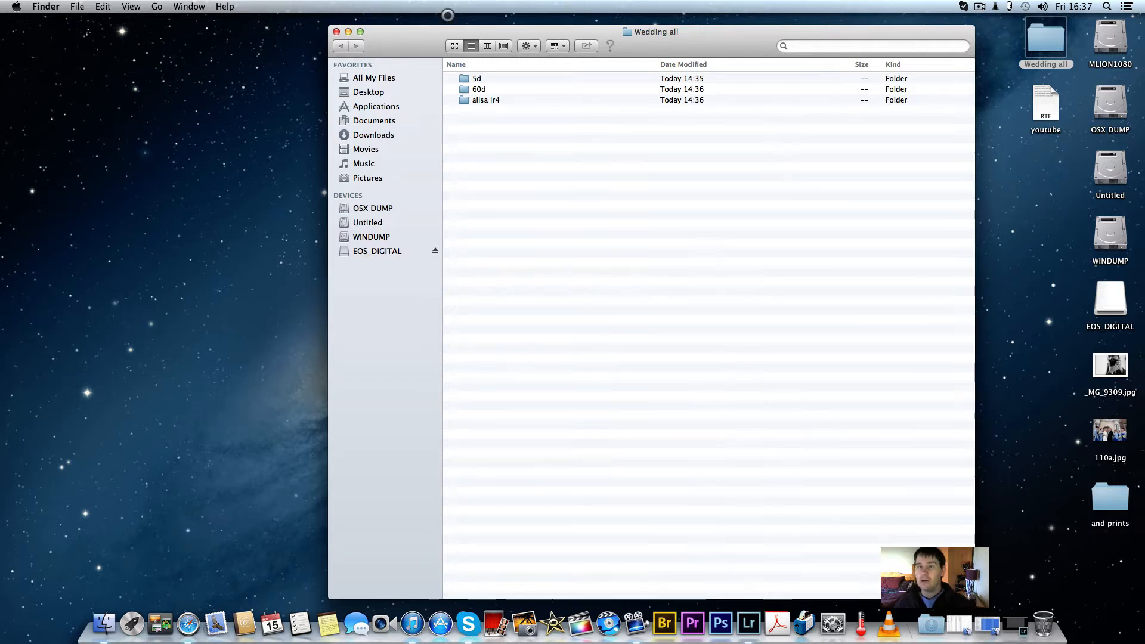
pyautogui.doubleClick(472, 100)
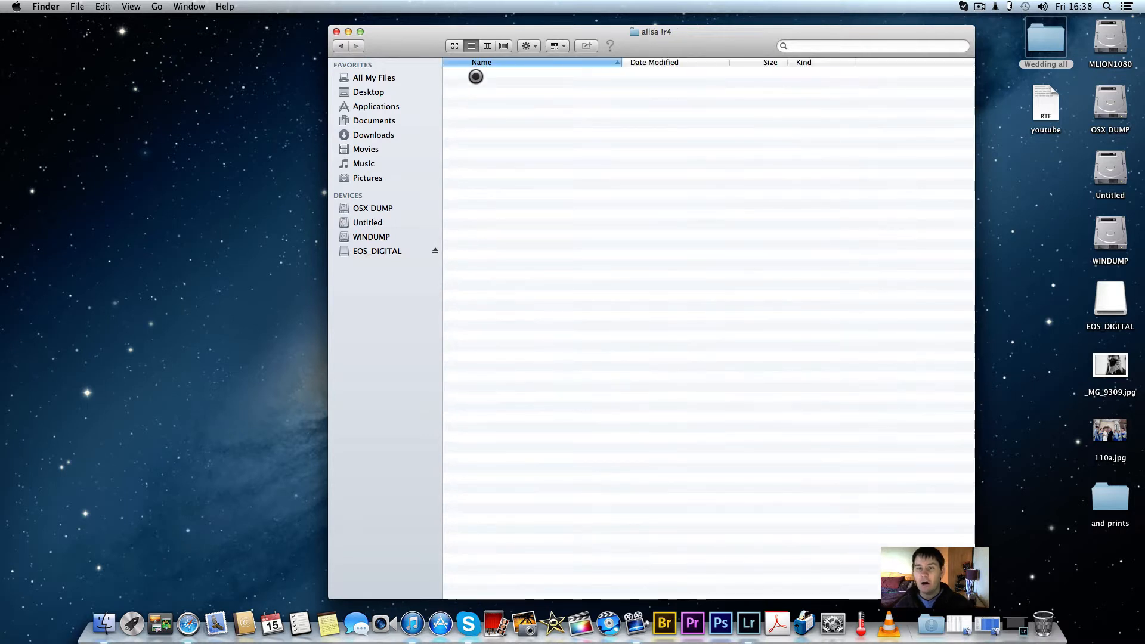
pyautogui.click(343, 46)
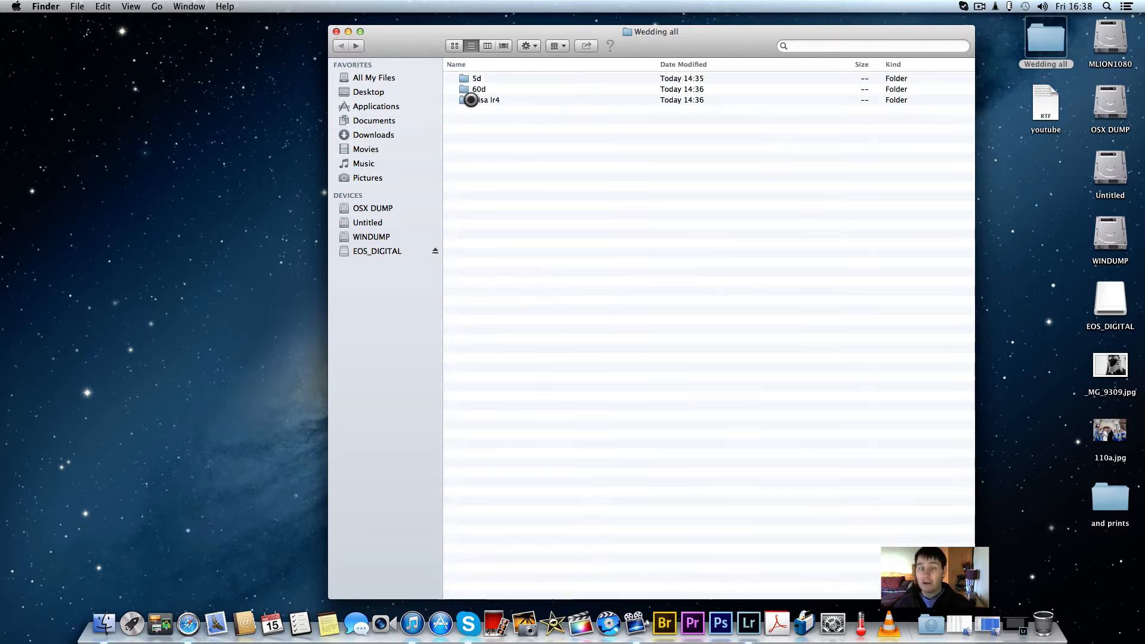
# - Switch to Lightroom 4 and create a new catalog named alisa in the desktop folder Wedding all > alisa lr4
pyautogui.click(759, 619)
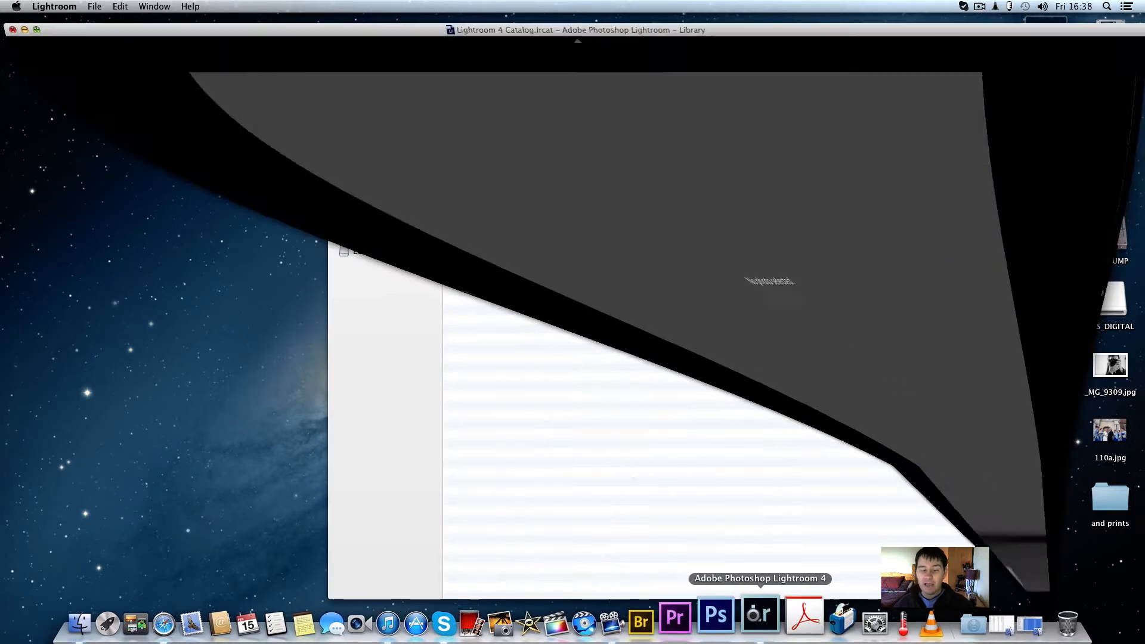
pyautogui.click(94, 6)
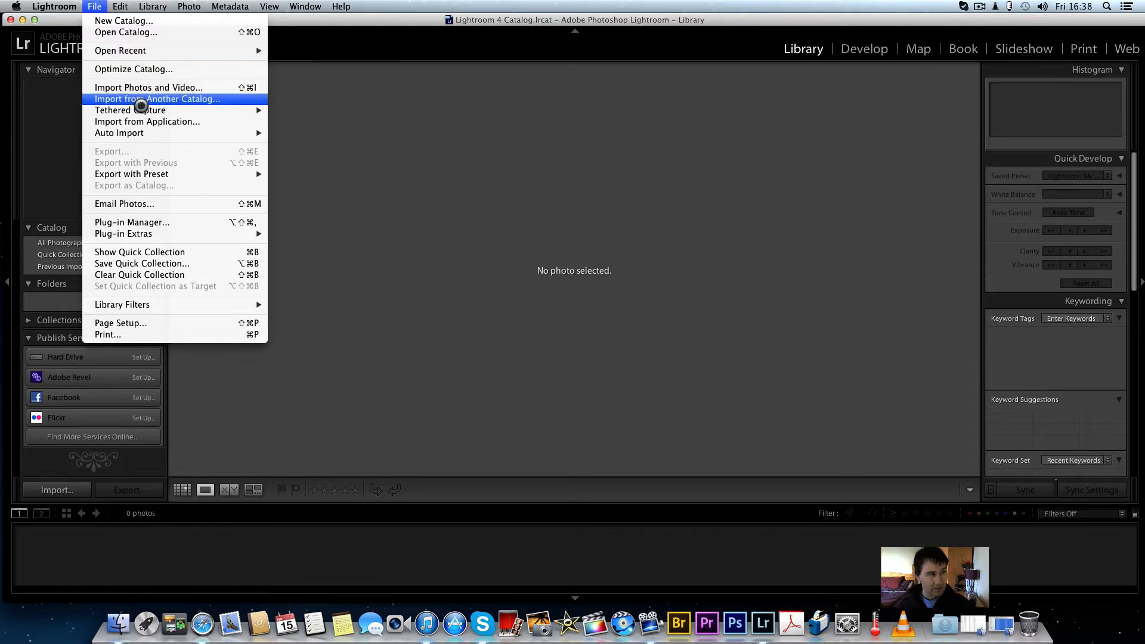
pyautogui.click(126, 23)
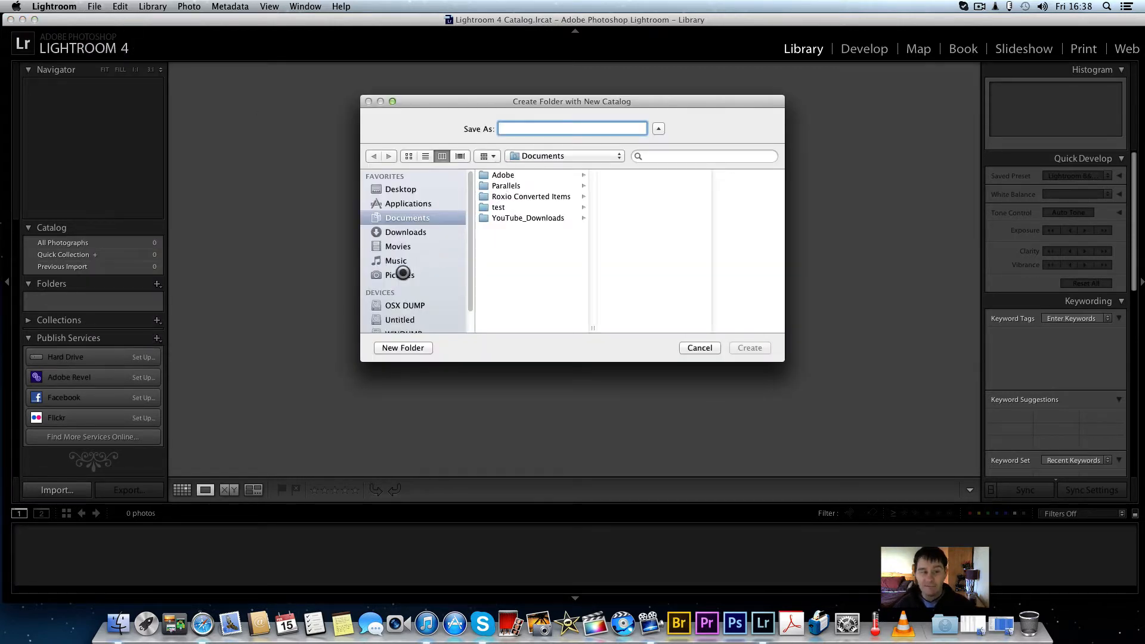
pyautogui.click(390, 306)
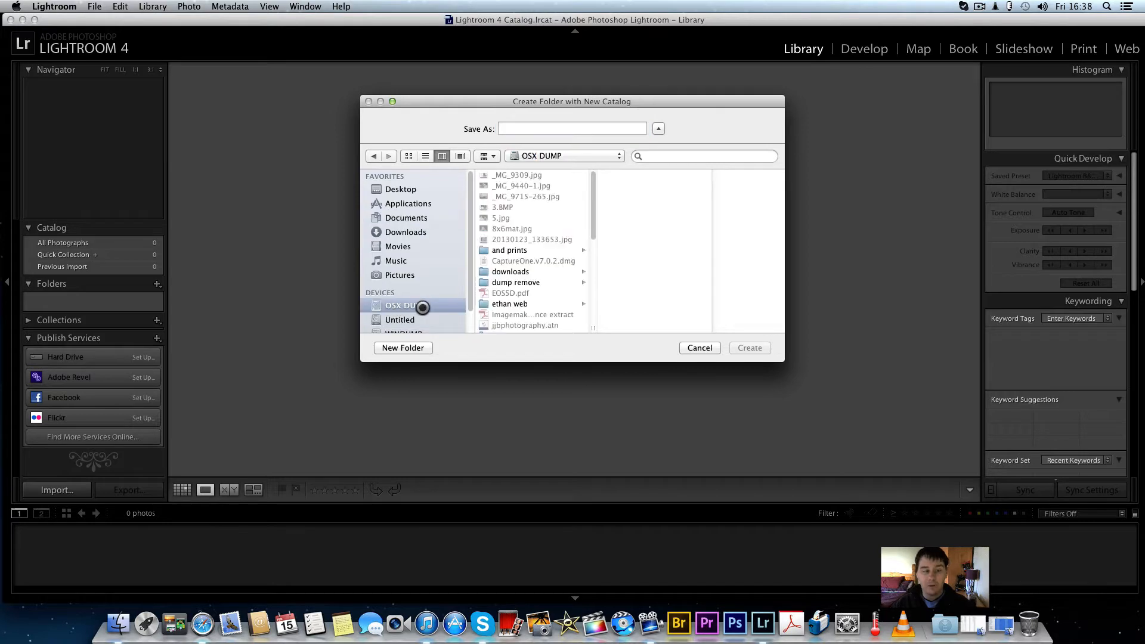
pyautogui.click(392, 190)
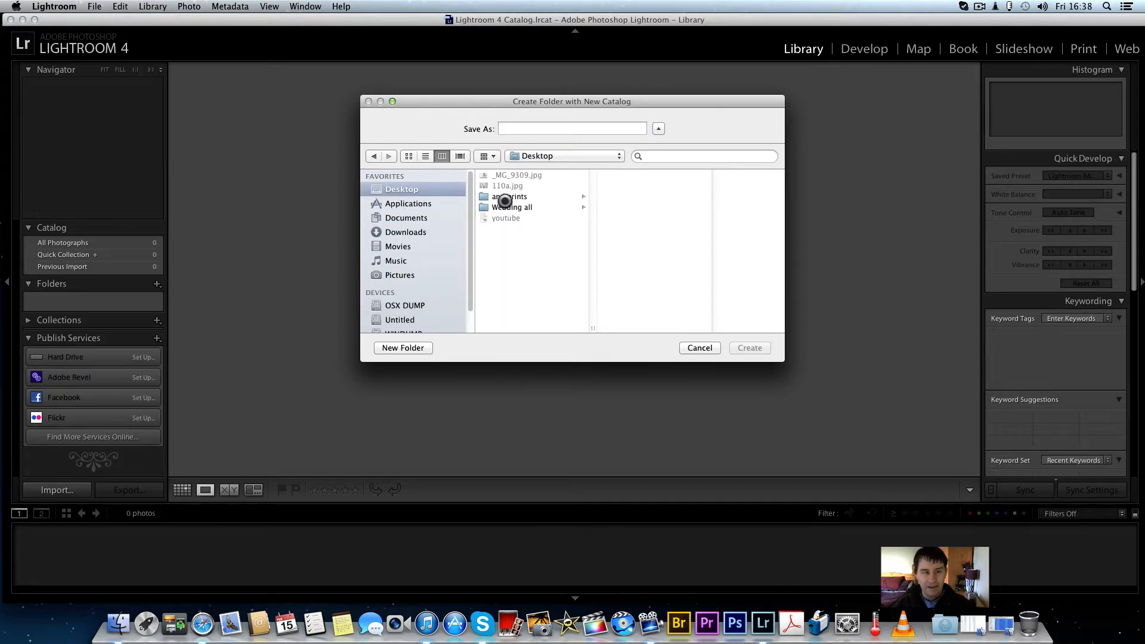
pyautogui.click(508, 206)
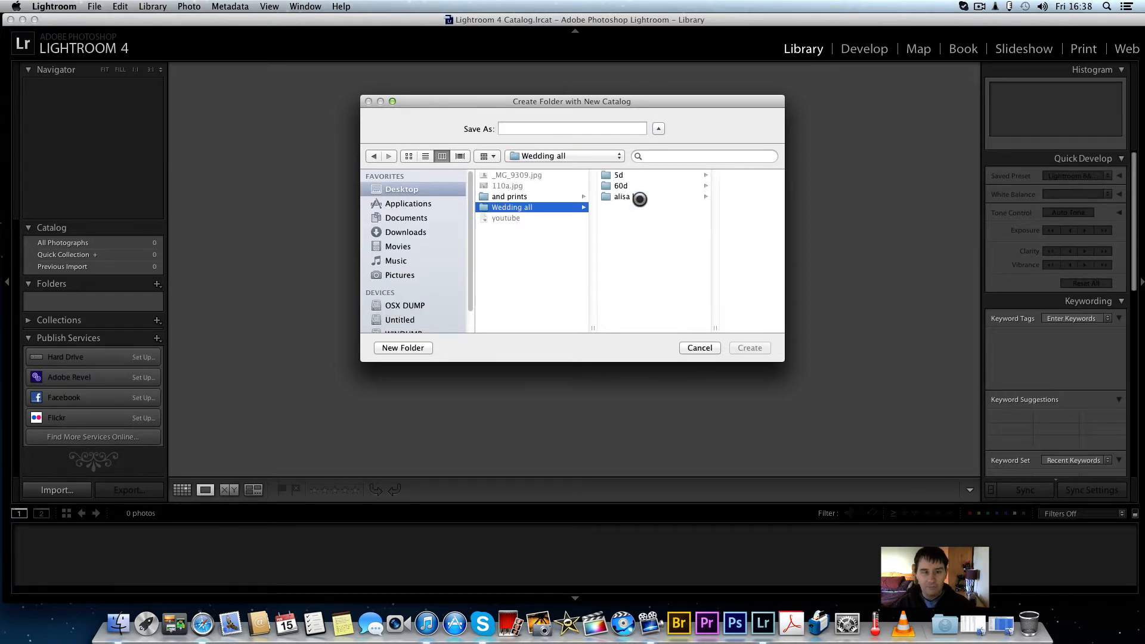
pyautogui.click(639, 199)
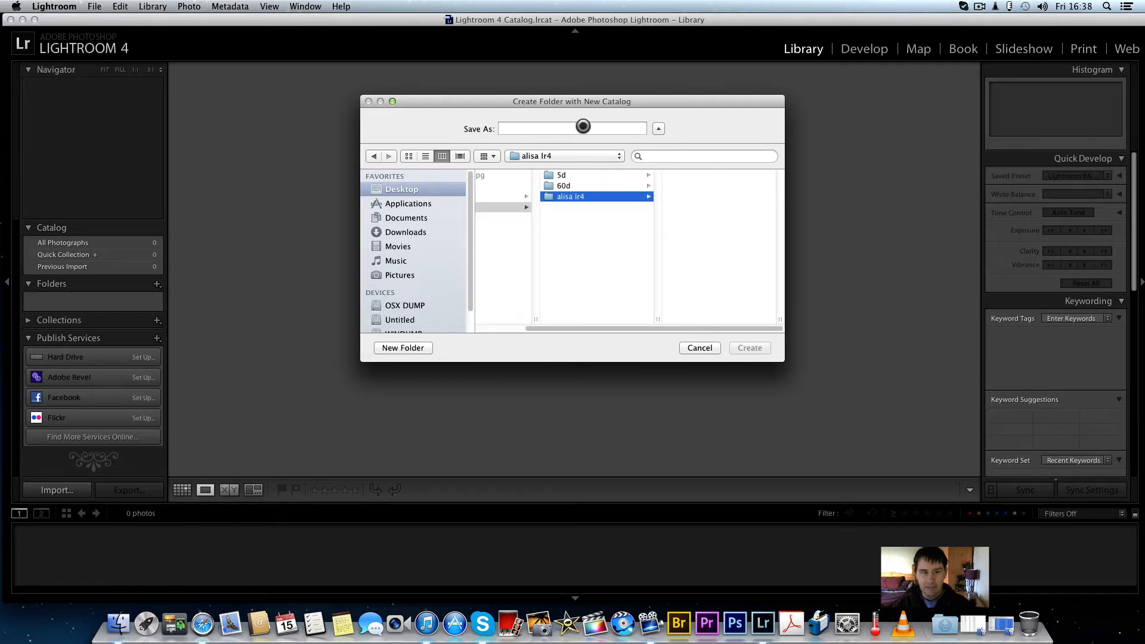
pyautogui.click(582, 126)
pyautogui.write('al')
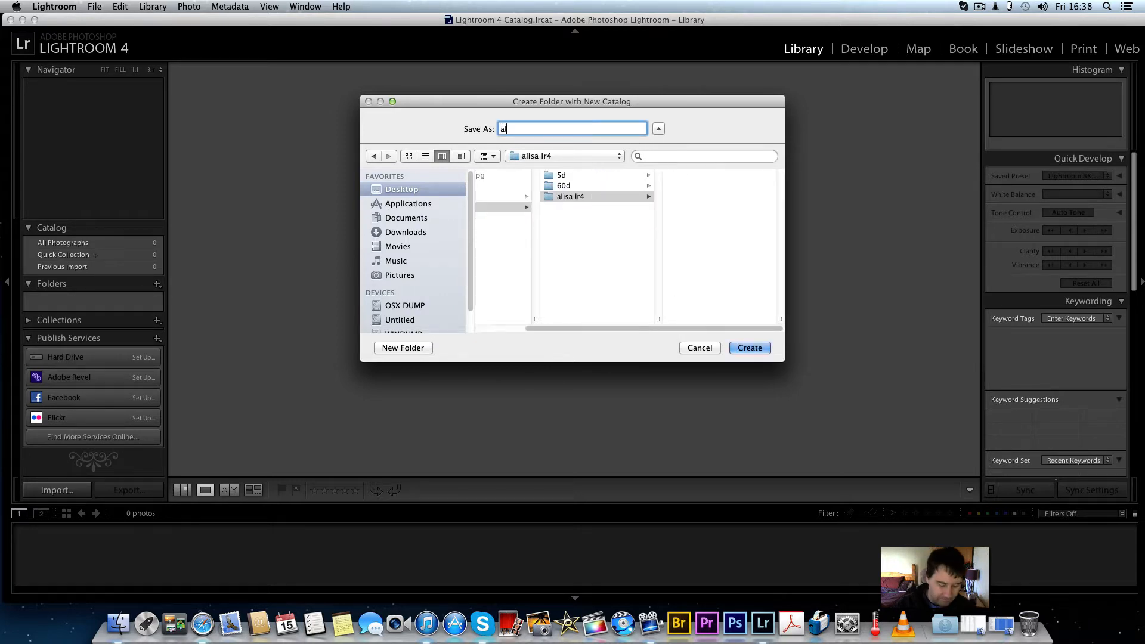
pyautogui.write('isa')
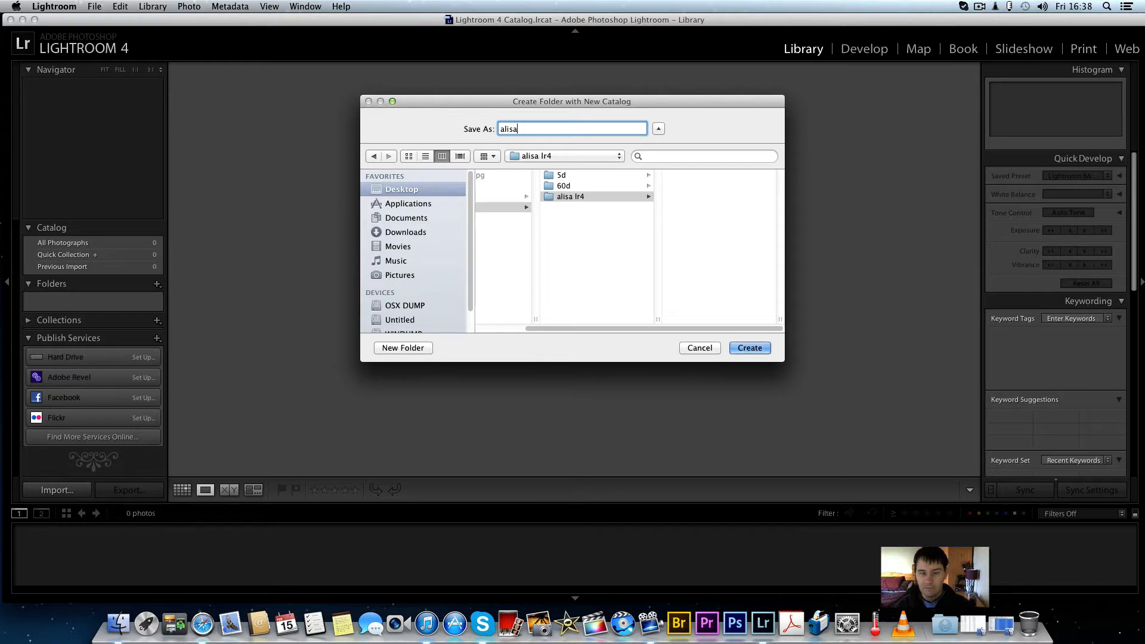
pyautogui.press('Return')
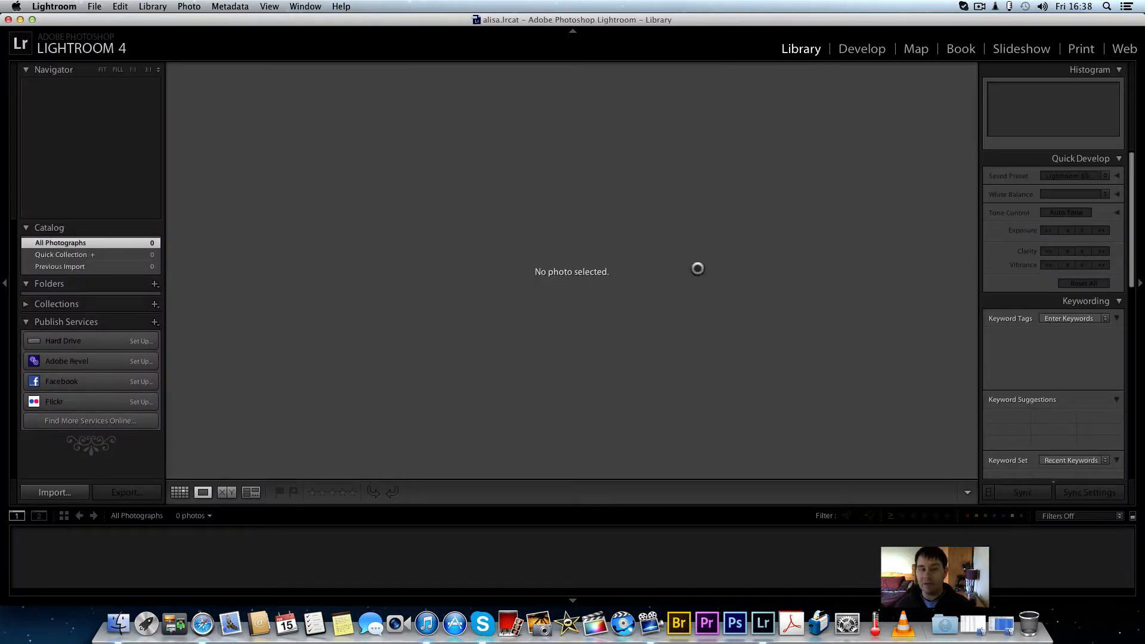
# - Minimize Lightroom and look through the photos in the 5d and 60d folders of Wedding all in Finder
pyautogui.click(20, 20)
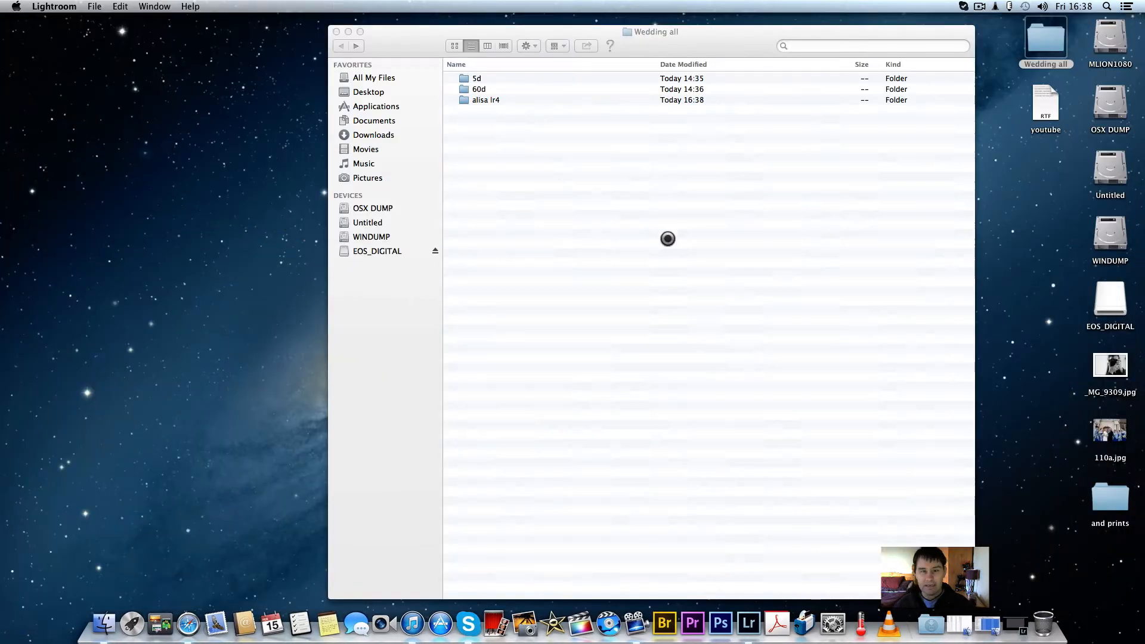
pyautogui.doubleClick(465, 79)
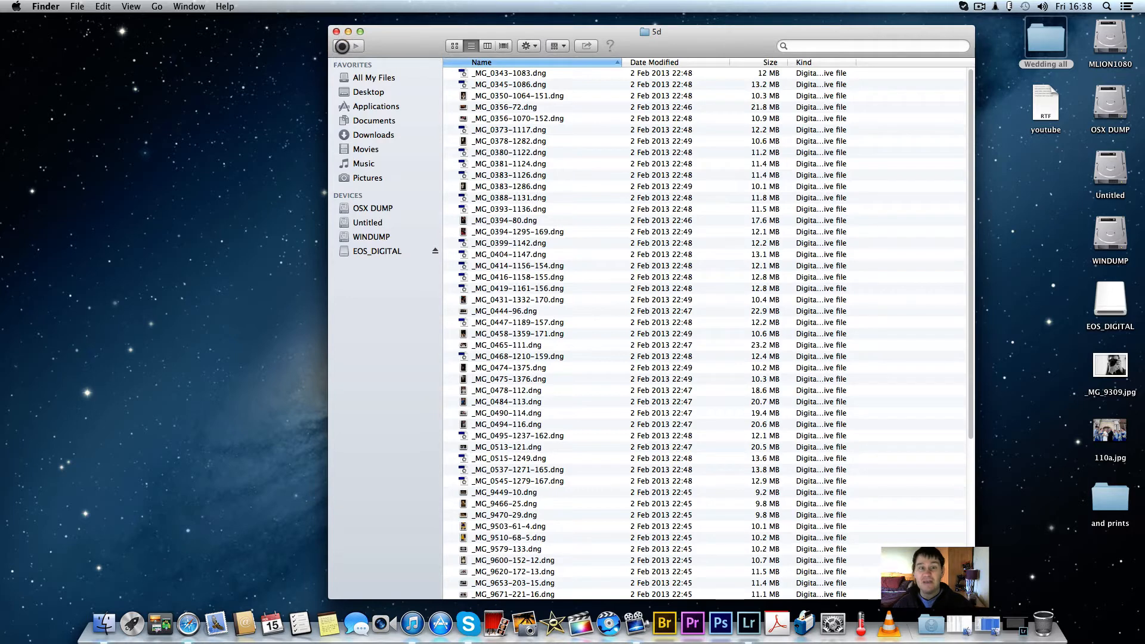
pyautogui.click(341, 46)
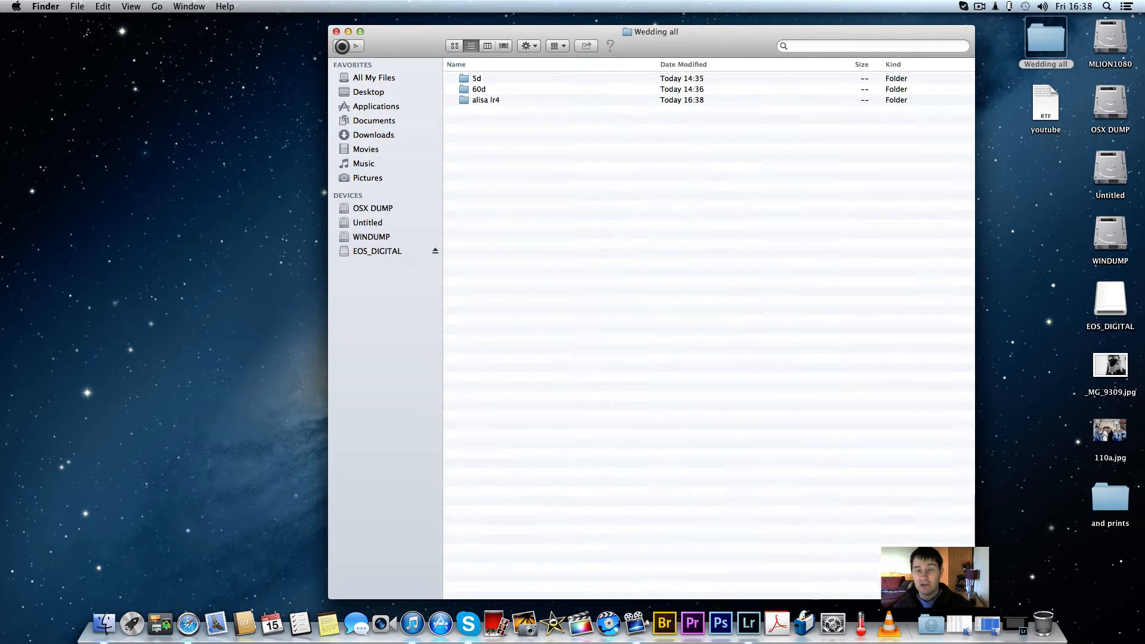
pyautogui.click(473, 87)
pyautogui.doubleClick(473, 88)
pyautogui.click(342, 46)
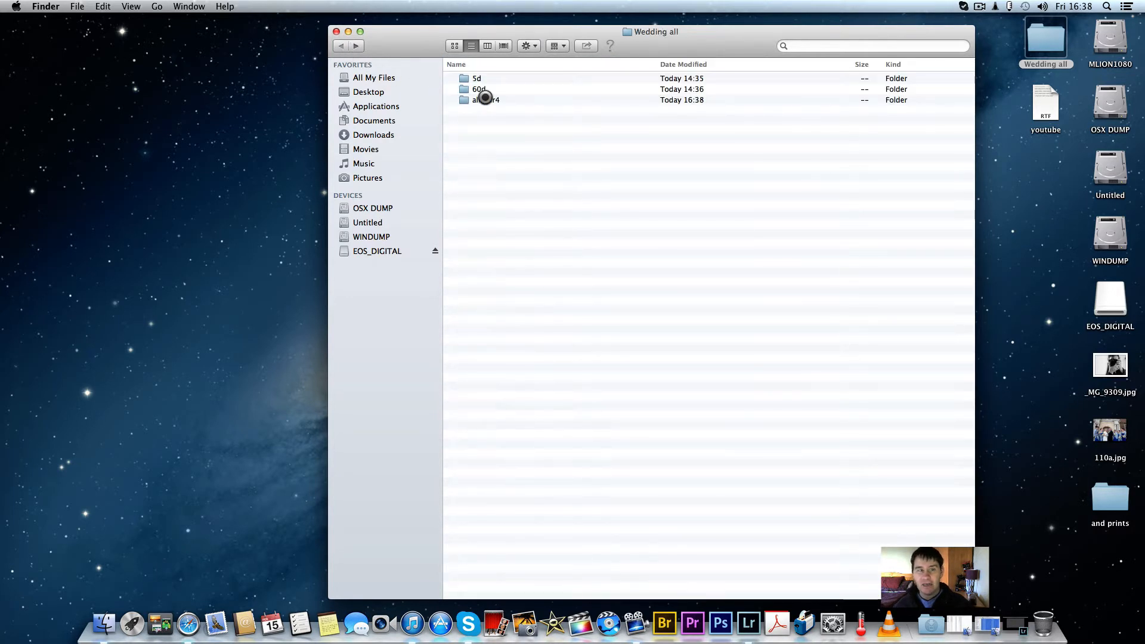
# - Inspect the new catalog's files in the alisa folder inside alisa lr4, then return to Wedding all
pyautogui.doubleClick(480, 100)
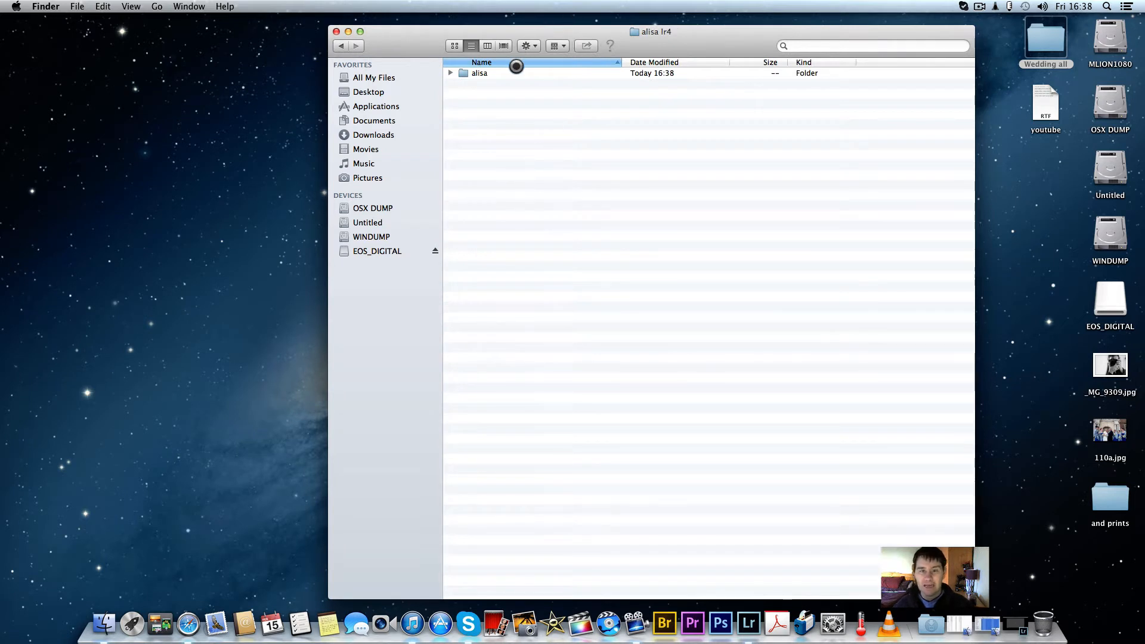
pyautogui.doubleClick(480, 75)
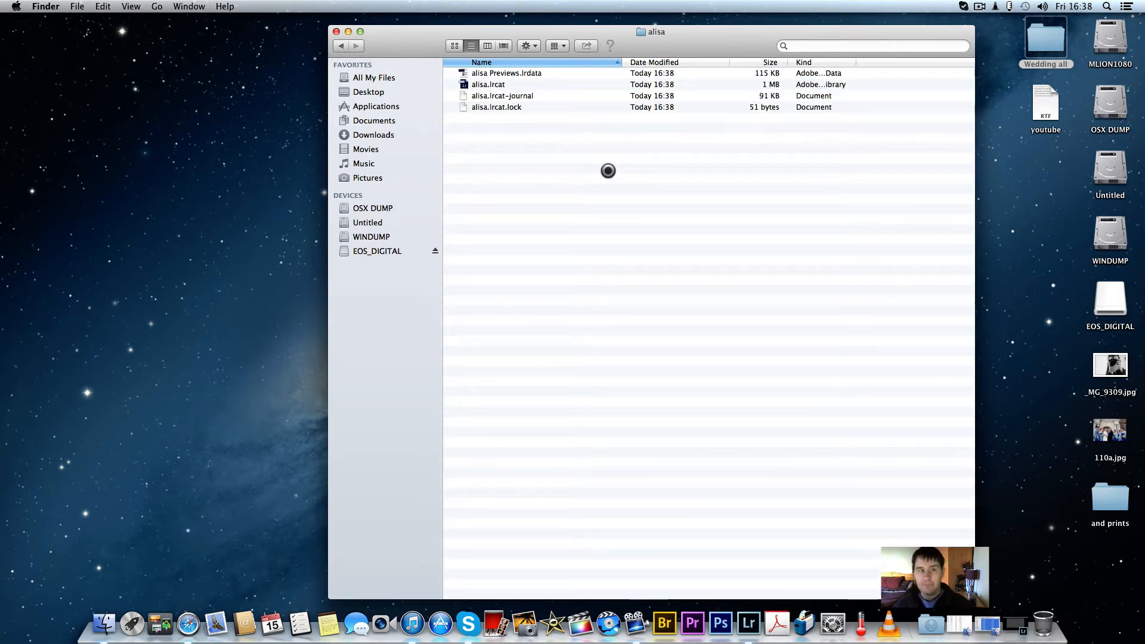
pyautogui.click(338, 45)
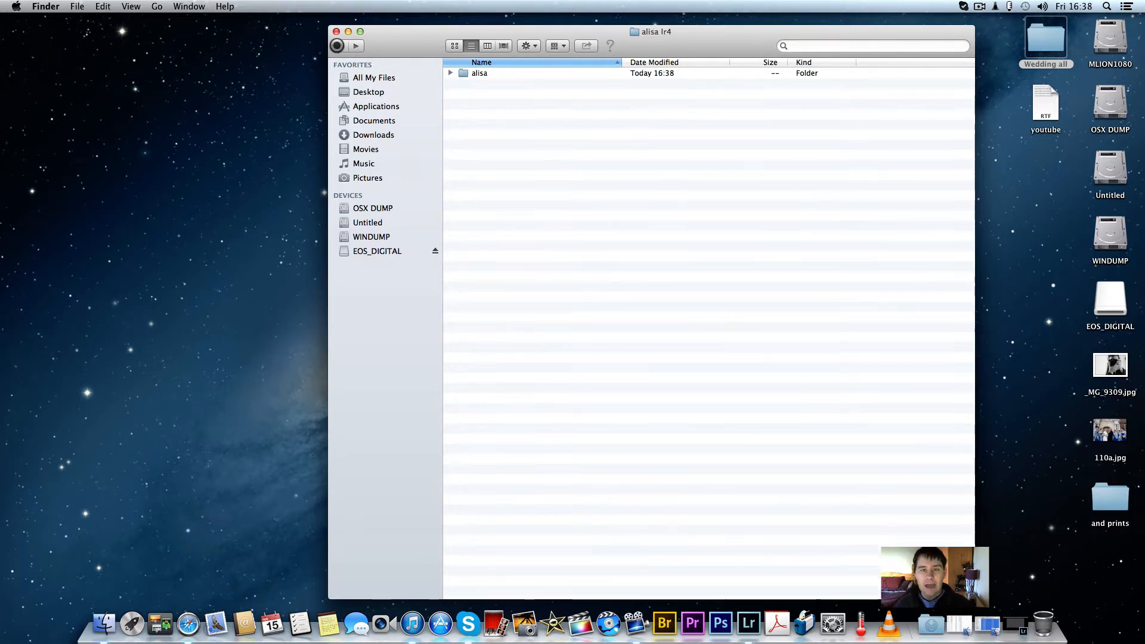
pyautogui.click(338, 45)
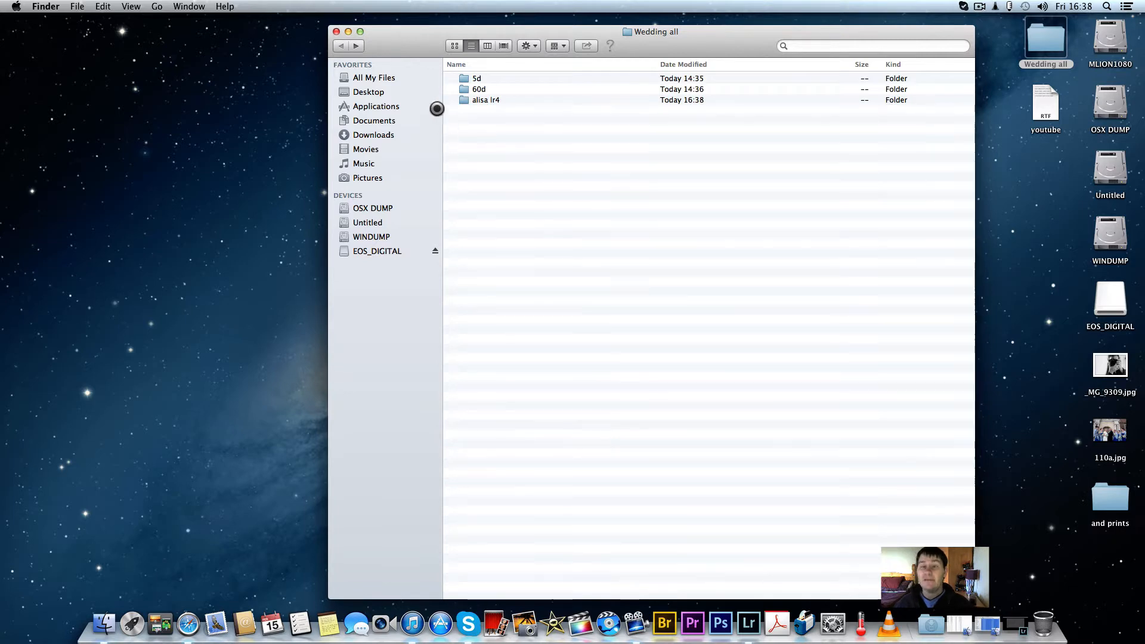
# - Review the 60d photo folder and the alisa lr4 catalog folder once more, returning to Wedding all
pyautogui.click(464, 92)
pyautogui.doubleClick(464, 92)
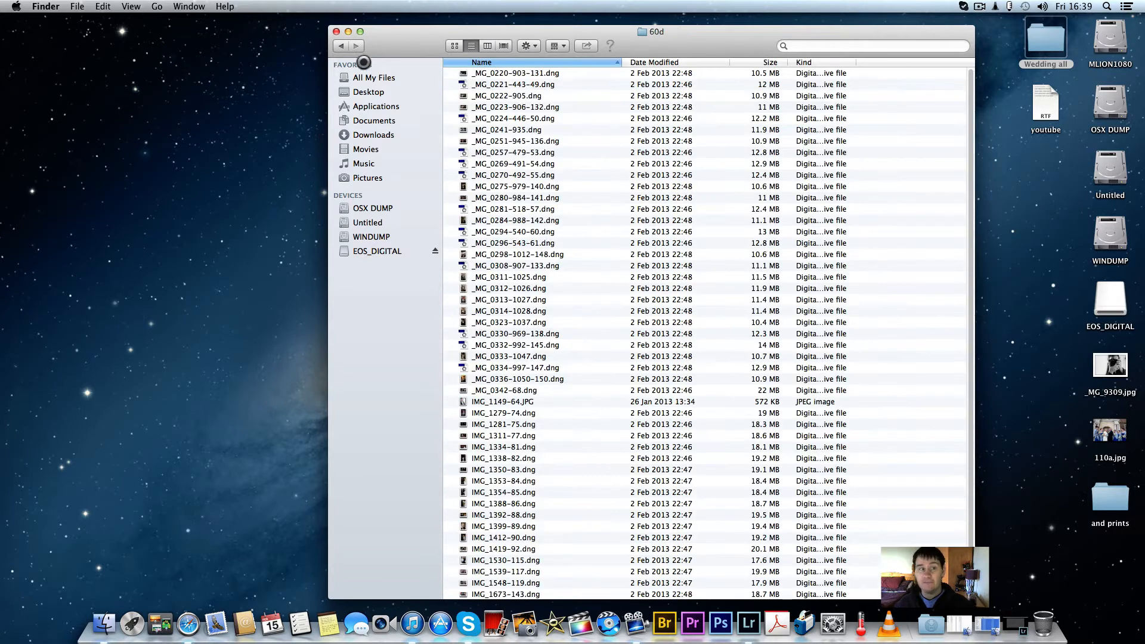
pyautogui.click(344, 46)
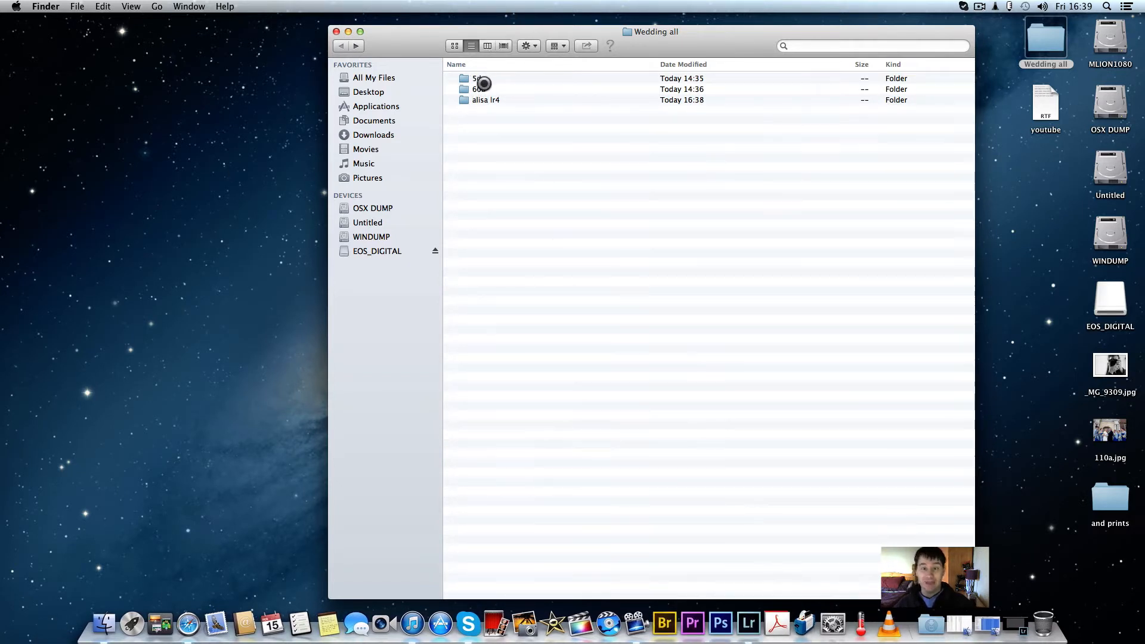
pyautogui.doubleClick(470, 102)
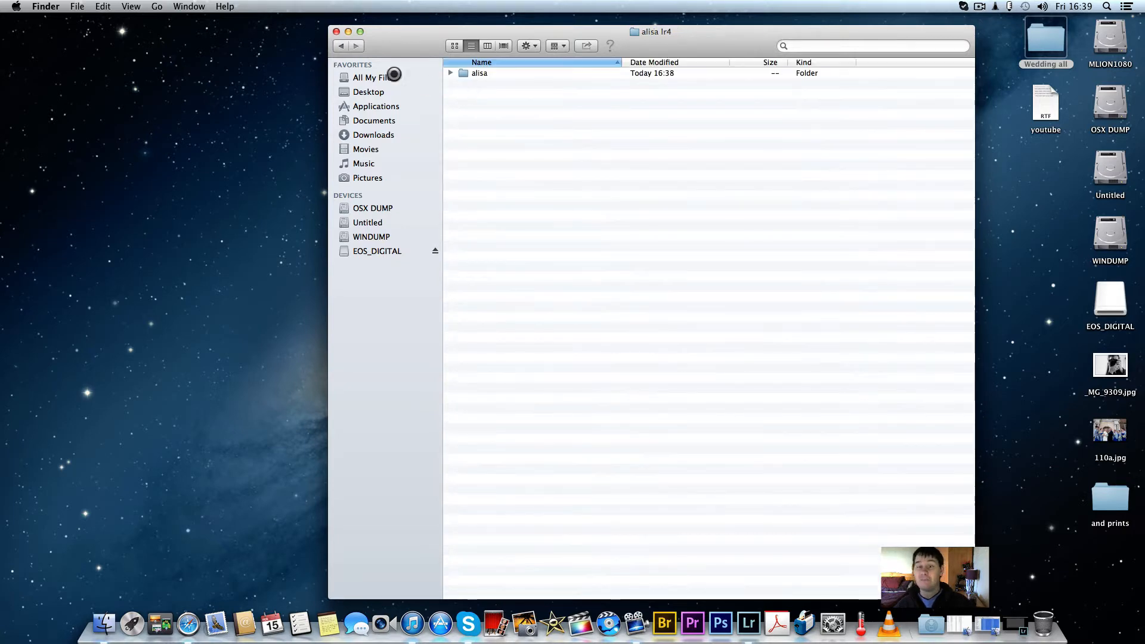
pyautogui.click(342, 47)
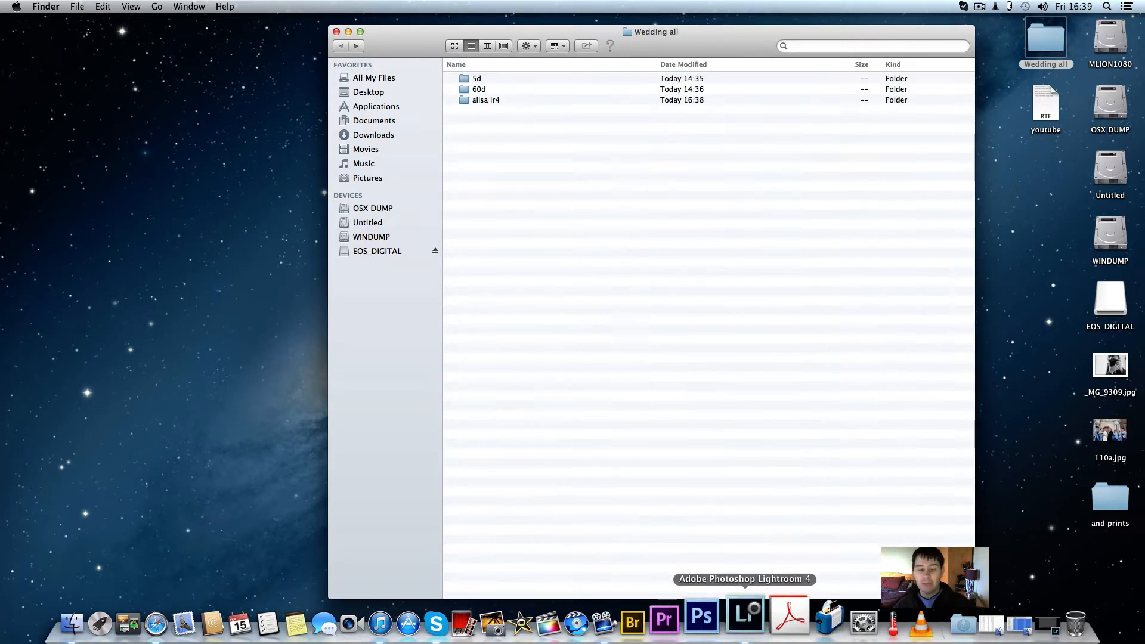
# - Switch to Lightroom 4 and open the photo import with Desktop as the source
pyautogui.click(750, 616)
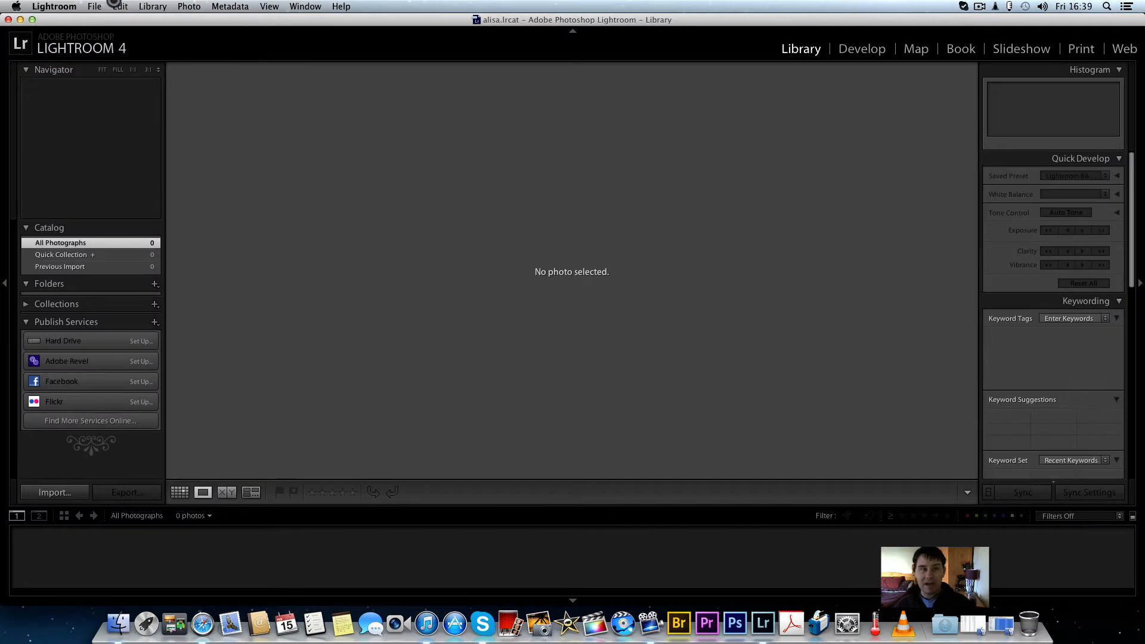
pyautogui.click(95, 6)
pyautogui.click(114, 85)
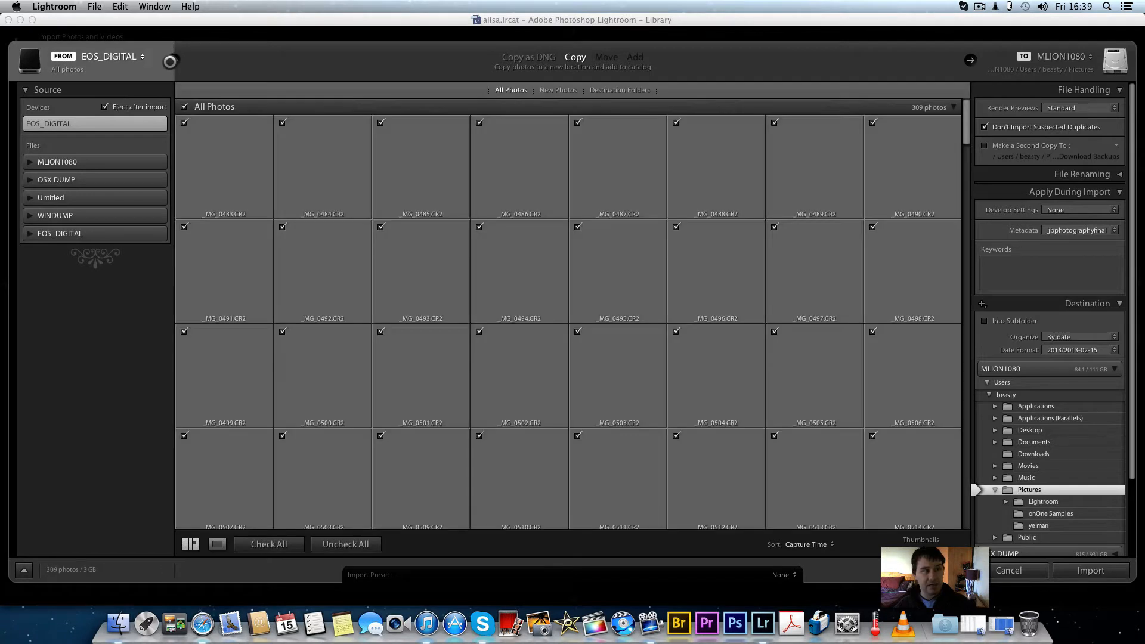
pyautogui.click(170, 61)
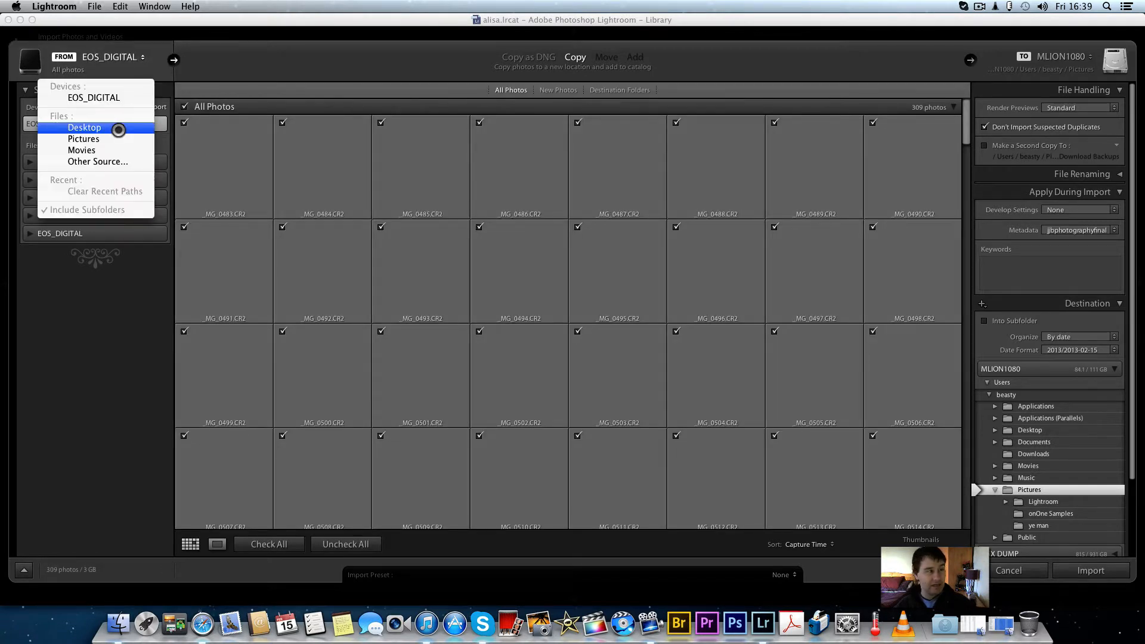
pyautogui.click(118, 124)
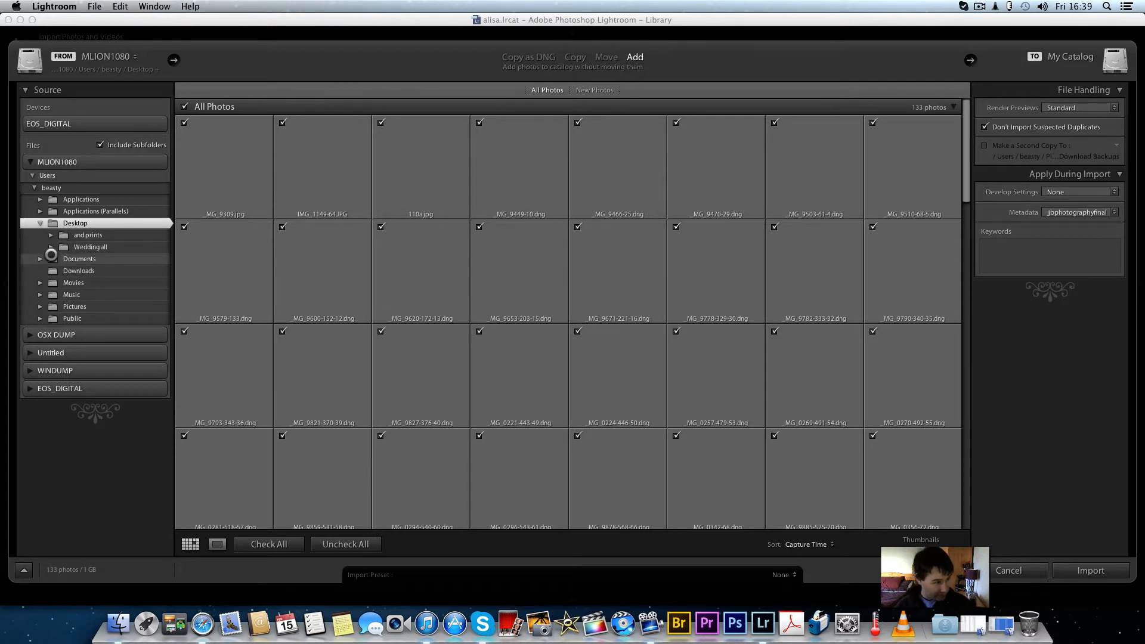
# - Check the 5d subfolder of Wedding all, then choose the whole Wedding all folder as the import source
pyautogui.click(52, 247)
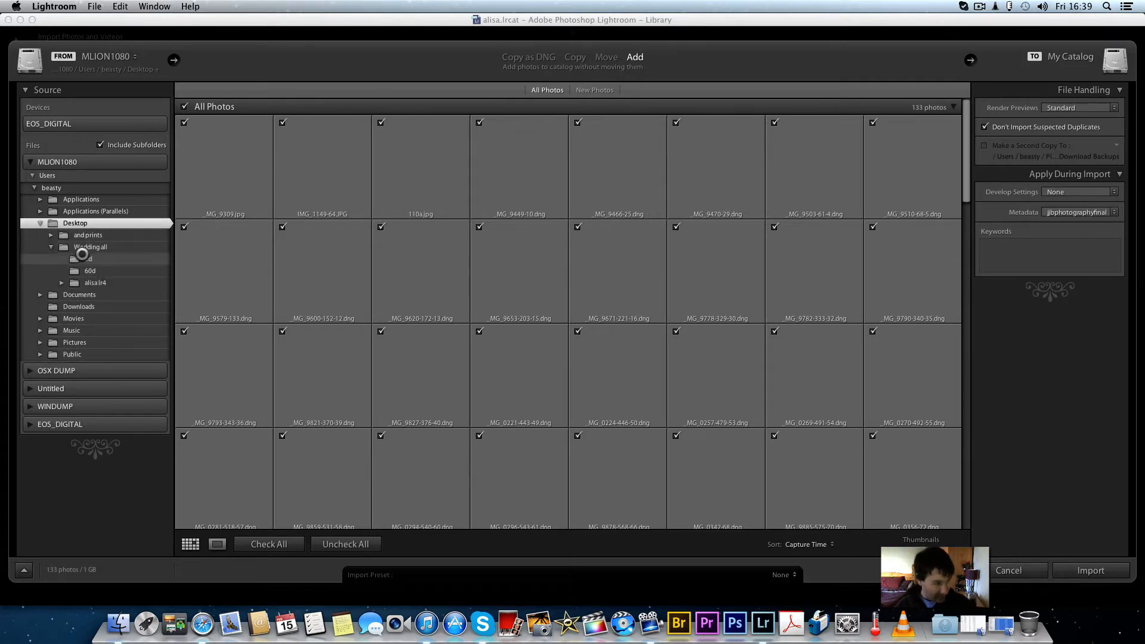
pyautogui.click(82, 246)
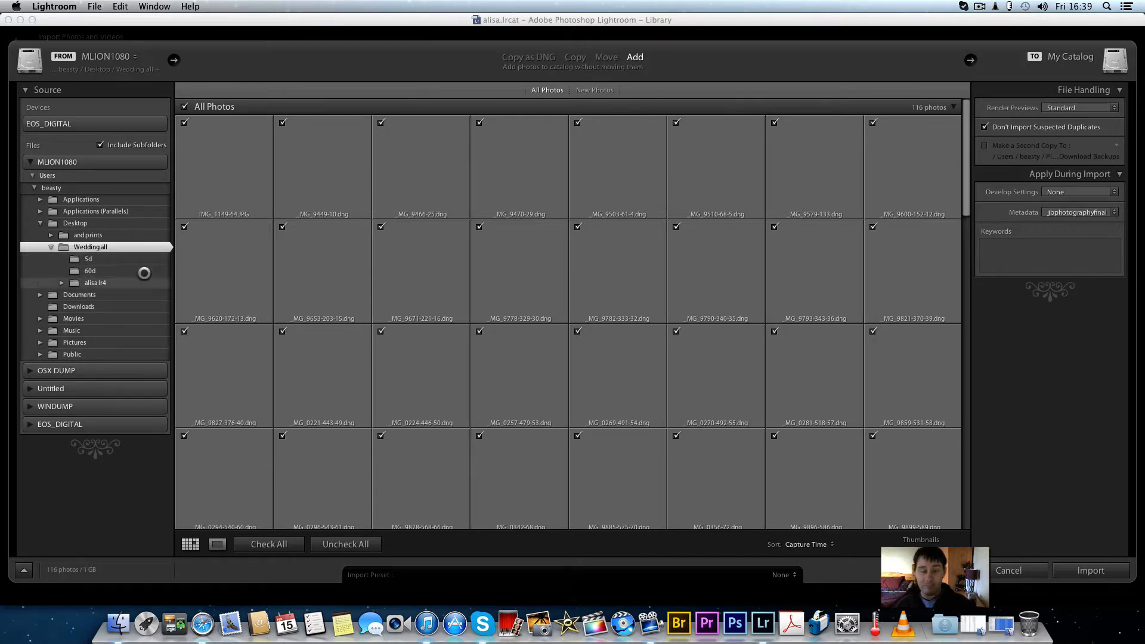
pyautogui.click(113, 260)
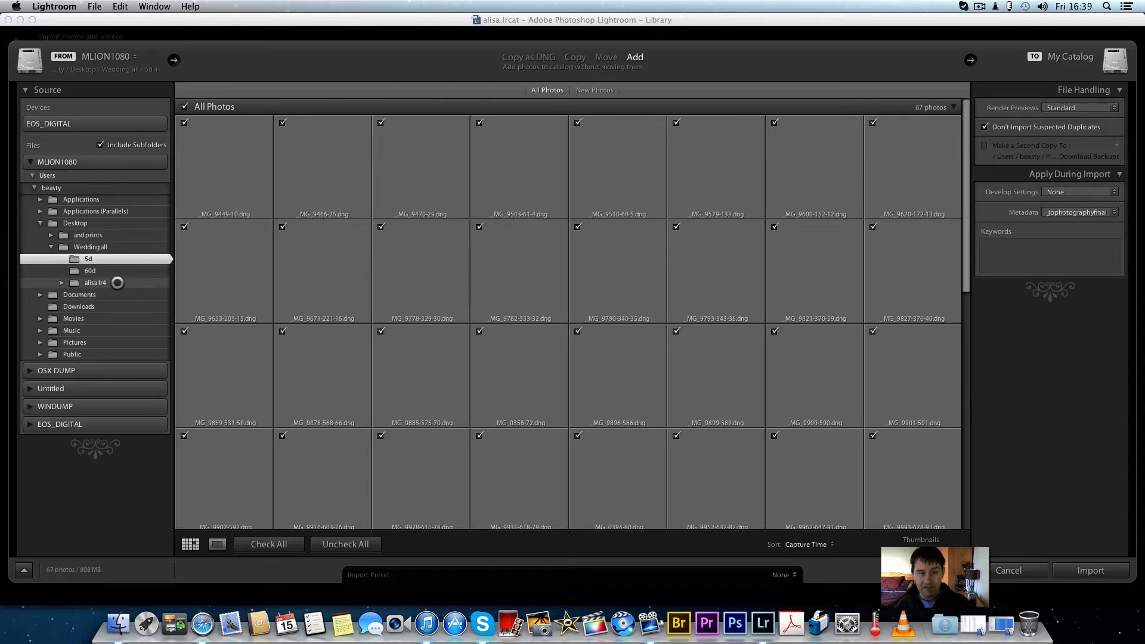
pyautogui.click(89, 247)
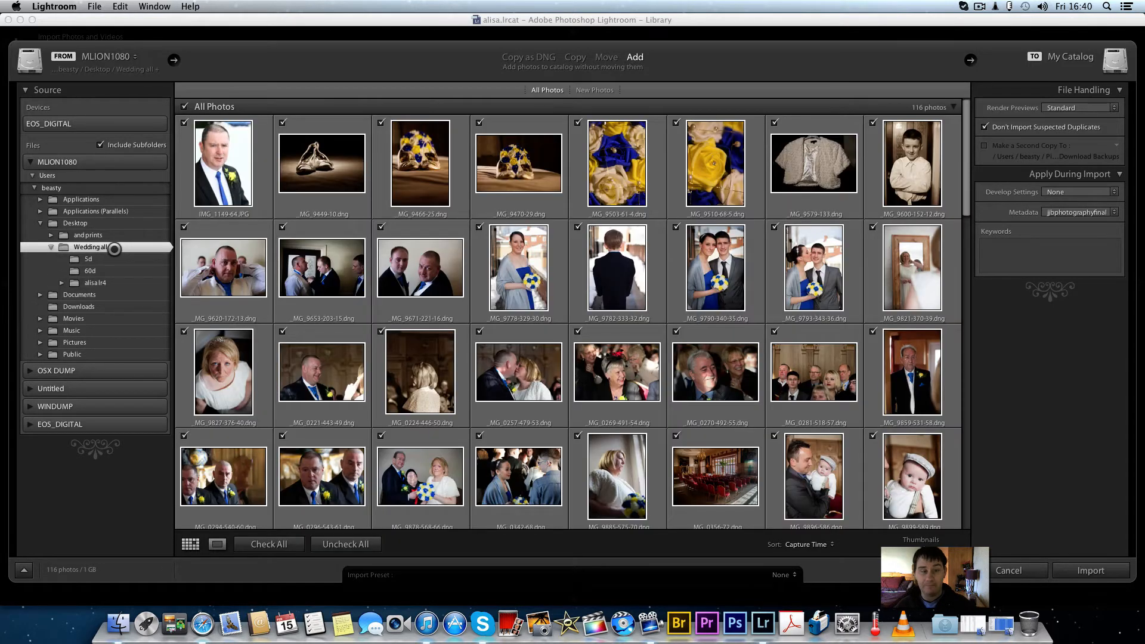
# - Keep Render Previews at Standard, look through the Wedding all photos and select all of them
pyautogui.click(1053, 107)
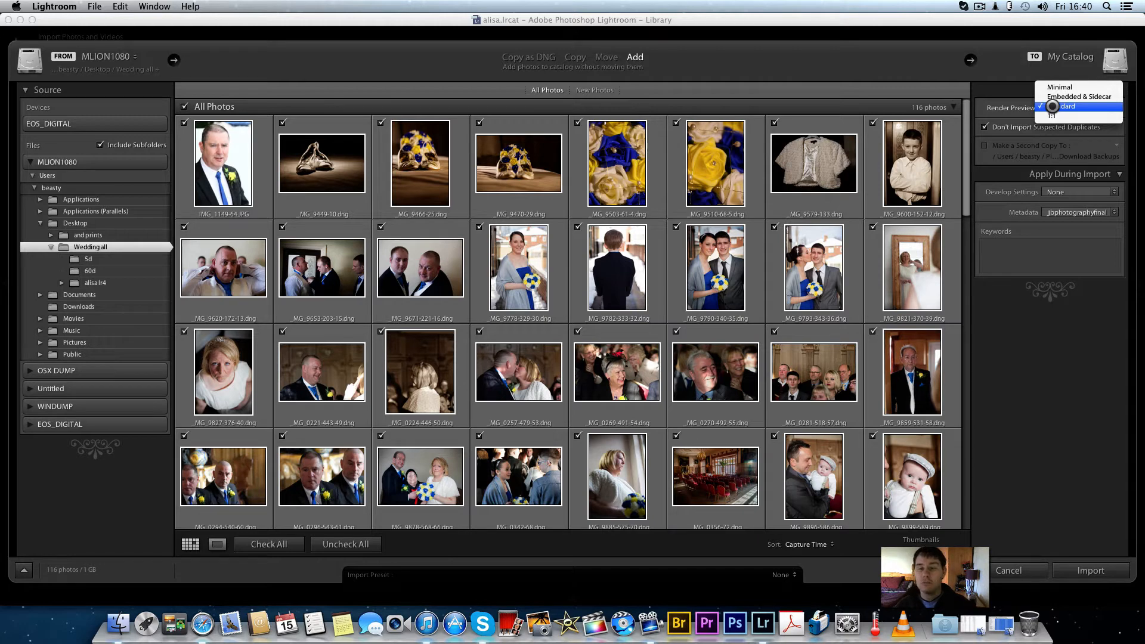
pyautogui.click(1053, 107)
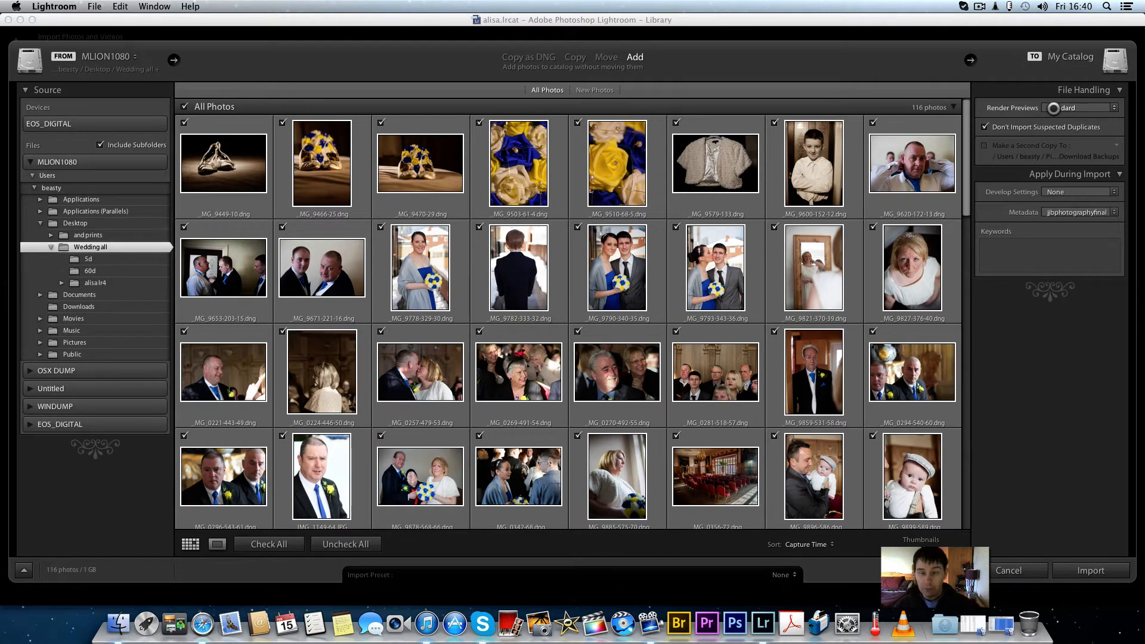
pyautogui.scroll(-5, 865, 242)
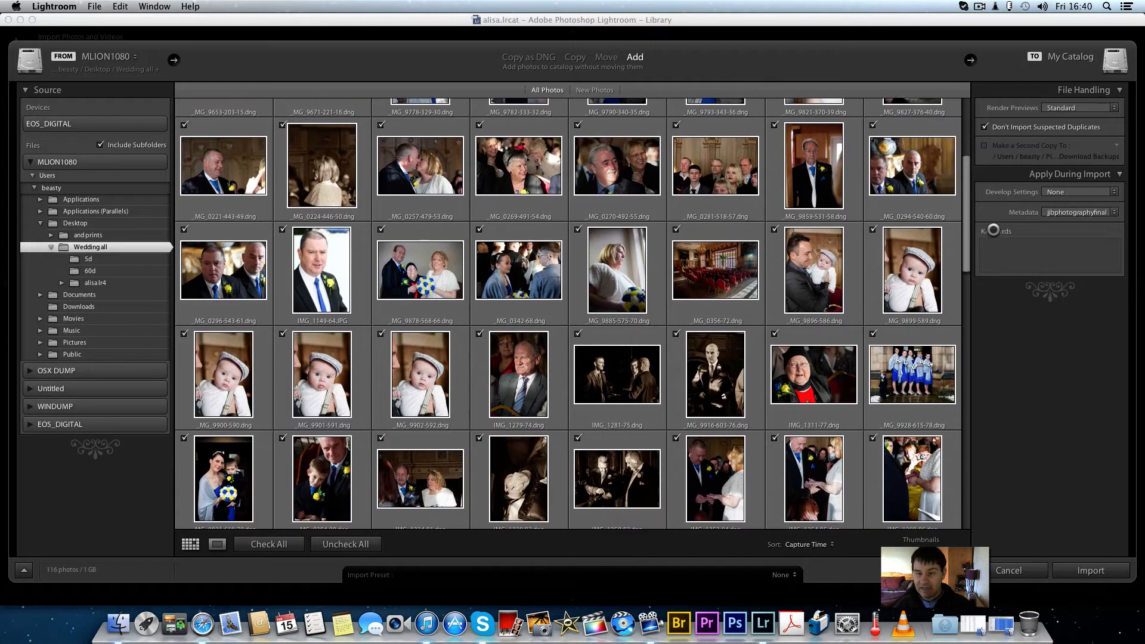
pyautogui.moveTo(965, 256); pyautogui.dragTo(962, 129)
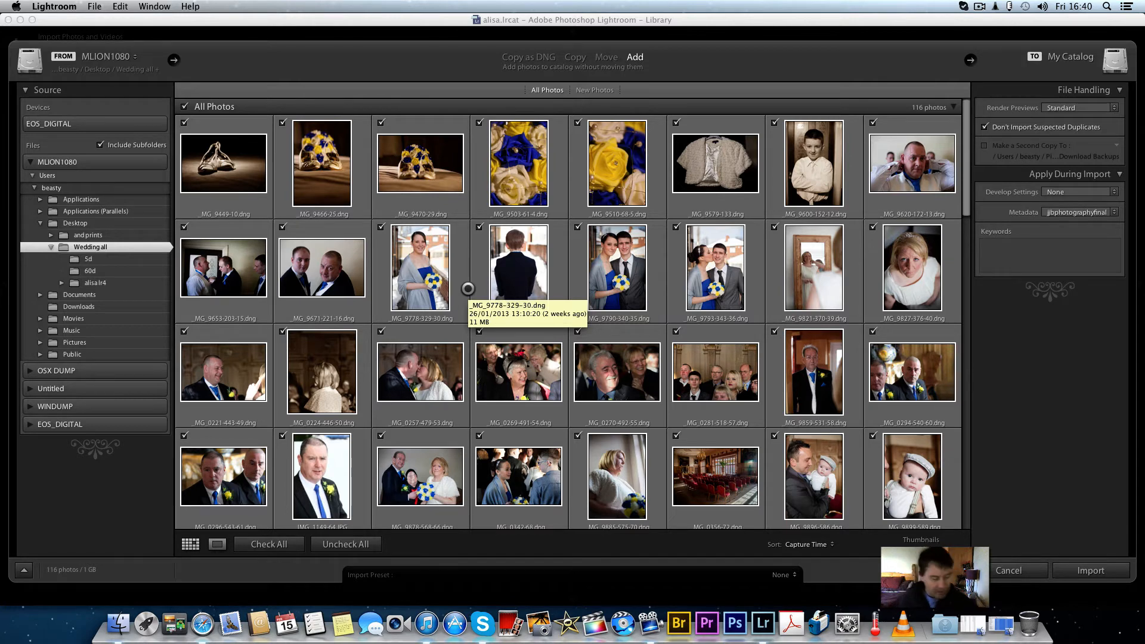
pyautogui.press('super+a')
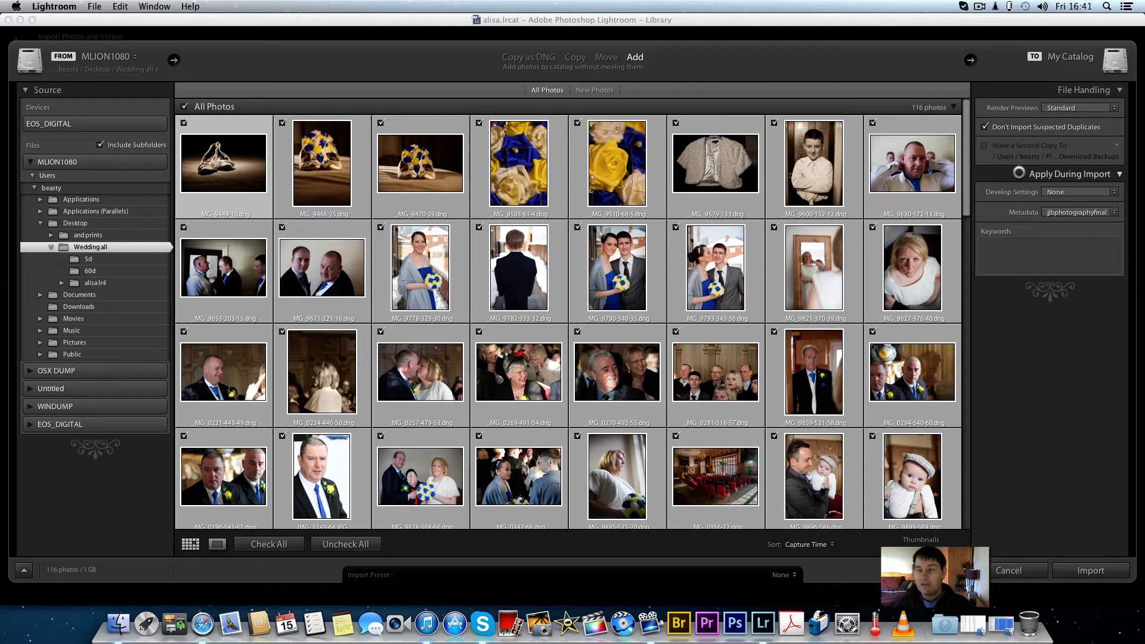
# - Look through the fields of a new metadata preset, cancel it and reselect the jjbphotographyfinal preset
pyautogui.click(1073, 212)
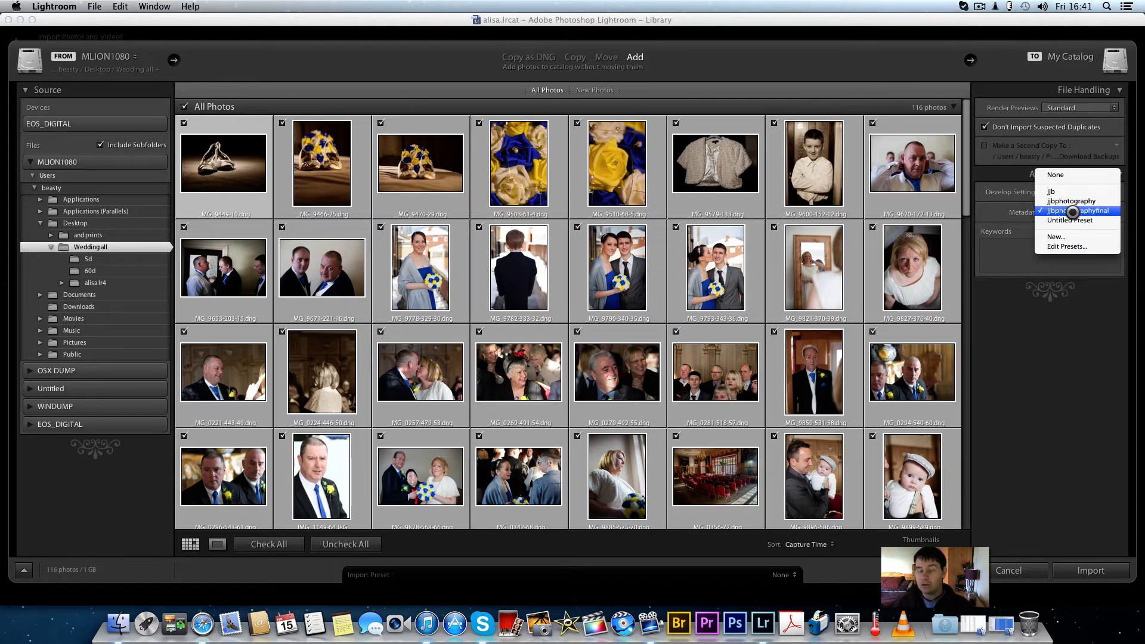
pyautogui.click(1055, 237)
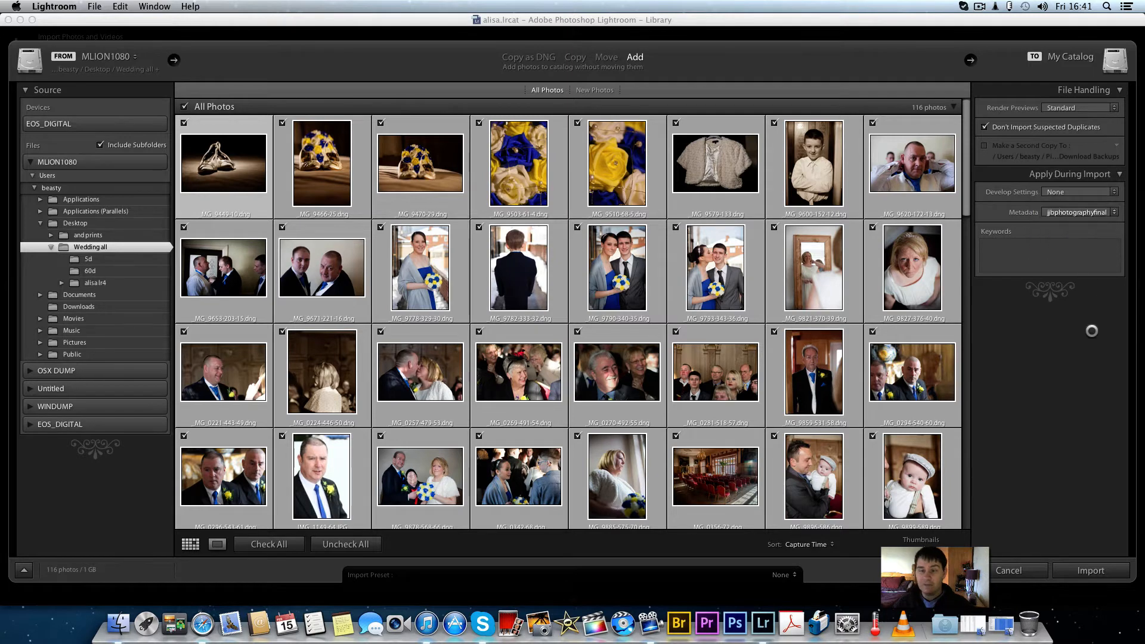
pyautogui.scroll(-3, 545, 253)
pyautogui.scroll(-5, 543, 239)
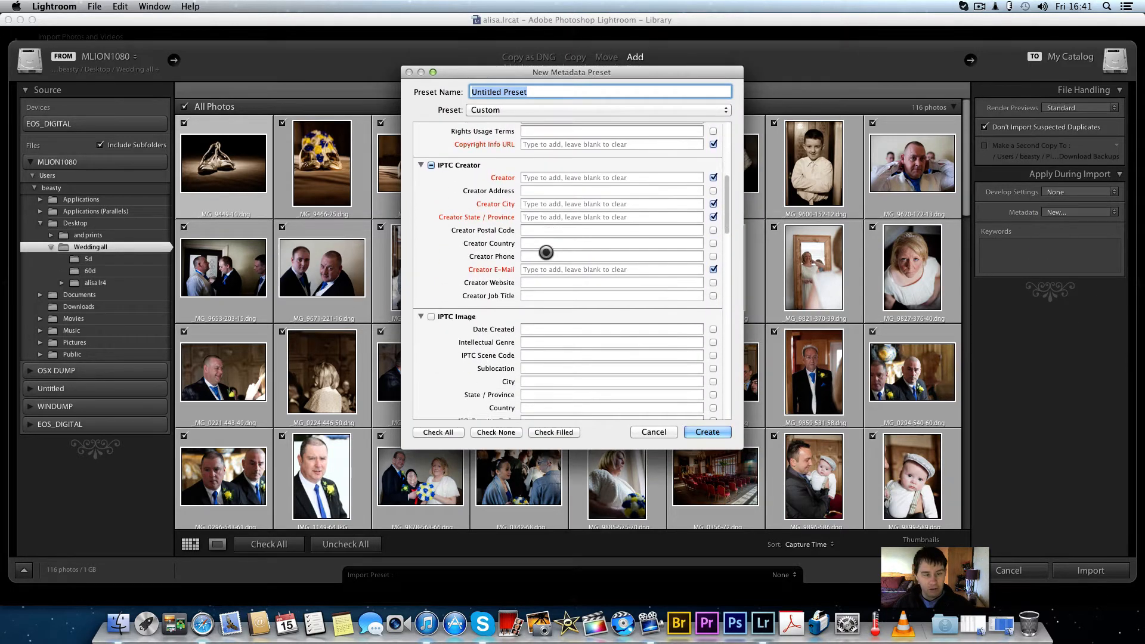
pyautogui.click(654, 432)
pyautogui.click(1055, 214)
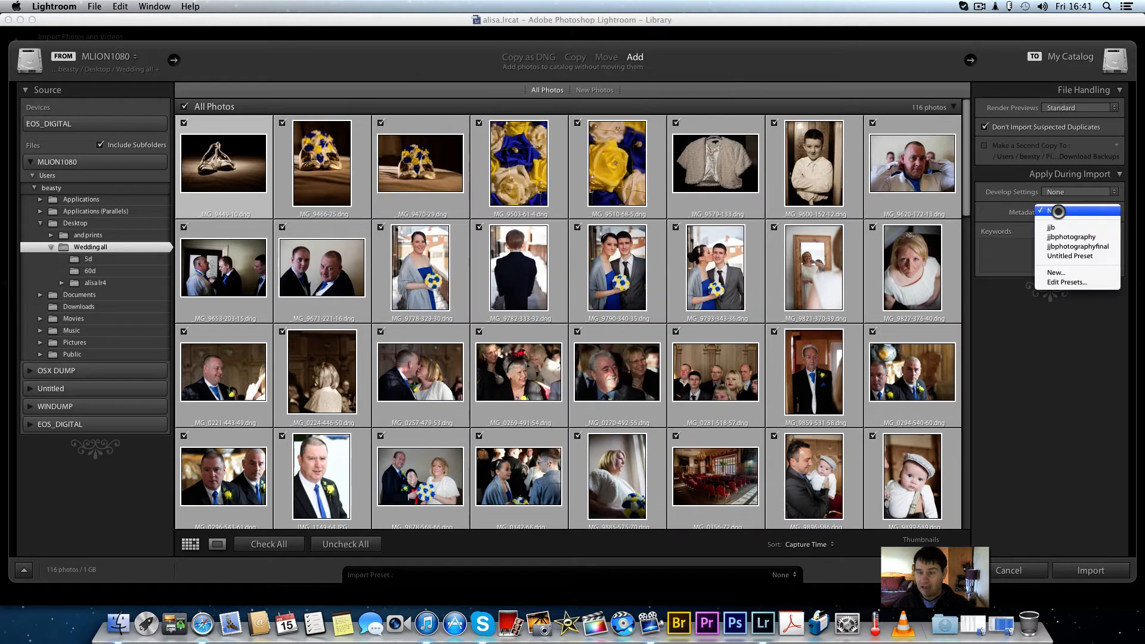
pyautogui.click(1067, 245)
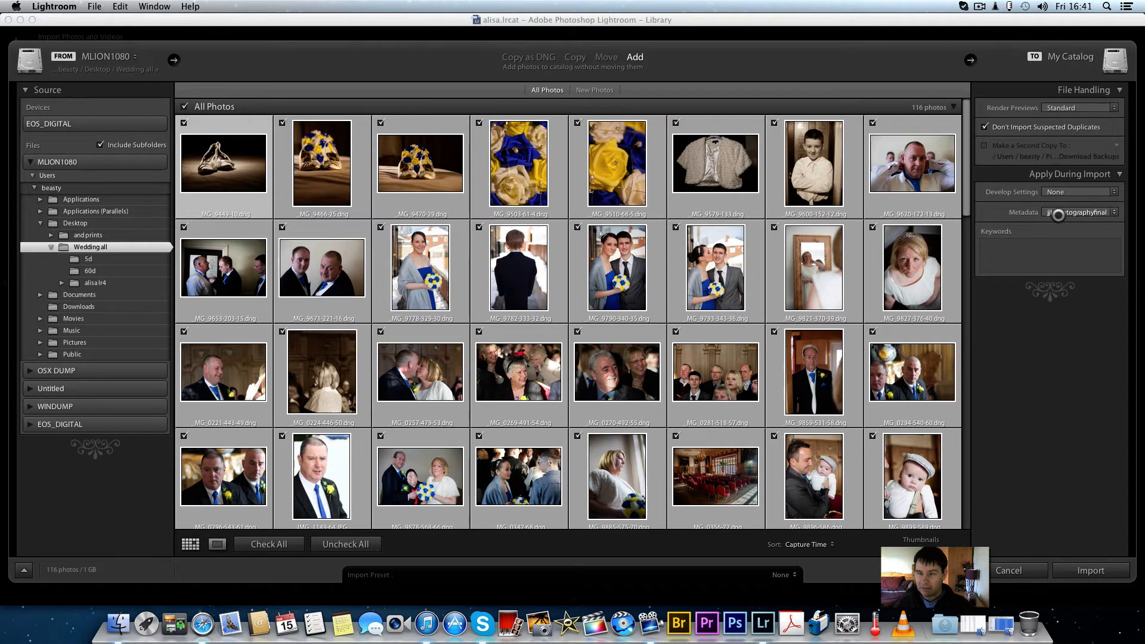
# - Examine the fields offered for editing metadata presets and close the editor without saving changes
pyautogui.click(1058, 214)
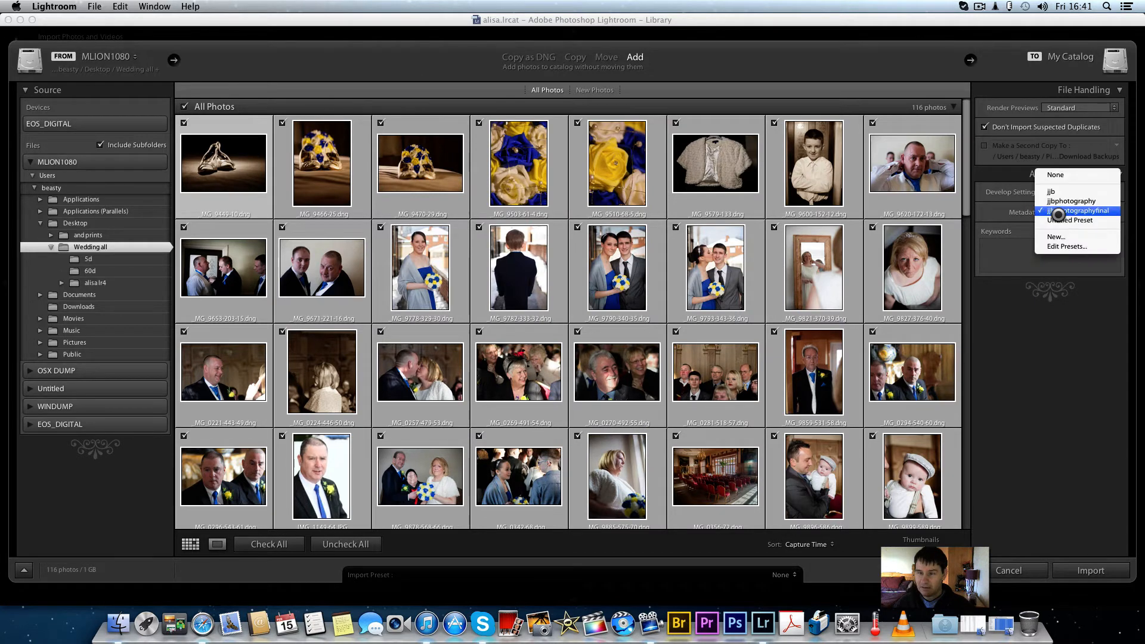
pyautogui.click(1065, 246)
pyautogui.scroll(-10, 543, 279)
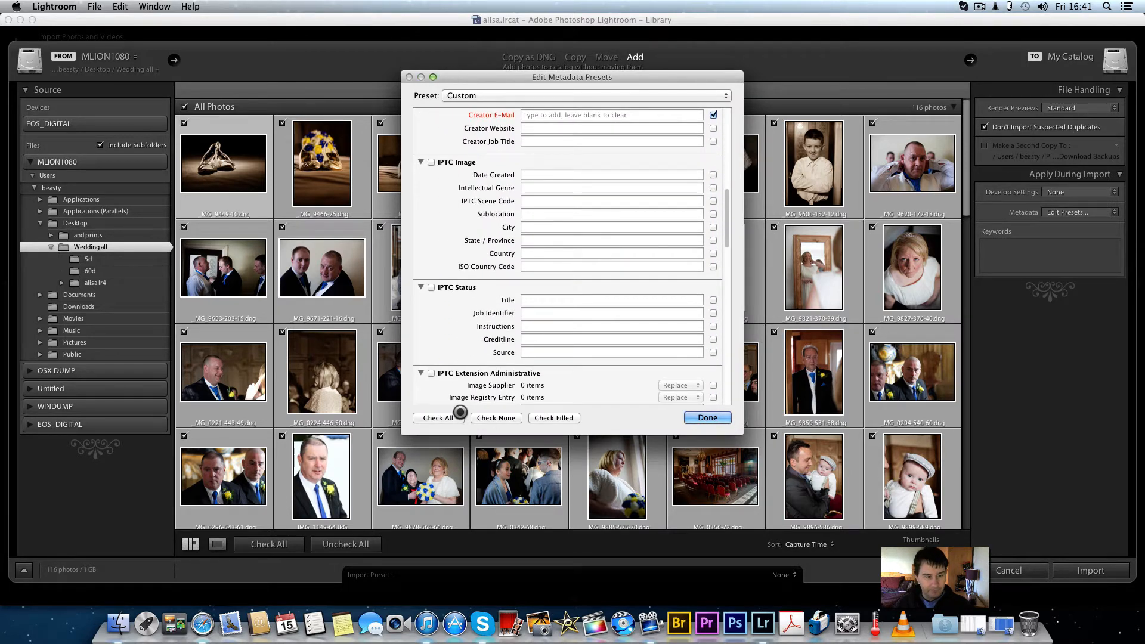
pyautogui.click(707, 418)
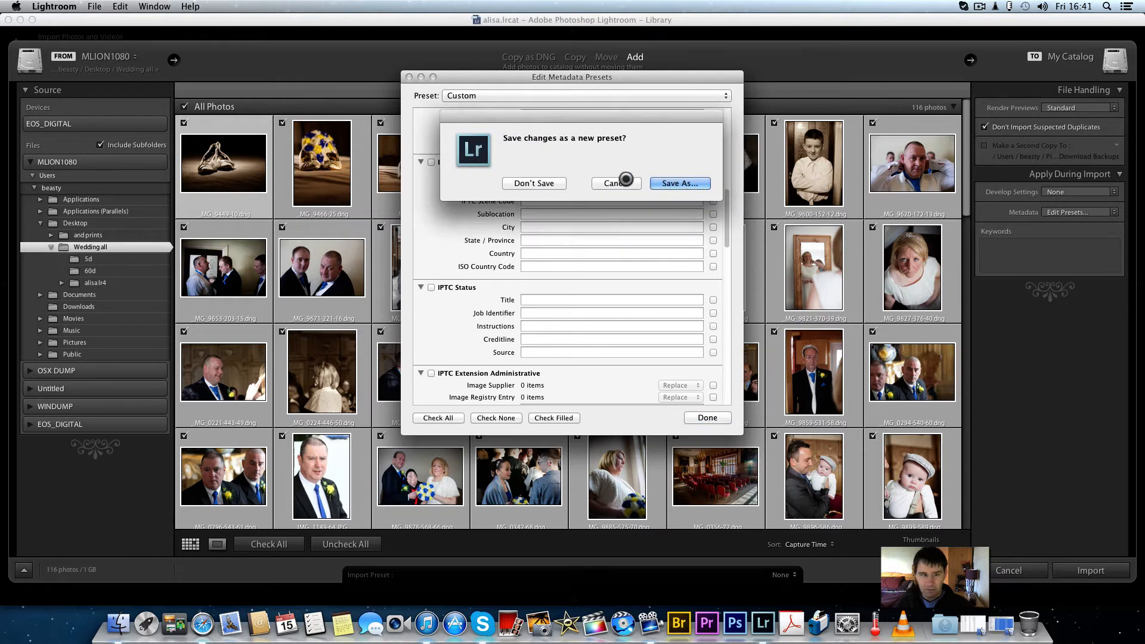
pyautogui.click(540, 182)
# - Apply the jjbphotographyfinal metadata preset and import all the Wedding all photos into the catalog
pyautogui.click(1068, 214)
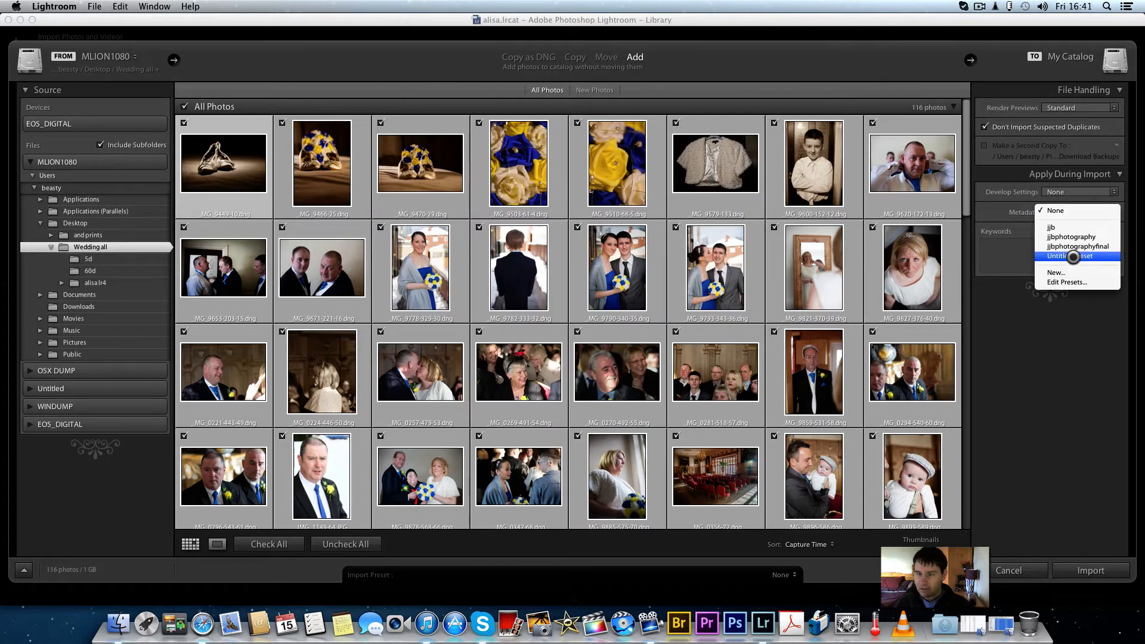
pyautogui.click(1065, 253)
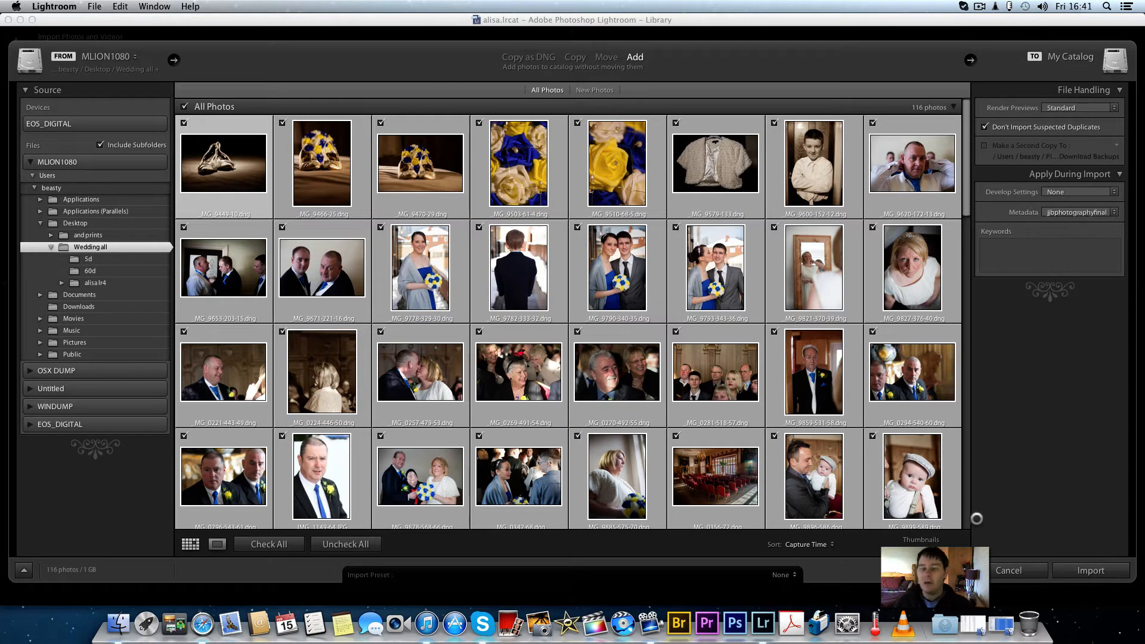
pyautogui.click(1091, 570)
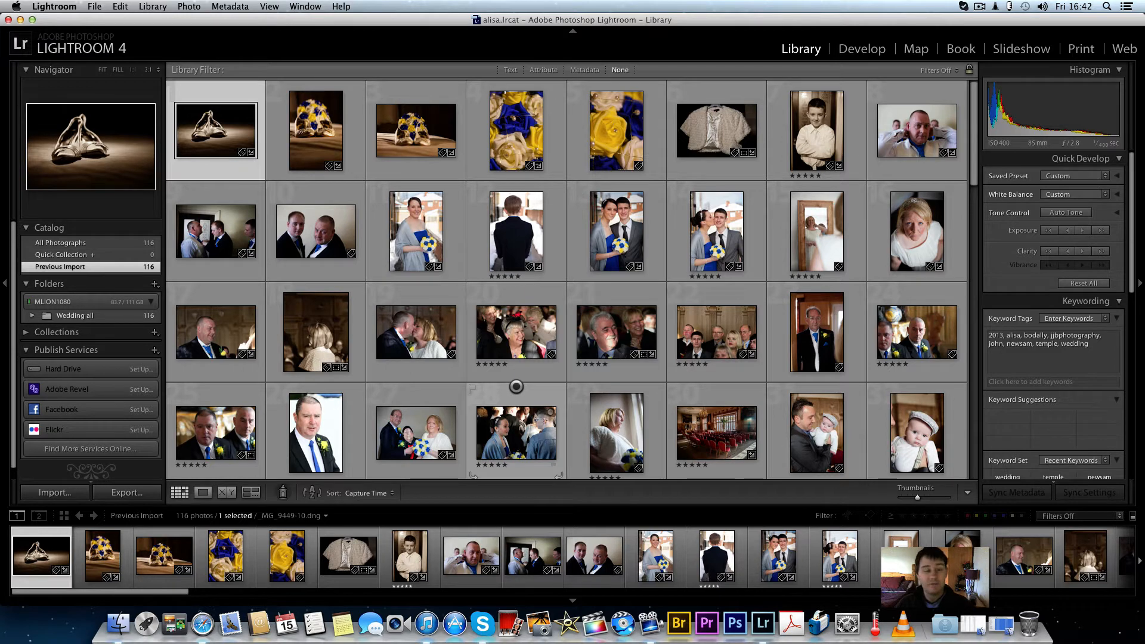
# - Switch the Library to Survey view and hide the side panels while keeping the filmstrip
pyautogui.press('n')
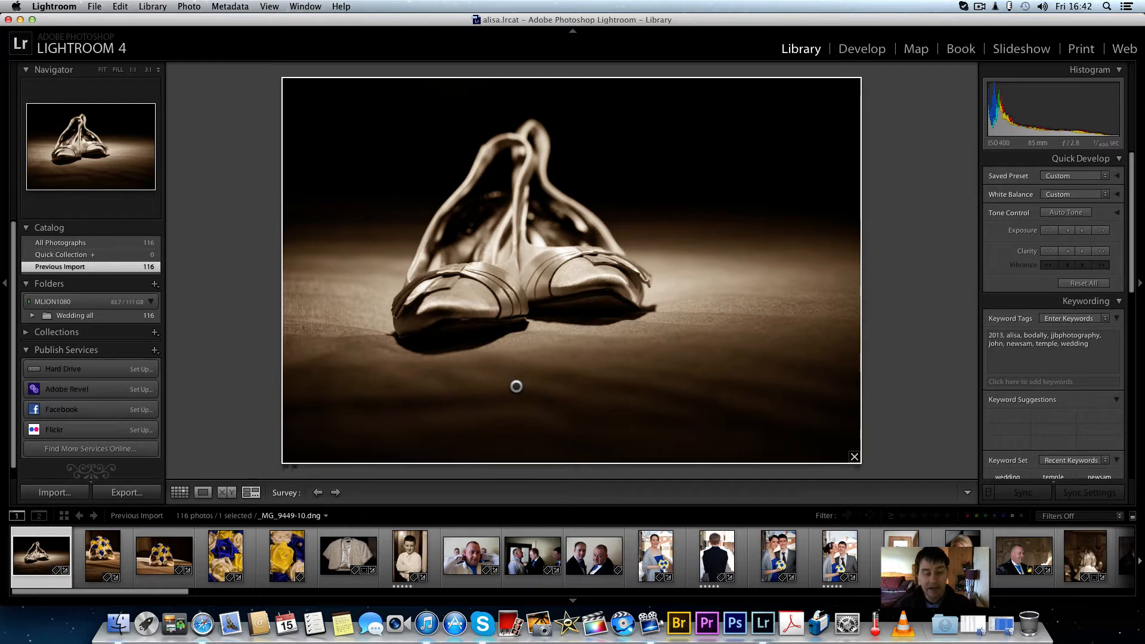
pyautogui.hotkey('shift', 'Tab')
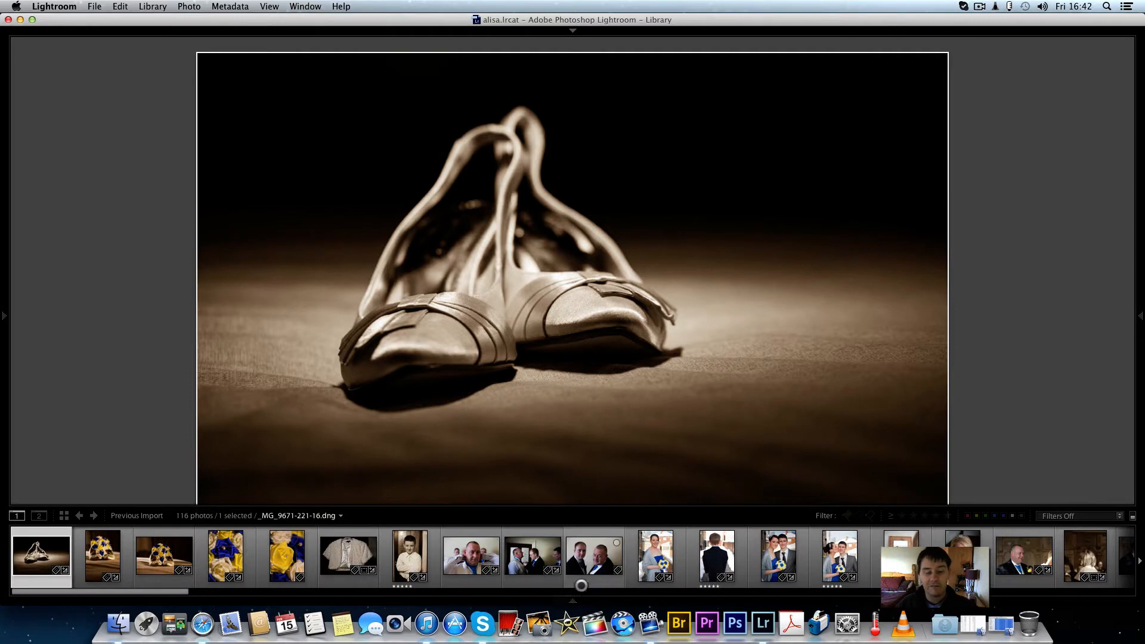
pyautogui.click(573, 602)
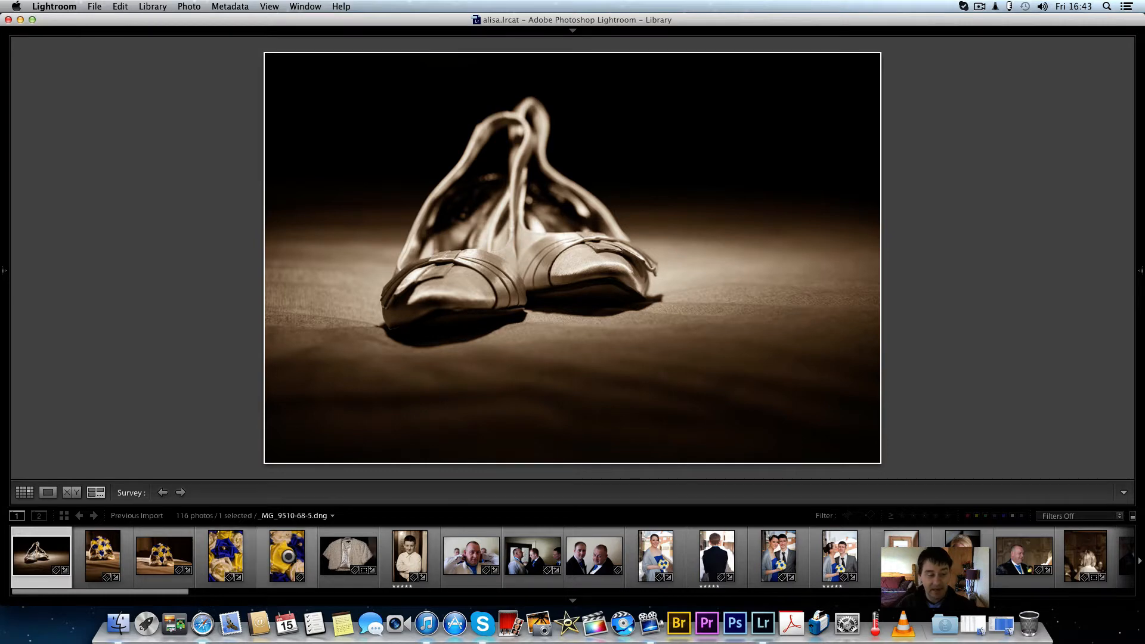
# - Compare the first five photos in Survey view and flag the three shoe photos as picks
pyautogui.keyDown('shift'); pyautogui.click(289, 555); pyautogui.keyUp('shift')
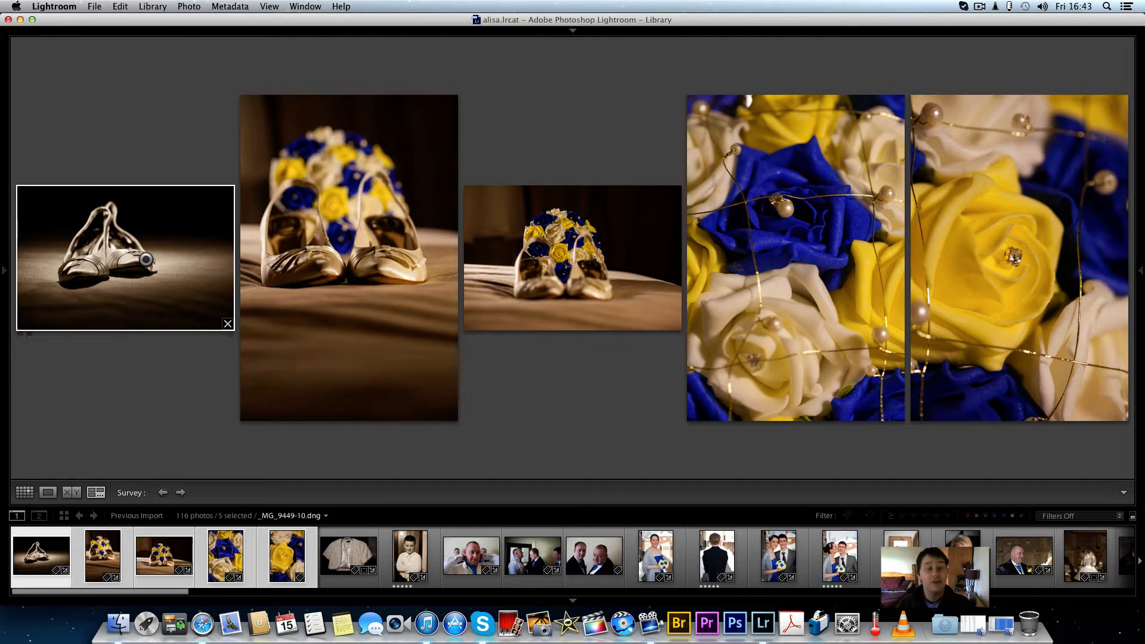
pyautogui.press('p')
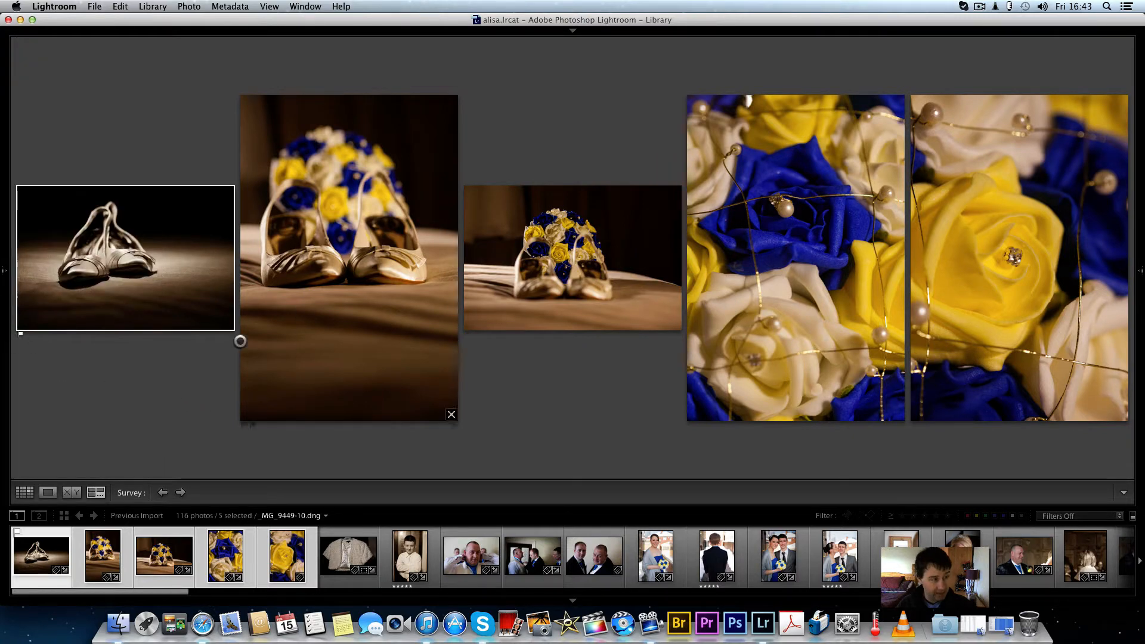
pyautogui.click(241, 341)
pyautogui.hotkey('shift', 'p')
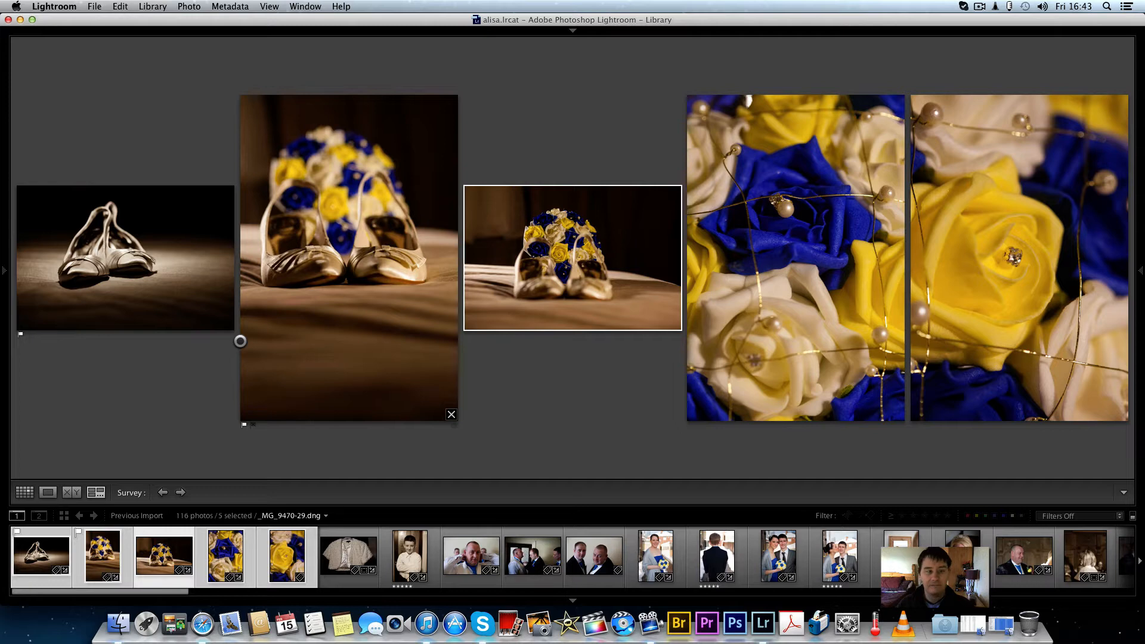
pyautogui.press('p')
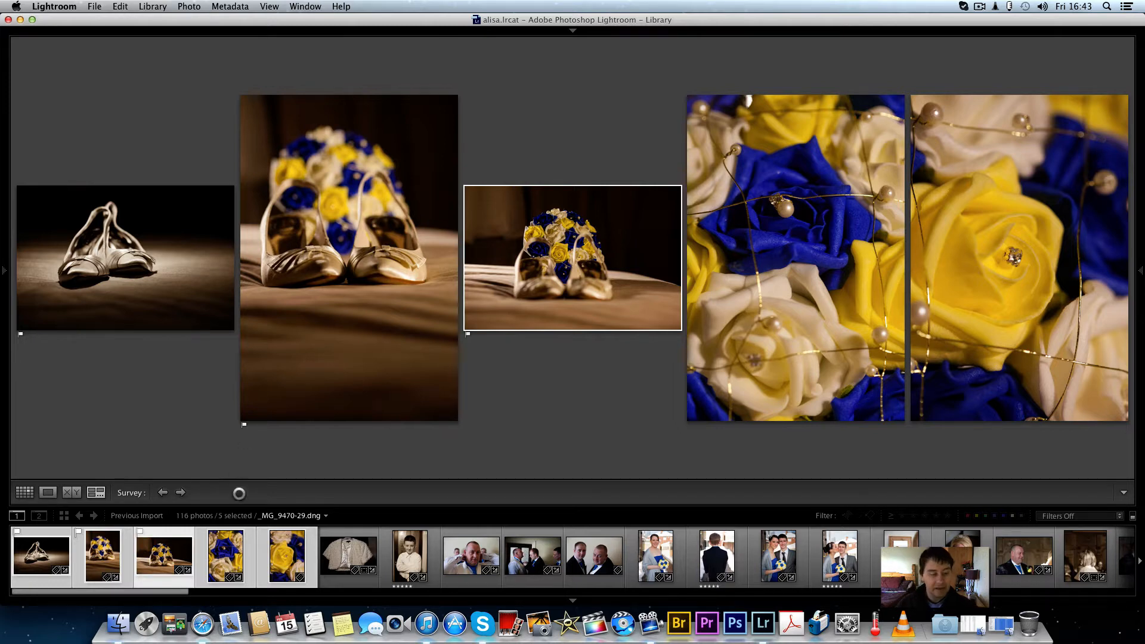
# - Survey the next five photos from the jacket onward and flag the second, third and fifth as picks
pyautogui.click(340, 555)
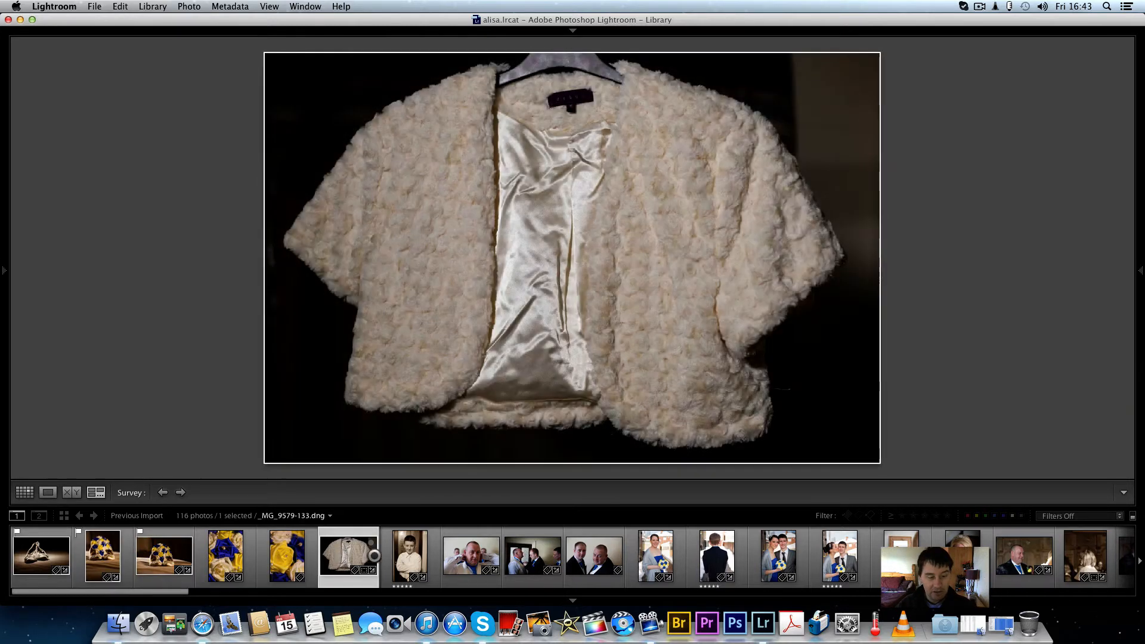
pyautogui.keyDown('shift'); pyautogui.click(590, 551); pyautogui.keyUp('shift')
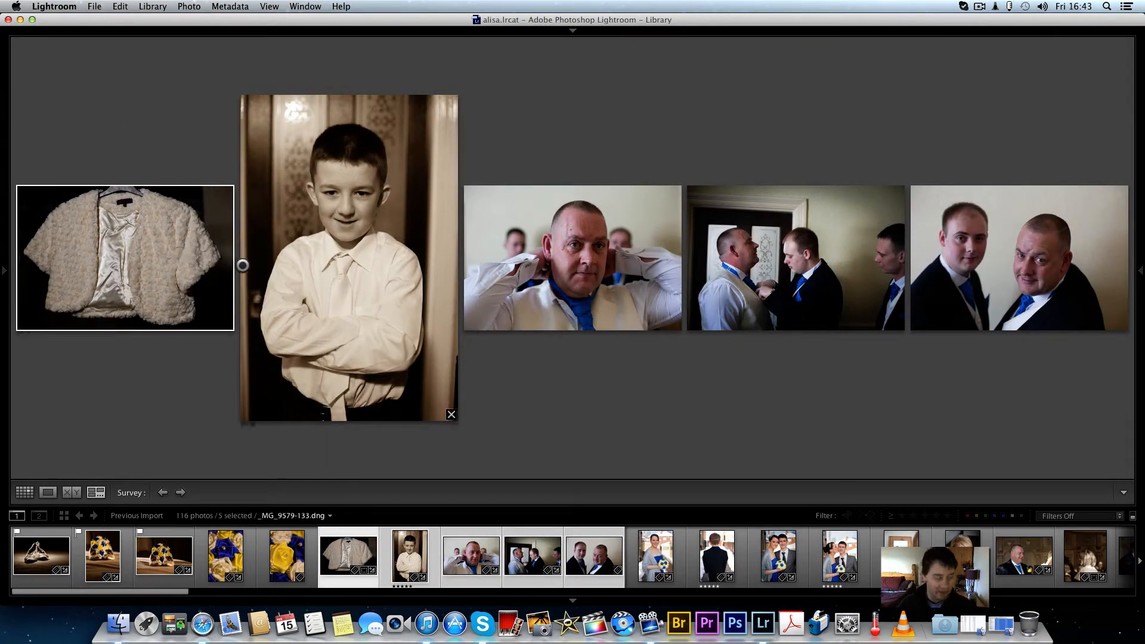
pyautogui.press('Right')
pyautogui.press('p')
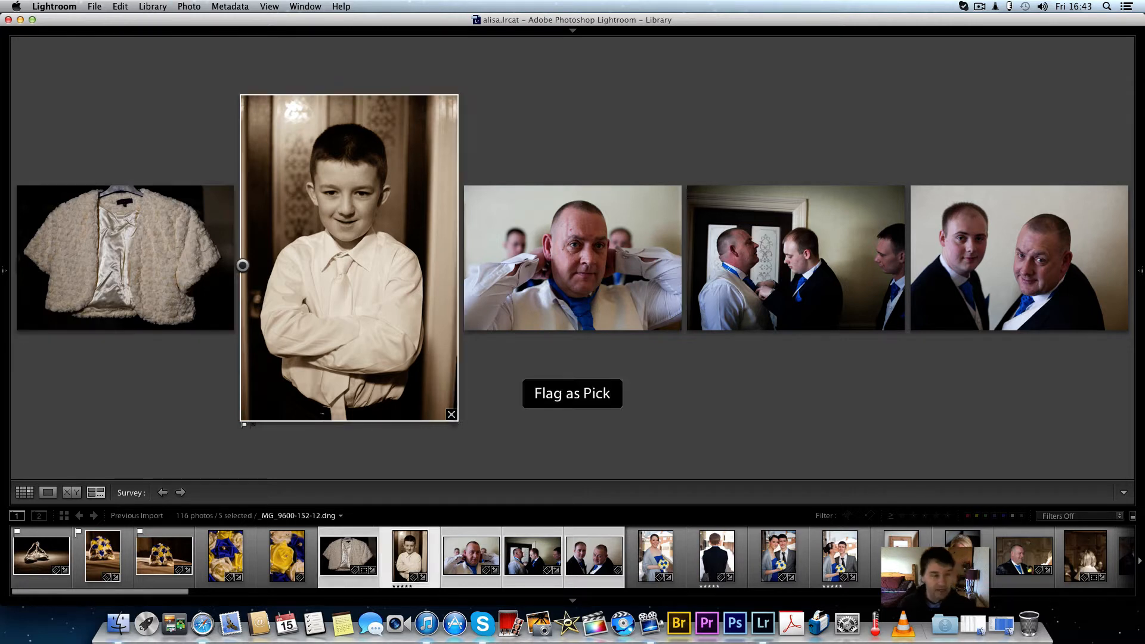
pyautogui.press('Right')
pyautogui.press('p')
pyautogui.press('Right')
pyautogui.press('Right')
pyautogui.press('p')
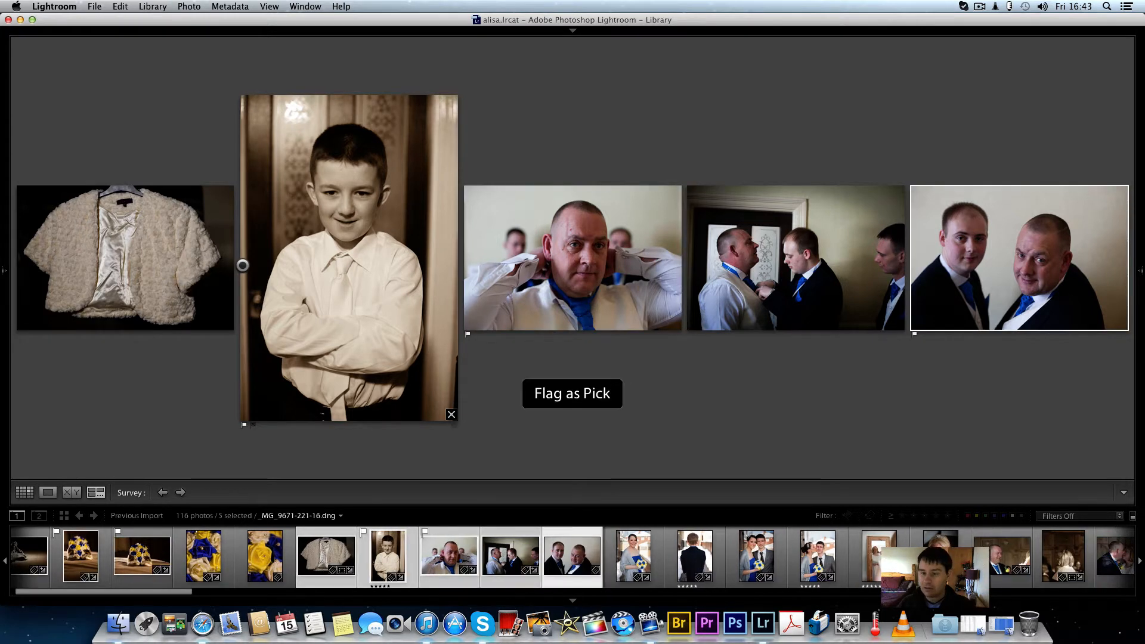
# - Survey the four snowy outdoor portraits starting at the bridesmaid with the bouquet and flag the first and third as picks
pyautogui.click(634, 554)
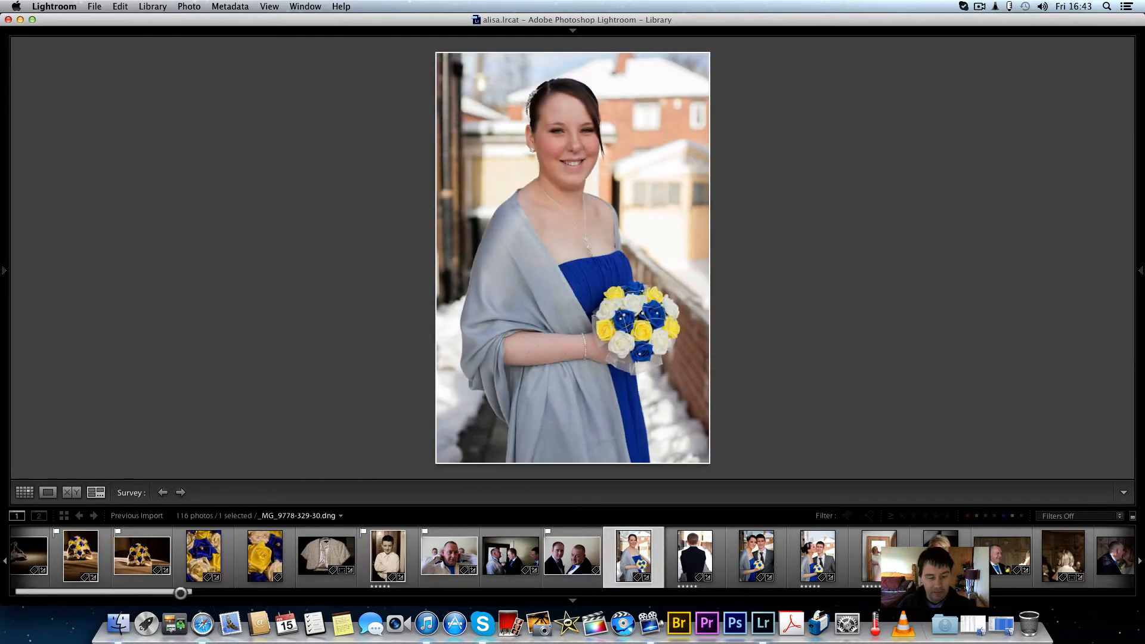
pyautogui.moveTo(184, 595); pyautogui.dragTo(232, 604)
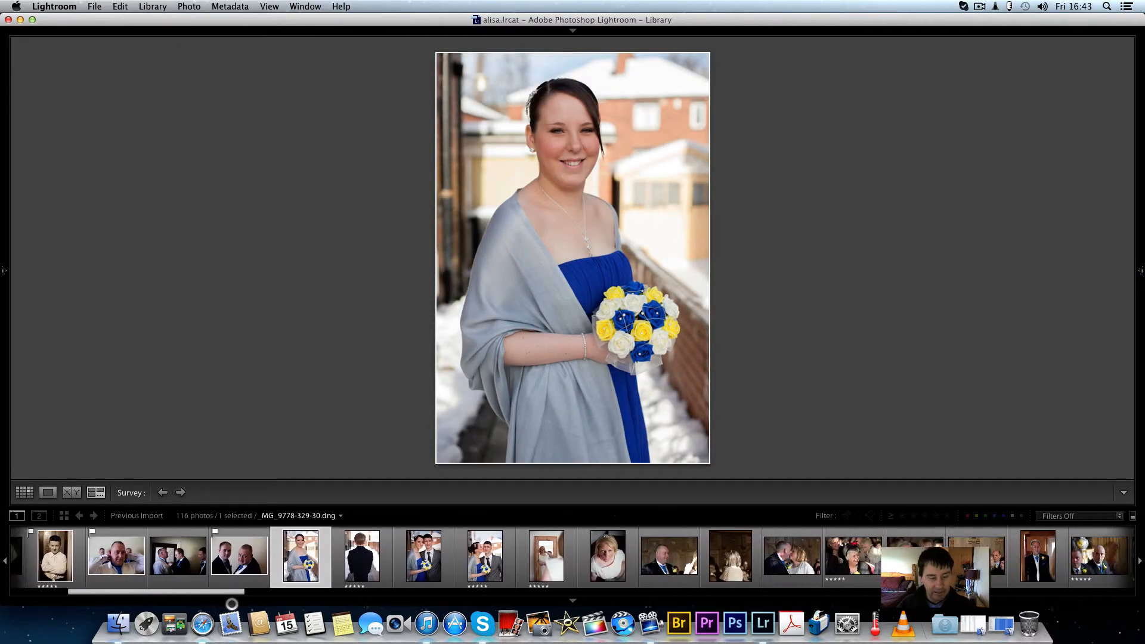
pyautogui.keyDown('shift'); pyautogui.click(477, 558); pyautogui.keyUp('shift')
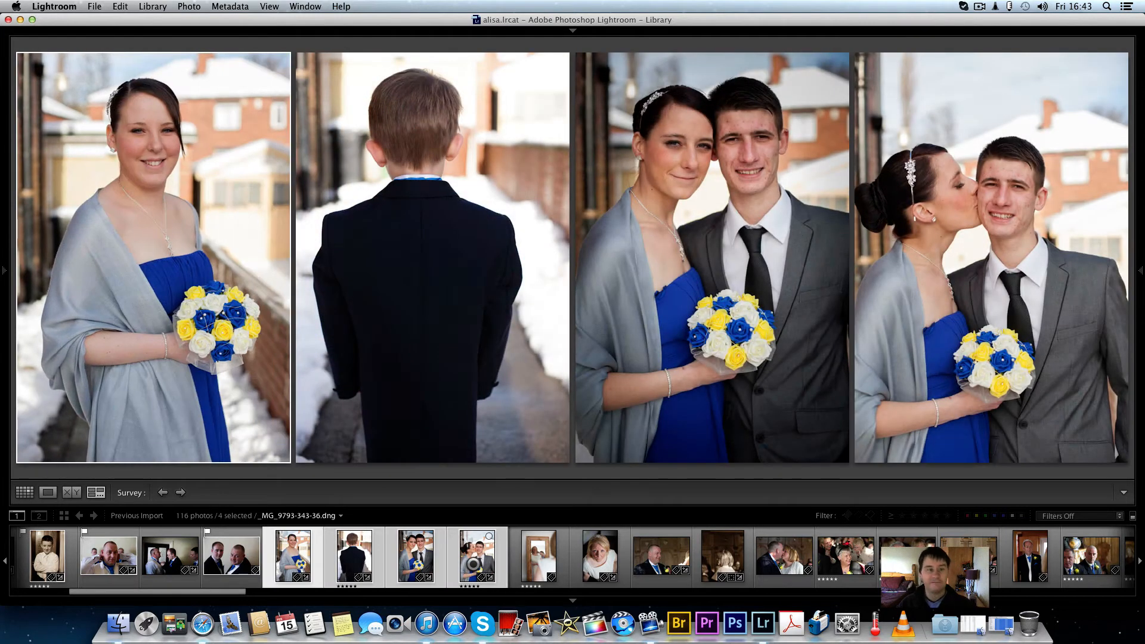
pyautogui.press('p')
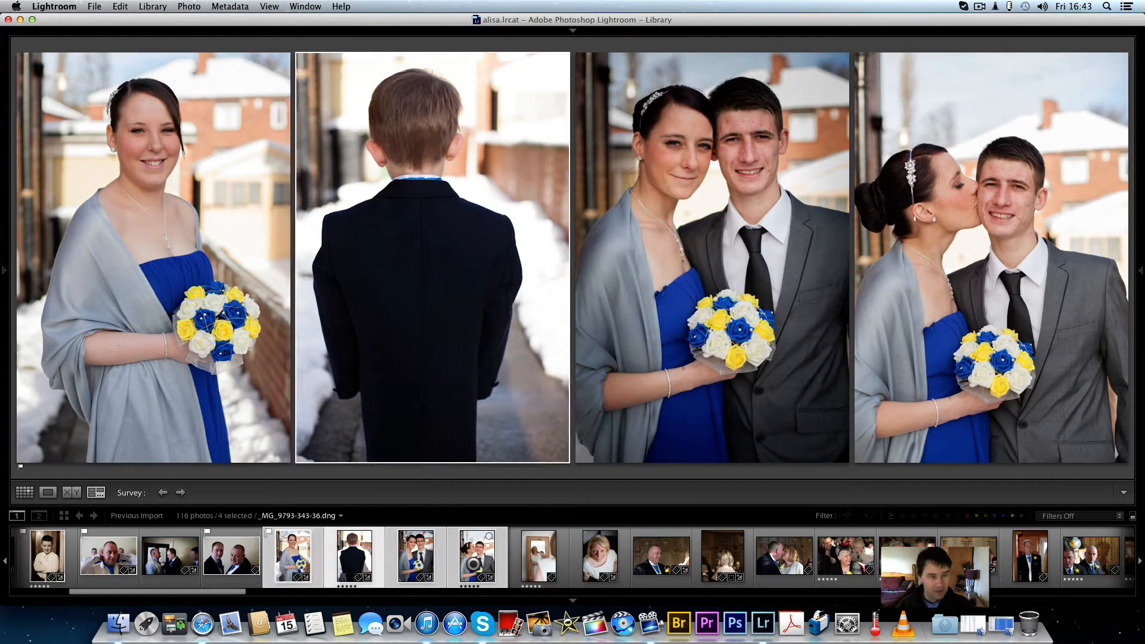
pyautogui.press('Right')
pyautogui.press('p')
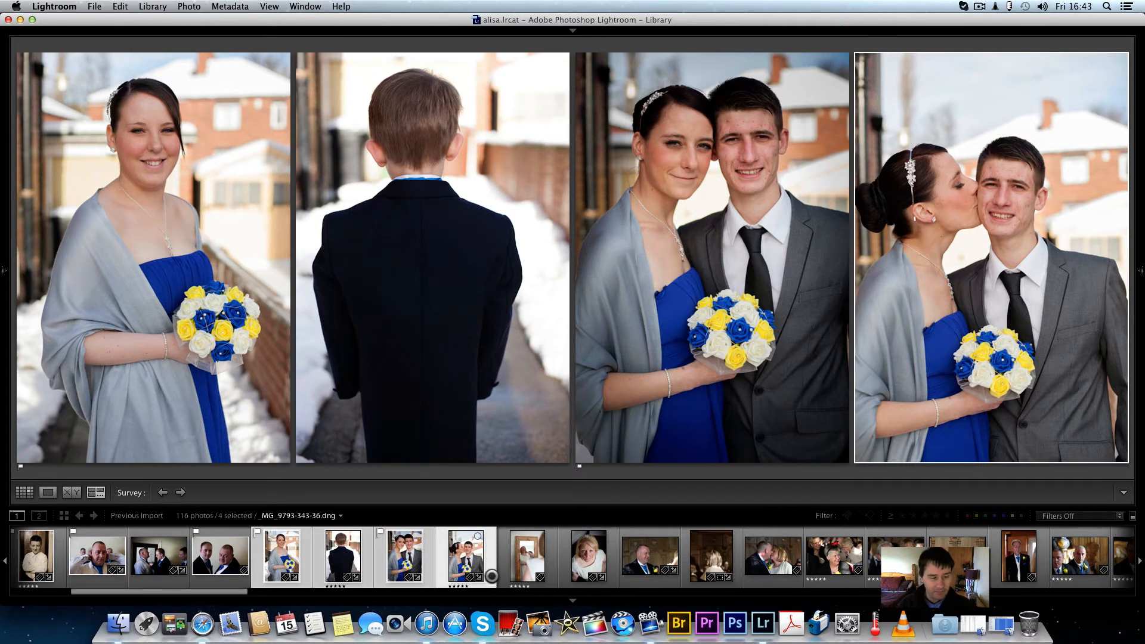
# - Survey the ten photos from the bride's mirror reflection onward and flag the mirror photo as a pick
pyautogui.click(527, 558)
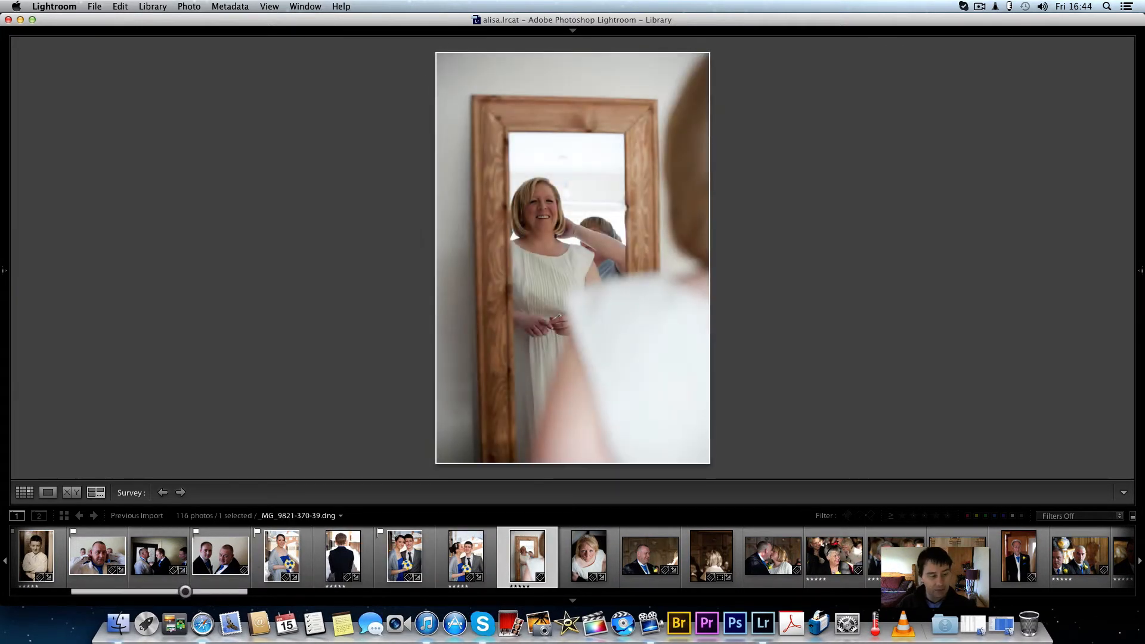
pyautogui.moveTo(185, 594); pyautogui.dragTo(245, 595)
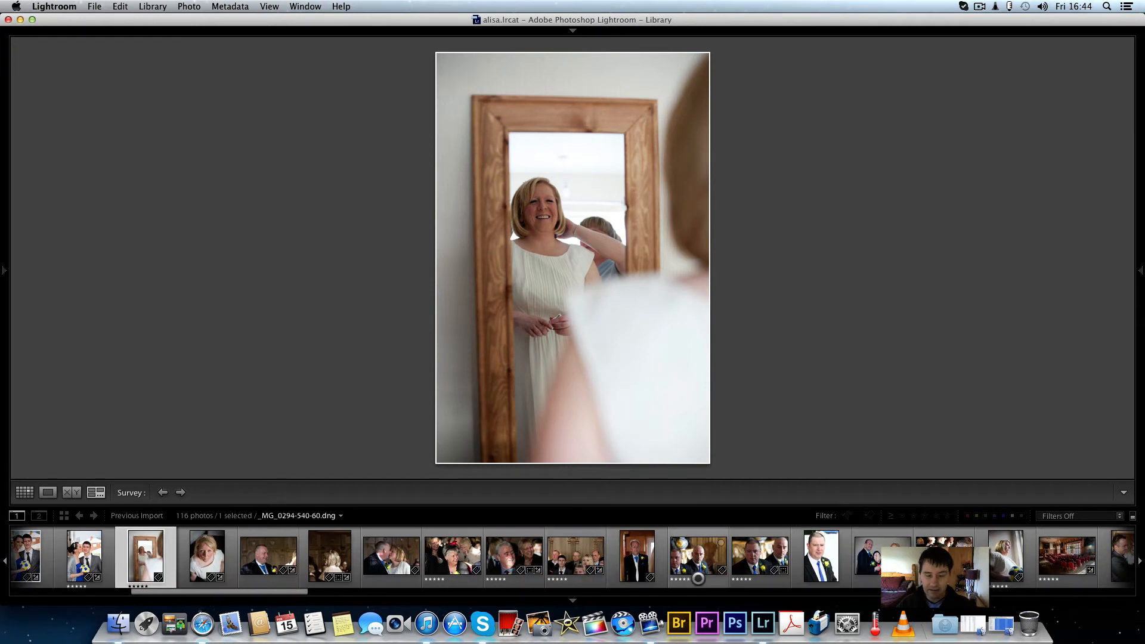
pyautogui.keyDown('shift'); pyautogui.click(698, 556); pyautogui.keyUp('shift')
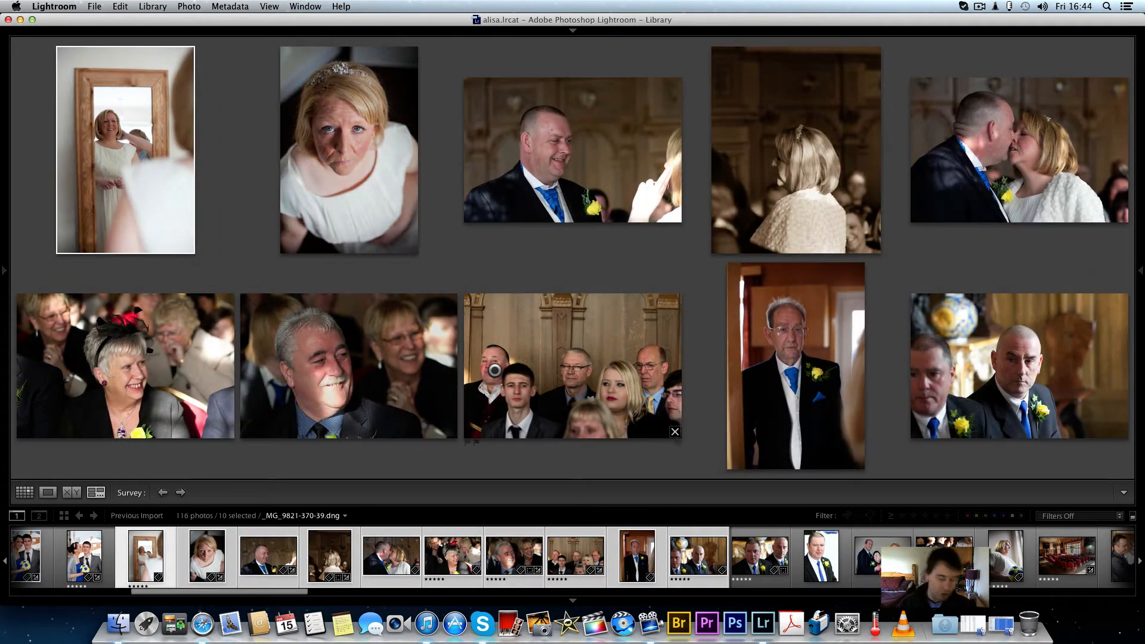
pyautogui.press('Right')
pyautogui.press('Left')
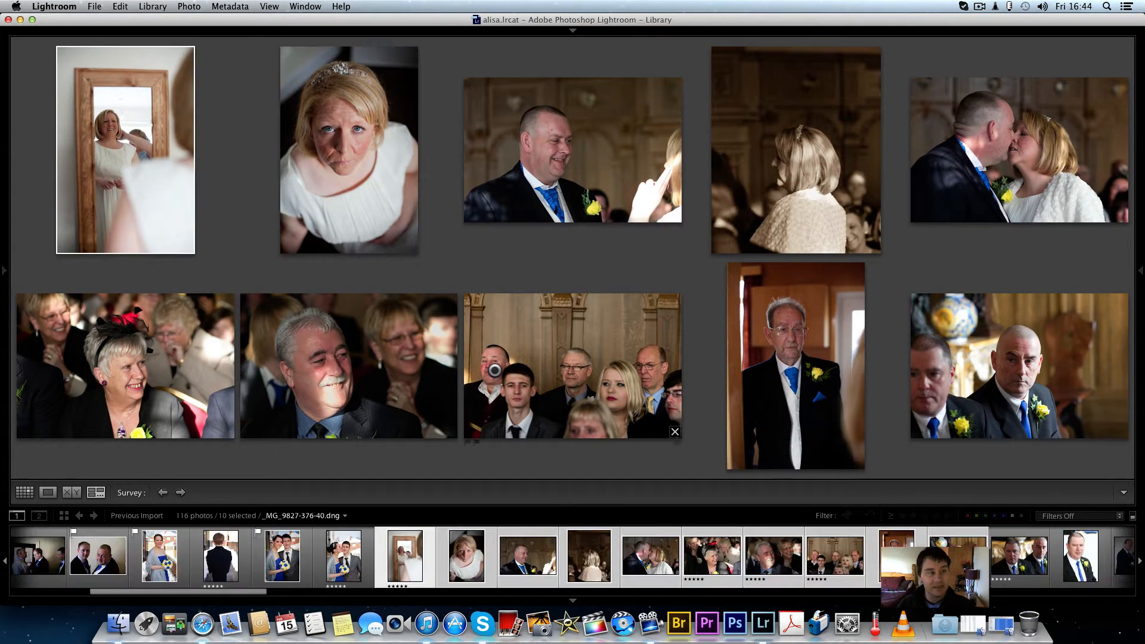
pyautogui.press('p')
# - Review the ten surveyed photos and flag the third, the smiling groom with the yellow buttonhole, as a pick
pyautogui.press('Right')
pyautogui.press('Right')
pyautogui.press('Right')
pyautogui.press('Right')
pyautogui.press('Right')
pyautogui.press('Right')
pyautogui.press('Right')
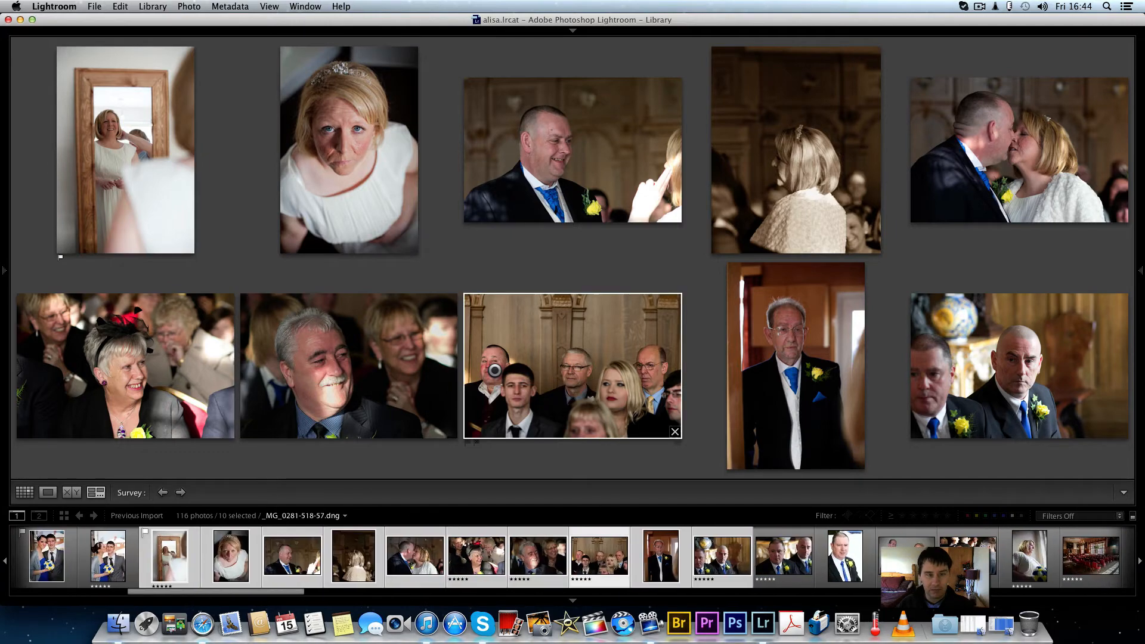
pyautogui.press('Left')
pyautogui.press('Left')
pyautogui.press('Left')
pyautogui.press('Left')
pyautogui.press('Left')
pyautogui.press('p')
# - Review the remaining surveyed photos and flag the ninth, the older man standing in the doorway, as a pick
pyautogui.press('Right')
pyautogui.press('Right')
pyautogui.press('Right')
pyautogui.press('Right')
pyautogui.press('Right')
pyautogui.press('Right')
pyautogui.press('Right')
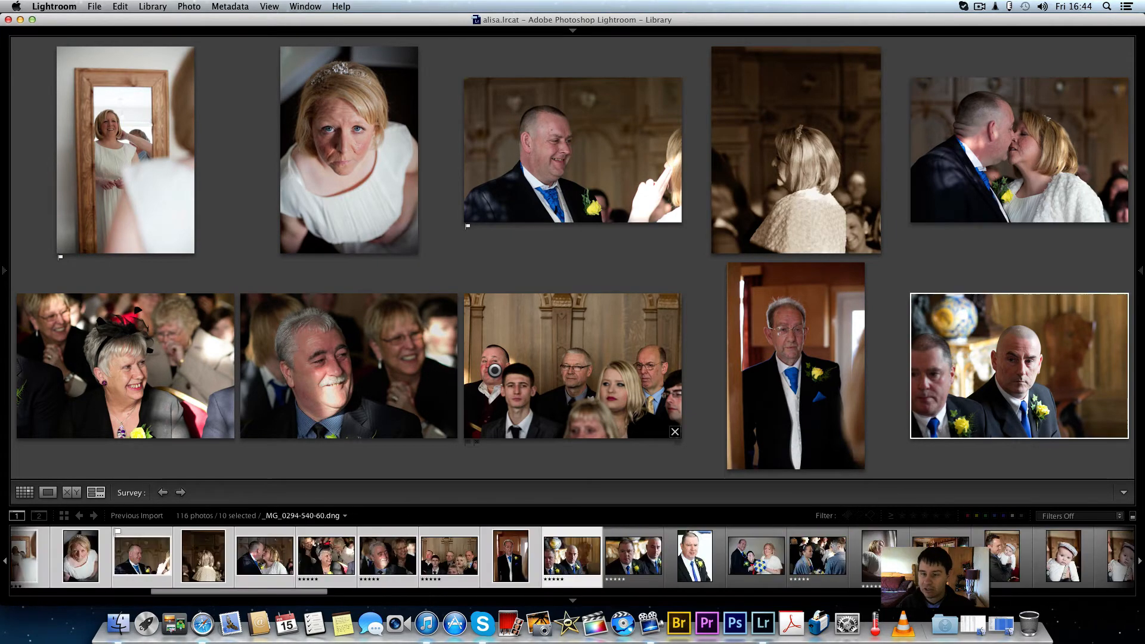
pyautogui.press('Left')
pyautogui.press('p')
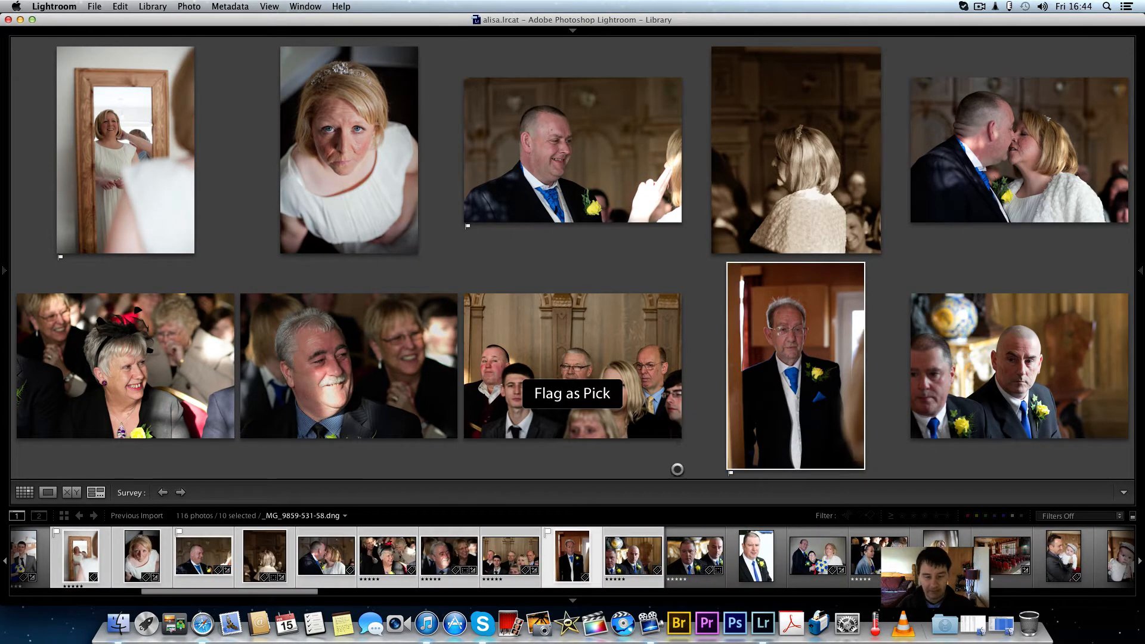
# - Survey the six photos from the close-up of two men through the empty ceremony room and flag the first as a pick
pyautogui.click(706, 571)
pyautogui.hotkey('shift', 'Right')
pyautogui.hotkey('shift', 'Right')
pyautogui.hotkey('shift', 'Right')
pyautogui.hotkey('shift', 'Right')
pyautogui.hotkey('shift', 'Right')
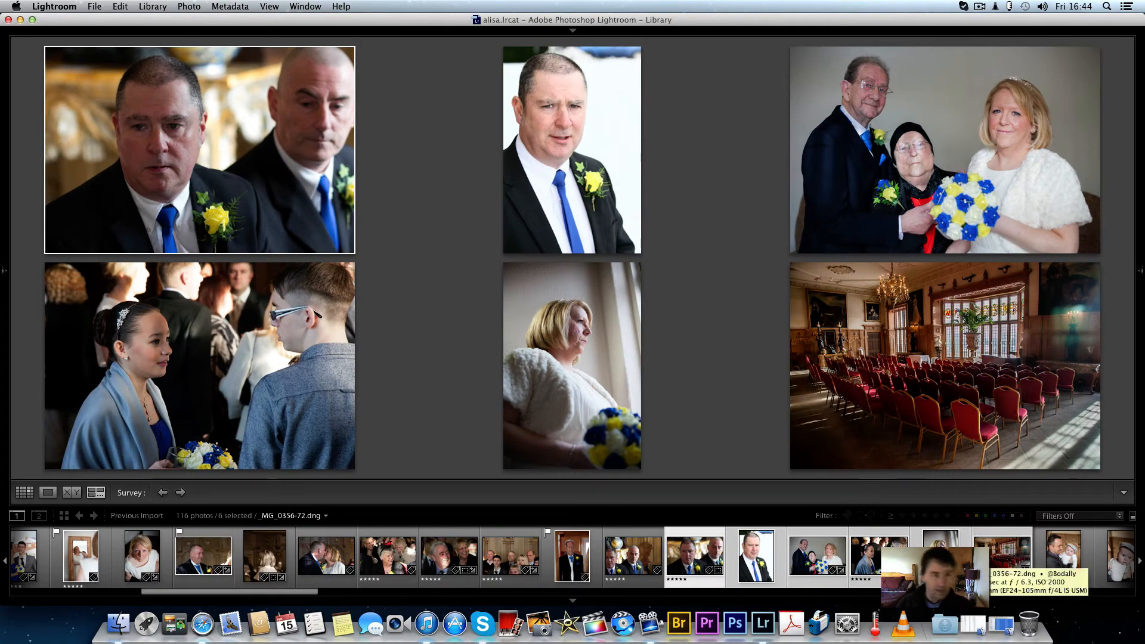
pyautogui.press('p')
# - Review the other five surveyed photos and flag the empty ceremony room with red chairs as a pick
pyautogui.press('Right')
pyautogui.press('Right')
pyautogui.press('Right')
pyautogui.press('Right')
pyautogui.press('Right')
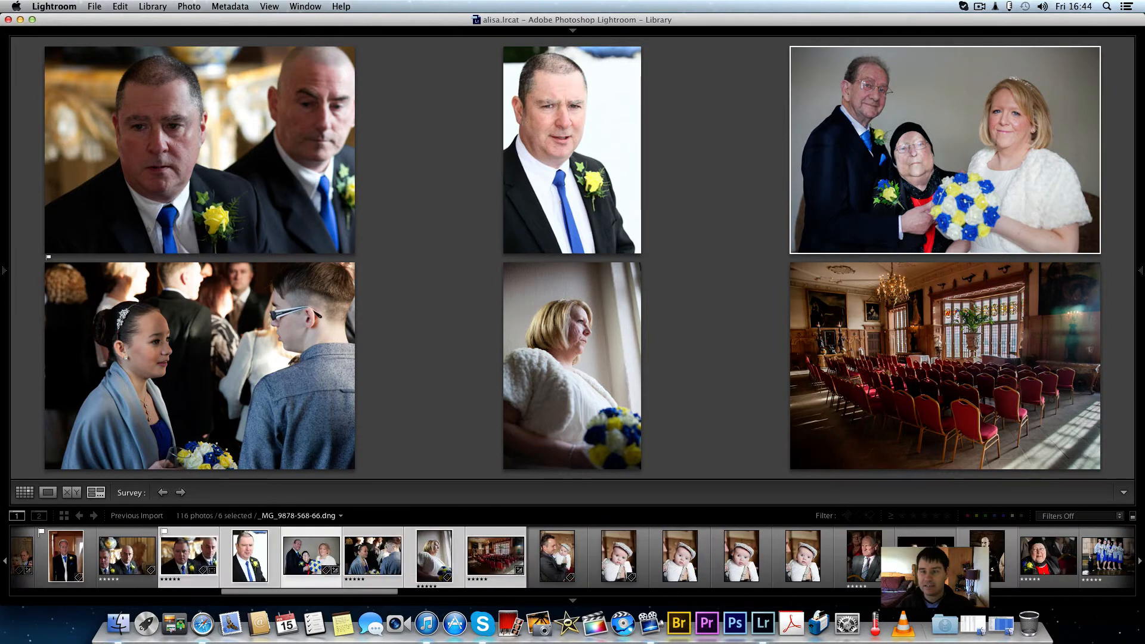
pyautogui.press('p')
pyautogui.press('Left')
pyautogui.press('Left')
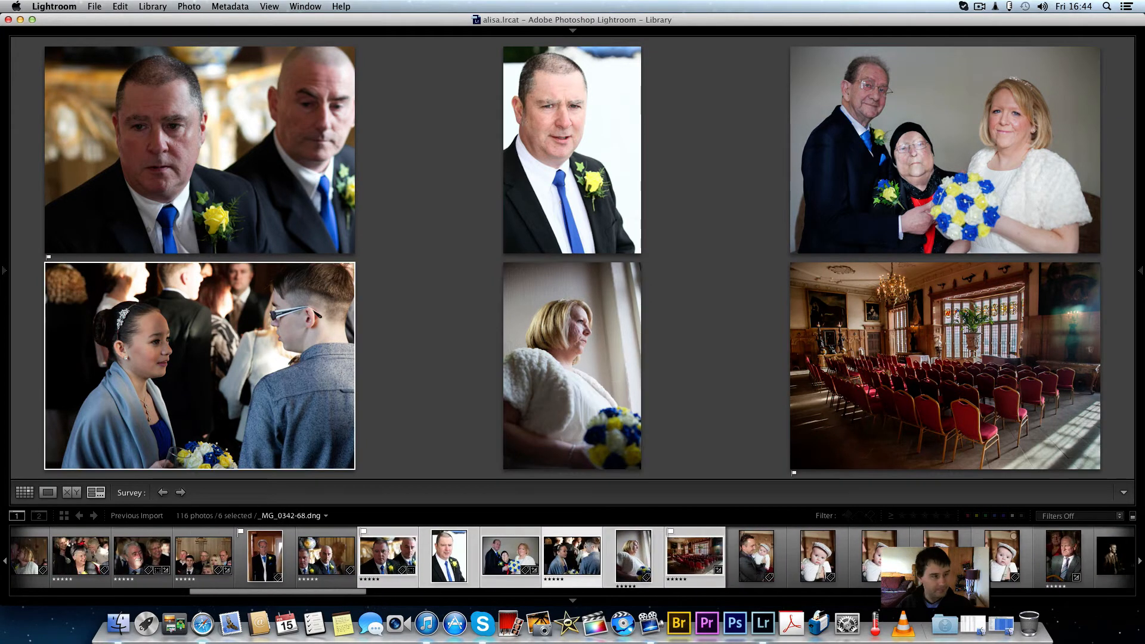
pyautogui.press('Right')
pyautogui.press('Right')
pyautogui.press('p')
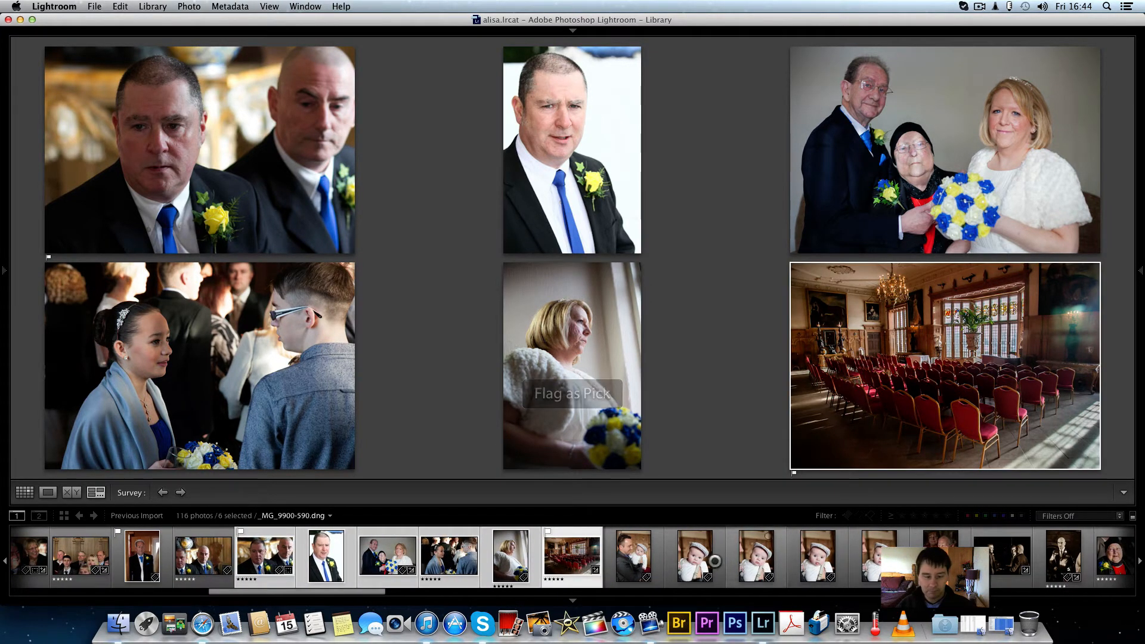
# - Select the photo of the man holding the baby as the start of the next survey set
pyautogui.click(634, 557)
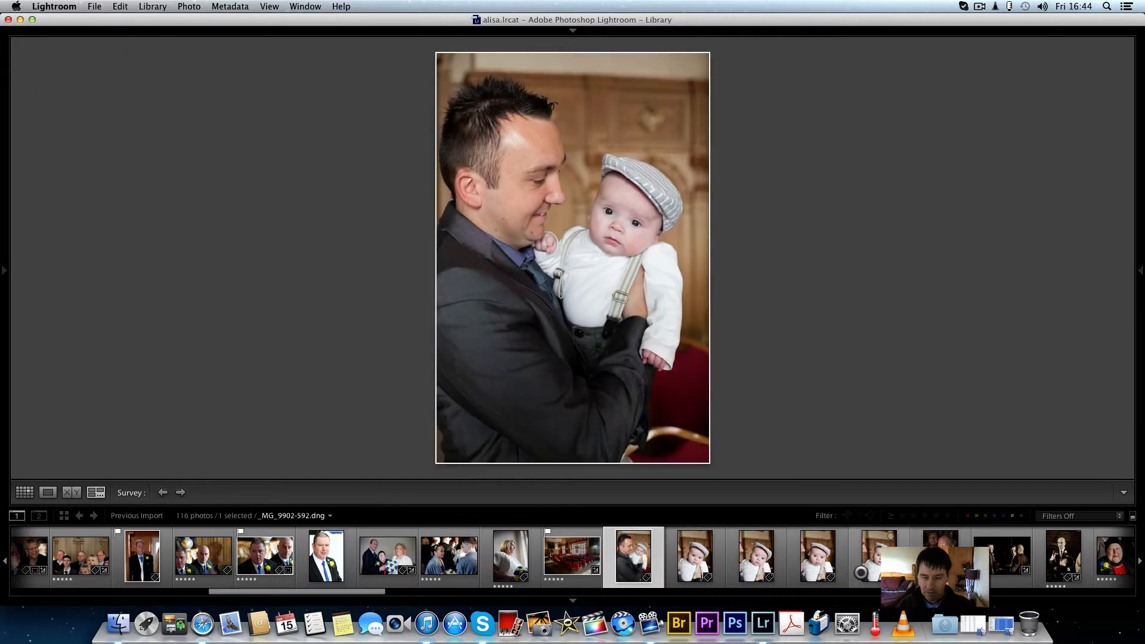
pyautogui.rightClick(861, 571)
pyautogui.click(759, 504)
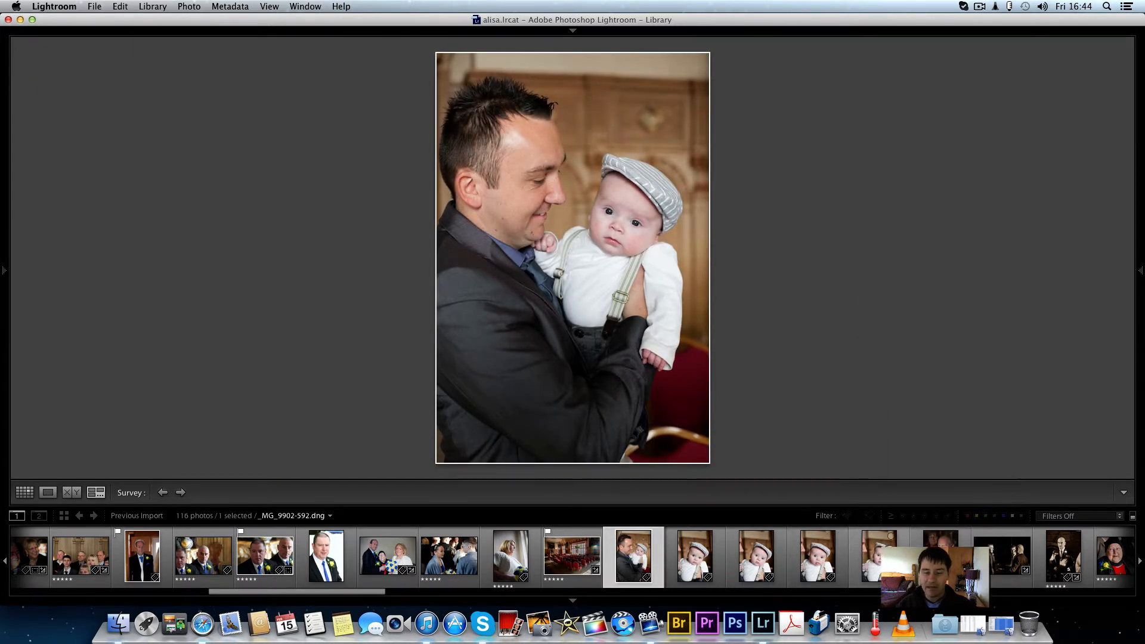
pyautogui.rightClick(867, 546)
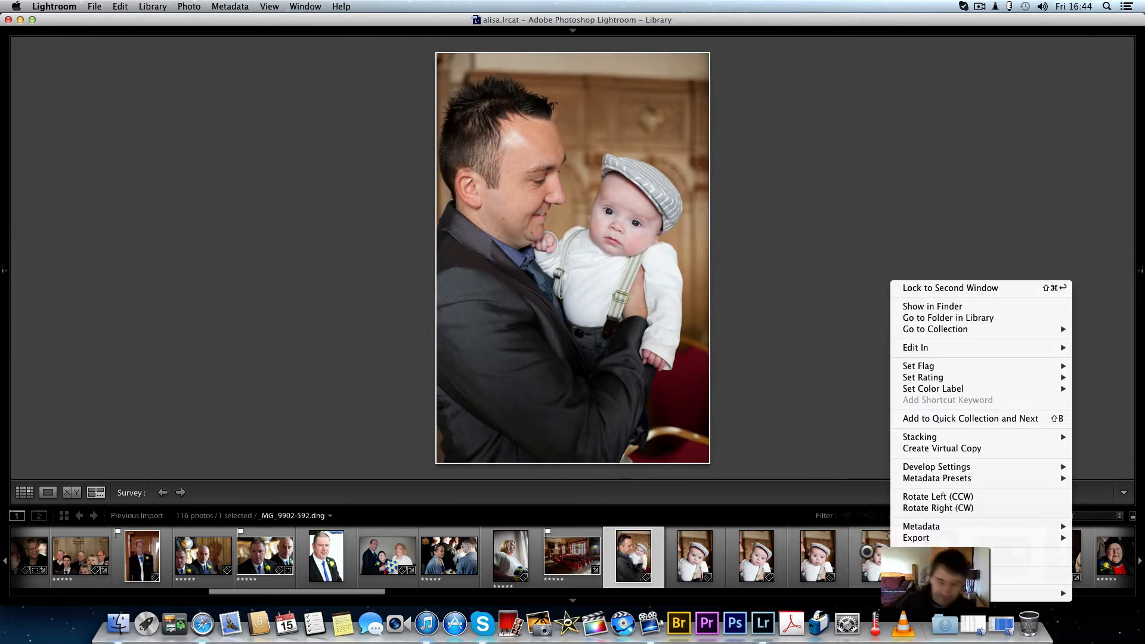
pyautogui.click(872, 548)
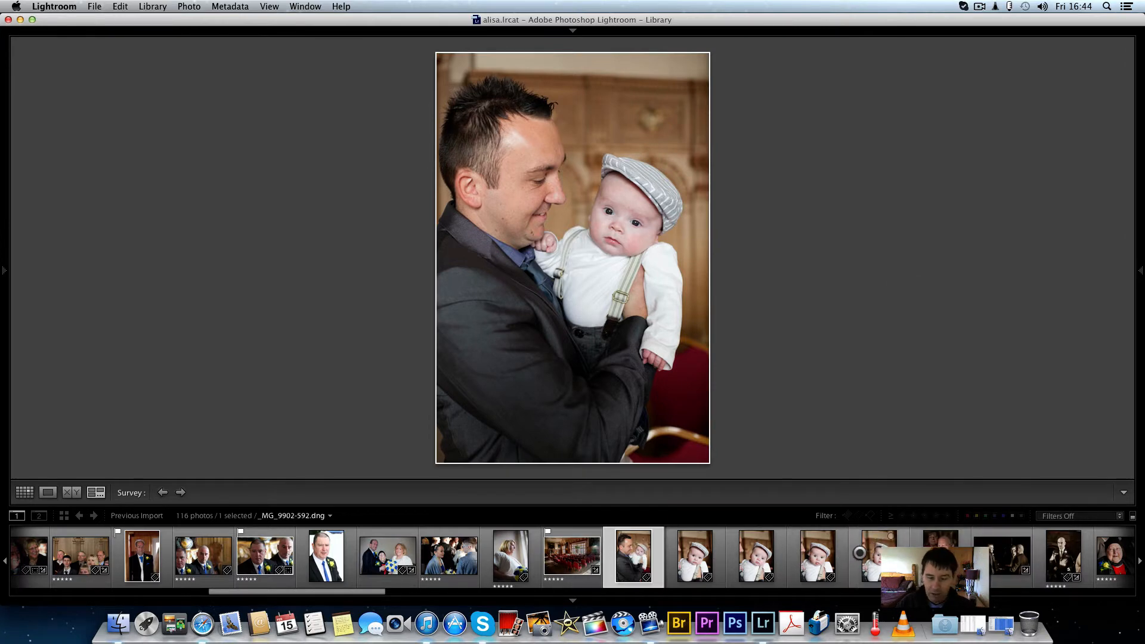
# - Extend the selection through the fourth baby close-up and flag the first and last of the five surveyed photos as picks
pyautogui.keyDown('shift'); pyautogui.click(859, 547); pyautogui.keyUp('shift')
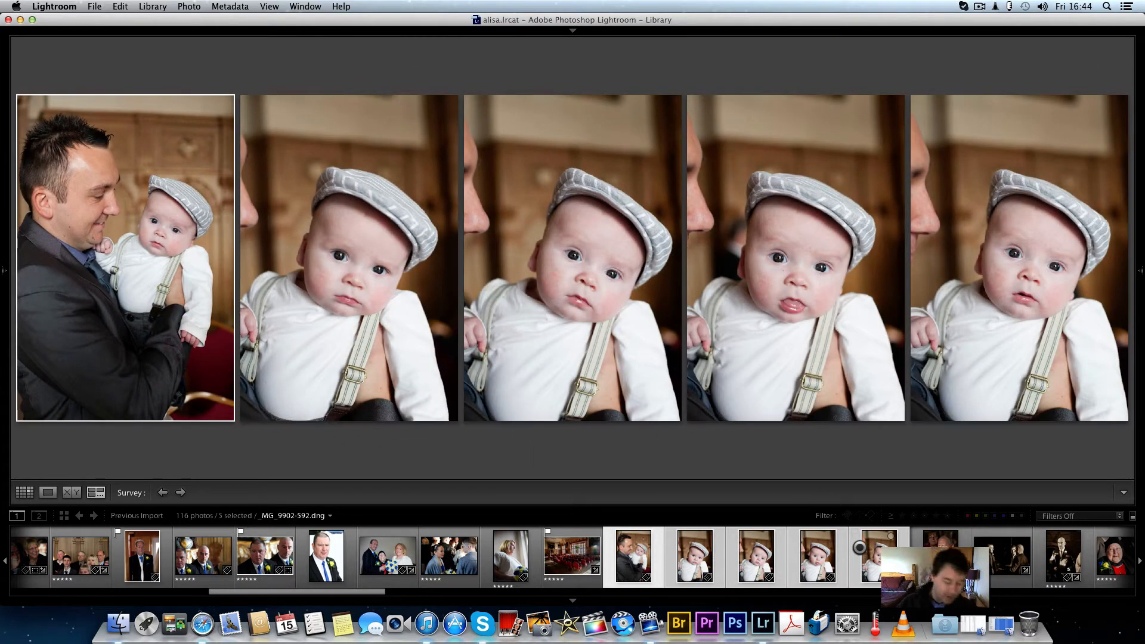
pyautogui.click(1032, 287)
pyautogui.press('p')
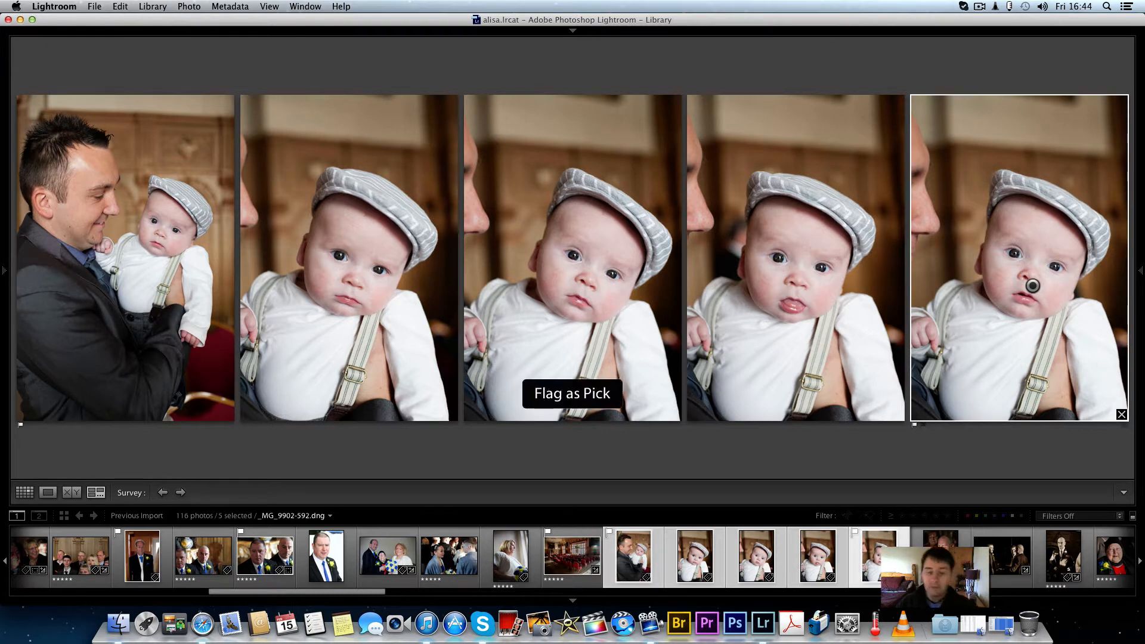
# - Survey the ten photos from the seated man in the striped tie onward and flag the second and fifth as picks
pyautogui.click(941, 539)
pyautogui.hscroll(7, 376, 551)
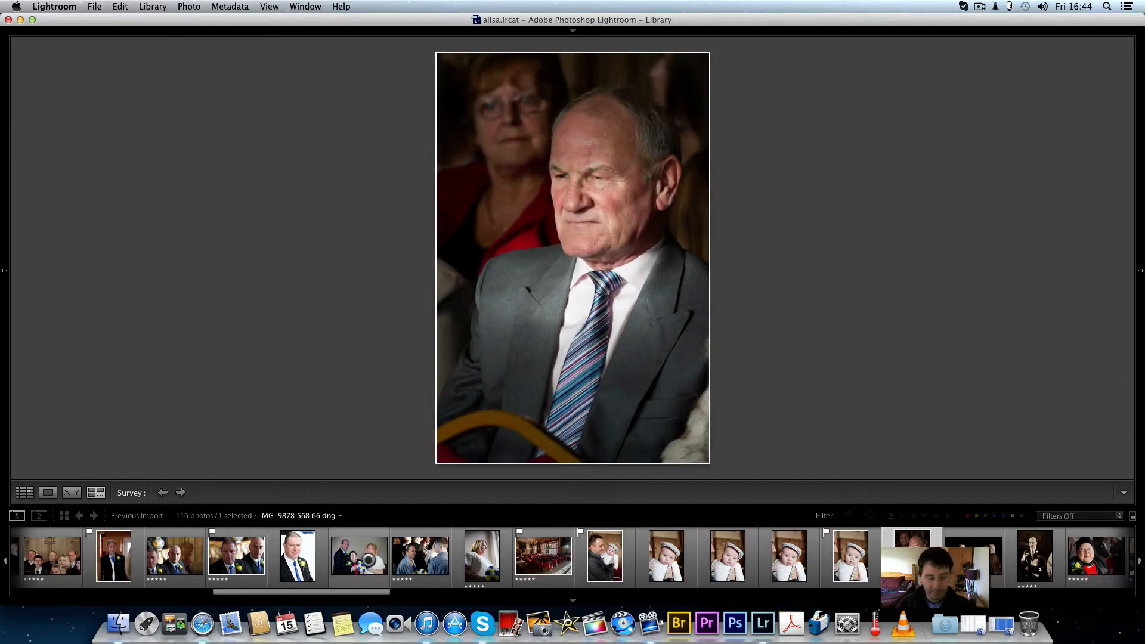
pyautogui.hscroll(3, 376, 550)
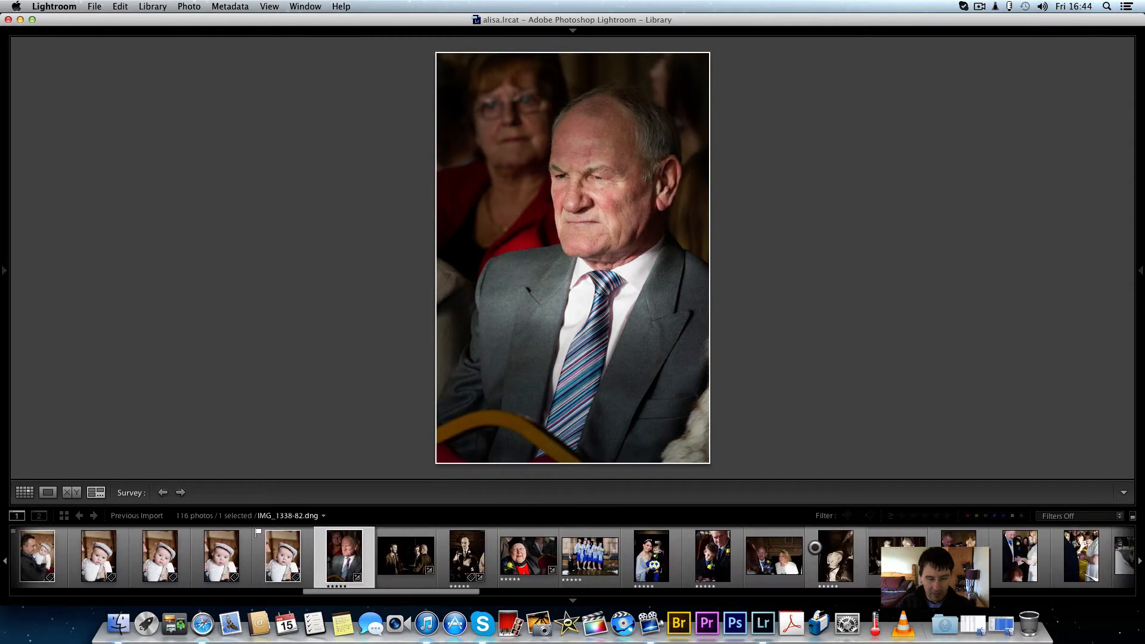
pyautogui.keyDown('shift'); pyautogui.click(894, 555); pyautogui.keyUp('shift')
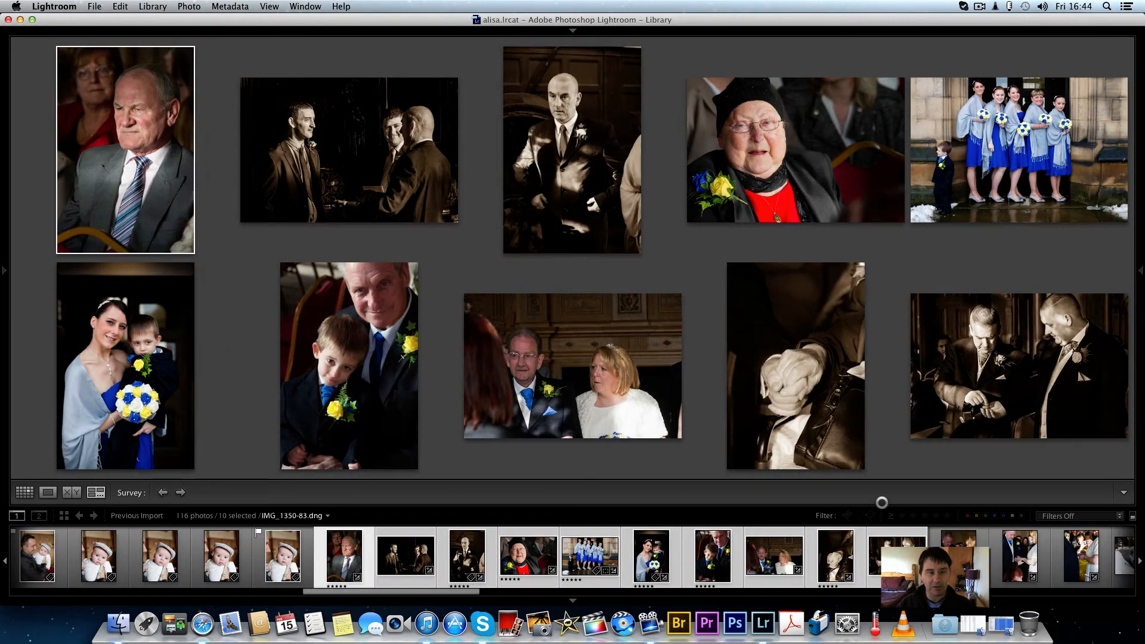
pyautogui.press('Right')
pyautogui.press('Right')
pyautogui.press('Right')
pyautogui.press('Right')
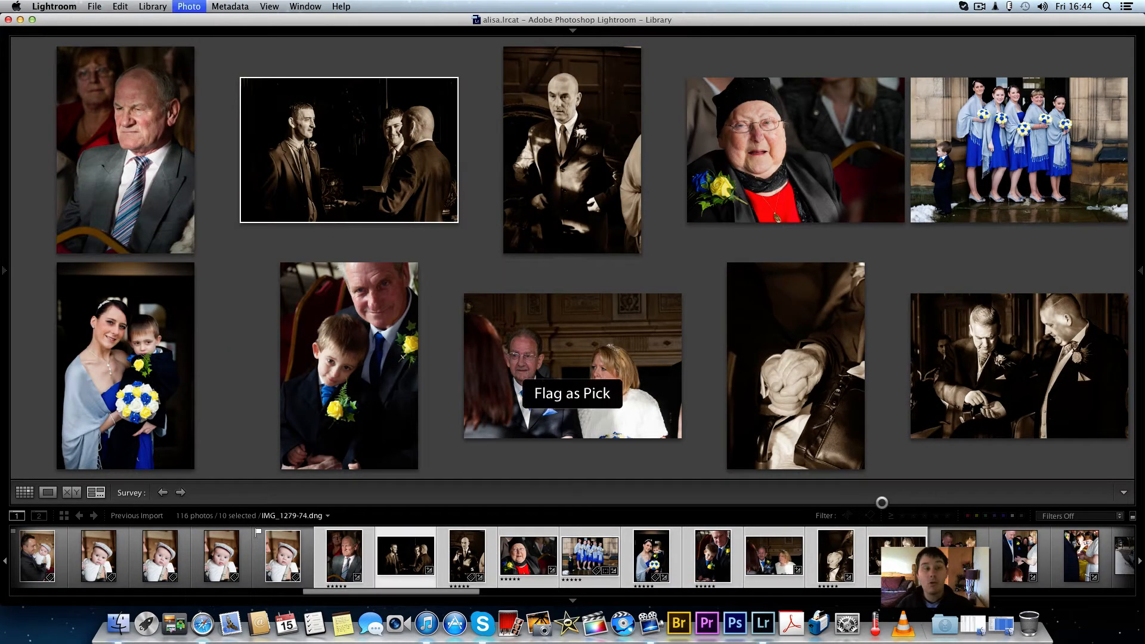
pyautogui.press('p')
# - Flag the tenth, sixth and seventh surveyed photos as picks: the two sepia men, the bridesmaid with the boy, and the boy with the man
pyautogui.press('Down')
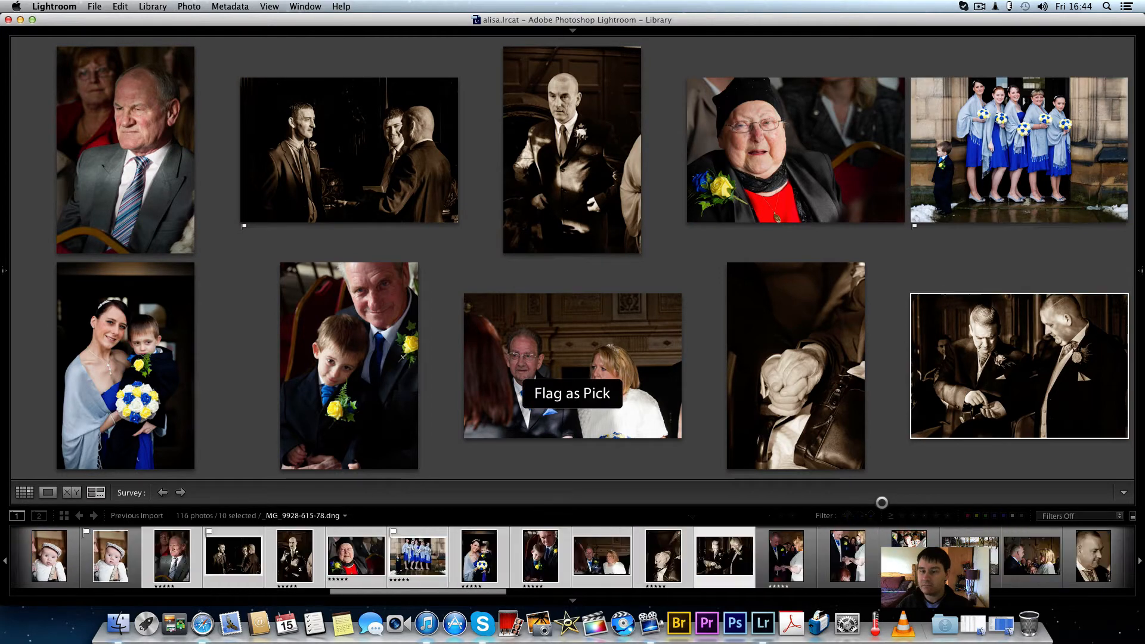
pyautogui.press('p')
pyautogui.press('Left')
pyautogui.press('Left')
pyautogui.press('Left')
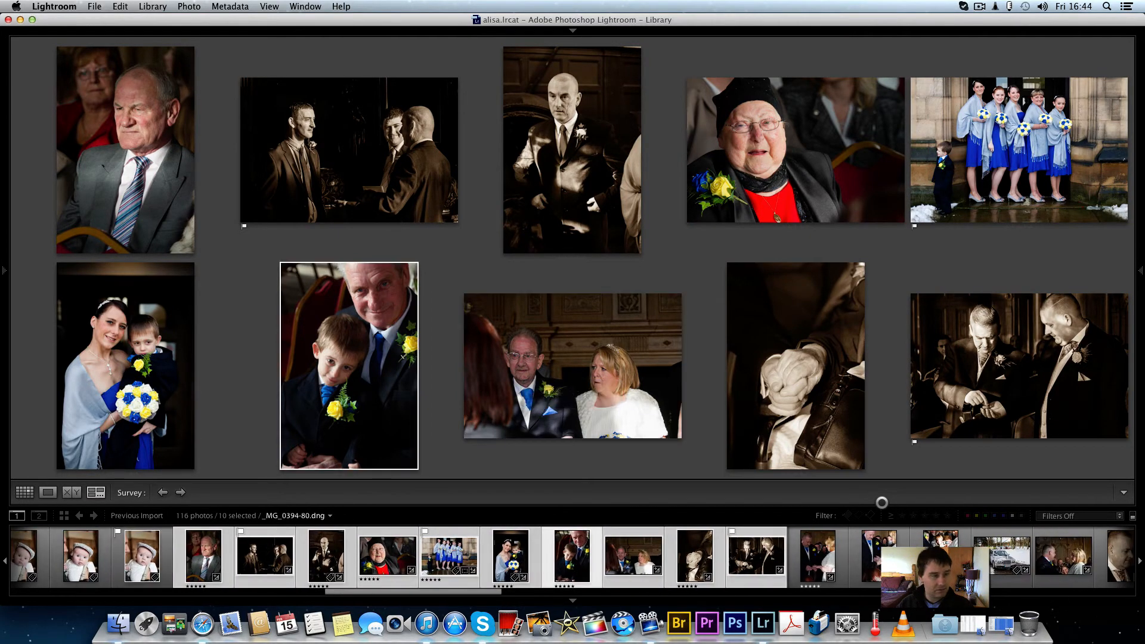
pyautogui.press('Left')
pyautogui.press('p')
pyautogui.press('Right')
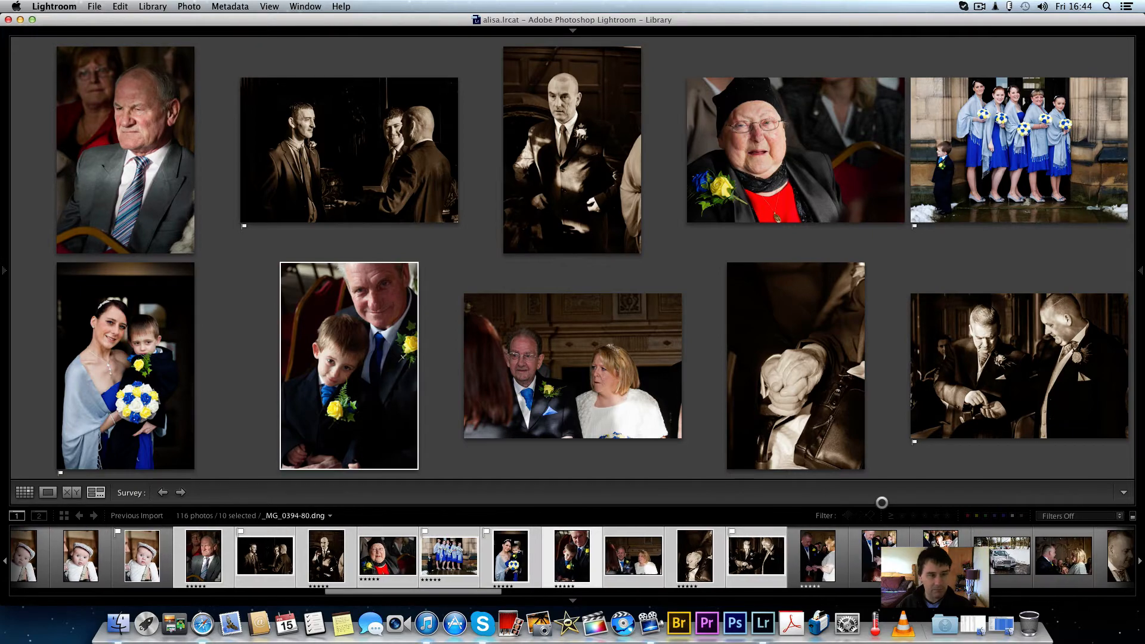
pyautogui.press('p')
# - Survey the ten photos from the ring exchange onward and flag the first one and the wedding car as picks
pyautogui.click(818, 555)
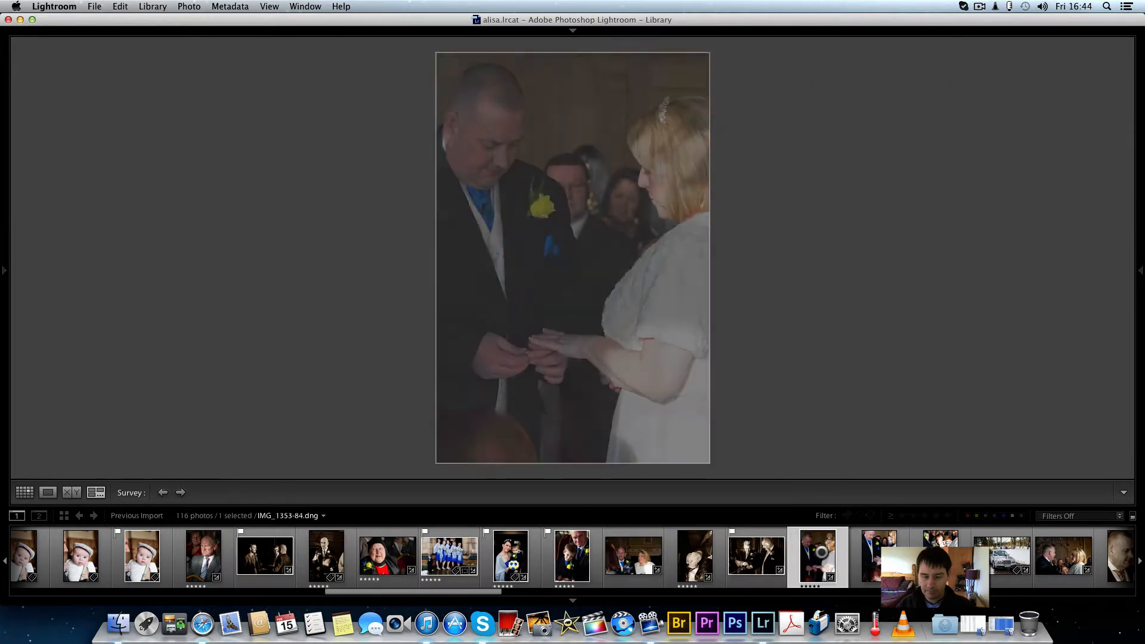
pyautogui.hscroll(2, 821, 551)
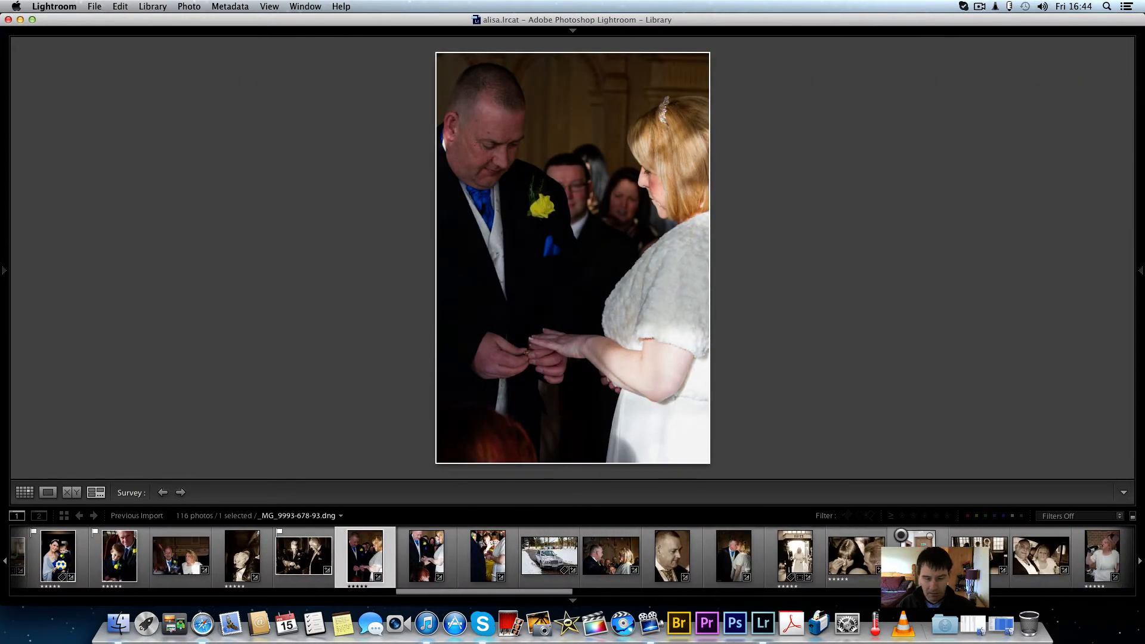
pyautogui.keyDown('shift'); pyautogui.click(904, 537); pyautogui.keyUp('shift')
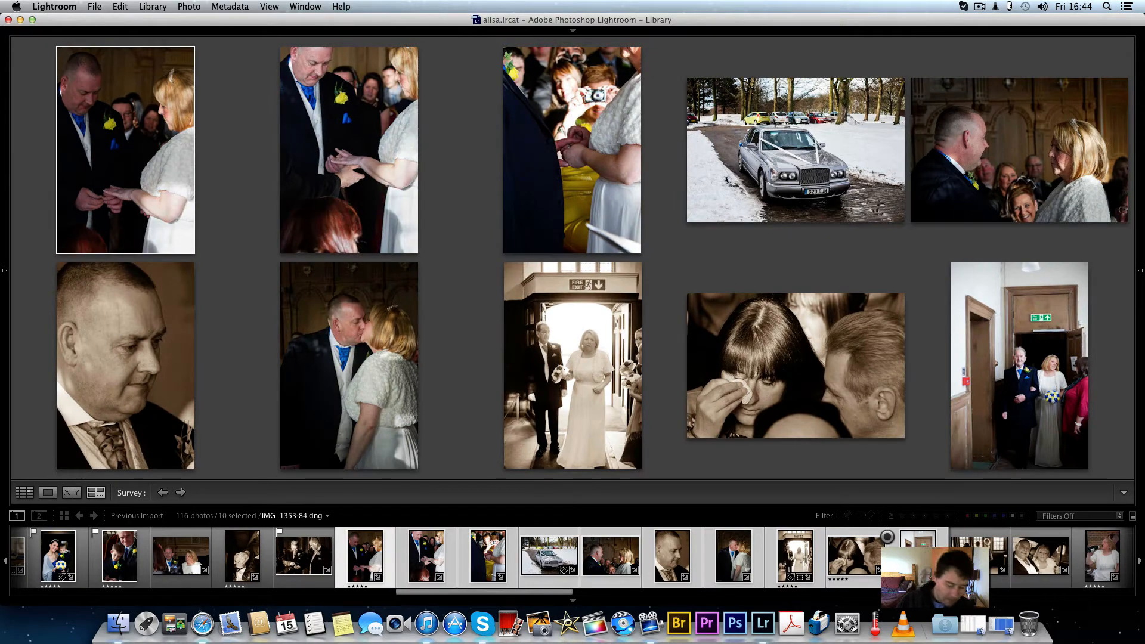
pyautogui.press('p')
pyautogui.press('Right')
pyautogui.press('Right')
pyautogui.press('Right')
pyautogui.press('p')
# - Flag the sepia photo of the woman wiping her eye and the sepia close-up of the groom as picks, reviewing the rest
pyautogui.press('Right')
pyautogui.press('Right')
pyautogui.press('Right')
pyautogui.press('Right')
pyautogui.press('Right')
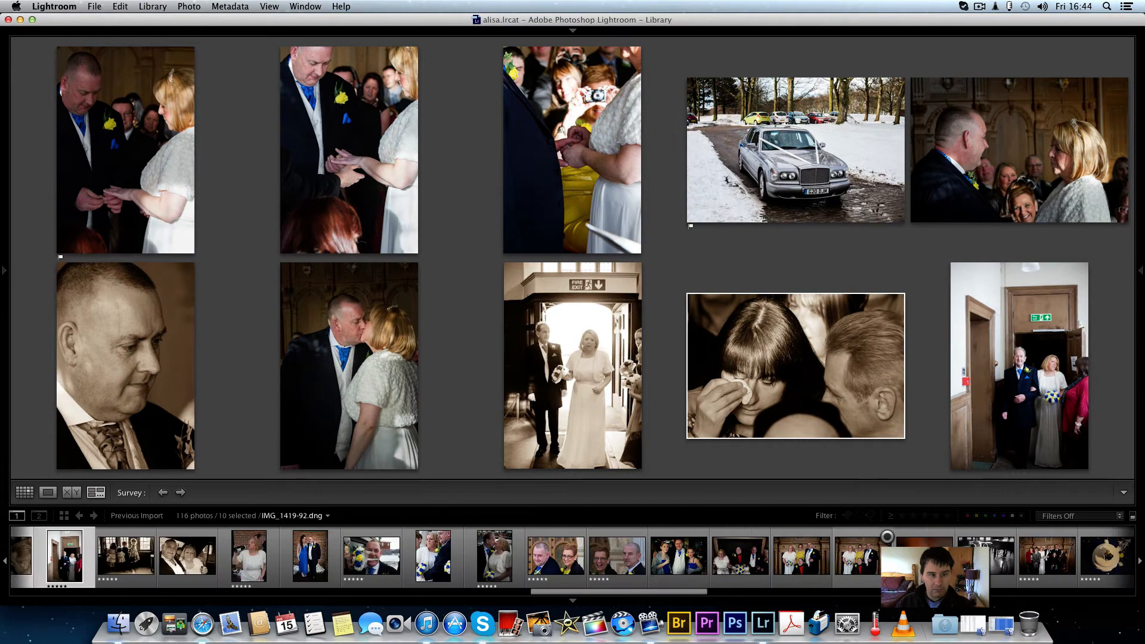
pyautogui.press('p')
pyautogui.press('Left')
pyautogui.press('Left')
pyautogui.press('Left')
pyautogui.press('p')
pyautogui.press('Right')
pyautogui.press('Right')
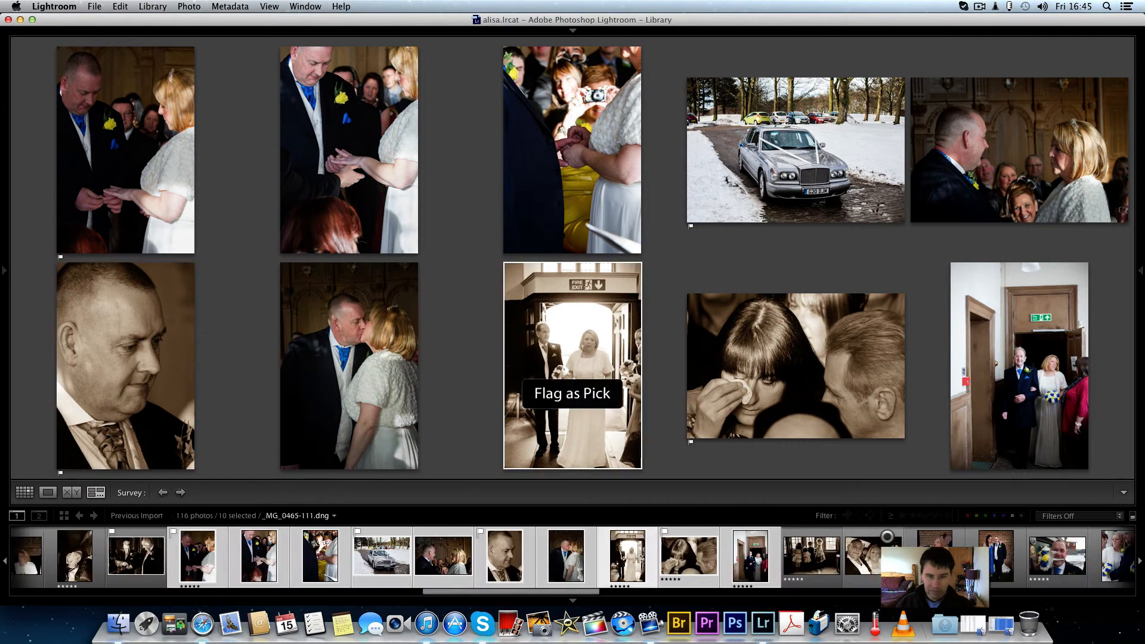
pyautogui.press('Right')
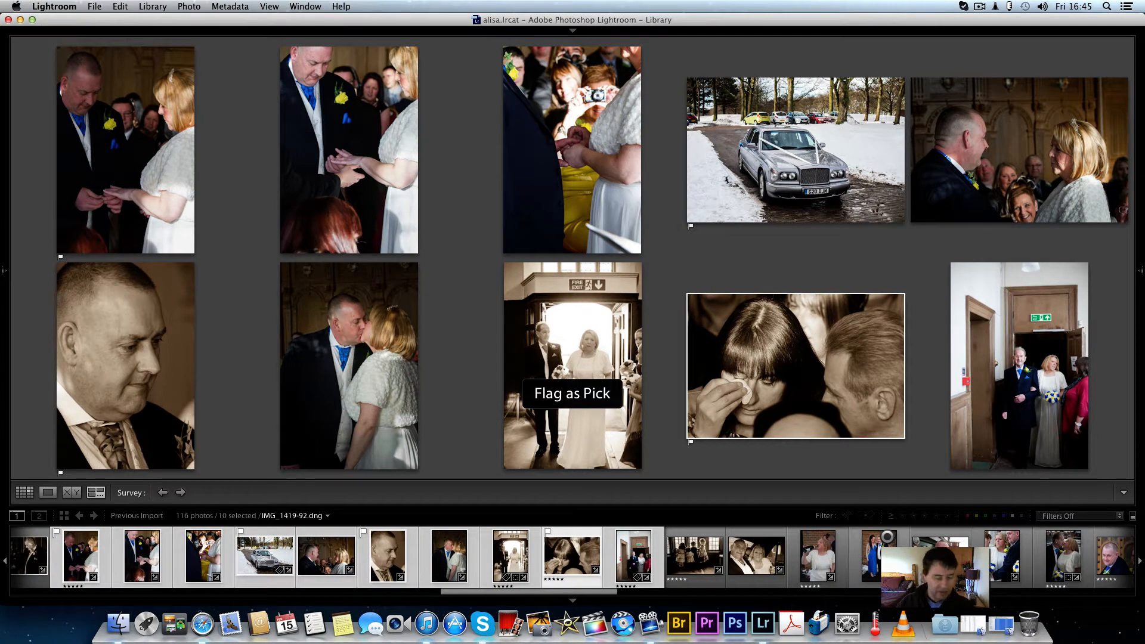
# - Survey the nine photos from the children at the window onward and flag the first and fourth as picks
pyautogui.hscroll(2, 835, 552)
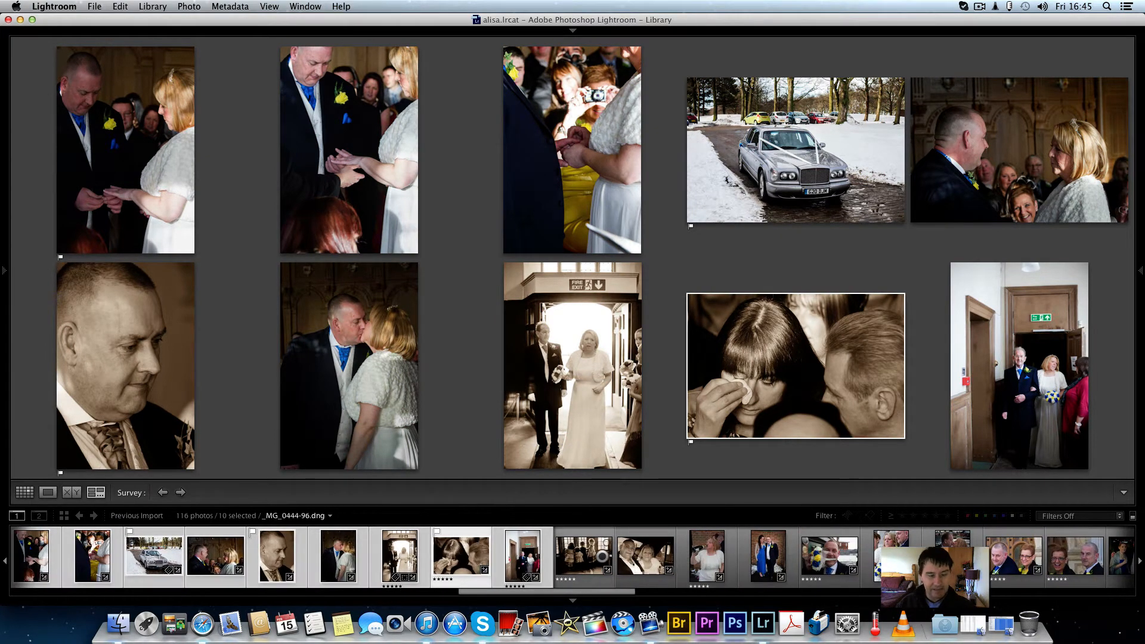
pyautogui.click(599, 557)
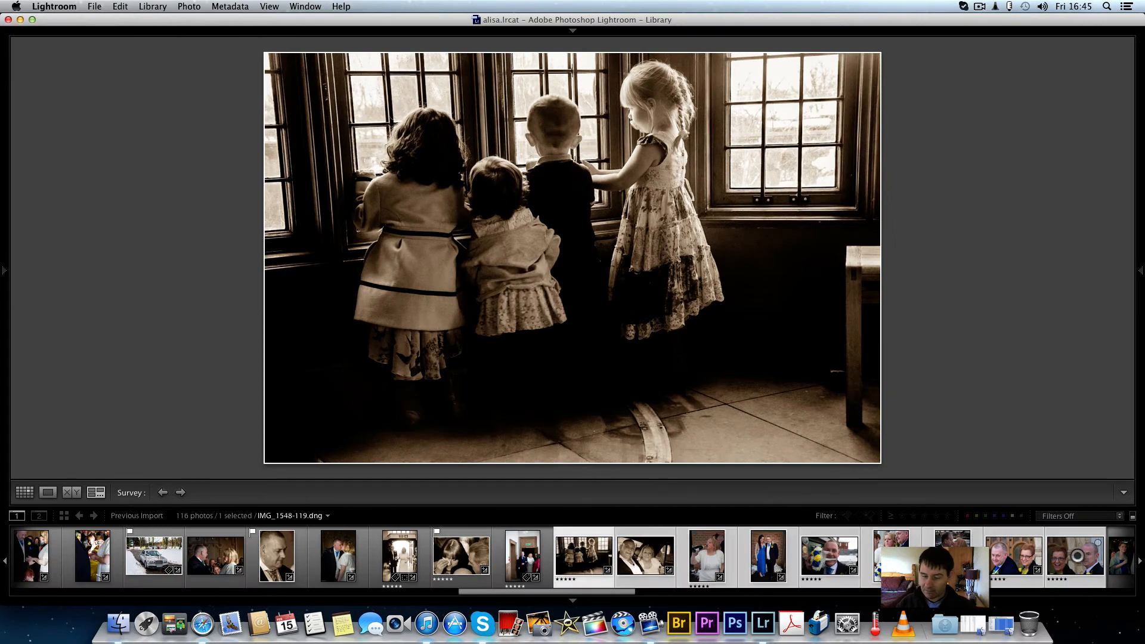
pyautogui.press('Right')
pyautogui.press('Right')
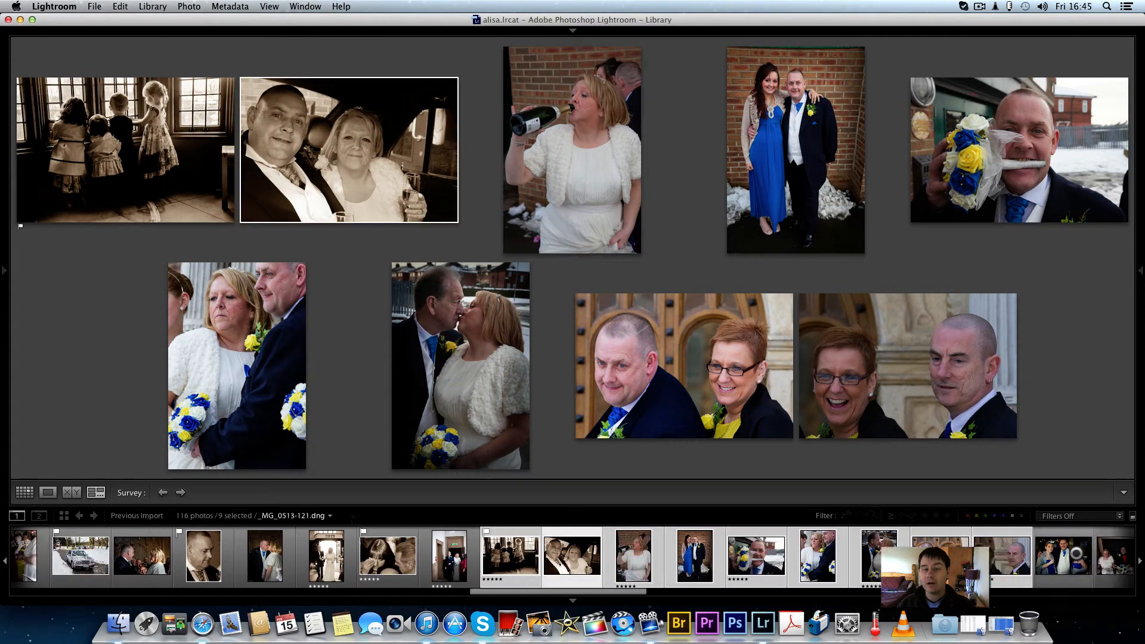
pyautogui.press('Right')
pyautogui.press('p')
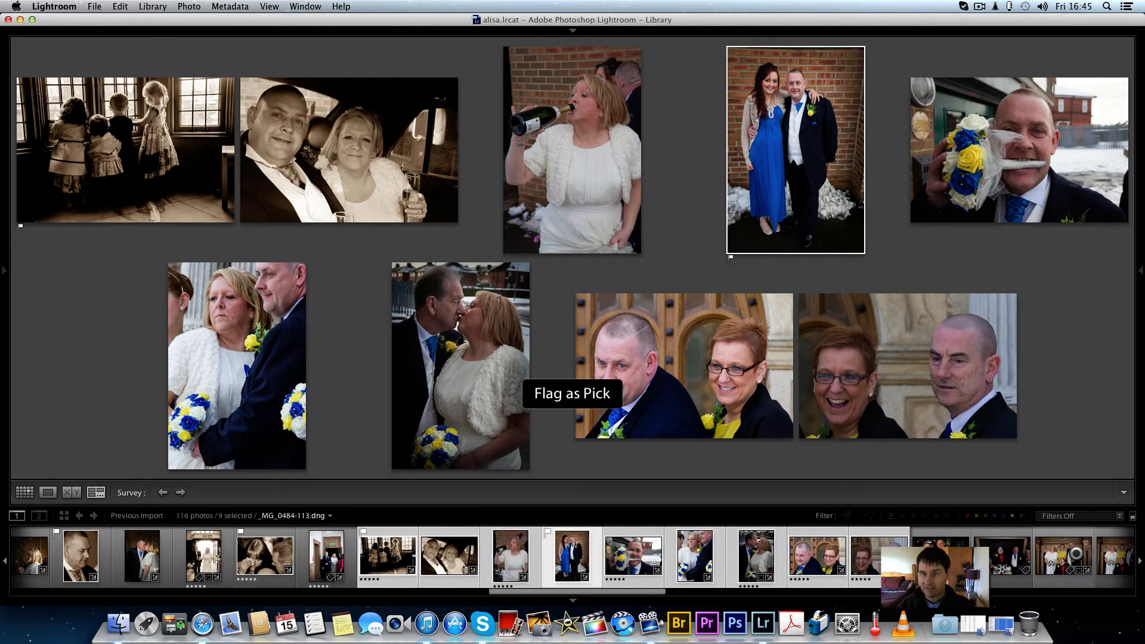
# - Flag the seated man beside the woman in glasses and the kissing couple with the bouquet as picks, reviewing the photos between
pyautogui.press('Right')
pyautogui.press('Right')
pyautogui.press('Right')
pyautogui.press('Right')
pyautogui.press('Right')
pyautogui.press('Left')
pyautogui.press('p')
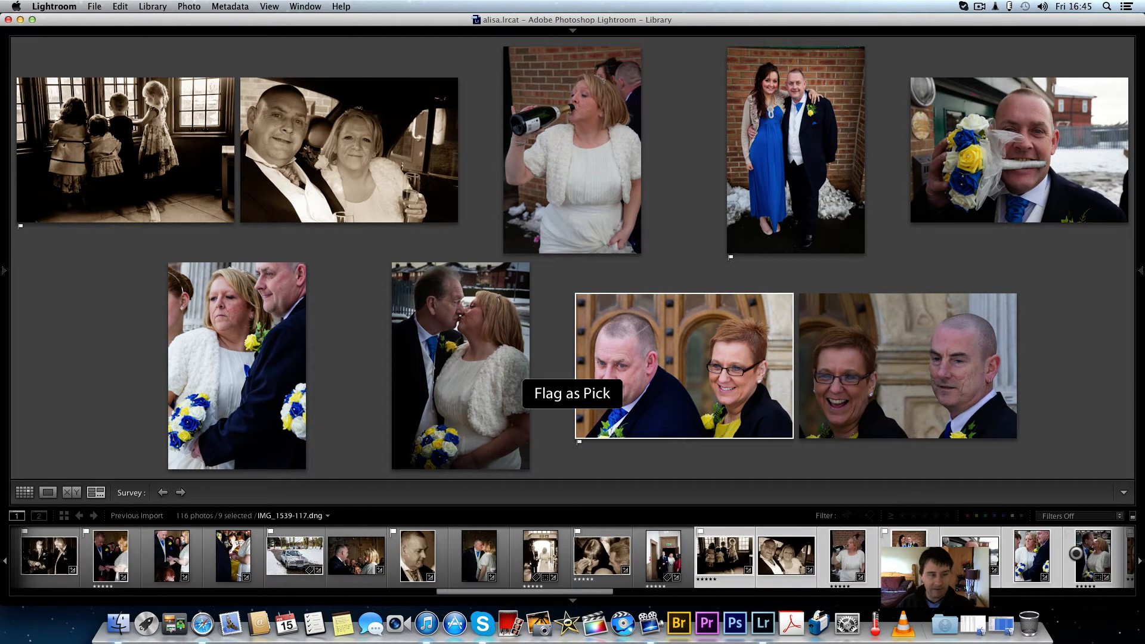
pyautogui.press('Left')
pyautogui.press('p')
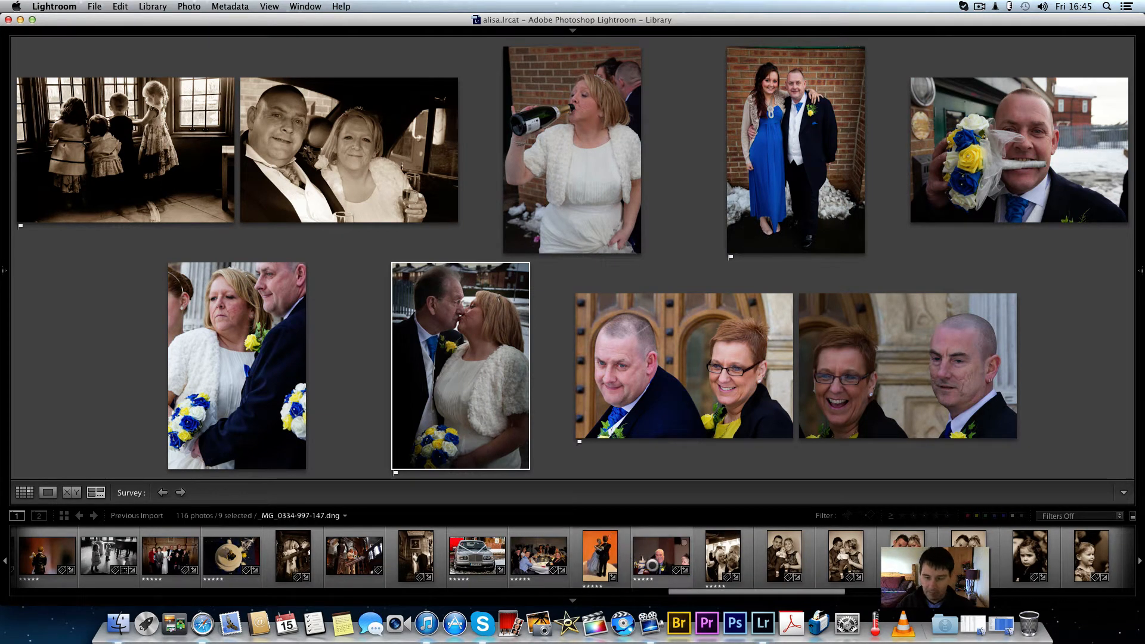
# - Survey the nine photos from the four-person fireplace portrait onward and flag the cake figurine and the black-and-white children as picks
pyautogui.hscroll(-1, 354, 562)
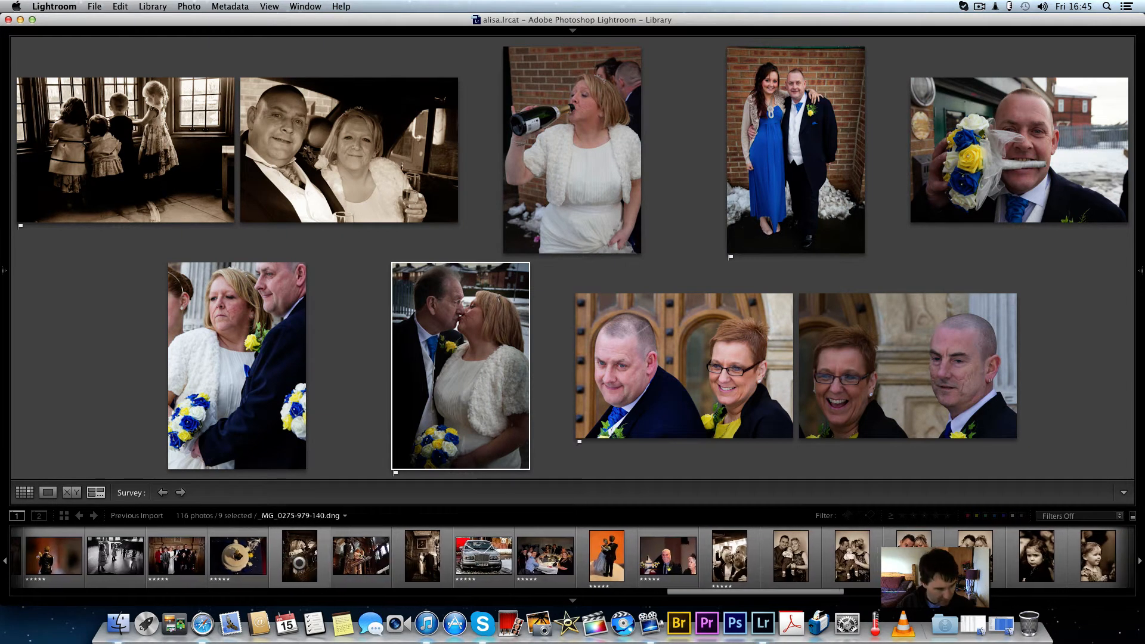
pyautogui.hscroll(2, 355, 560)
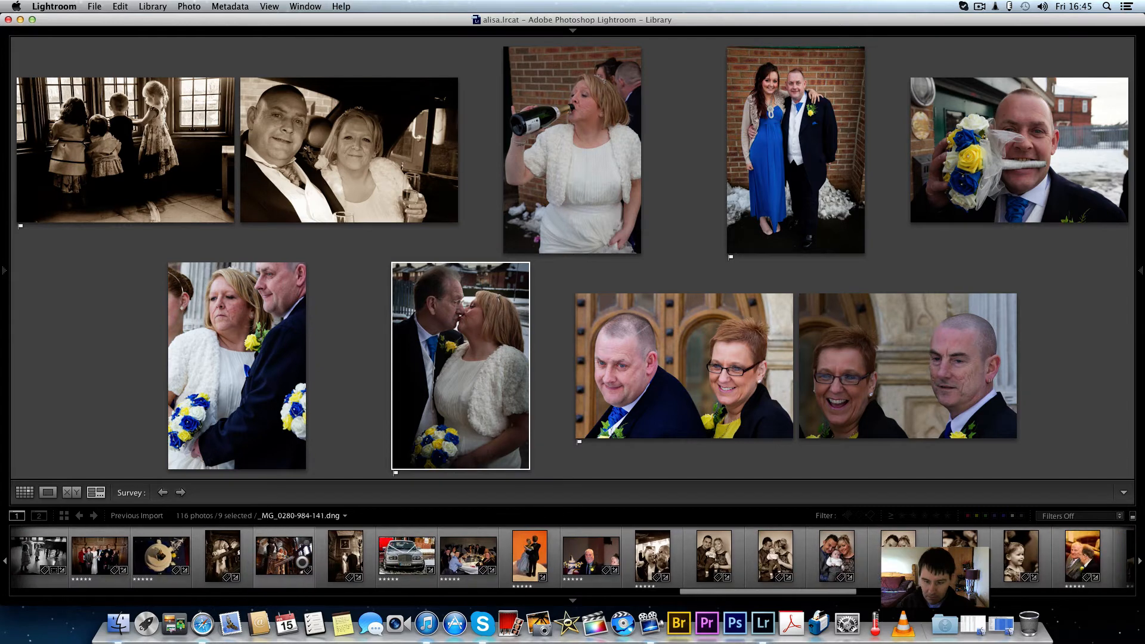
pyautogui.hscroll(-8, 322, 547)
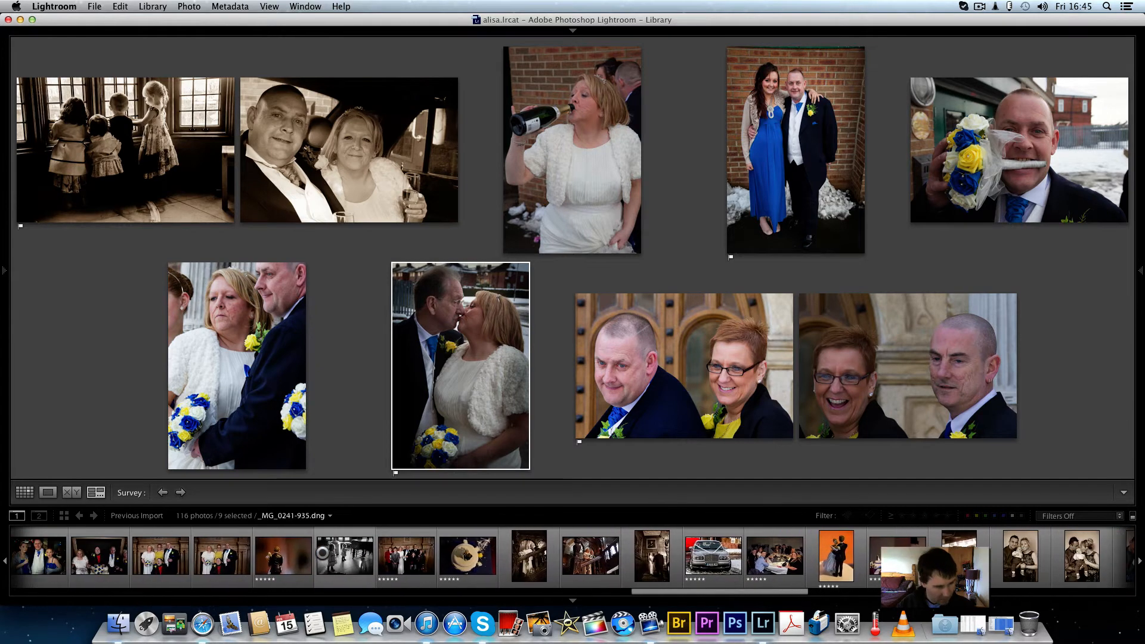
pyautogui.hscroll(-1, 322, 555)
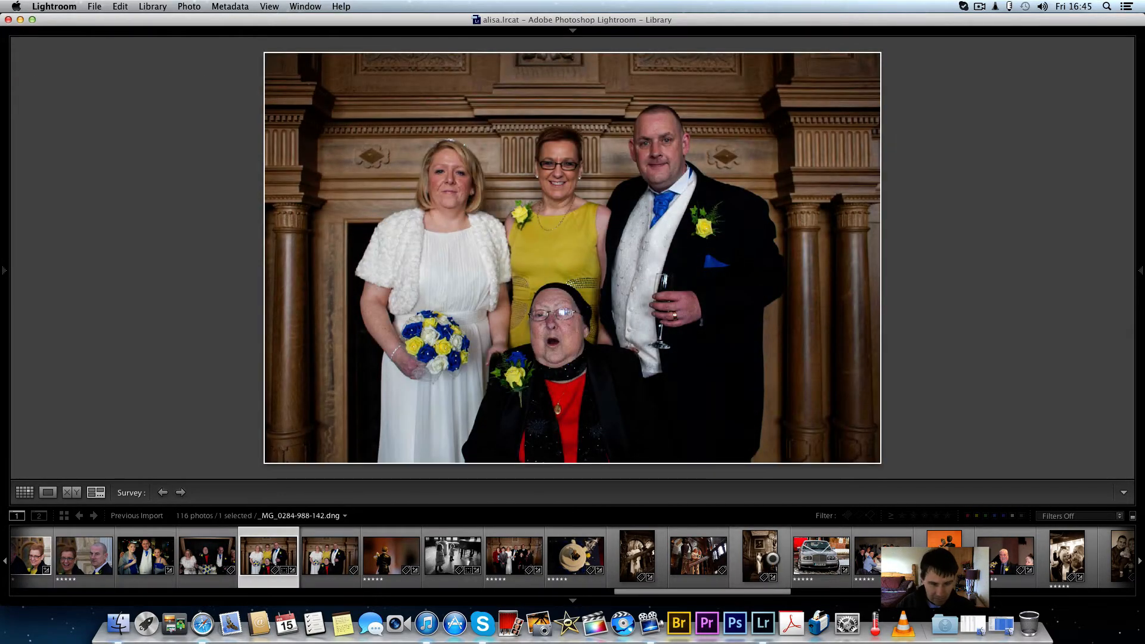
pyautogui.keyDown('shift'); pyautogui.click(757, 554); pyautogui.keyUp('shift')
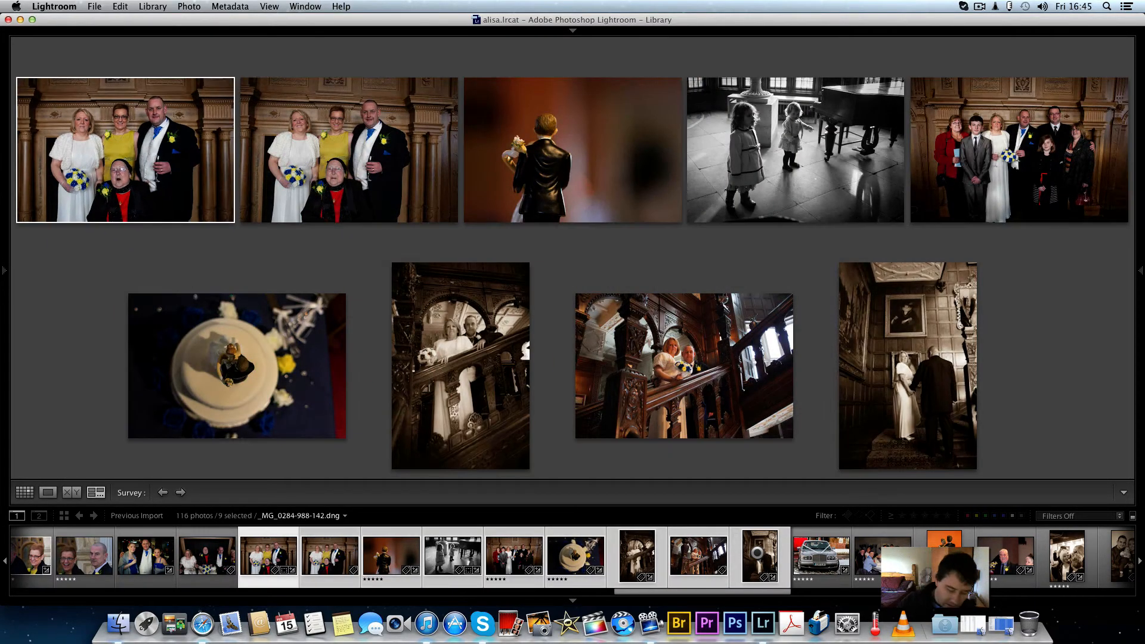
pyautogui.press('Right')
pyautogui.press('Right')
pyautogui.press('p')
pyautogui.press('p')
pyautogui.press('Right')
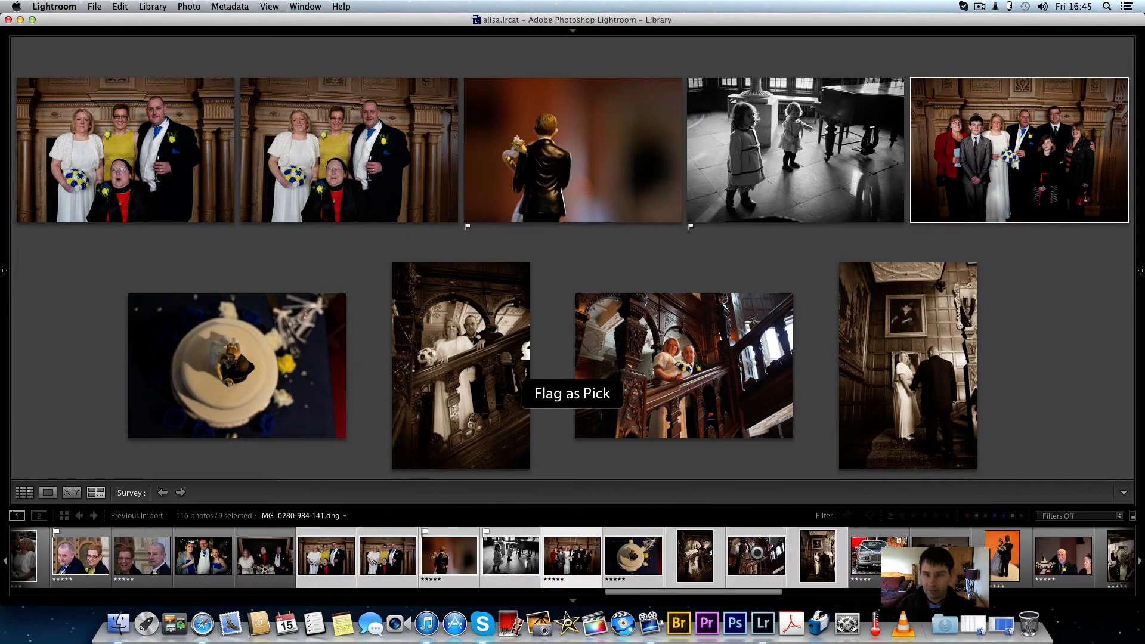
# - Flag the large fireplace group, the couple beneath the framed portrait and the sepia staircase photo as picks
pyautogui.press('p')
pyautogui.press('Right')
pyautogui.press('Right')
pyautogui.press('Right')
pyautogui.press('Right')
pyautogui.press('p')
pyautogui.press('Left')
pyautogui.press('Left')
pyautogui.hscroll(10, 757, 554)
pyautogui.press('p')
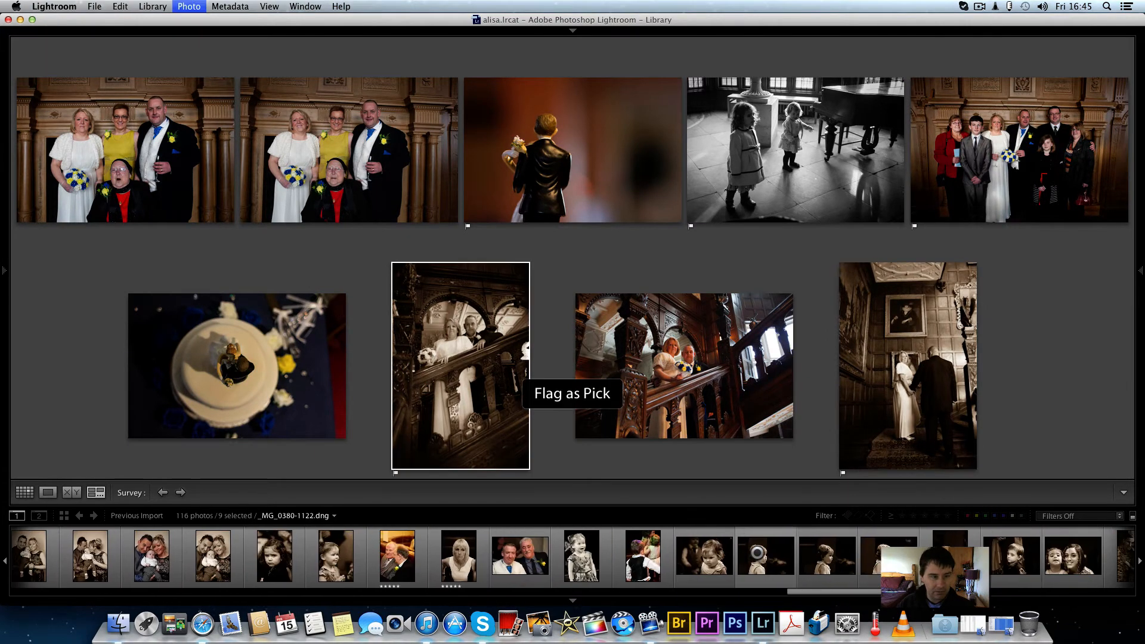
# - Survey the eight photos from the sepia party embrace to the two seated men and flag the second as a pick
pyautogui.hscroll(1, 807, 564)
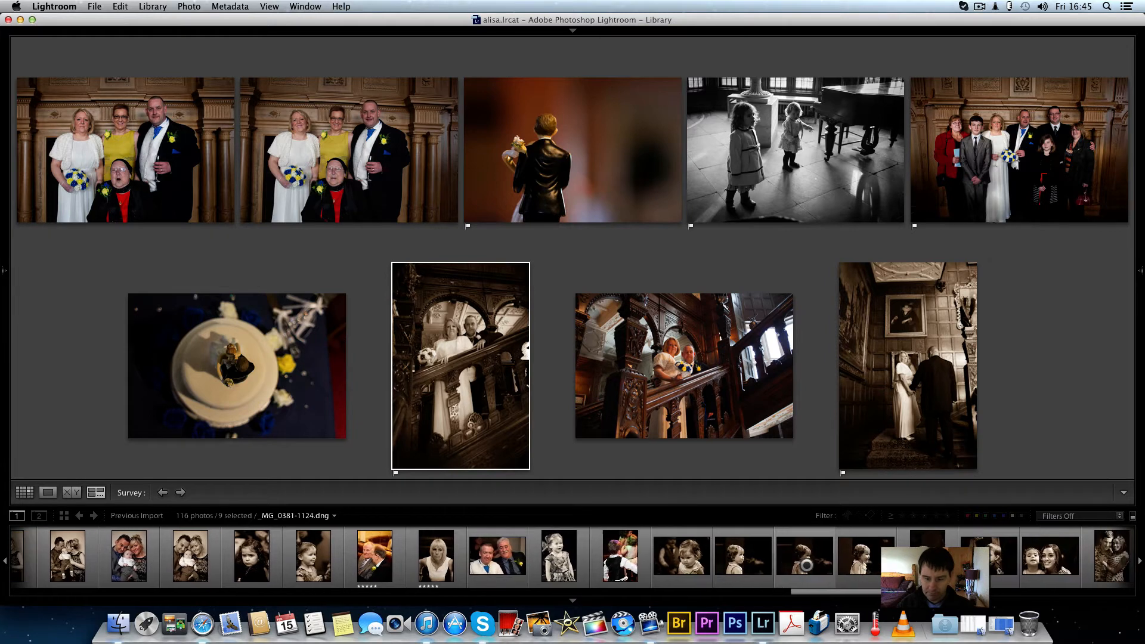
pyautogui.hscroll(-1, 386, 546)
pyautogui.hscroll(-3, 386, 546)
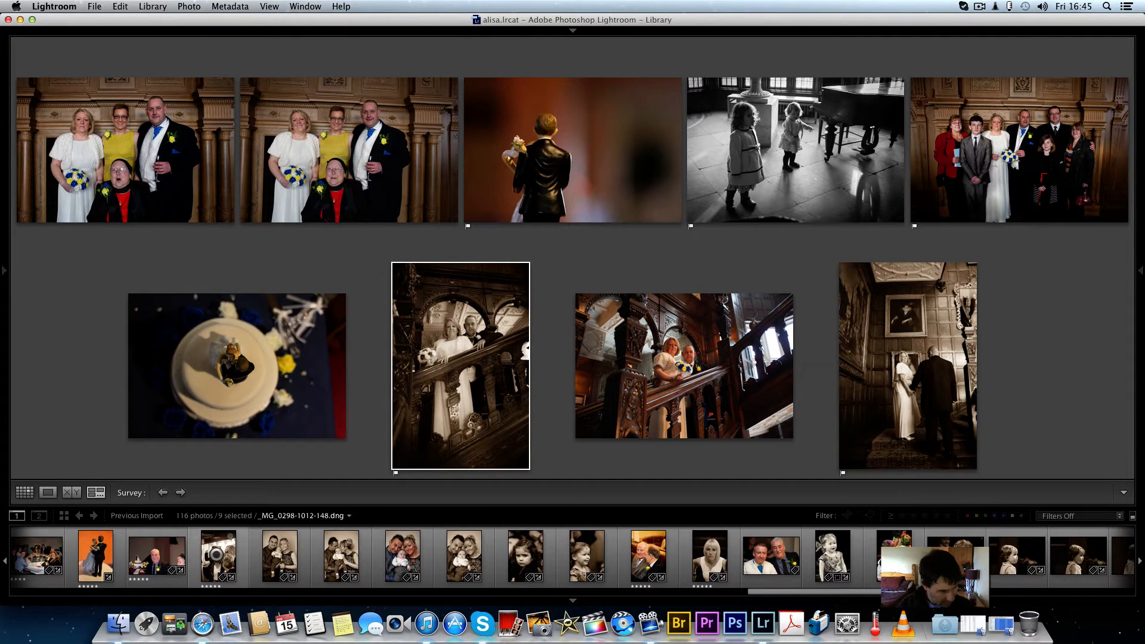
pyautogui.click(216, 554)
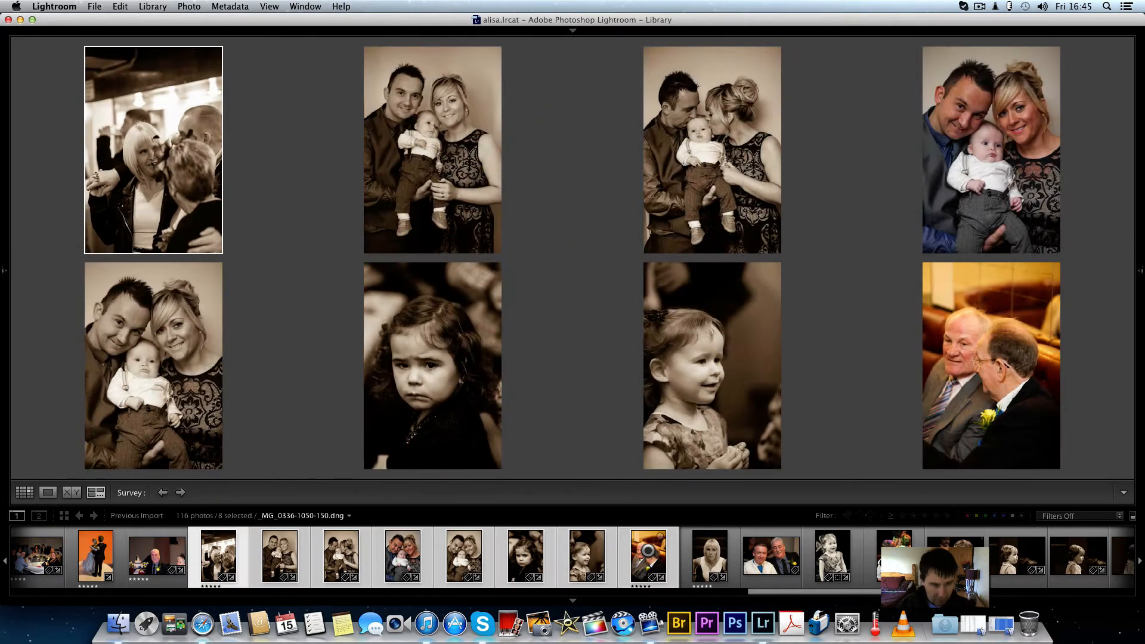
pyautogui.press('Right')
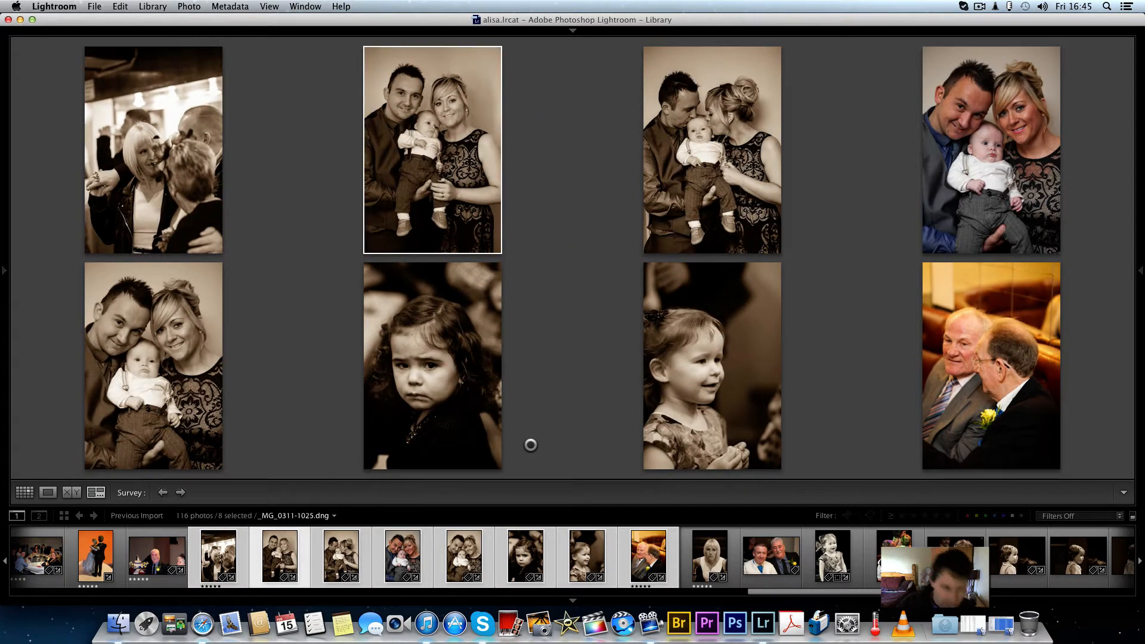
pyautogui.press('p')
# - Flag the sepia photo of the smiling little girl as a pick, reviewing the photos around it
pyautogui.press('Right')
pyautogui.press('Down')
pyautogui.press('p')
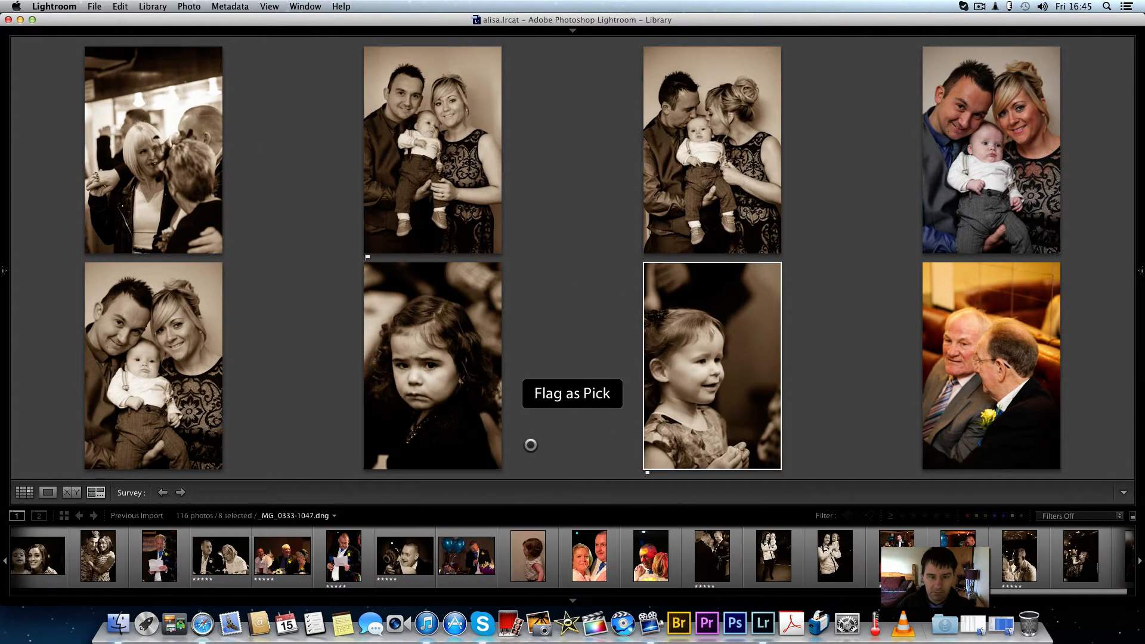
pyautogui.press('Left')
pyautogui.press('Left')
pyautogui.press('Right')
pyautogui.press('Right')
pyautogui.press('Right')
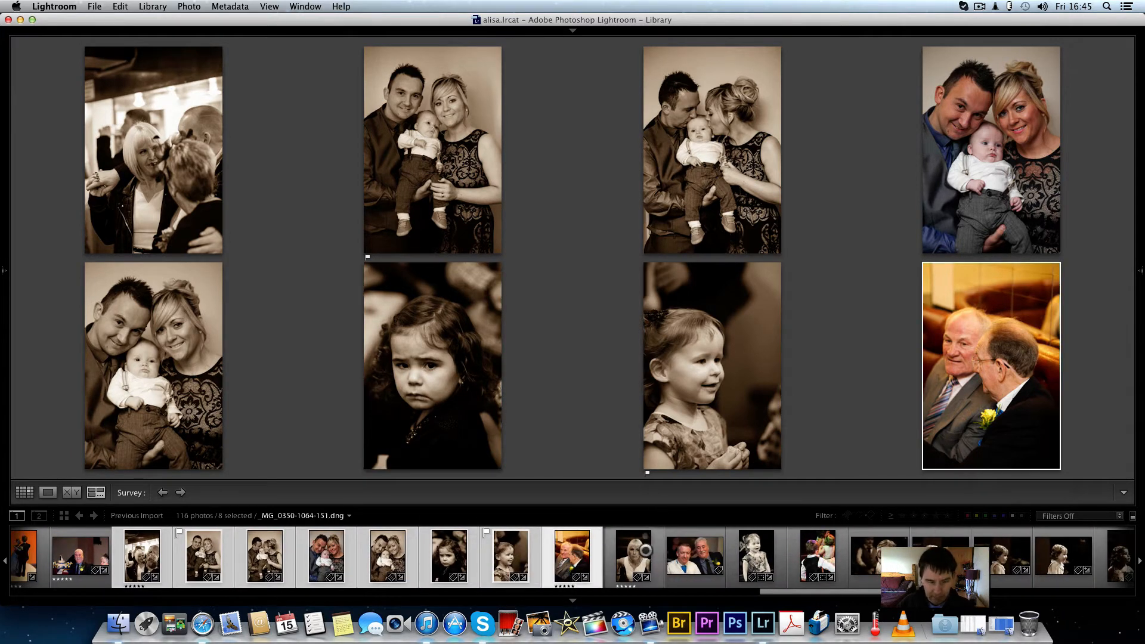
# - Survey the twelve photos from the two smiling men to the man reading a speech and flag the first three as picks
pyautogui.click(695, 556)
pyautogui.hscroll(5, 695, 556)
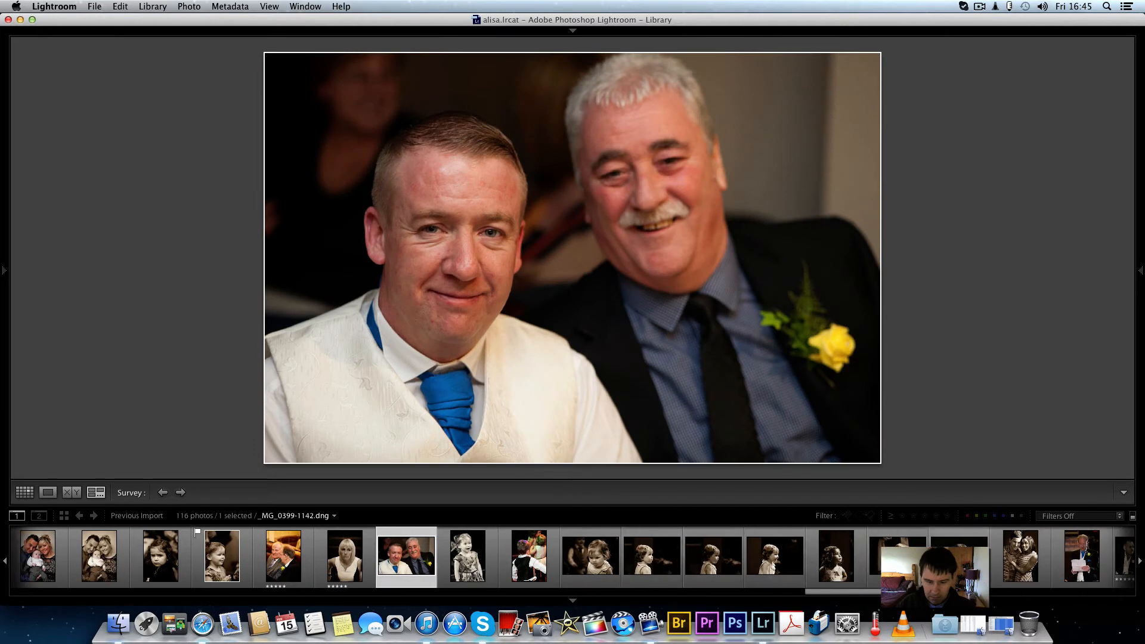
pyautogui.keyDown('shift'); pyautogui.click(1082, 556); pyautogui.keyUp('shift')
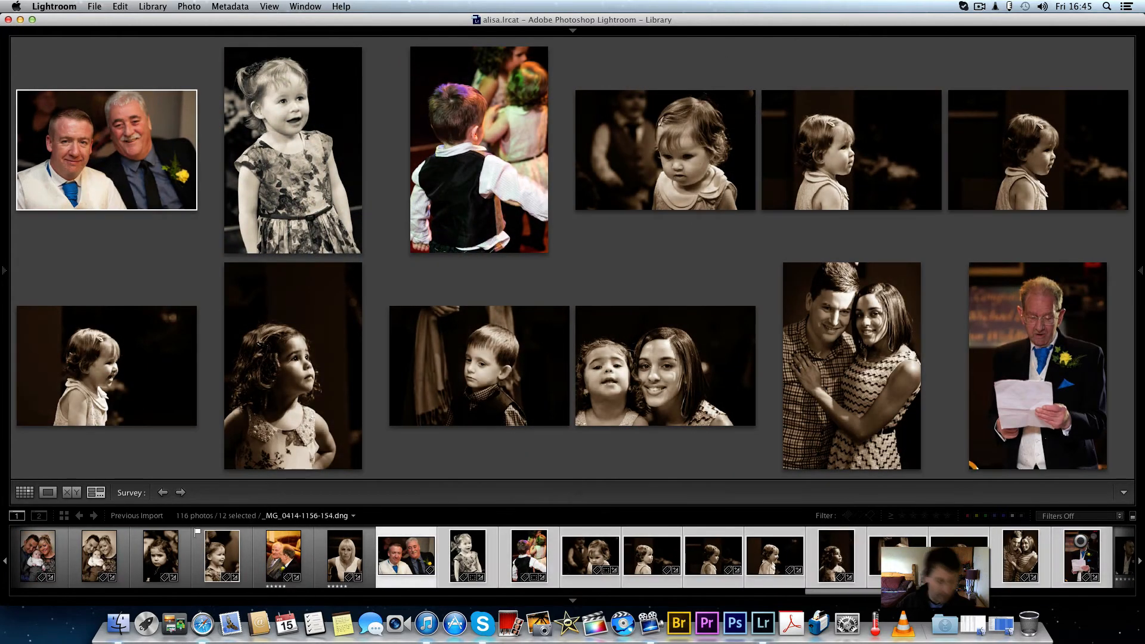
pyautogui.hotkey('shift', 'p')
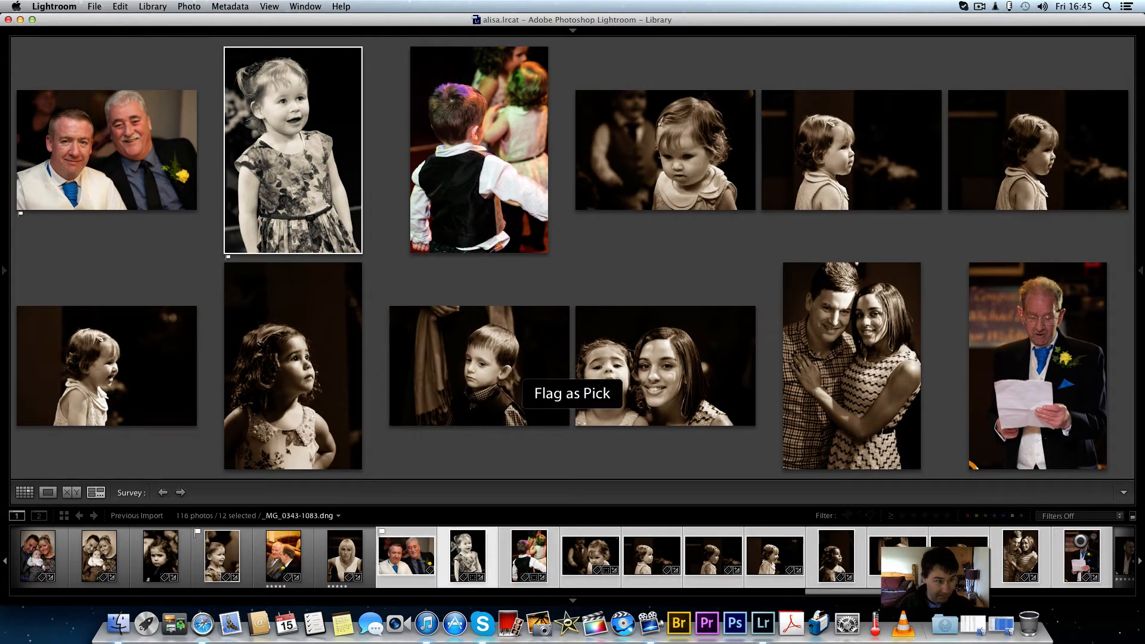
pyautogui.press('Right')
pyautogui.press('Left')
pyautogui.hotkey('shift', 'p')
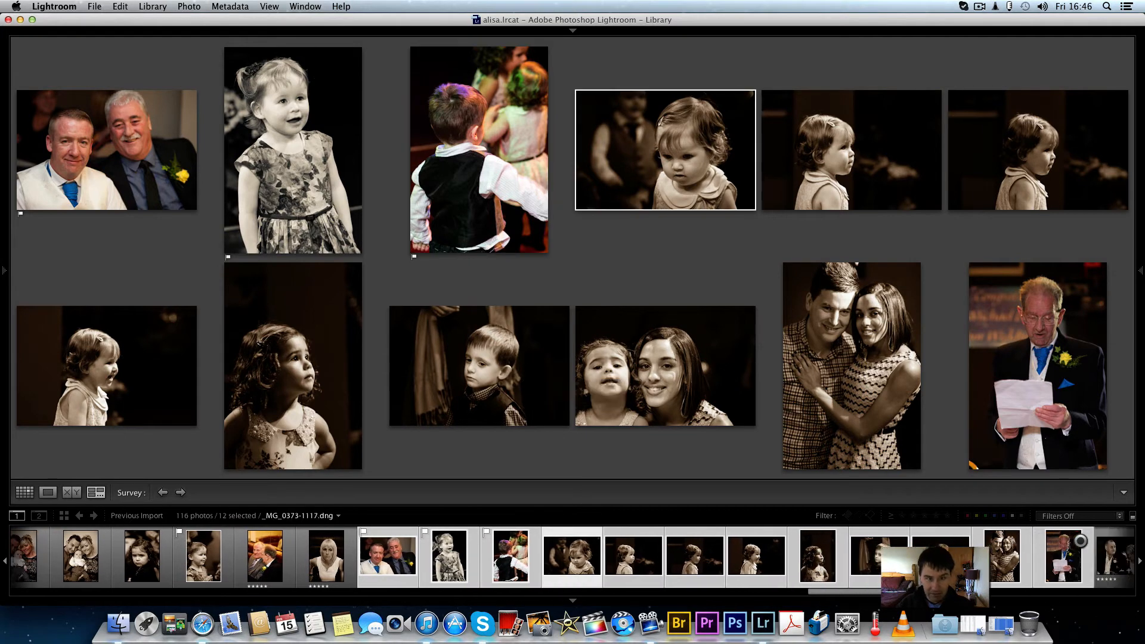
# - Flag the toddler looking down, the boy by the curtain and the seventh surveyed photo as picks
pyautogui.press('p')
pyautogui.press('Down')
pyautogui.press('Left')
pyautogui.press('p')
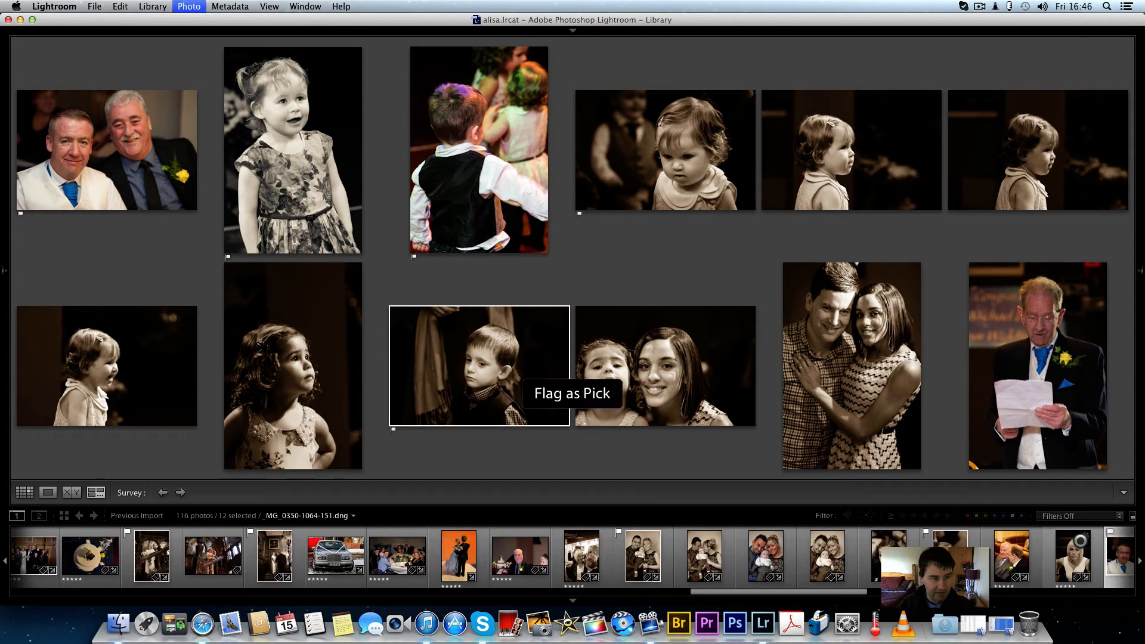
pyautogui.press('Left')
pyautogui.press('Left')
pyautogui.press('p')
# - Flag the elderly man reading his speech as a pick, passing over the photos before it
pyautogui.press('Right')
pyautogui.press('Right')
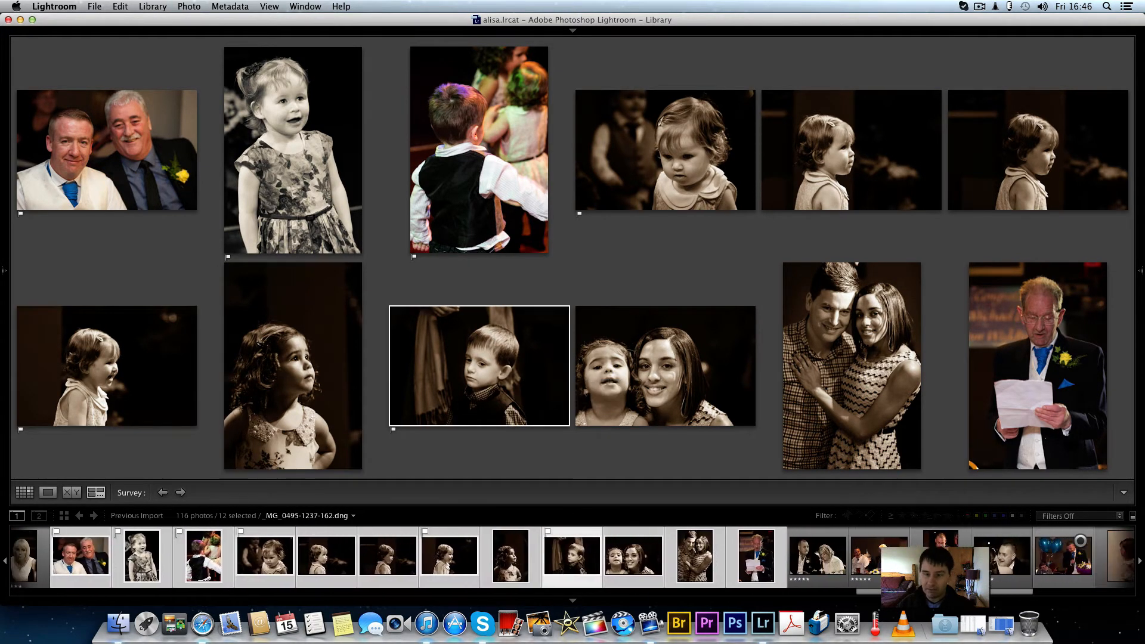
pyautogui.press('Right')
pyautogui.press('Right')
pyautogui.press('Right')
pyautogui.press('p')
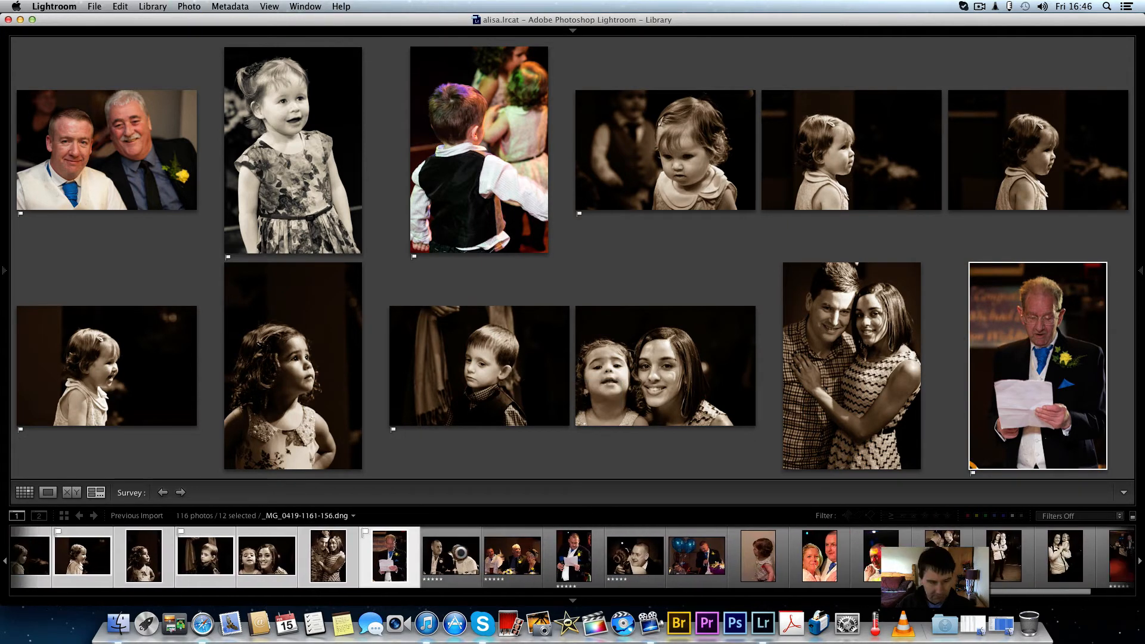
# - Survey the last sixteen photos from the seated sepia couple onward and flag the groom reading his speech as a pick
pyautogui.click(451, 555)
pyautogui.hscroll(4, 842, 573)
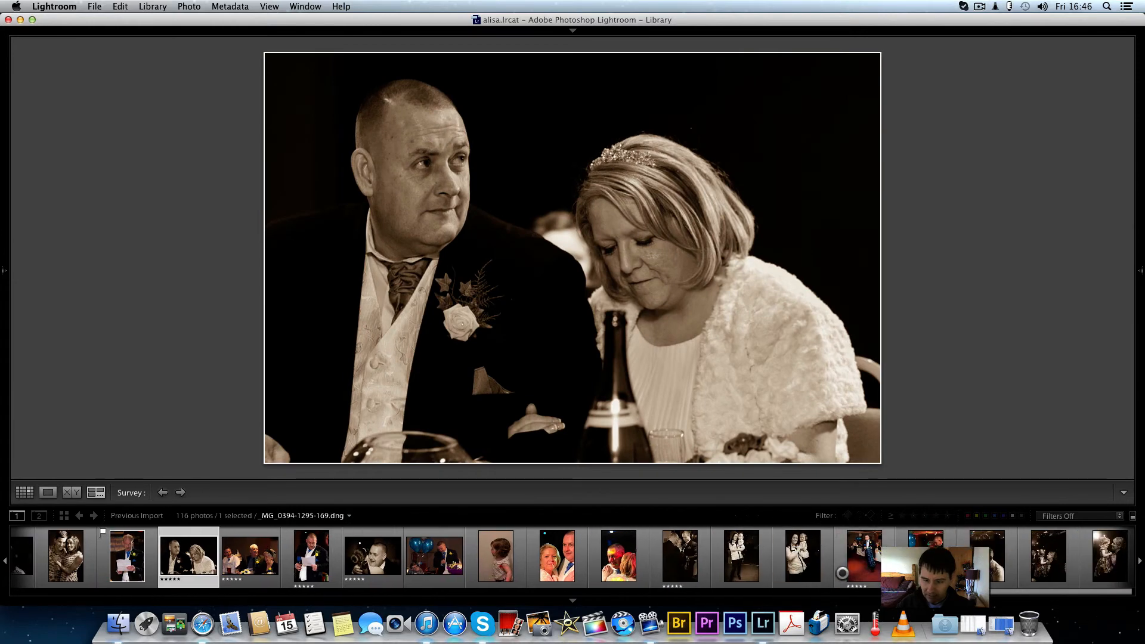
pyautogui.keyDown('shift'); pyautogui.click(1114, 555); pyautogui.keyUp('shift')
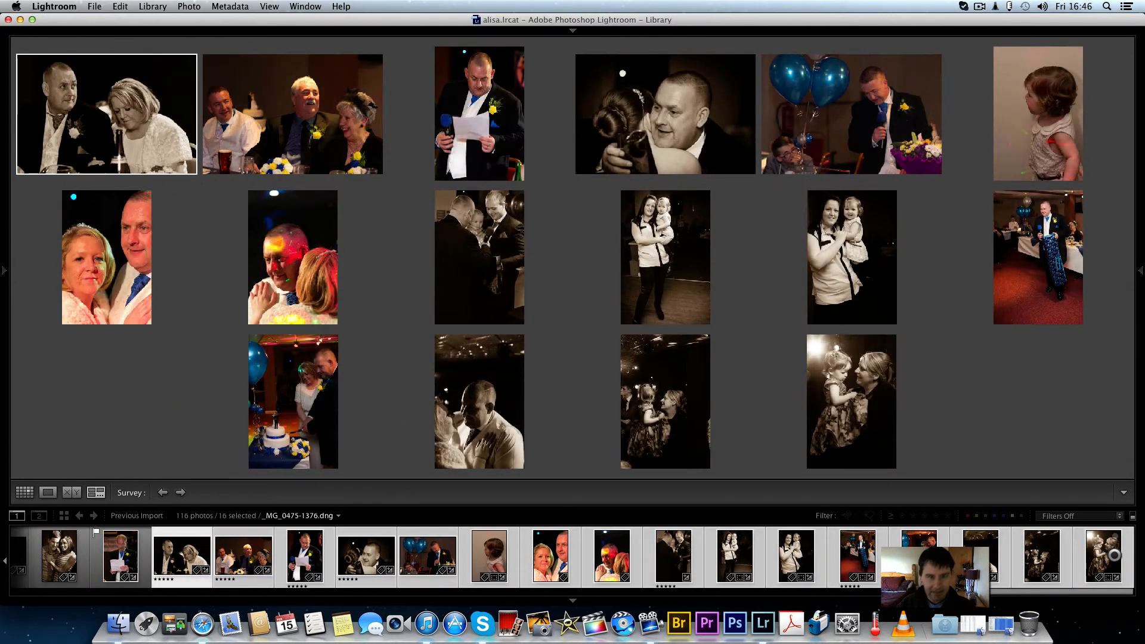
pyautogui.press('Right')
pyautogui.press('Right')
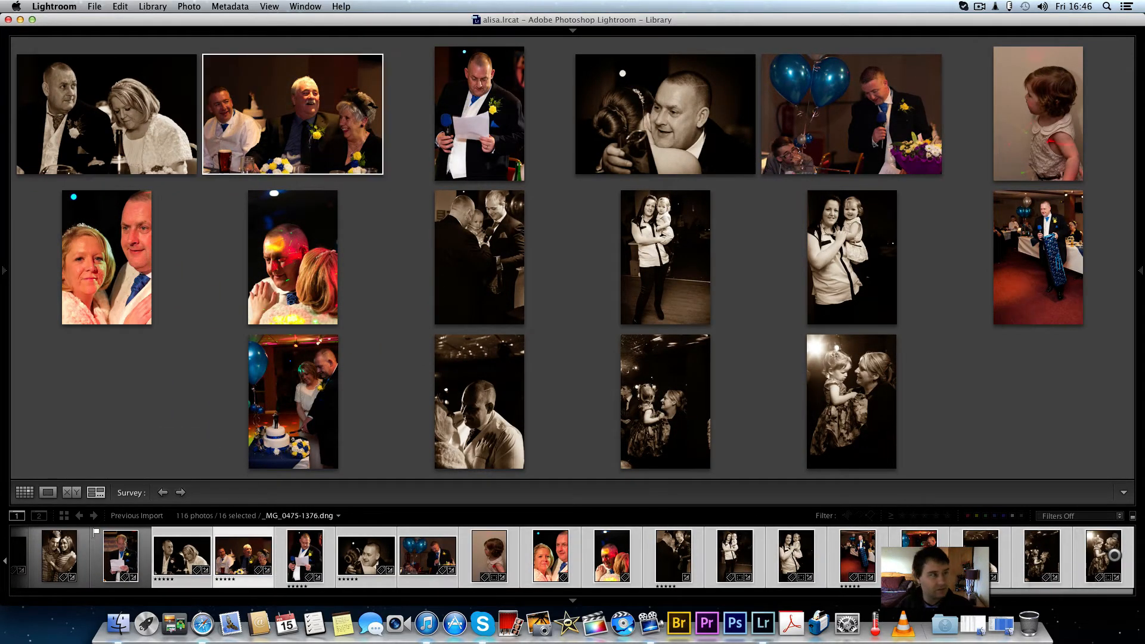
pyautogui.press('p')
pyautogui.press('Right')
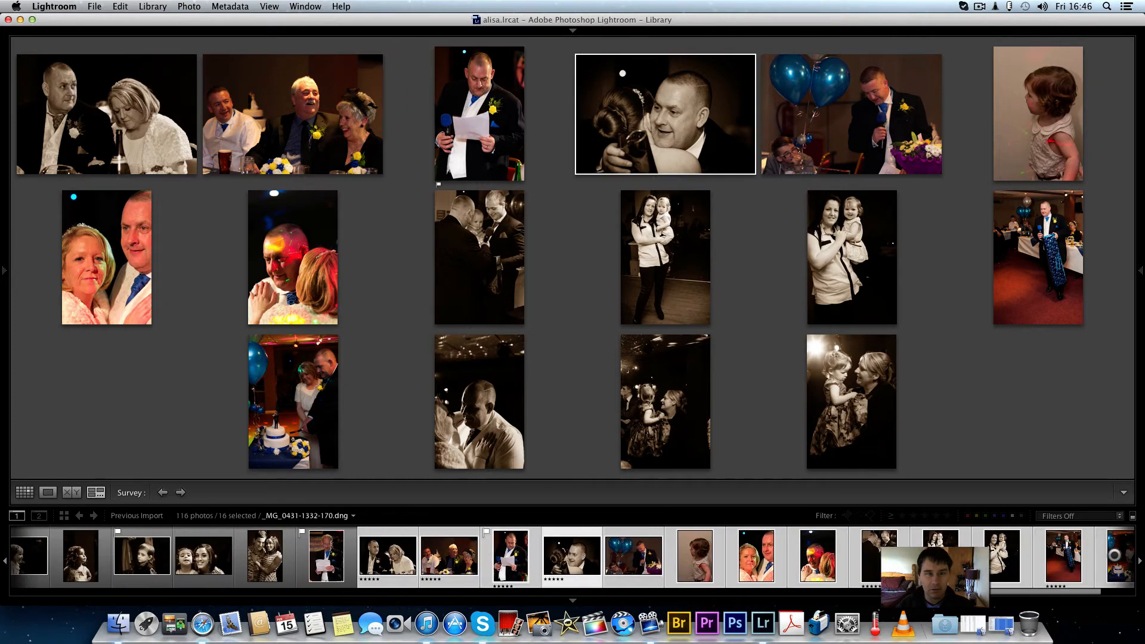
# - Flag the sepia groom hugging a guest, the dark sepia group of three and the man in coloured light as picks
pyautogui.press('p')
pyautogui.press('Down')
pyautogui.press('Left')
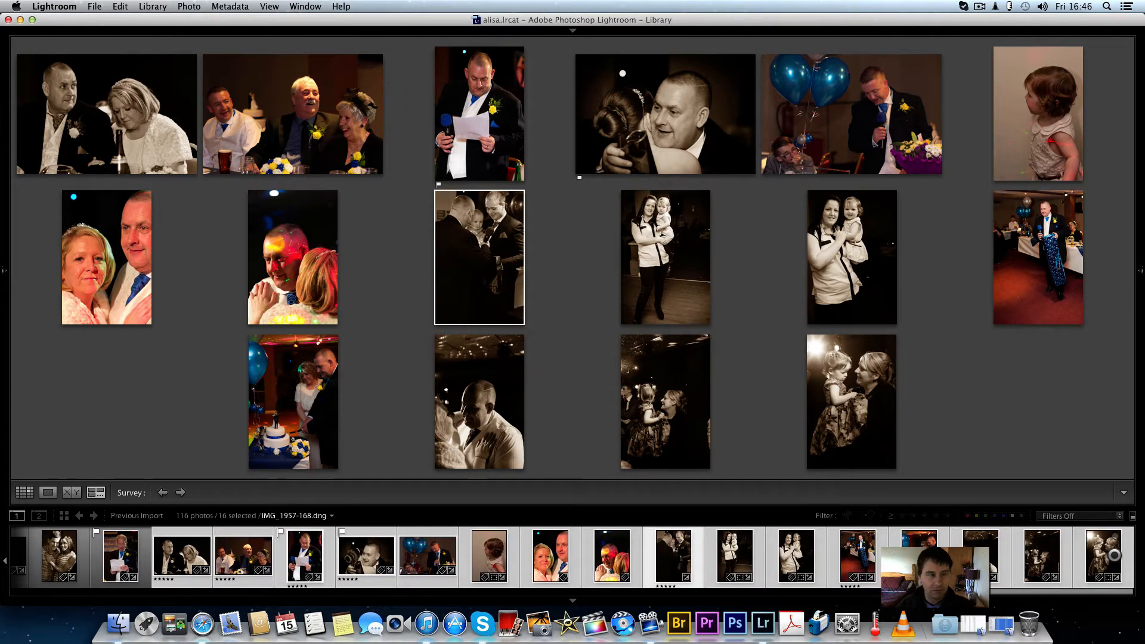
pyautogui.press('p')
pyautogui.press('Left')
pyautogui.press('p')
pyautogui.press('Down')
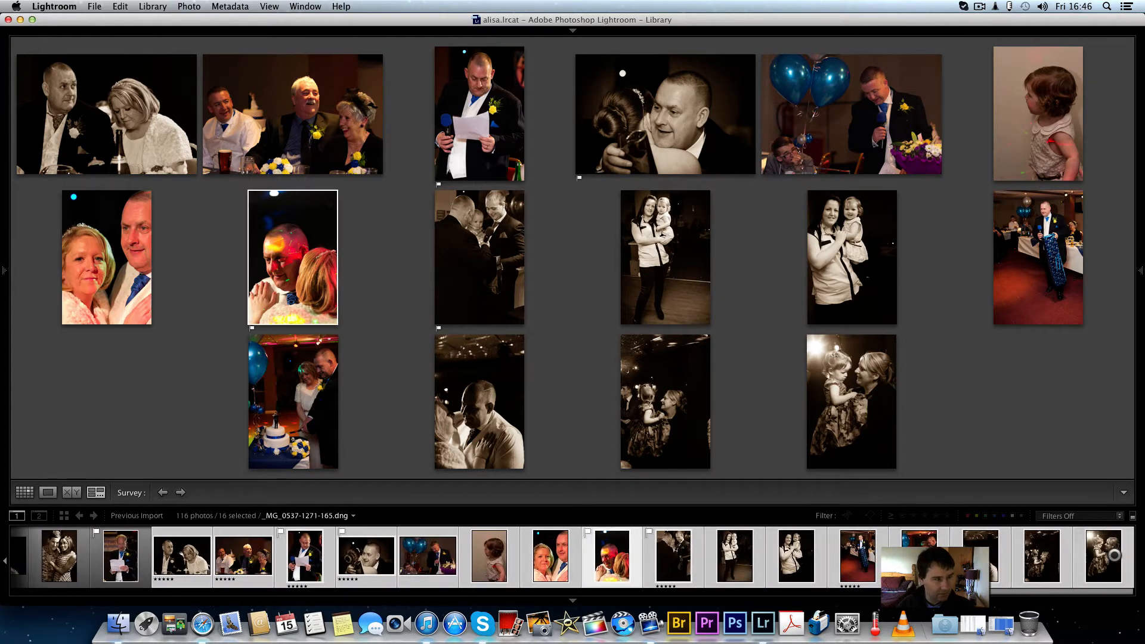
# - Flag the sepia dancing couple and the final photo of the woman holding a girl as picks, and return to the grid
pyautogui.press('Right')
pyautogui.press('Right')
pyautogui.press('Left')
pyautogui.press('p')
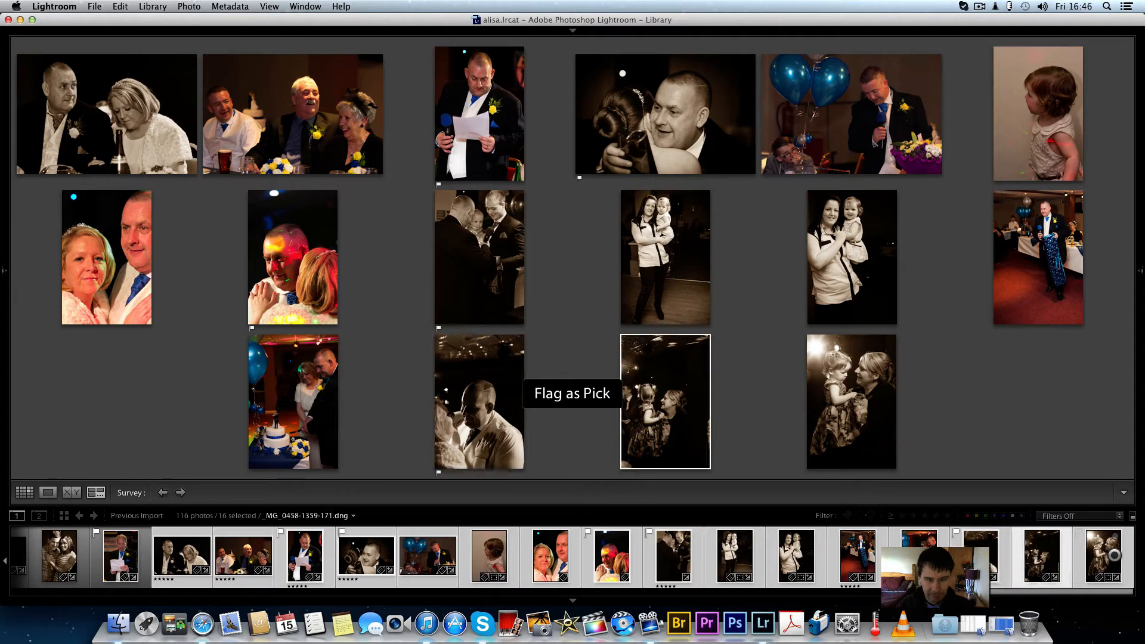
pyautogui.press('Right')
pyautogui.press('Right')
pyautogui.press('p')
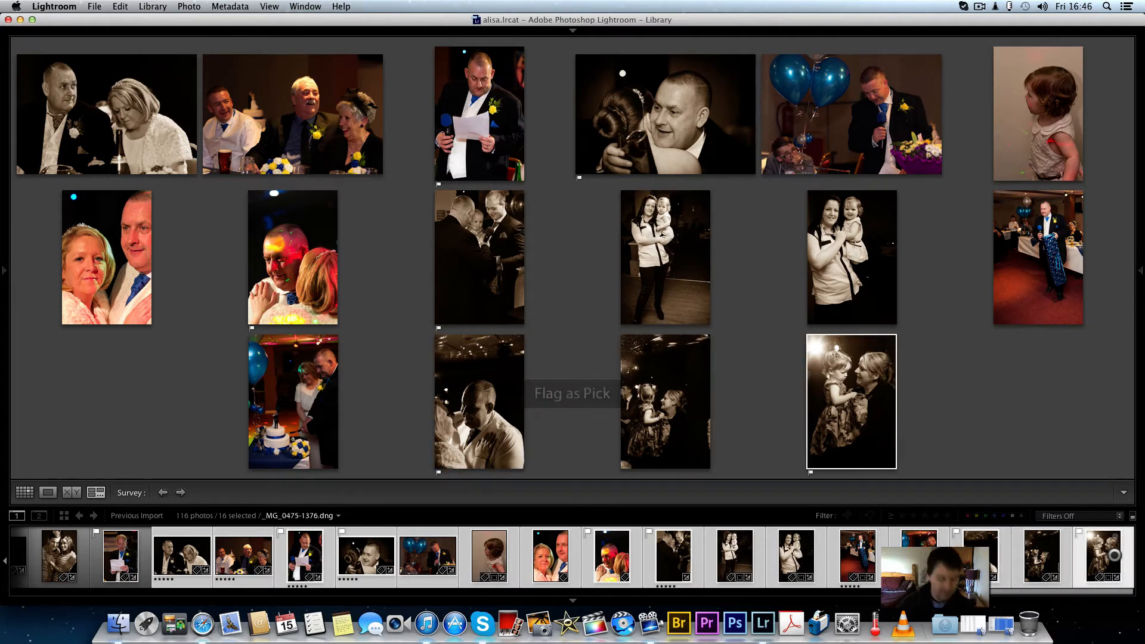
pyautogui.press('g')
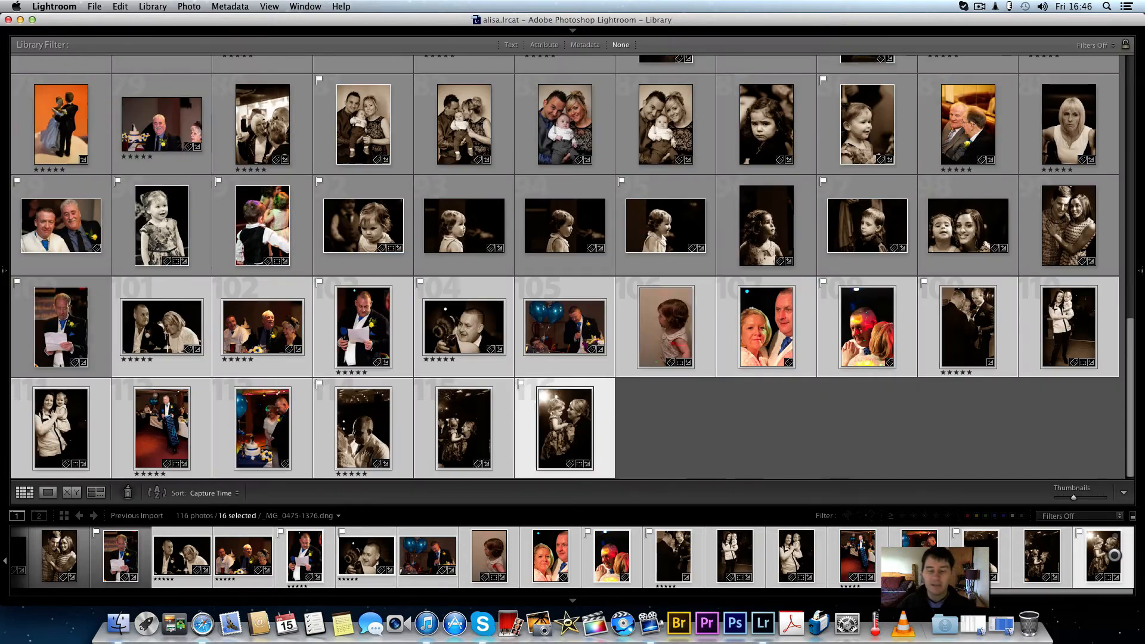
# - Bring back the side panels and filter the photos to show only those flagged as picks
pyautogui.press('F6')
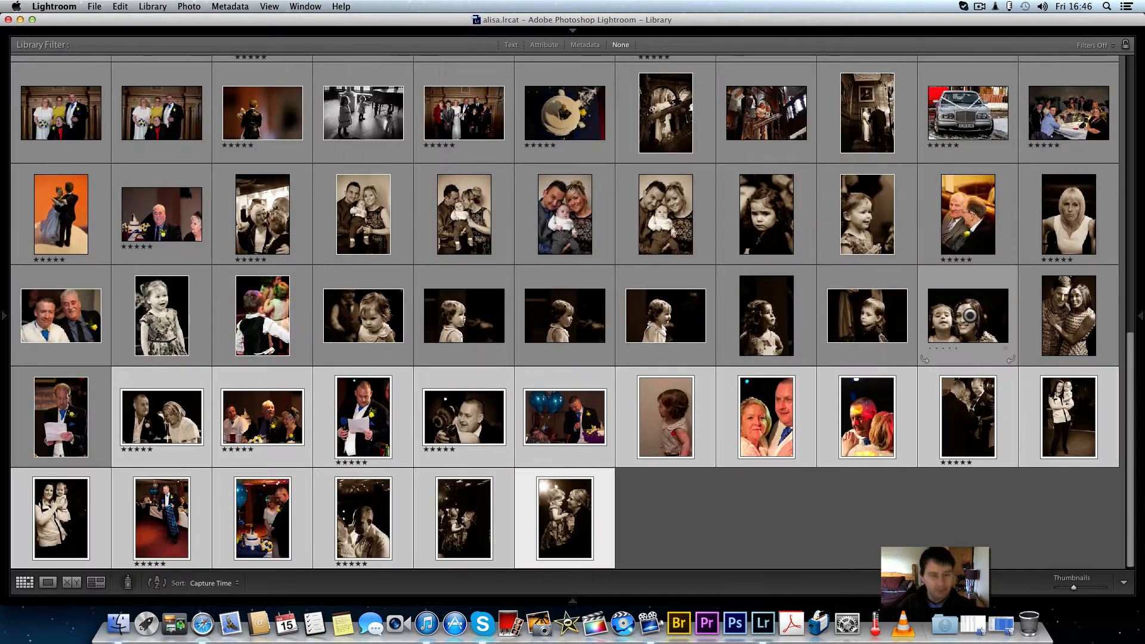
pyautogui.hotkey('shift', 'Tab')
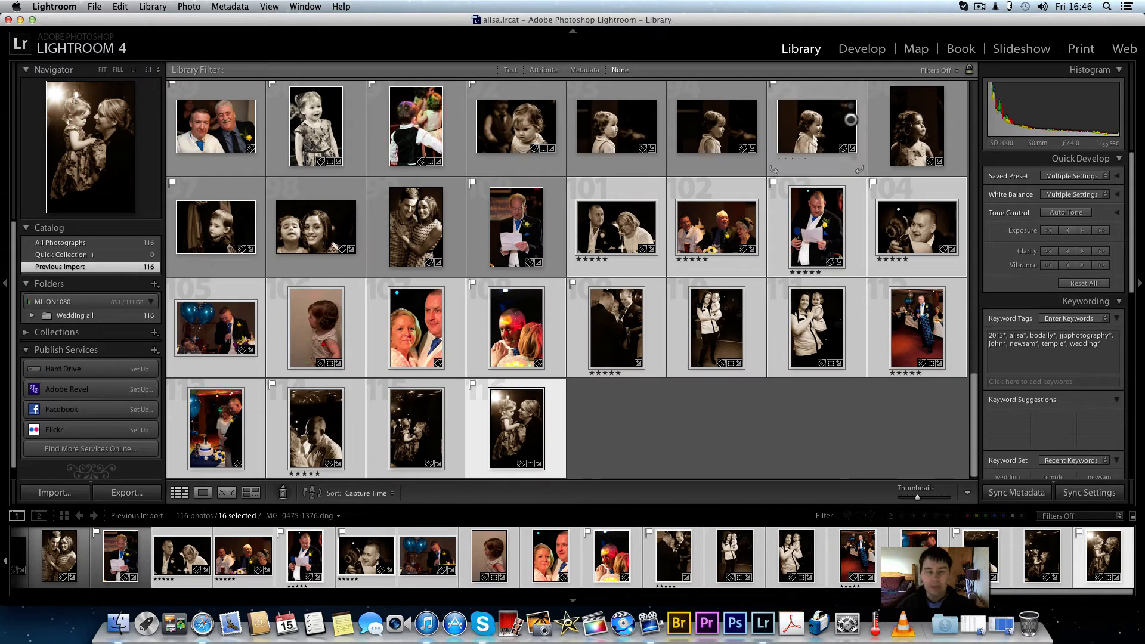
pyautogui.click(847, 516)
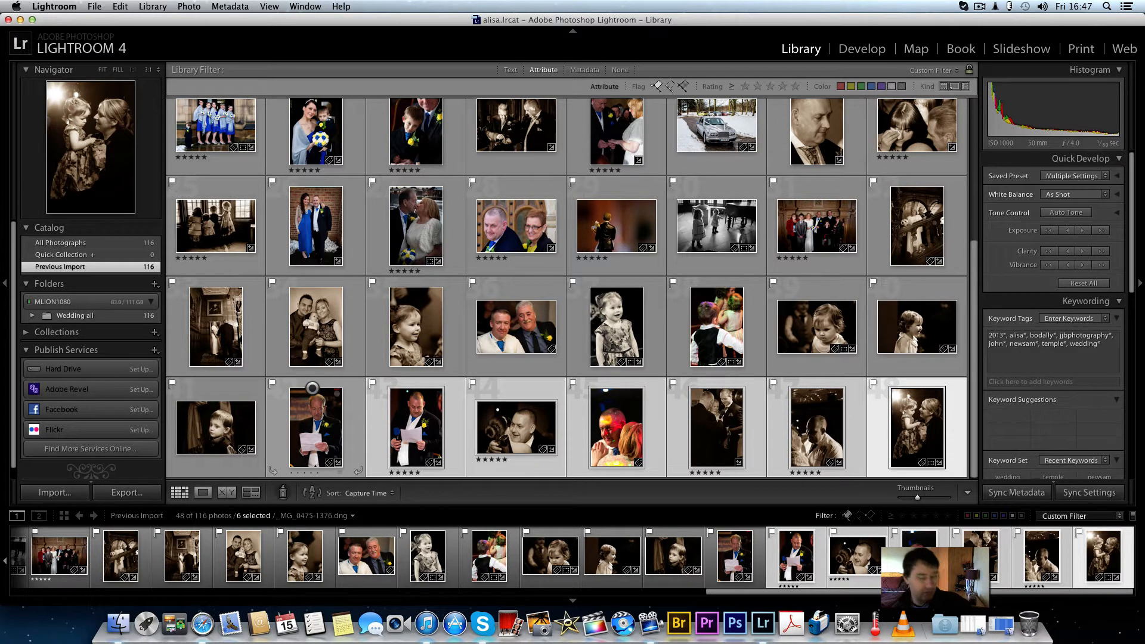
# - Select all the filtered picks and render 1:1 previews for them
pyautogui.press('super+a')
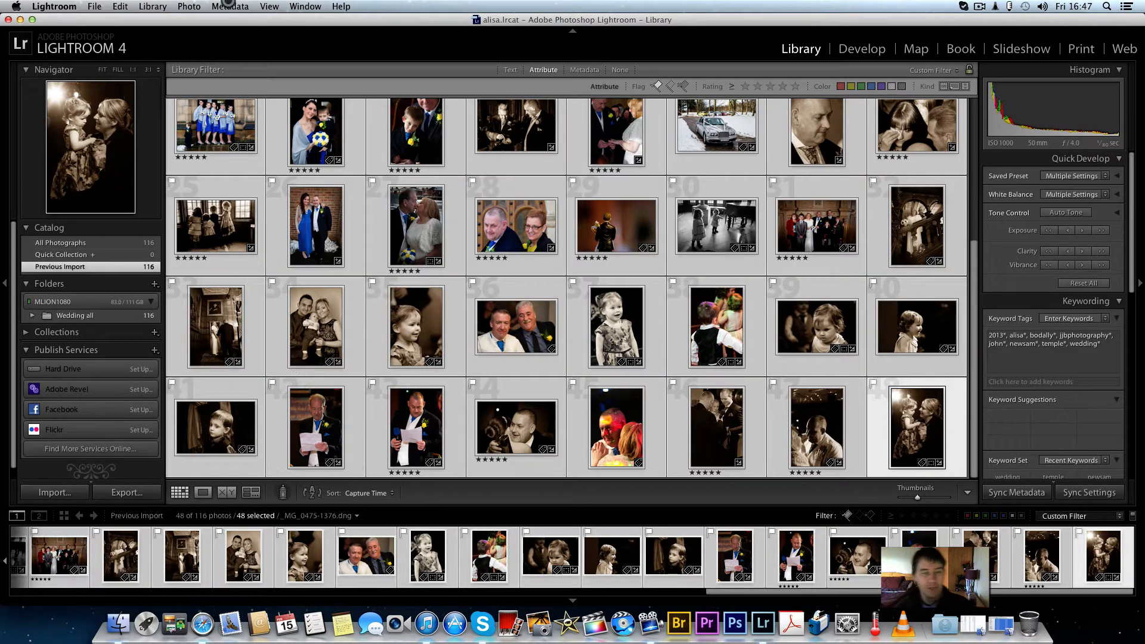
pyautogui.click(156, 6)
pyautogui.moveTo(212, 286)
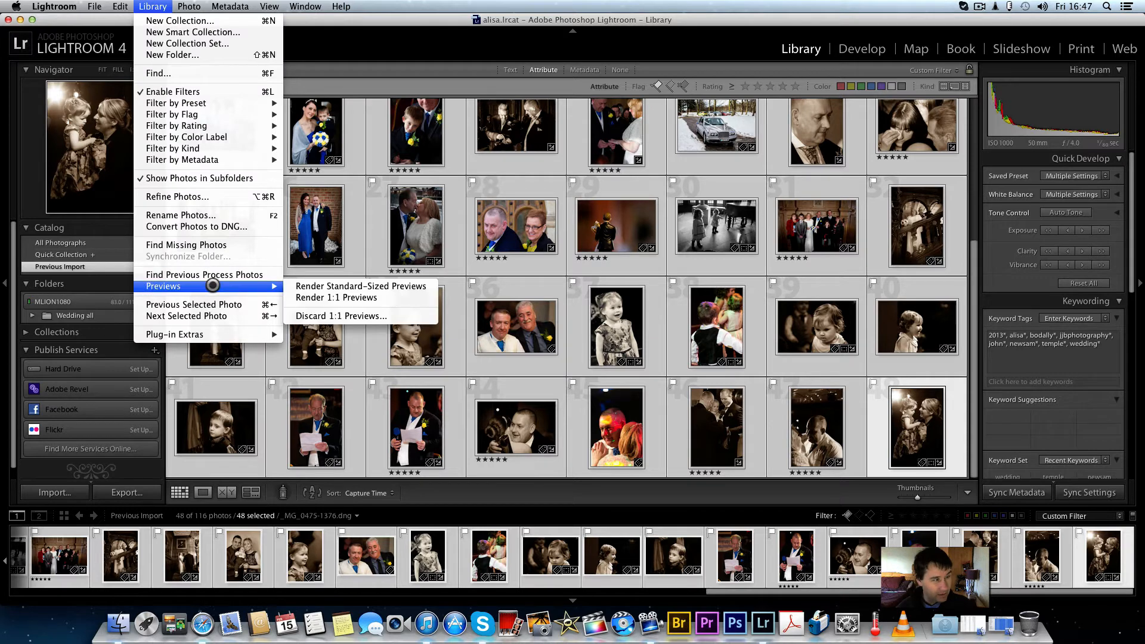
pyautogui.click(388, 295)
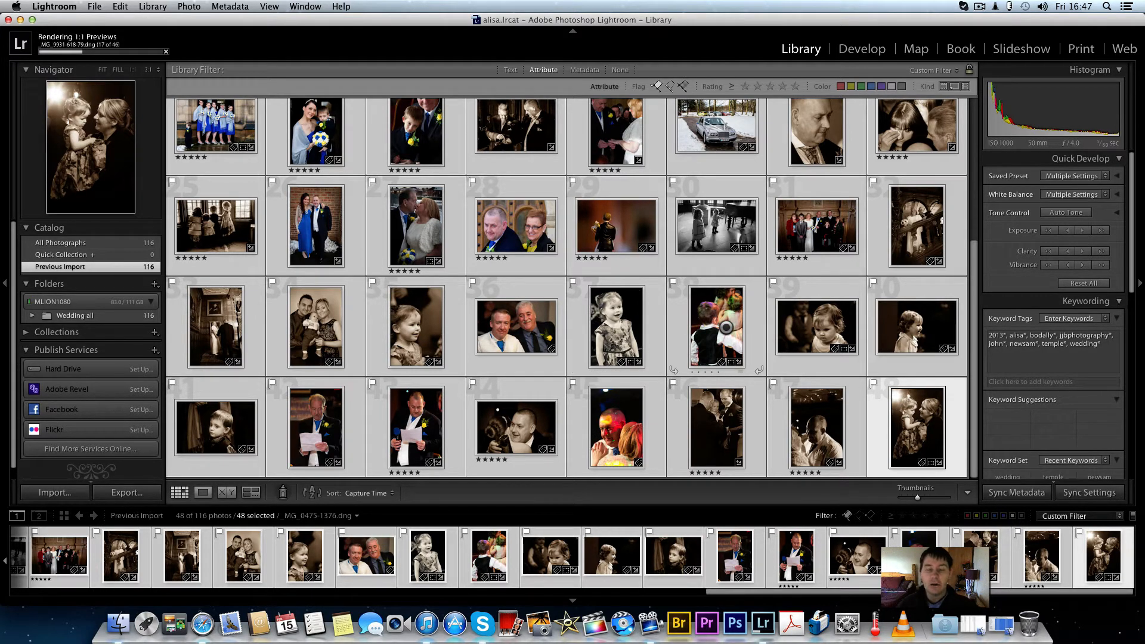
# - Go back to the start of the picks and select only the sepia shoes photo
pyautogui.click(4, 554)
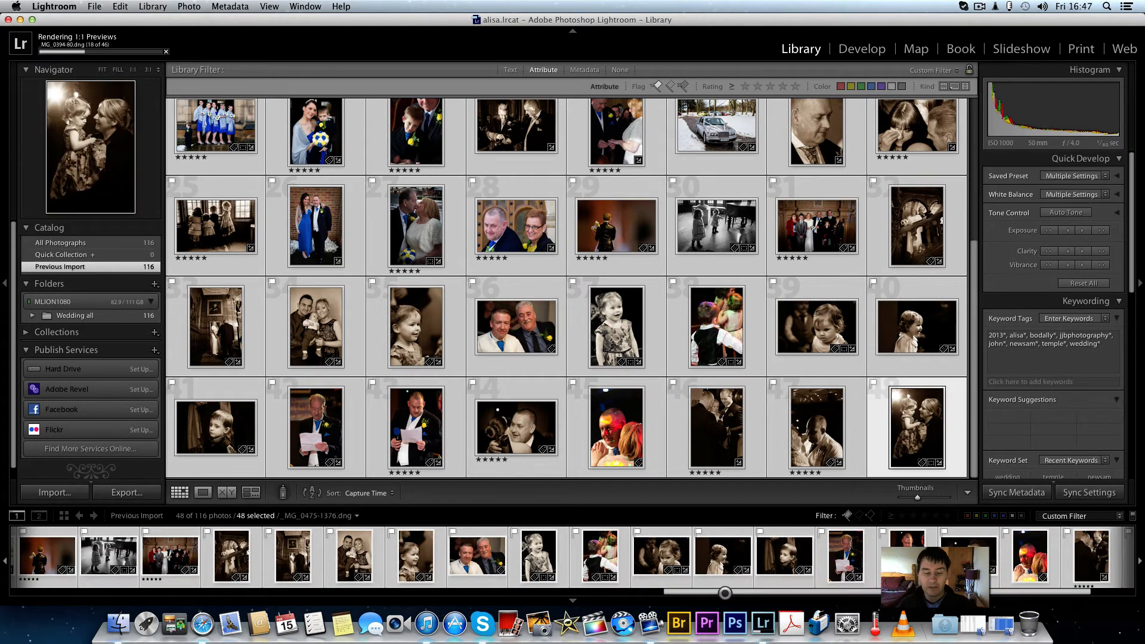
pyautogui.moveTo(725, 593); pyautogui.dragTo(72, 593)
pyautogui.click(22, 563)
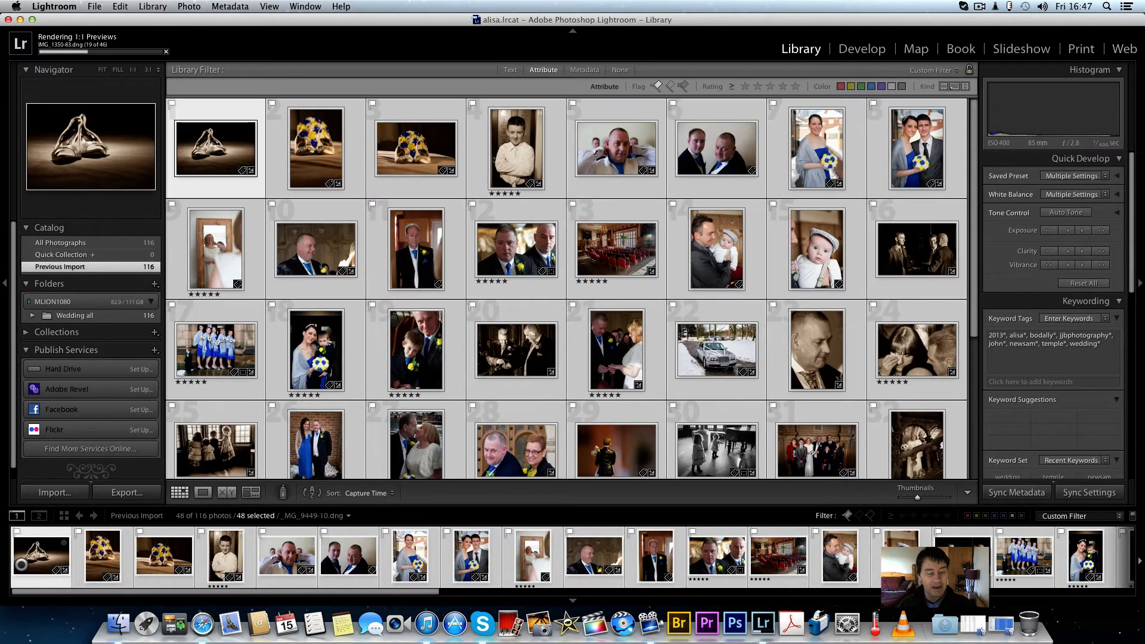
pyautogui.click(21, 564)
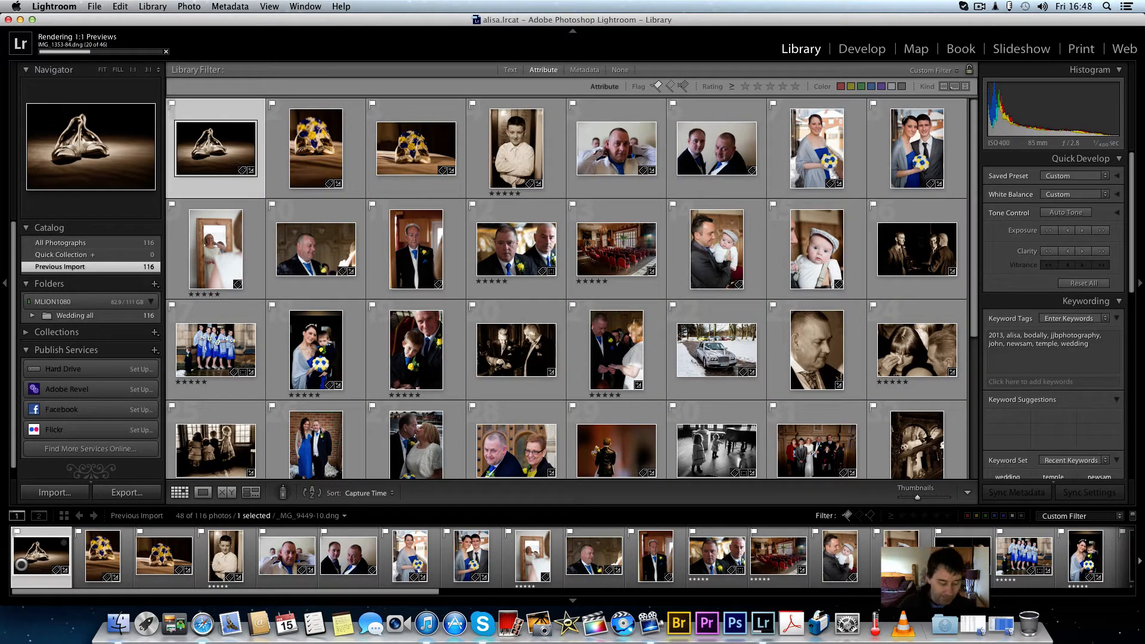
pyautogui.press('l')
pyautogui.press('l')
pyautogui.press('l')
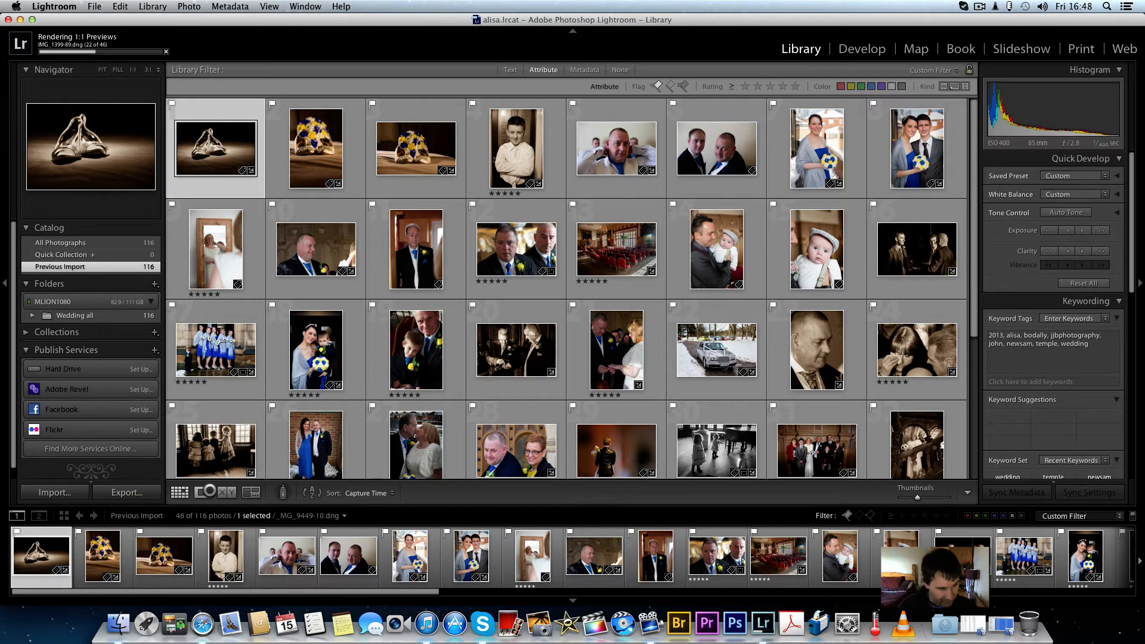
# - Compare the sepia shoes photo with the two bouquet-and-shoes photos and the boy's portrait in Loupe view
pyautogui.click(207, 492)
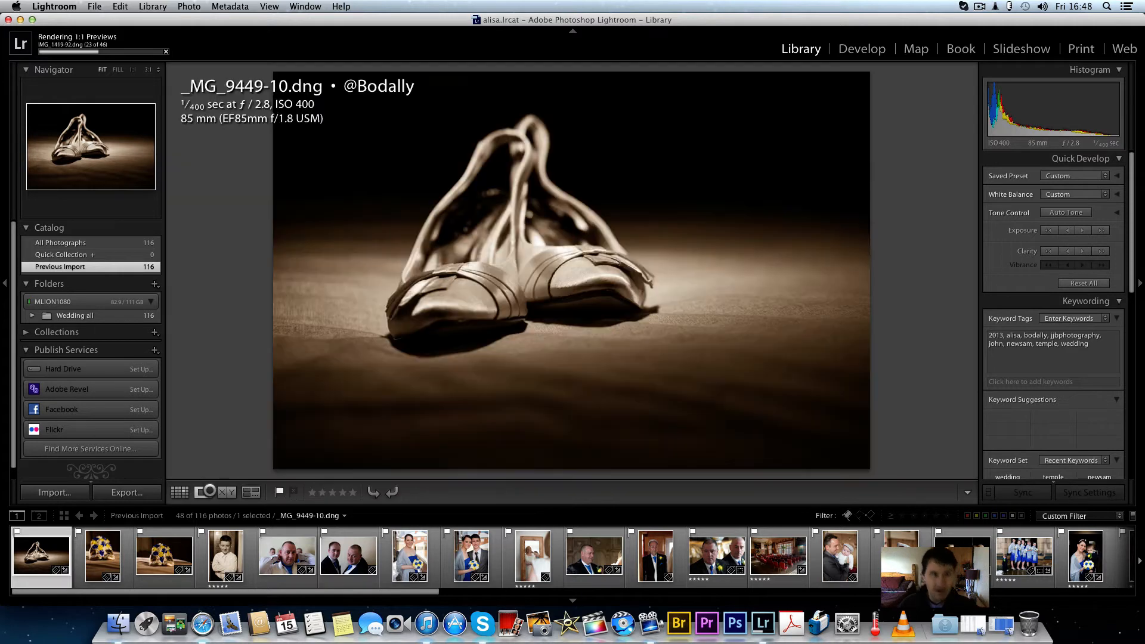
pyautogui.press('Right')
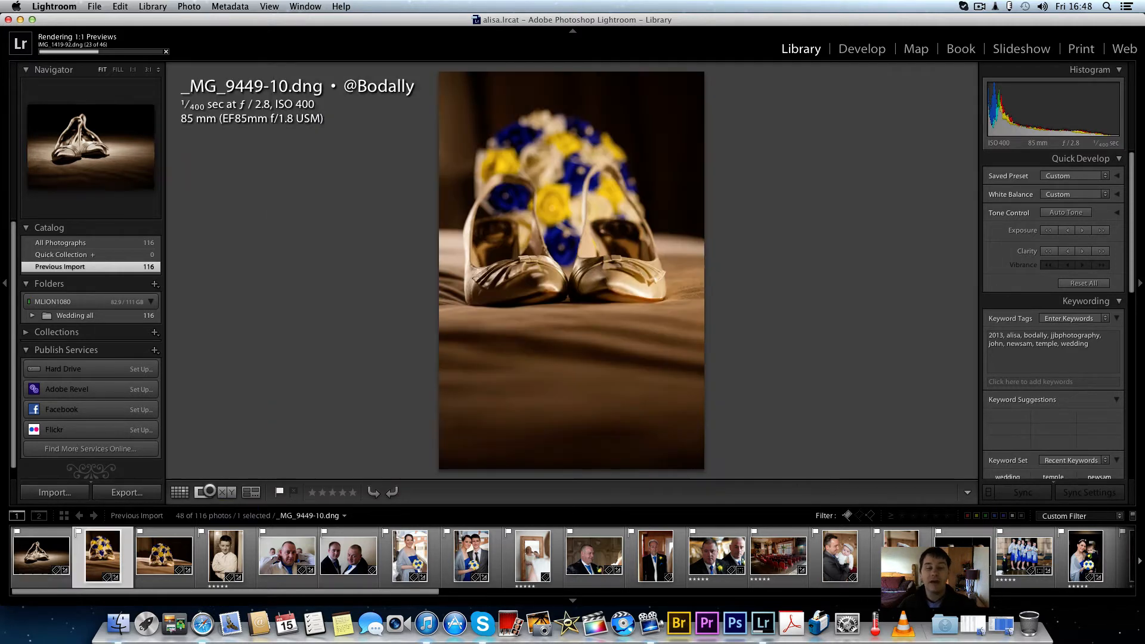
pyautogui.press('Left')
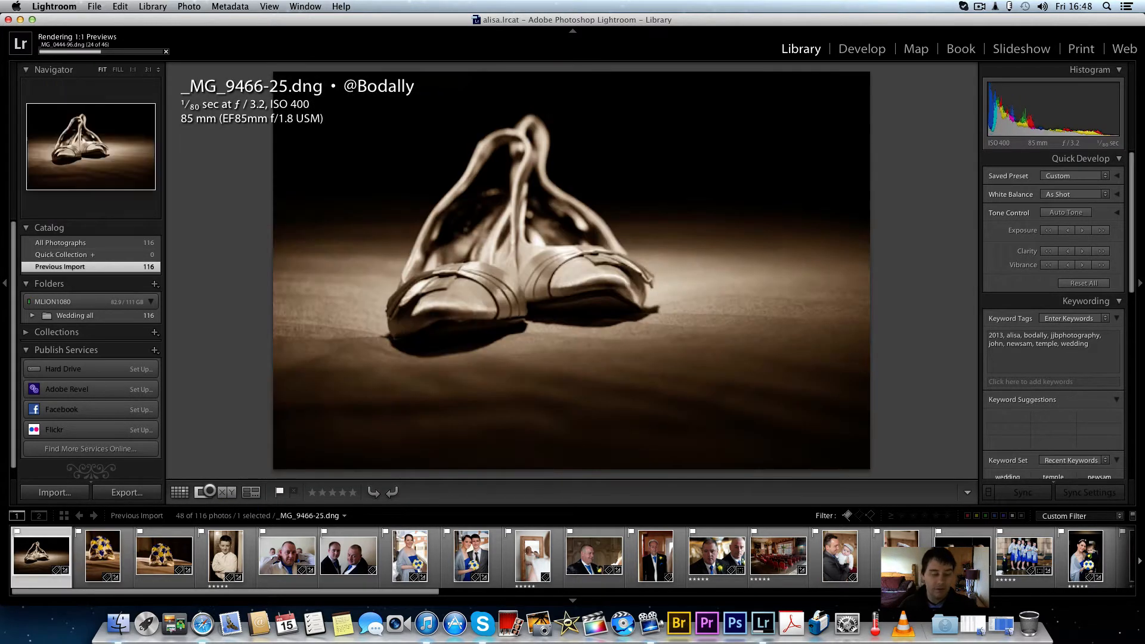
pyautogui.press('Right')
pyautogui.press('Right')
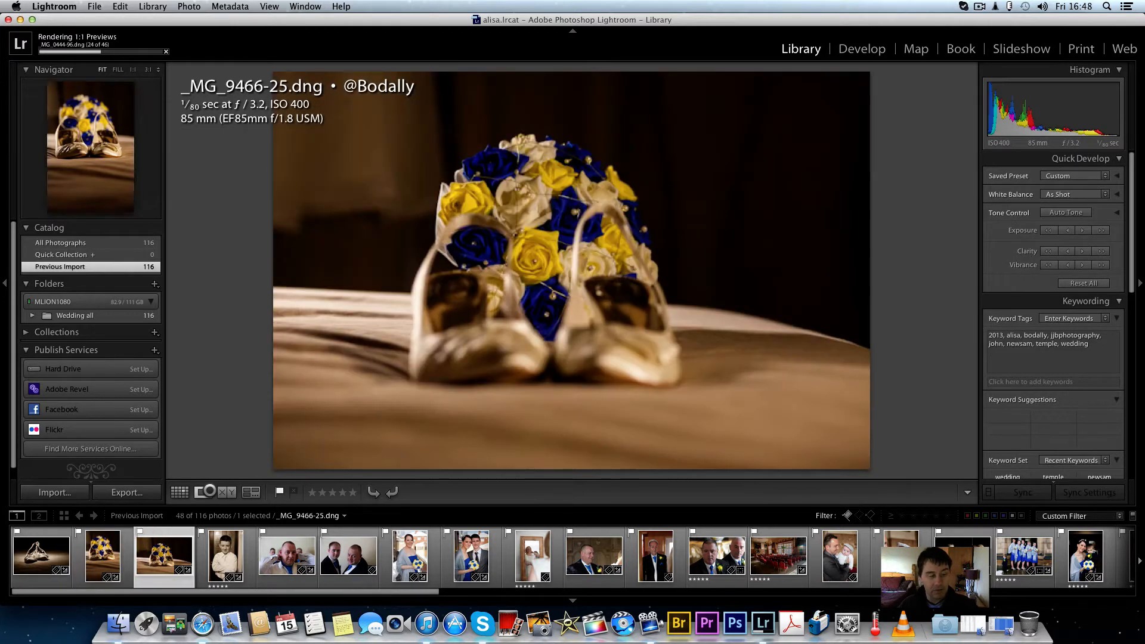
pyautogui.press('Right')
pyautogui.press('Left')
pyautogui.press('Left')
pyautogui.press('Left')
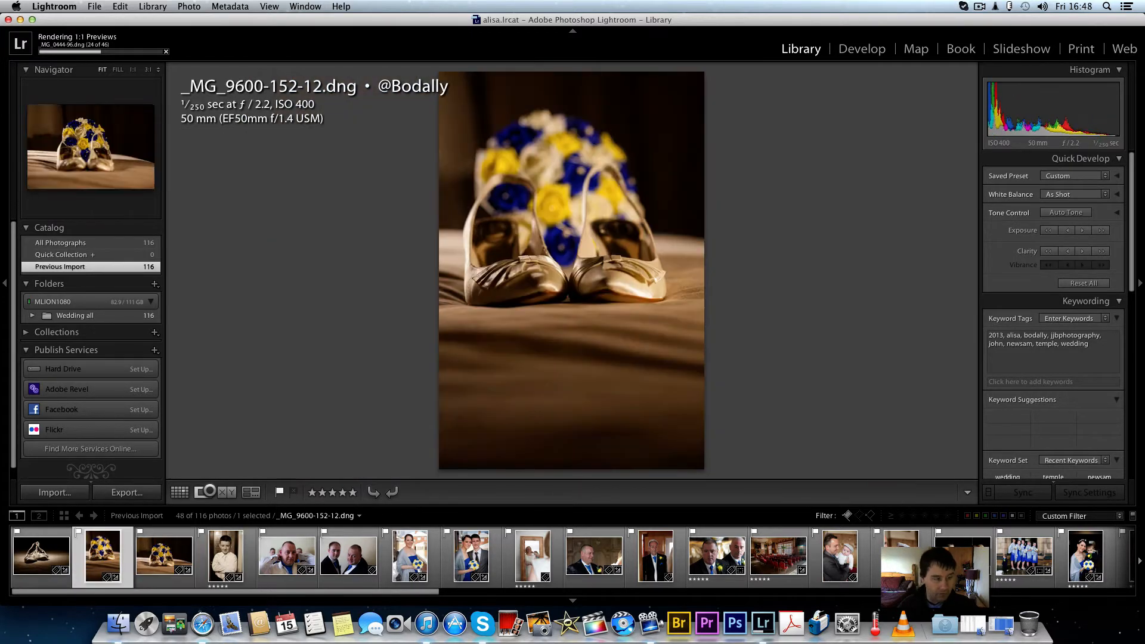
# - Survey the first five picks side by side and return to the grid
pyautogui.press('n')
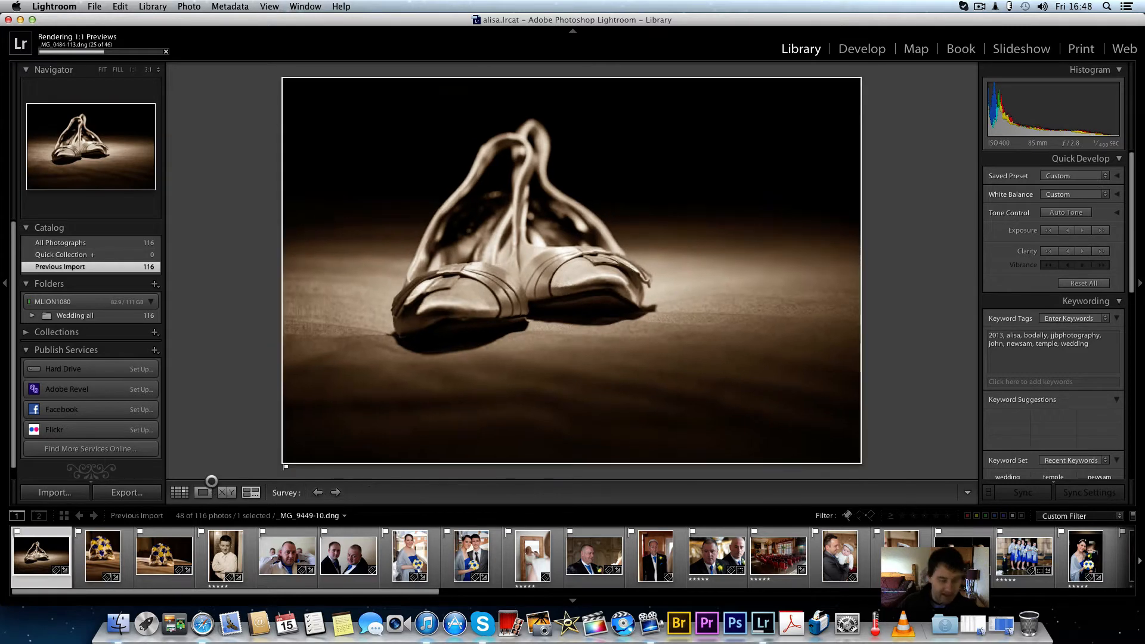
pyautogui.keyDown('shift'); pyautogui.click(279, 560); pyautogui.keyUp('shift')
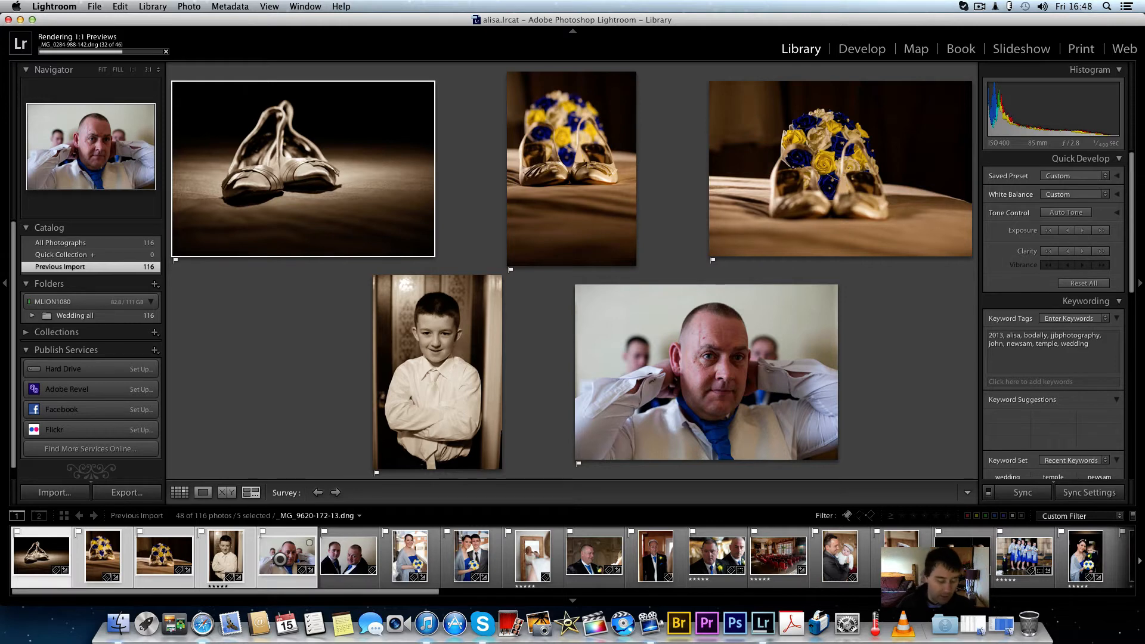
pyautogui.press('g')
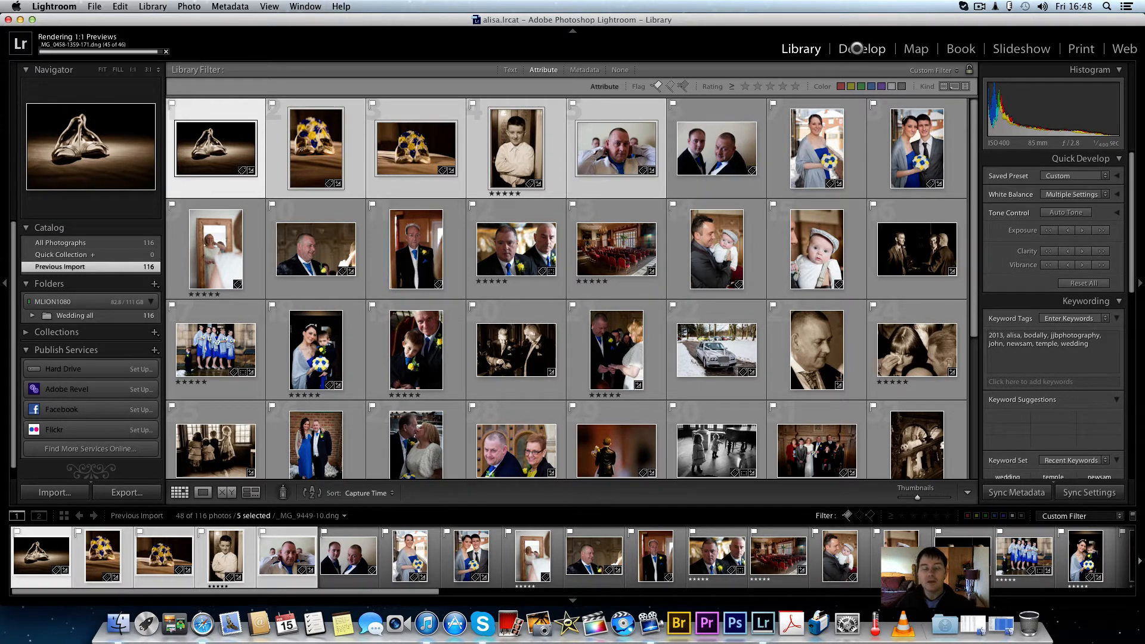
# - Open the selected photos in Develop, reset the sepia shoes photo to its original look and undo the reset
pyautogui.click(857, 48)
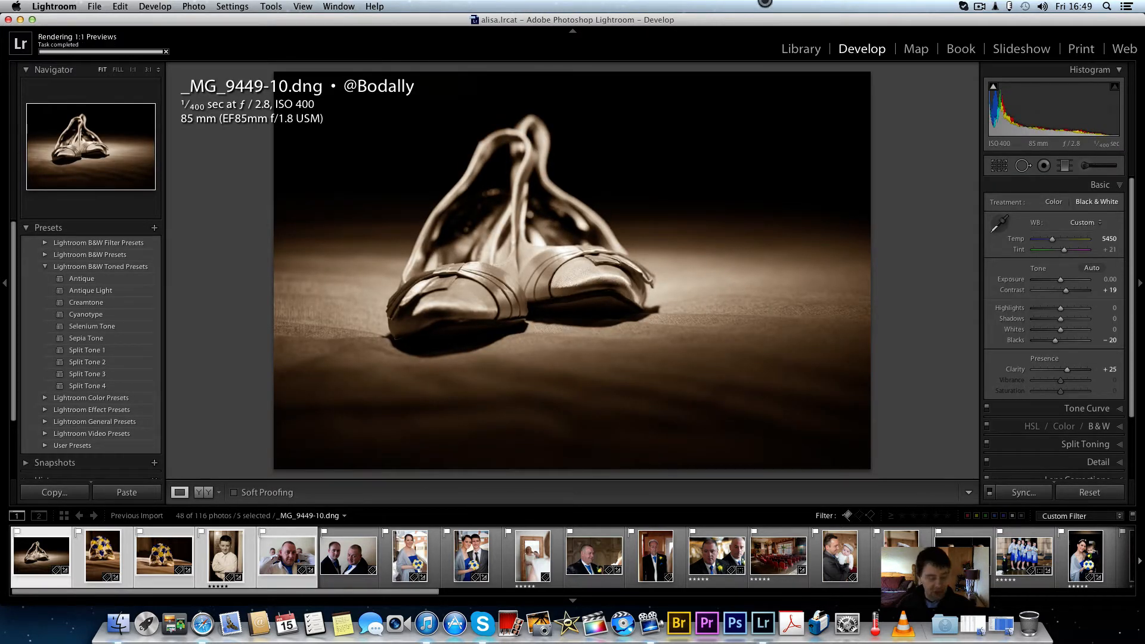
pyautogui.press('super+shift+r')
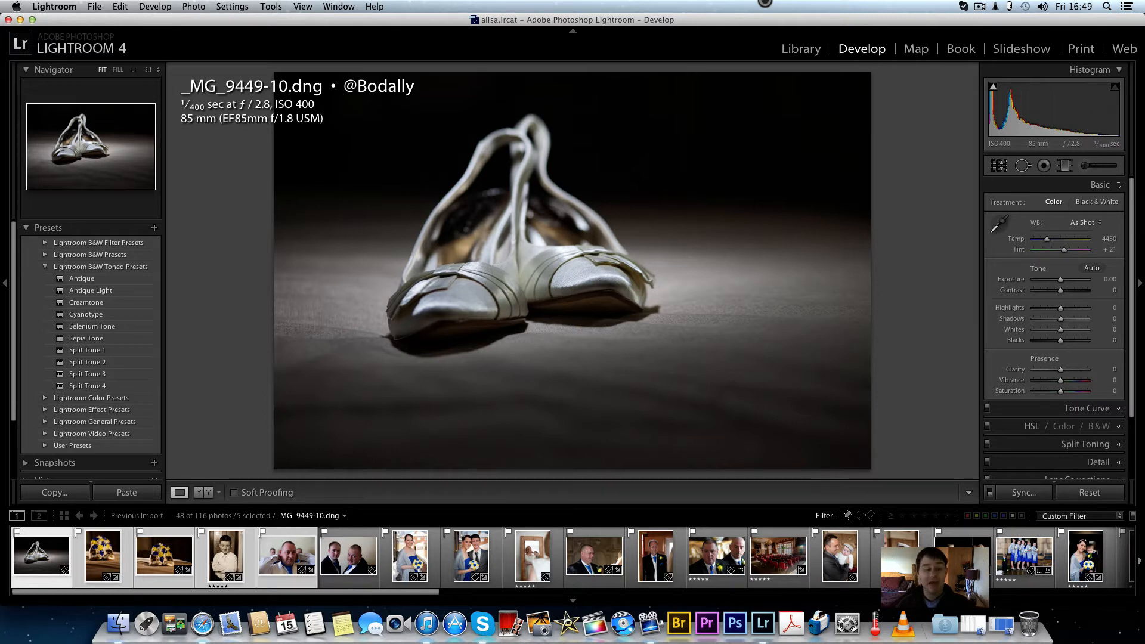
pyautogui.press('super+z')
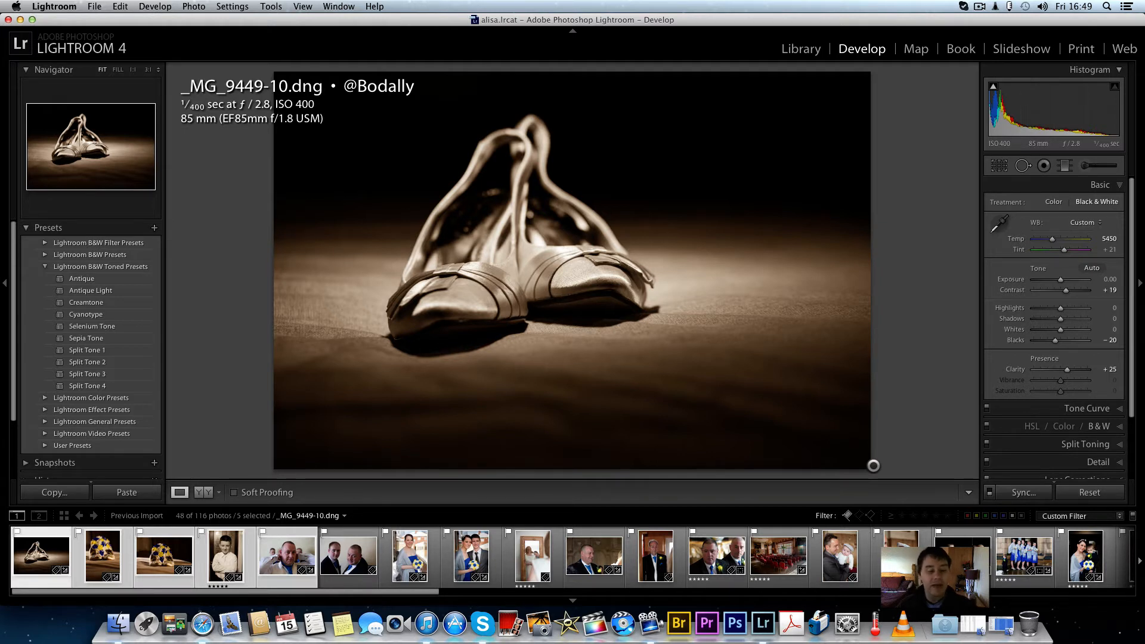
# - Compare the two bouquet-and-shoes photos and remove the pick flag from the landscape one
pyautogui.press('Right')
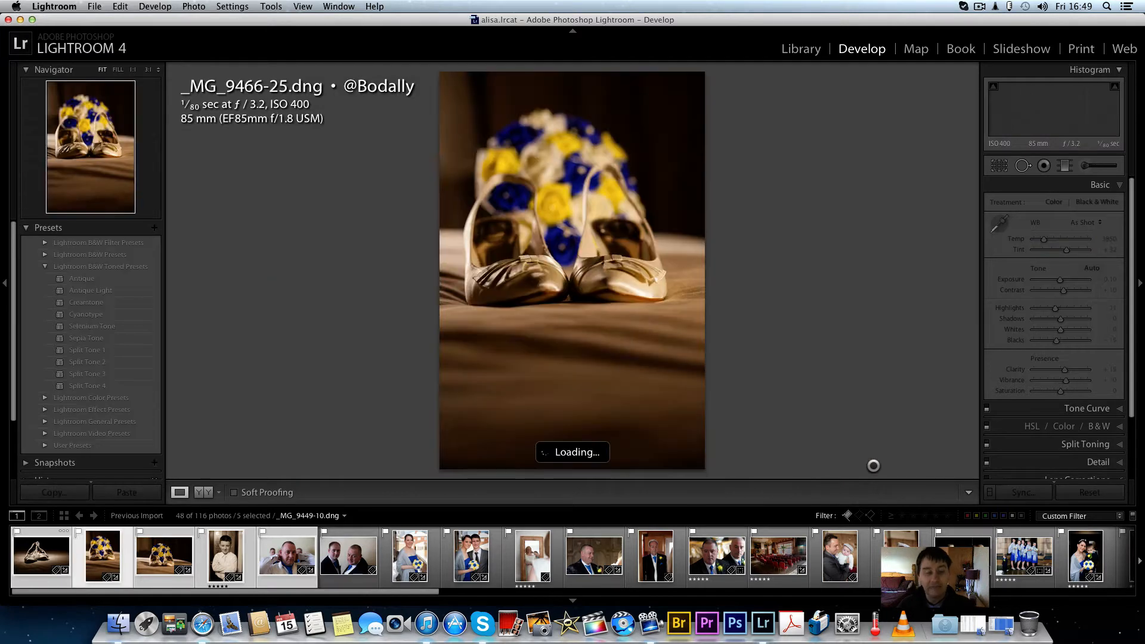
pyautogui.press('Right')
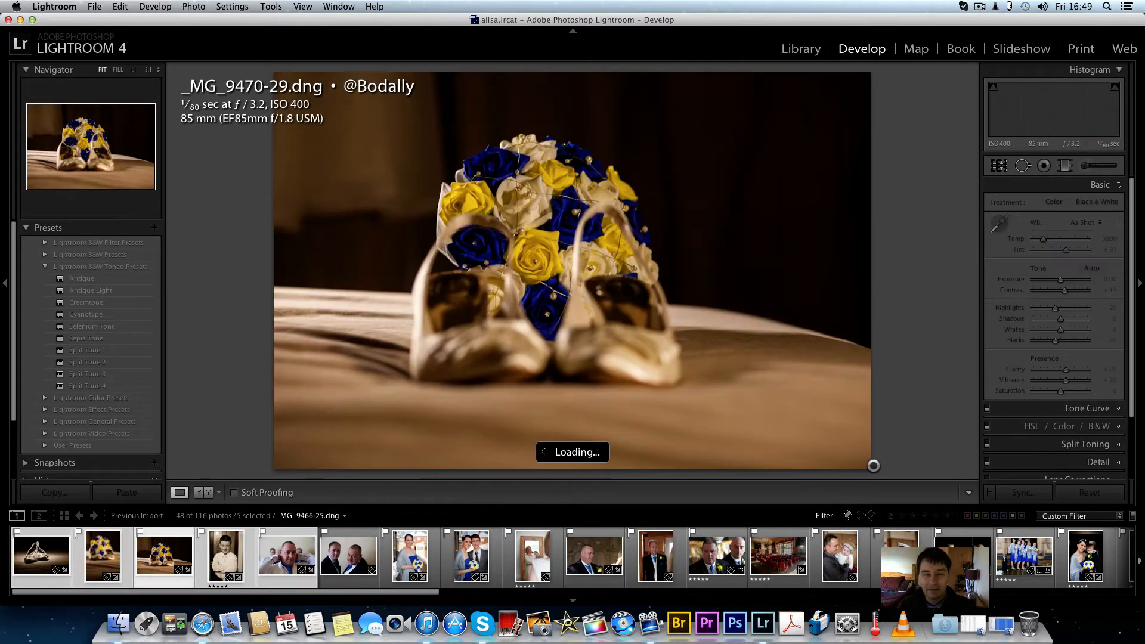
pyautogui.press('Left')
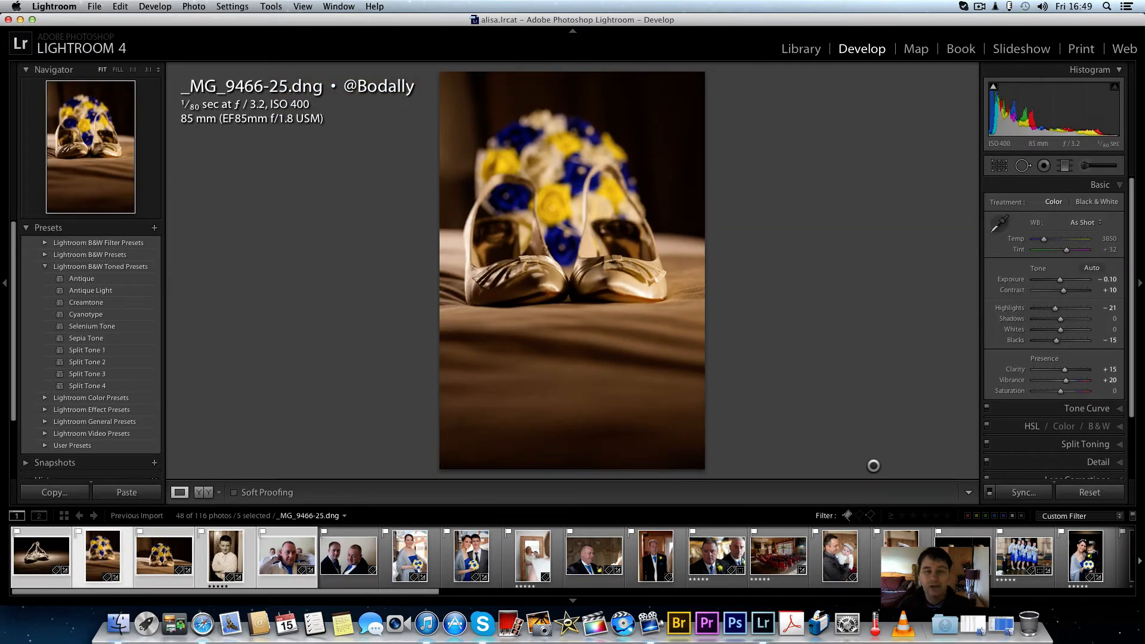
pyautogui.press('Right')
pyautogui.press('Left')
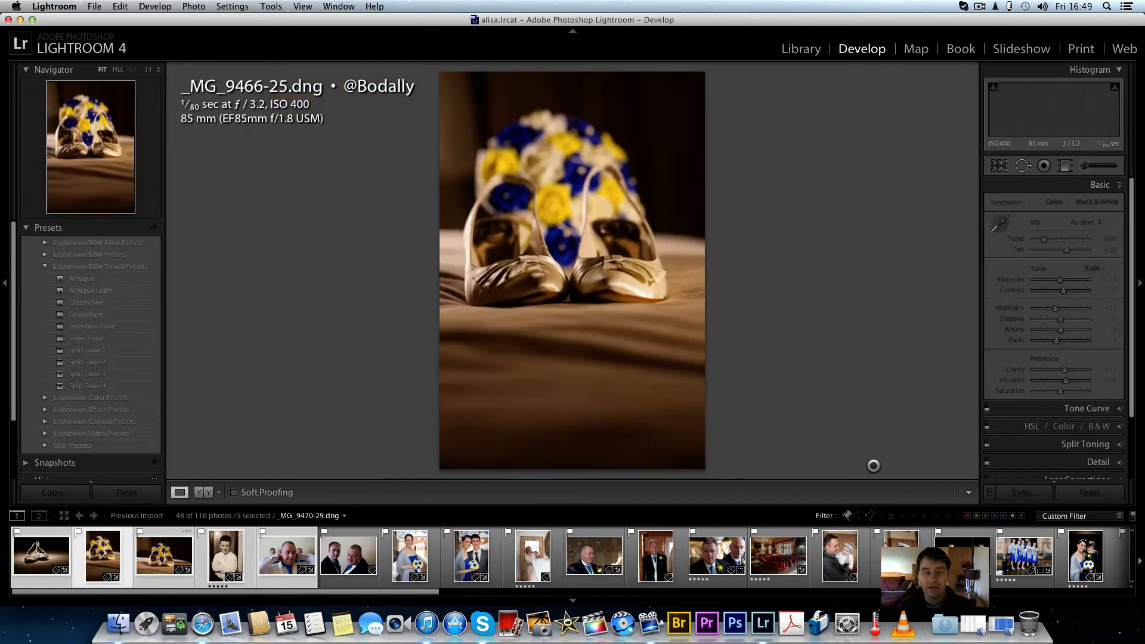
pyautogui.press('Right')
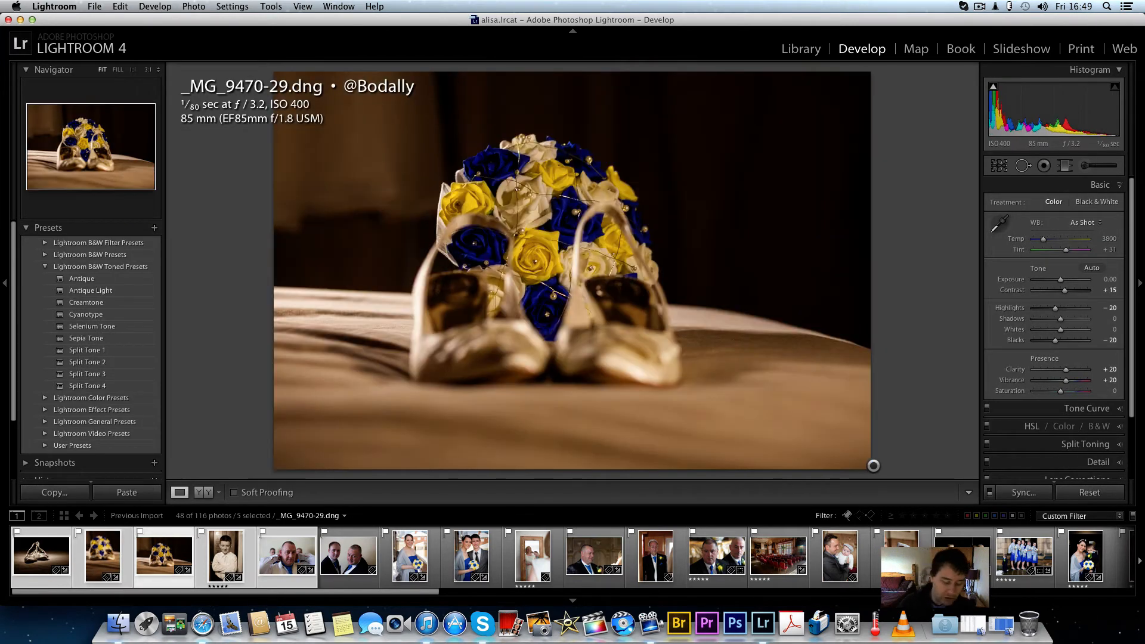
pyautogui.press('u')
pyautogui.press('Left')
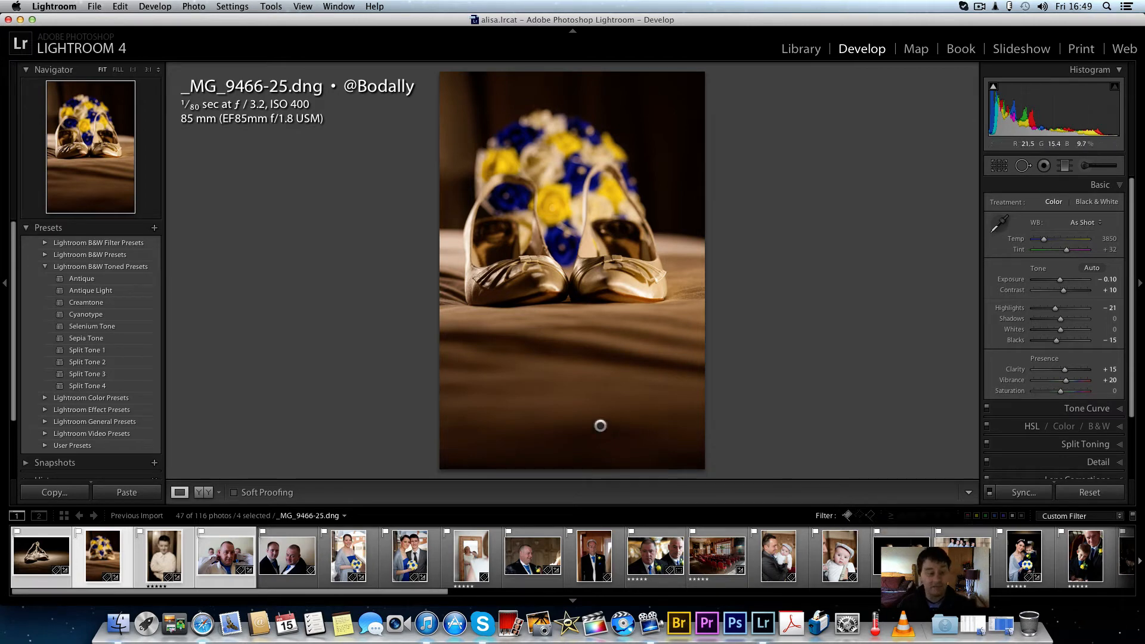
# - Check the remaining selected photos and remove the pick flag from the sepia shoes photo
pyautogui.press('Right')
pyautogui.press('Right')
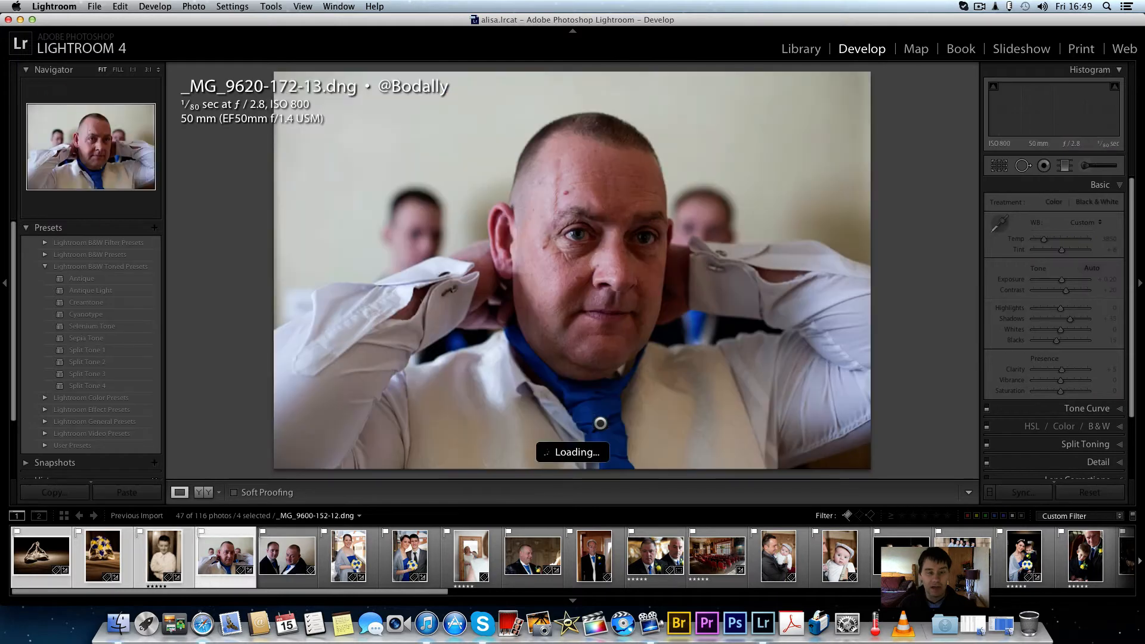
pyautogui.press('Left')
pyautogui.press('Right')
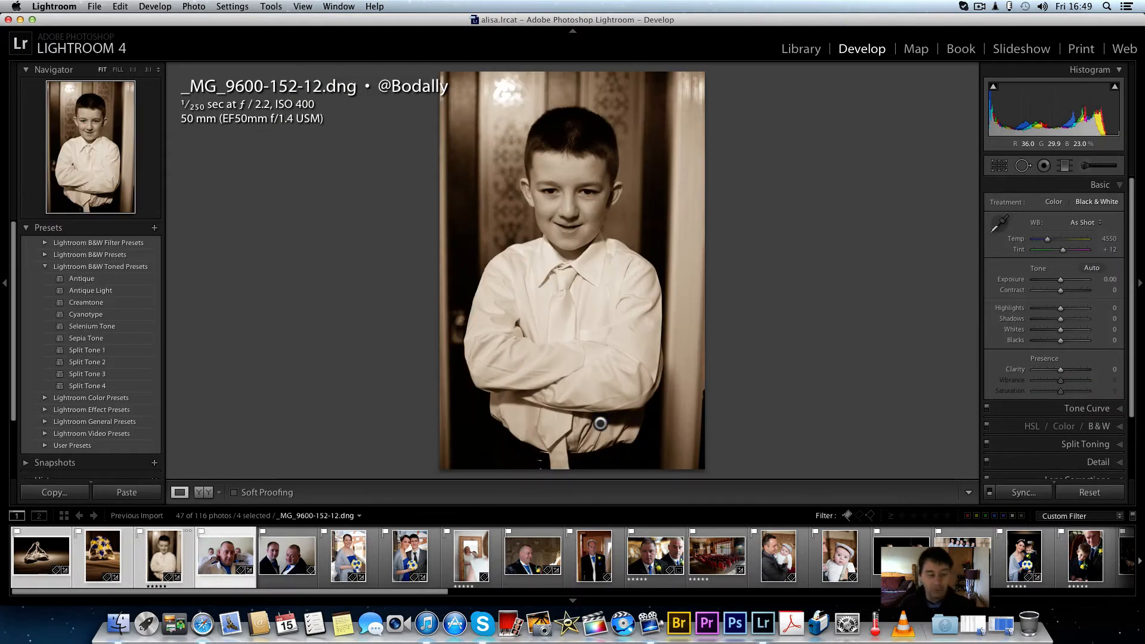
pyautogui.press('Right')
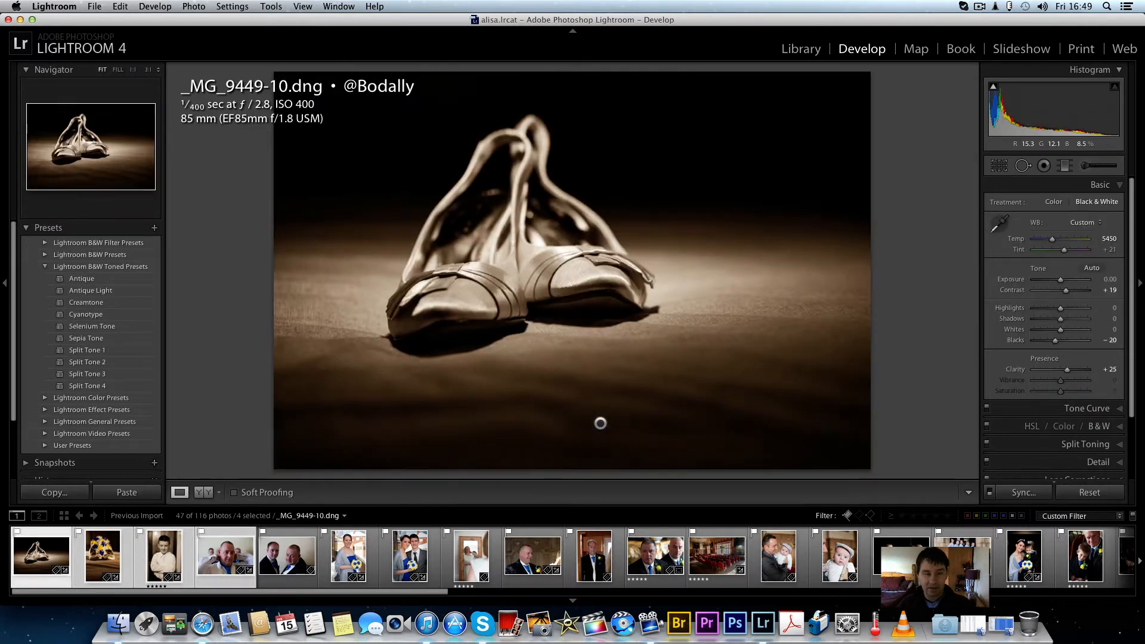
pyautogui.press('u')
# - Review the boy's portrait, the man adjusting his collar, the two men and the woman in the blue dress in Develop
pyautogui.press('Right')
pyautogui.press('Right')
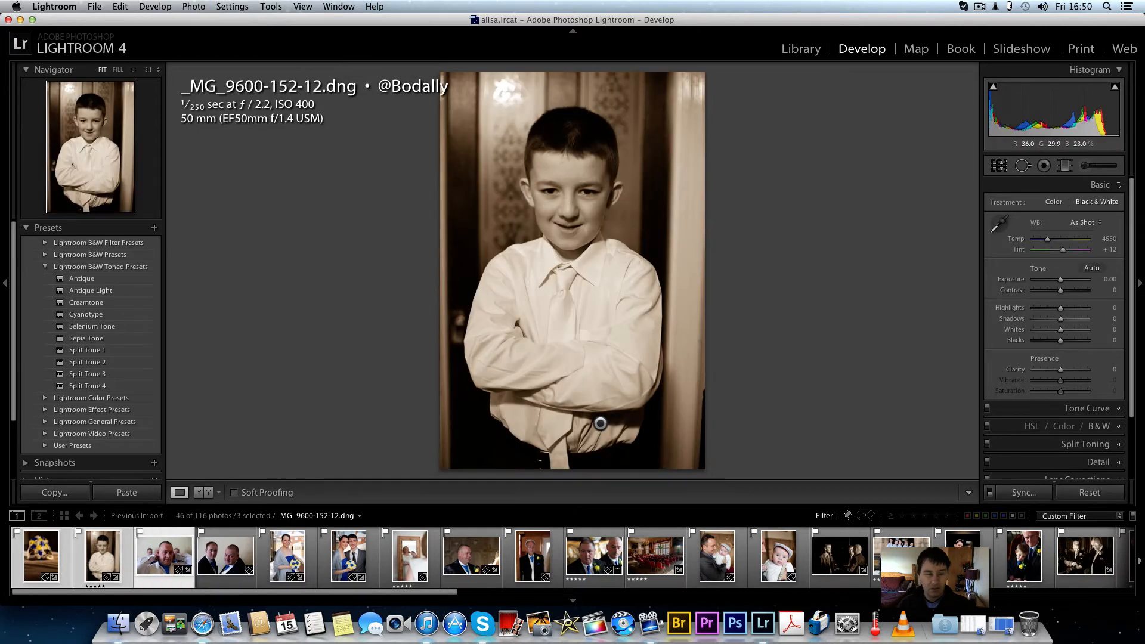
pyautogui.press('Right')
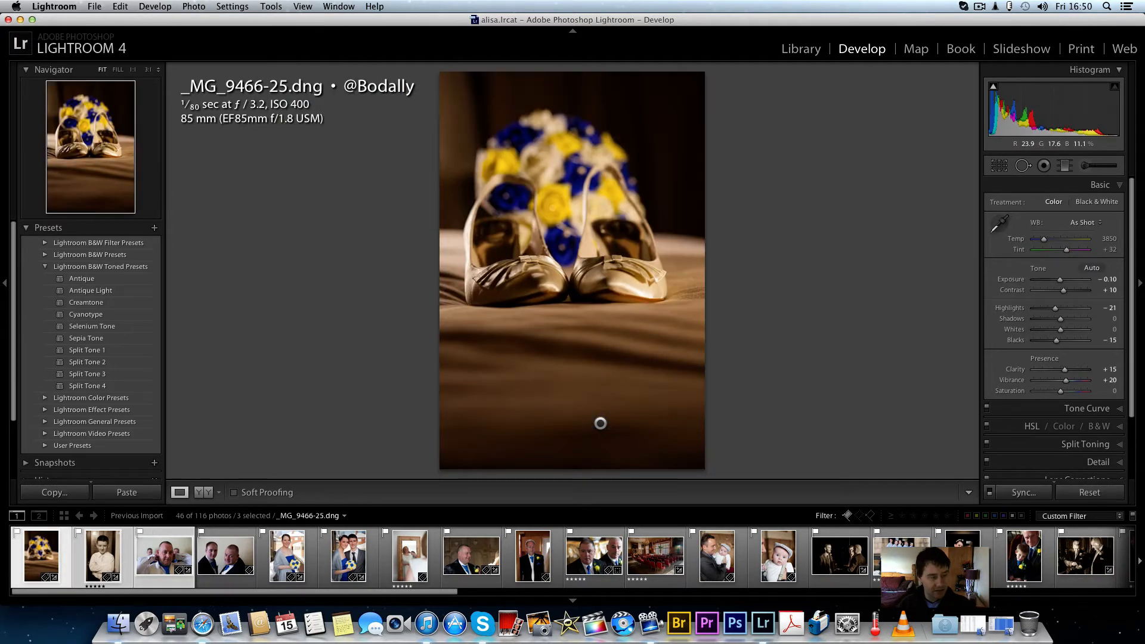
pyautogui.press('Right')
pyautogui.press('Right')
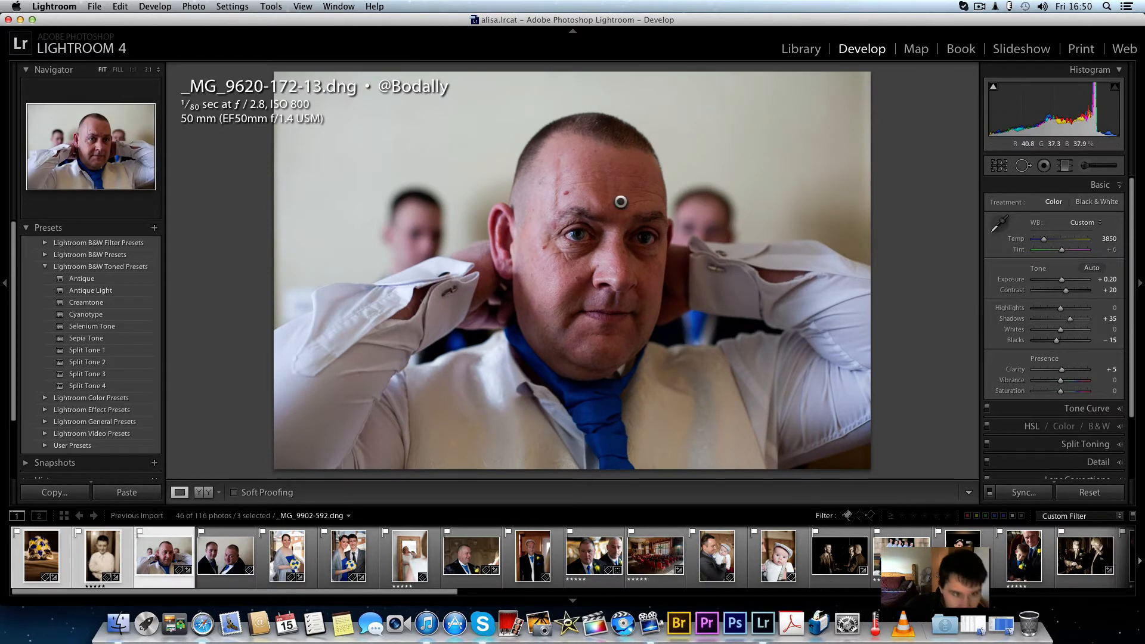
pyautogui.click(206, 549)
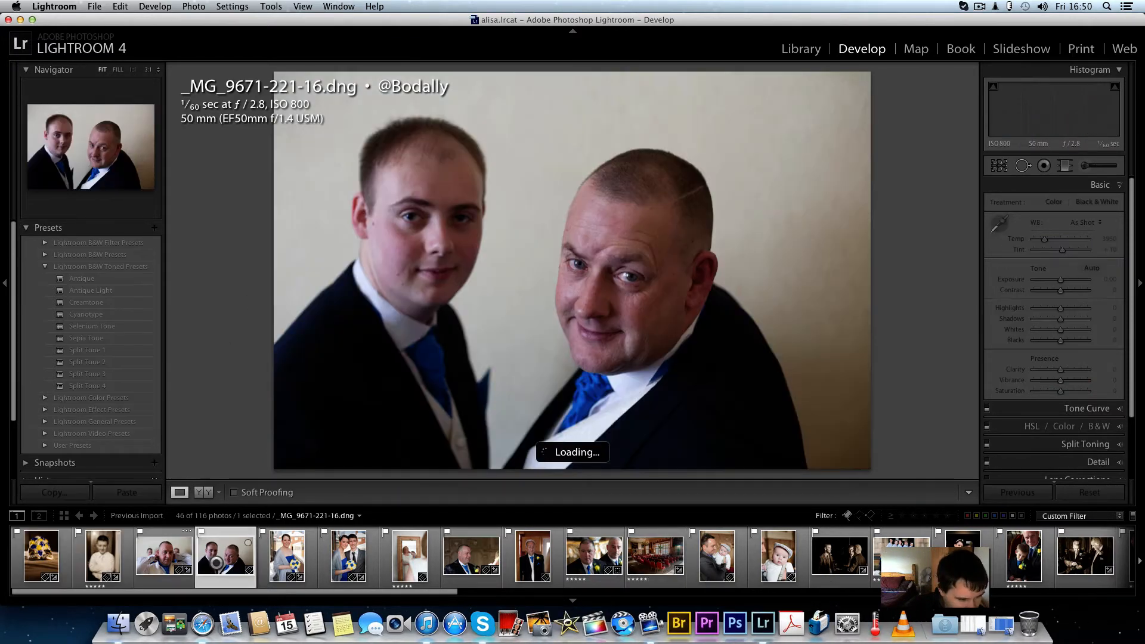
pyautogui.press('Right')
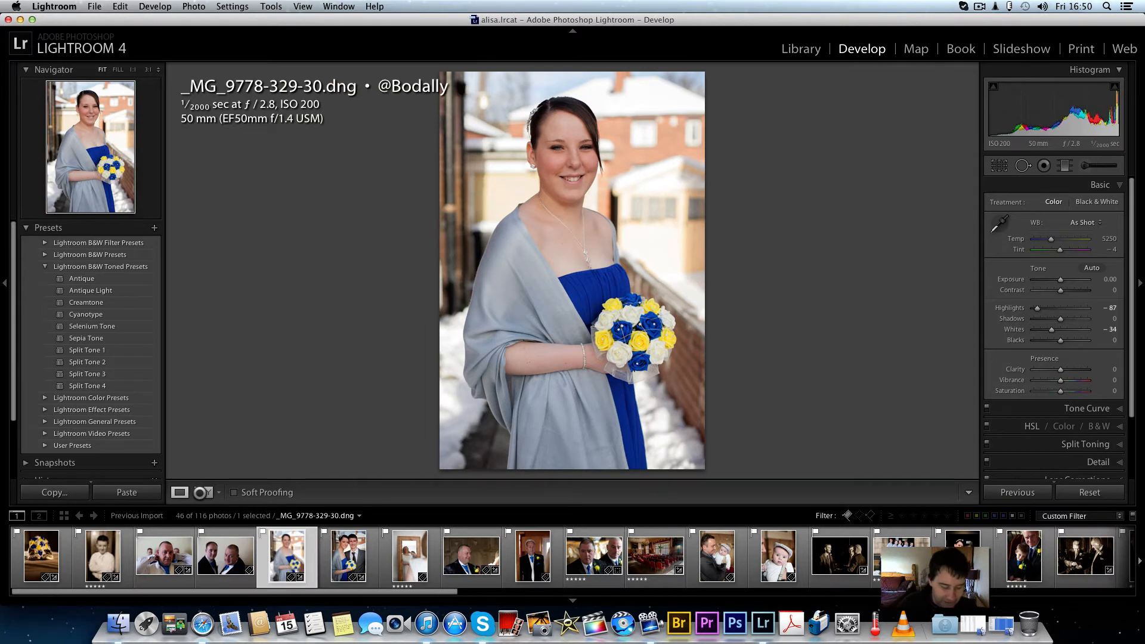
# - Check the picks after the woman in the blue dress and remove the pick flag from the standing man's upright portrait
pyautogui.press('Right')
pyautogui.press('Right')
pyautogui.press('Right')
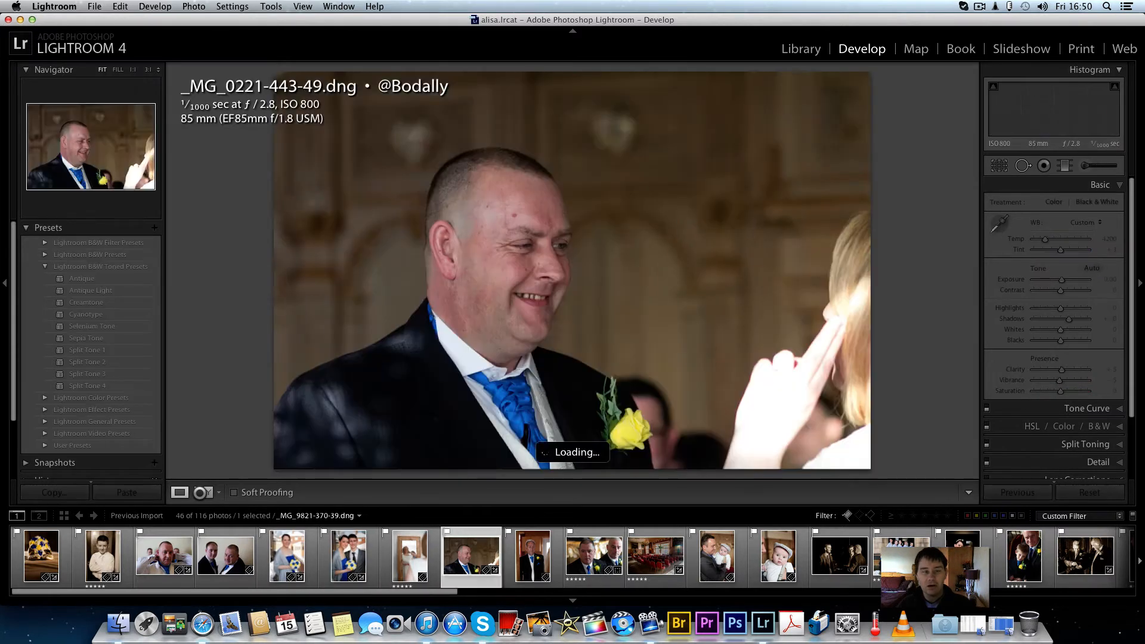
pyautogui.press('Right')
pyautogui.press('Left')
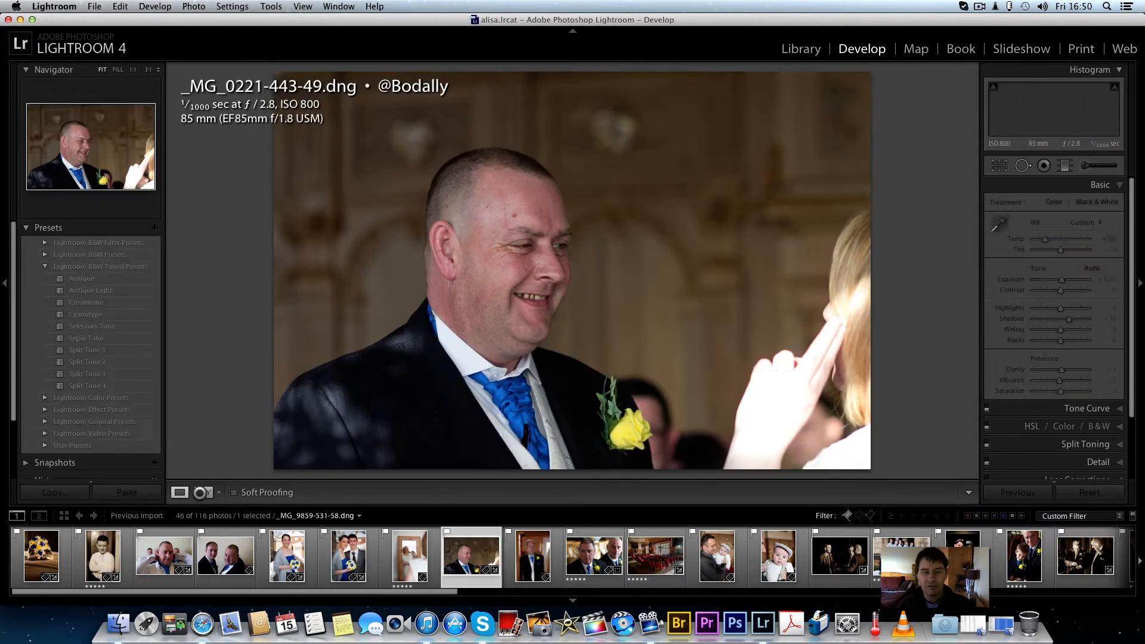
pyautogui.press('Right')
pyautogui.press('u')
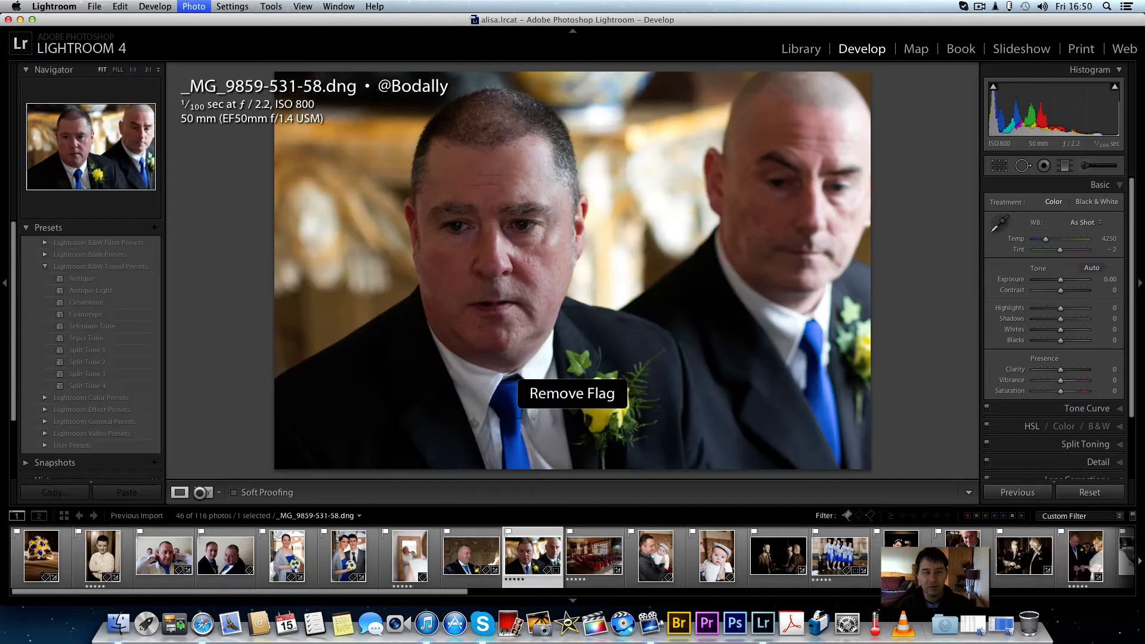
# - Remove the pick flag from the close-up of the two men in dark suits and blue ties
pyautogui.press('Right')
pyautogui.press('Left')
pyautogui.press('u')
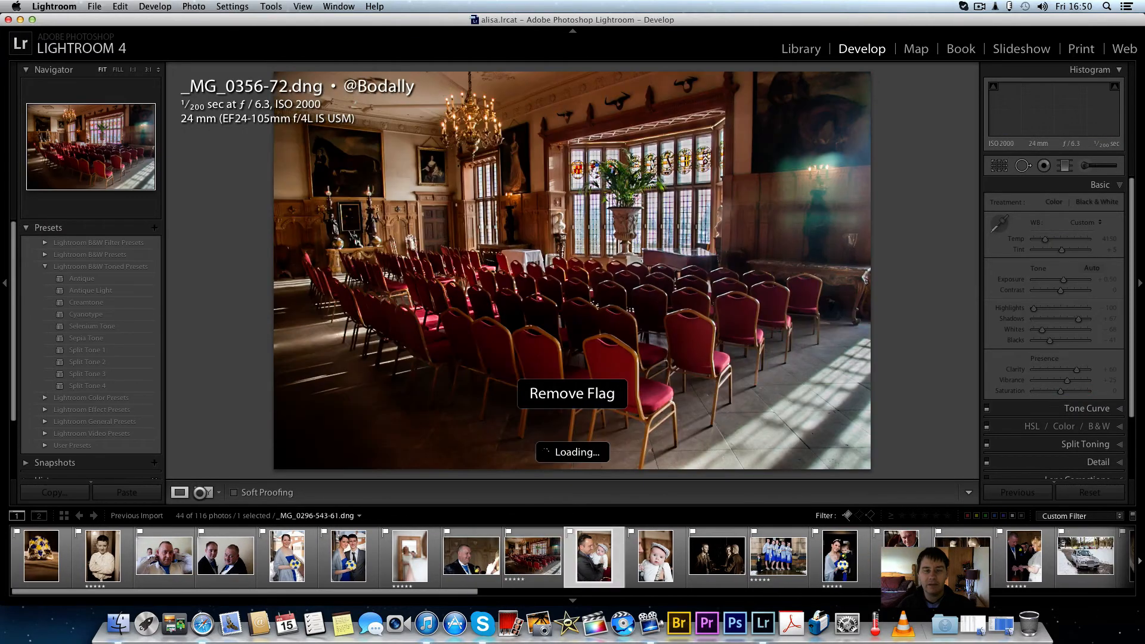
# - Compare the man holding the baby with the baby's close-up and remove the pick flag from the close-up
pyautogui.press('Right')
pyautogui.press('Right')
pyautogui.press('Left')
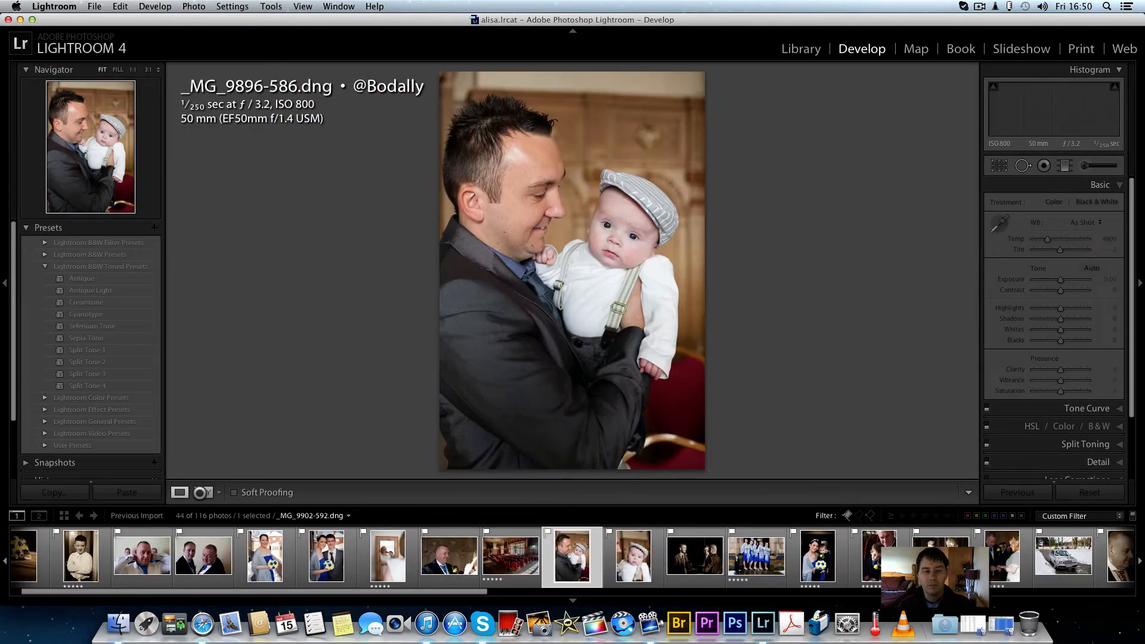
pyautogui.press('Left')
pyautogui.press('Right')
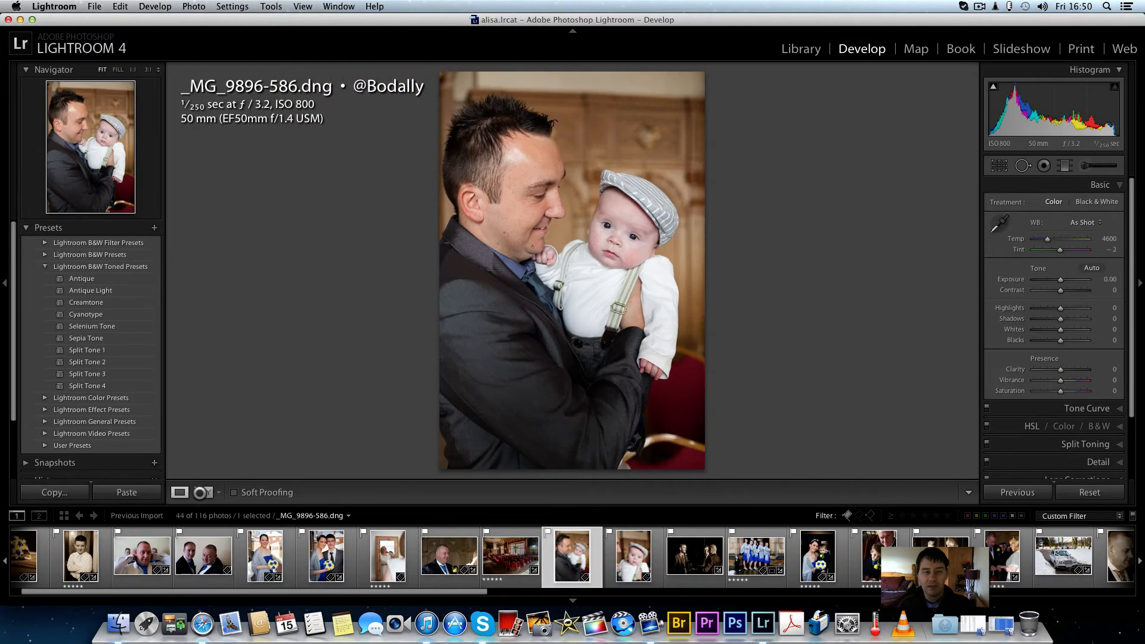
pyautogui.press('Right')
pyautogui.press('u')
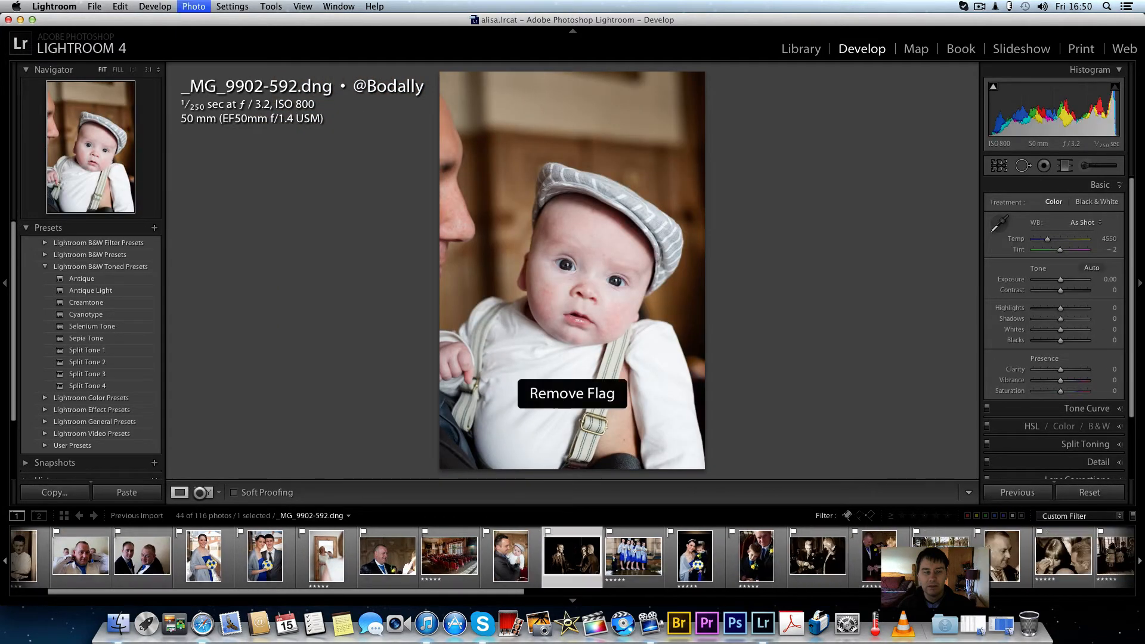
# - Check the picks that follow the baby photos and remove the pick flag from the silver wedding car photo
pyautogui.press('Right')
pyautogui.press('Right')
pyautogui.press('Right')
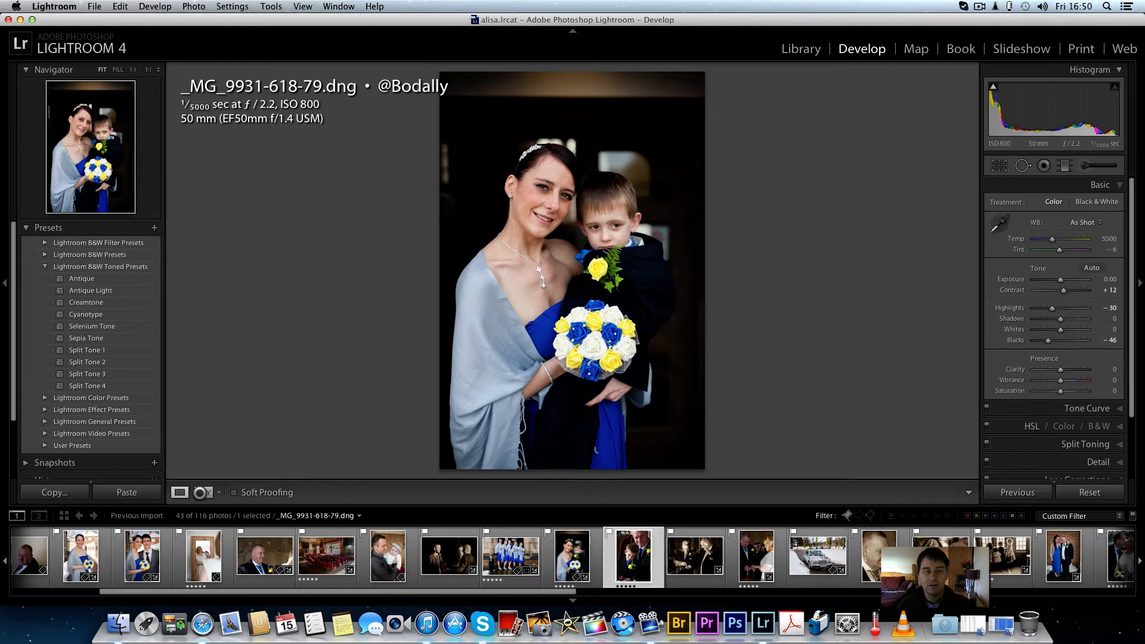
pyautogui.press('Right')
pyautogui.press('Right')
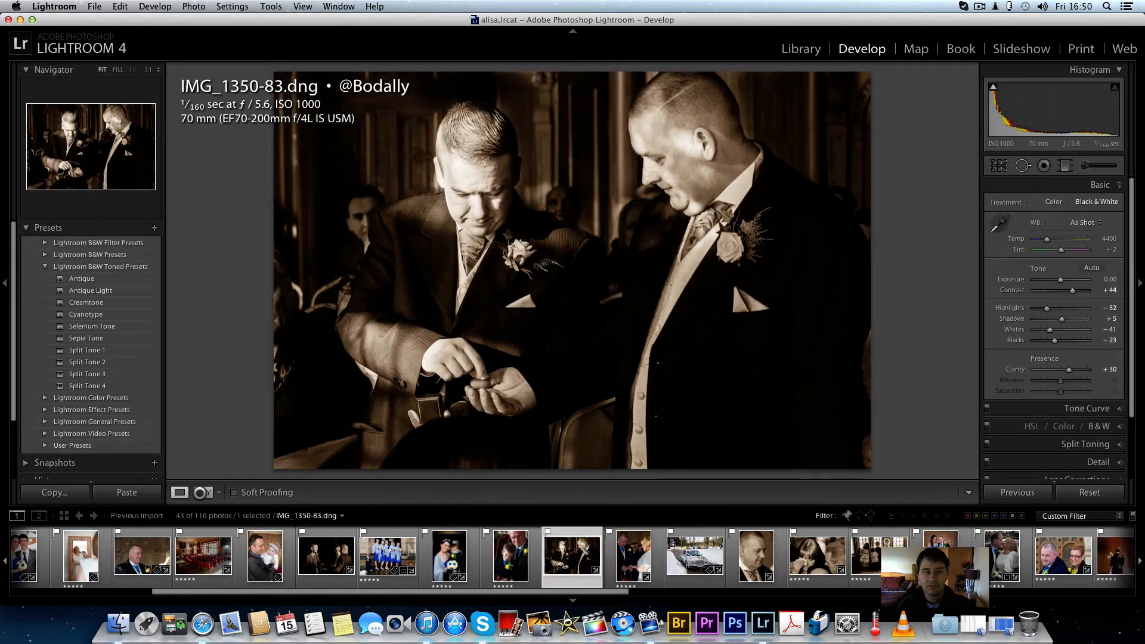
pyautogui.press('Right')
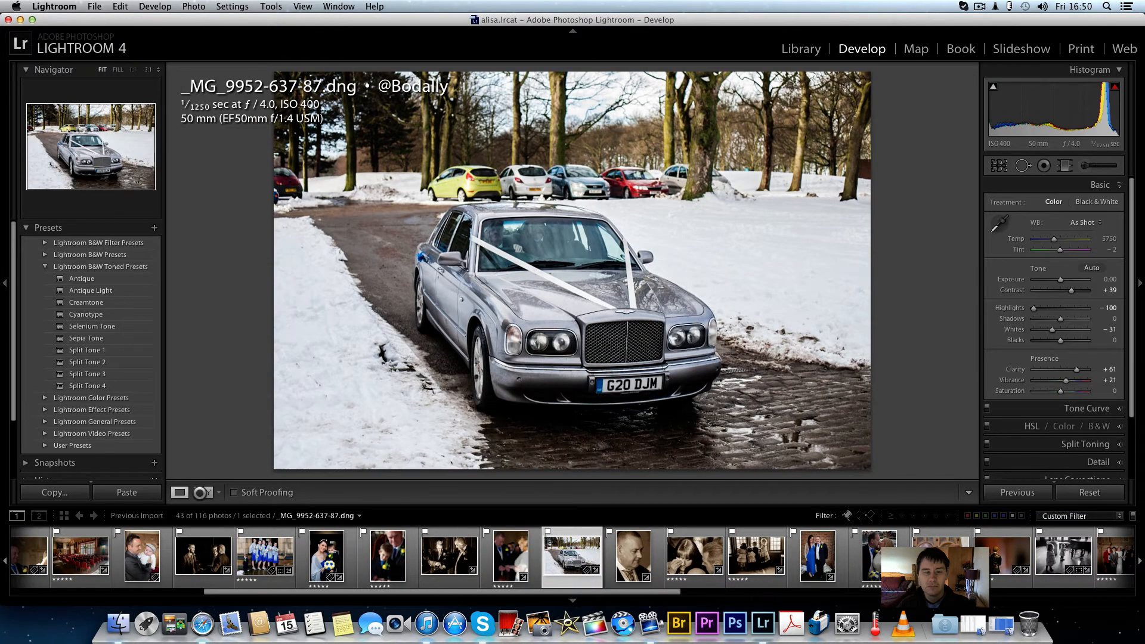
pyautogui.press('u')
# - Check the sepia photos of the tearful woman and the children at the window, and unflag the upright black-and-white couple photo
pyautogui.press('Right')
pyautogui.press('Right')
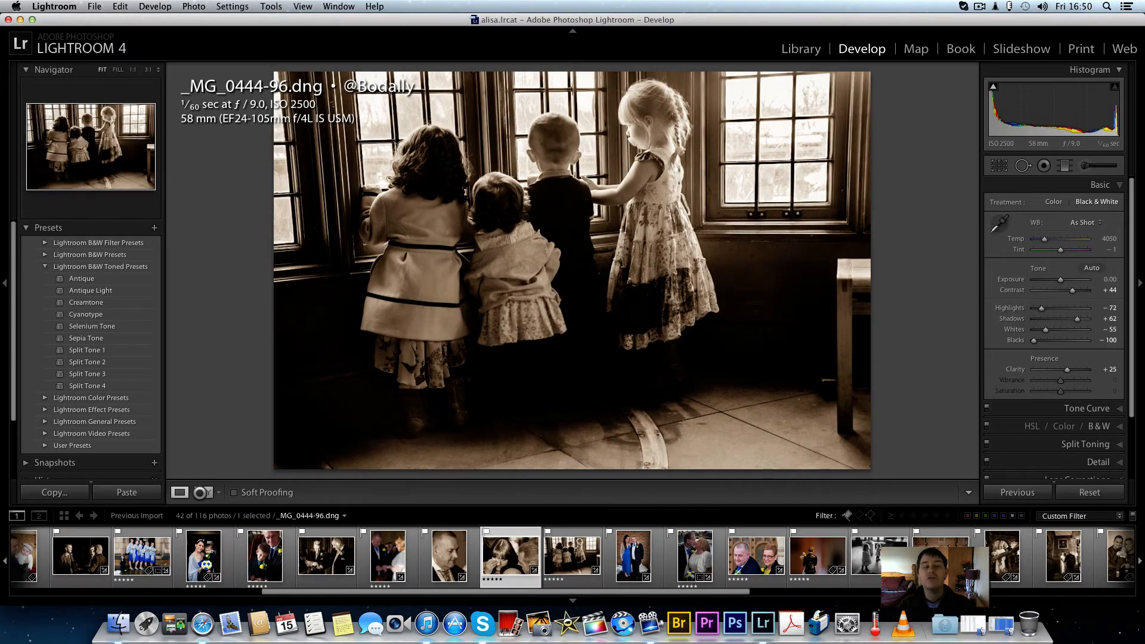
pyautogui.press('Left')
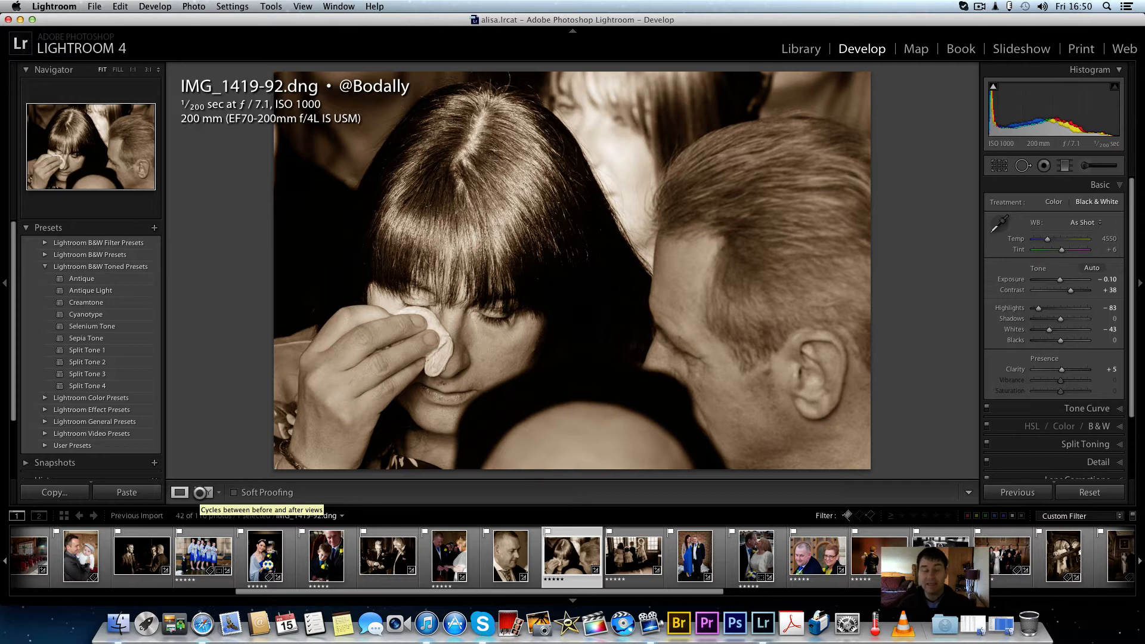
pyautogui.press('Right')
pyautogui.press('Right')
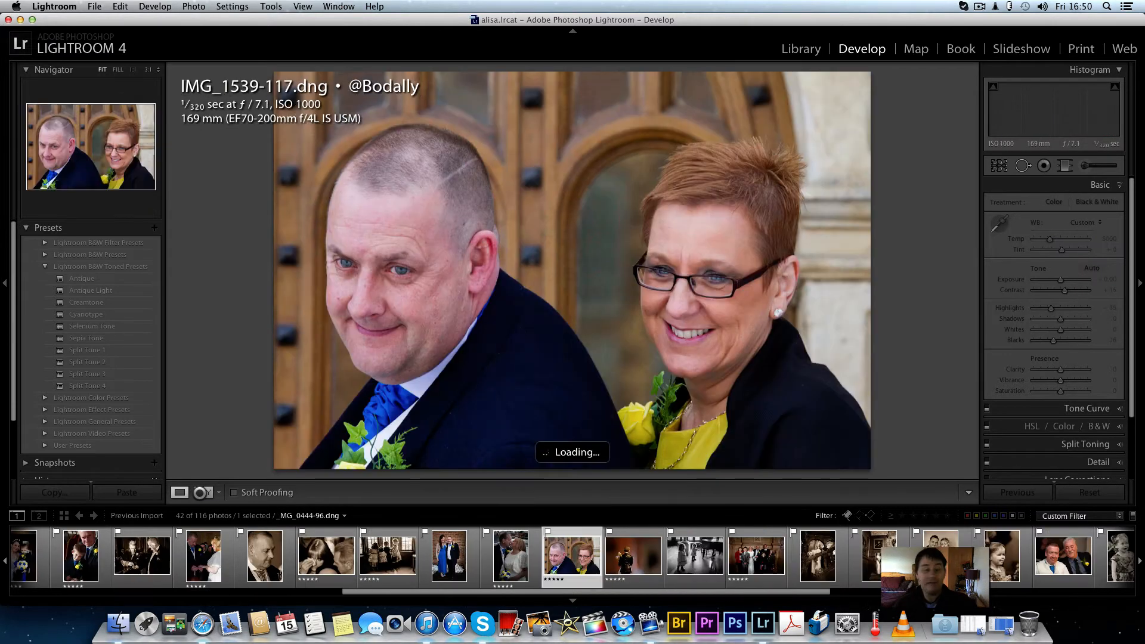
pyautogui.press('Left')
pyautogui.press('u')
# - Review the picks from the couple by the wooden door through the piano and group shots to the sepia family portrait
pyautogui.press('Right')
pyautogui.press('Right')
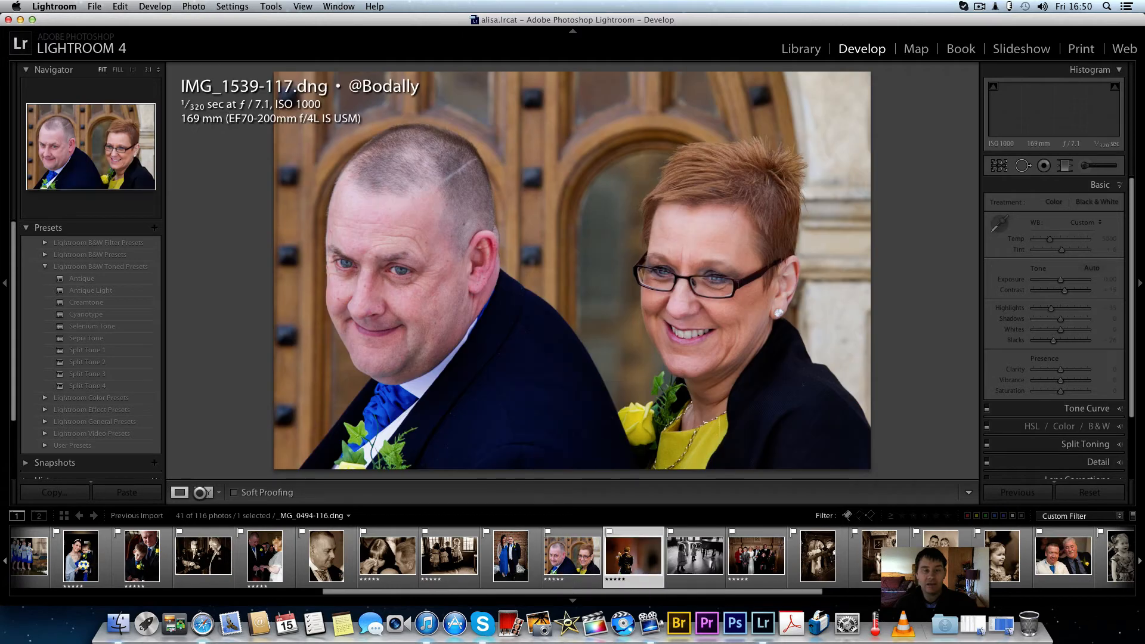
pyautogui.press('Right')
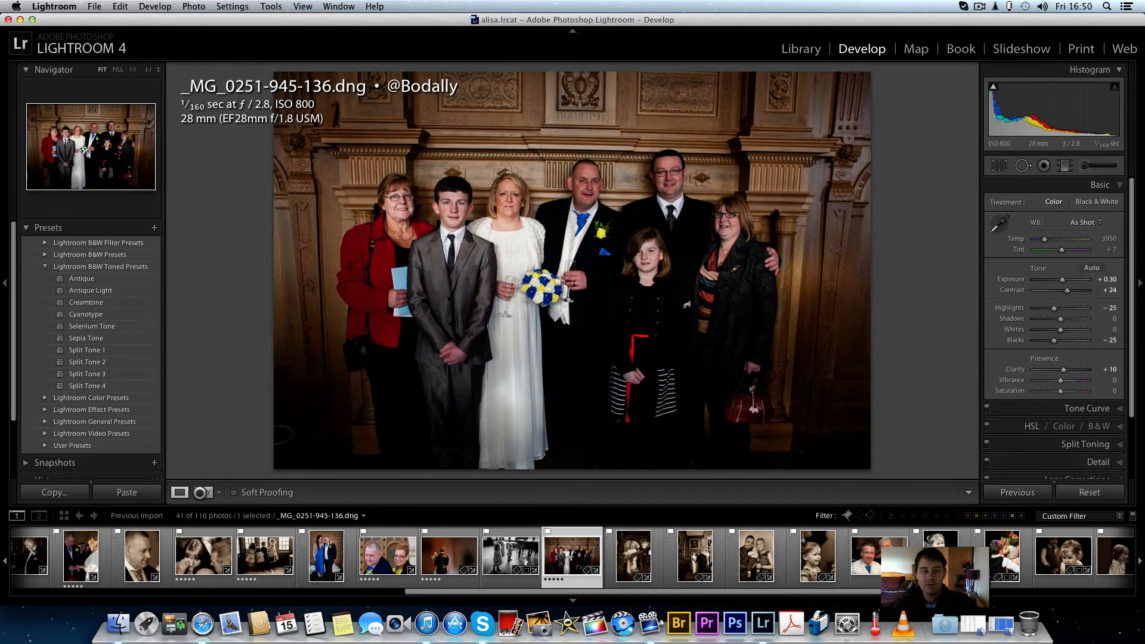
pyautogui.press('Left')
pyautogui.press('Left')
pyautogui.press('Right')
pyautogui.press('Right')
pyautogui.press('Right')
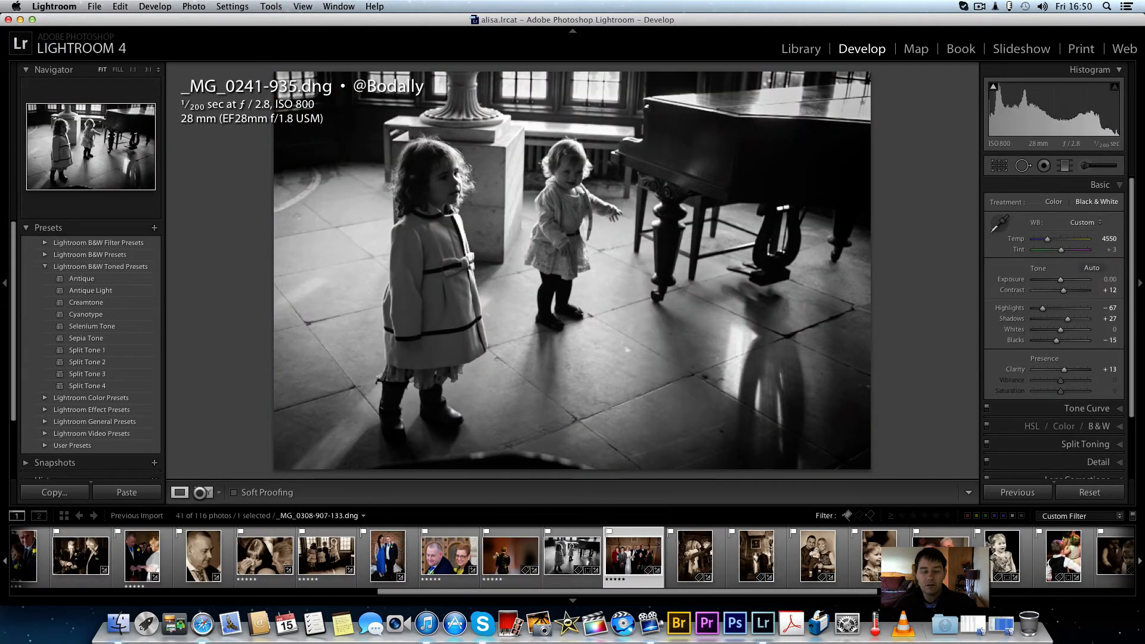
pyautogui.press('Right')
pyautogui.press('Right')
pyautogui.press('Right')
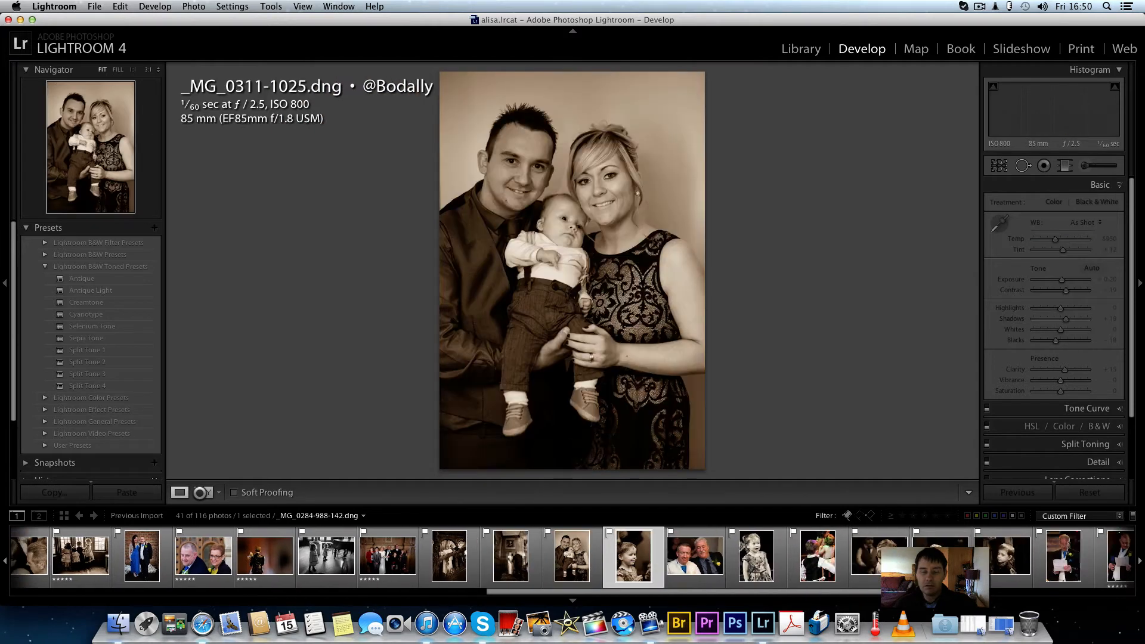
# - Compare the little girls' portraits around the two smiling men and remove the pick flag from the sepia one before the men
pyautogui.press('Right')
pyautogui.press('Right')
pyautogui.press('Right')
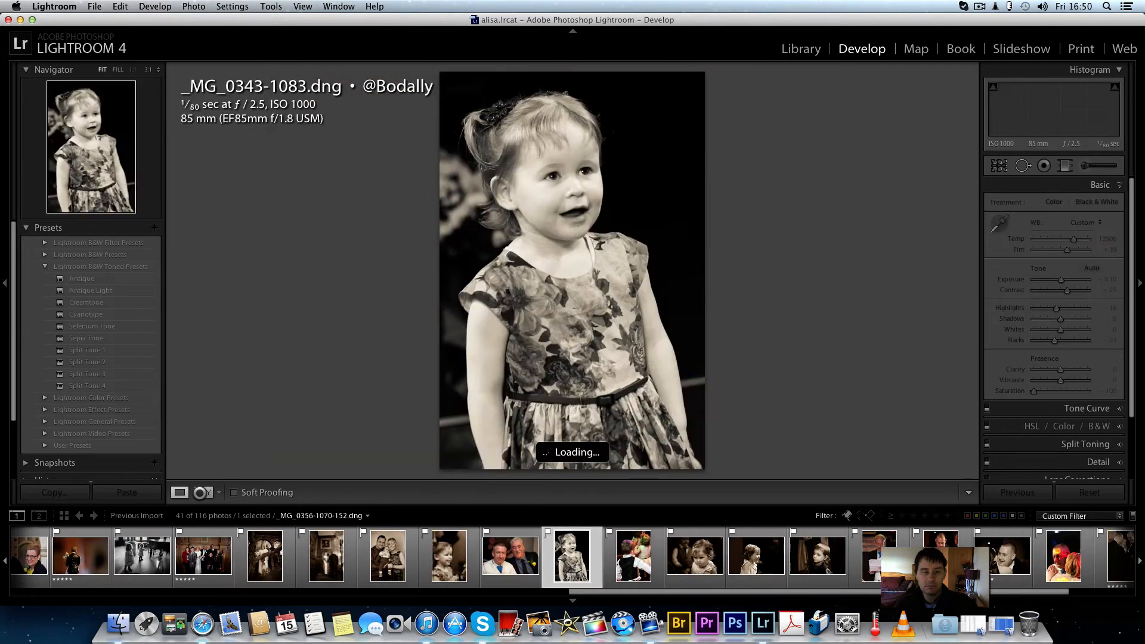
pyautogui.press('Left')
pyautogui.press('Left')
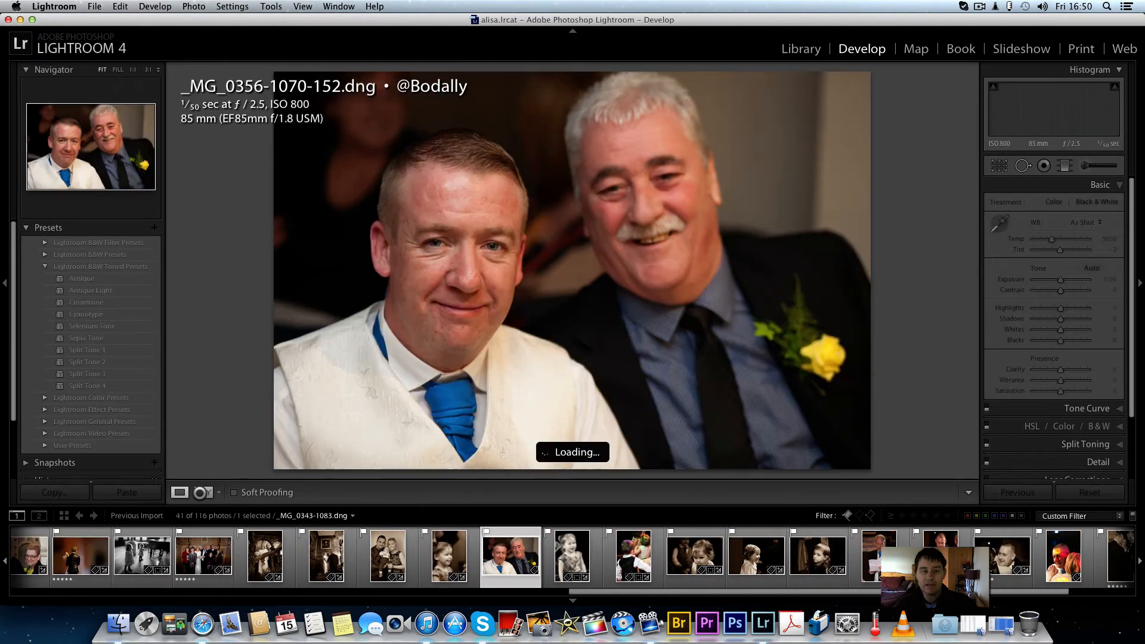
pyautogui.press('Right')
pyautogui.press('Right')
pyautogui.press('Right')
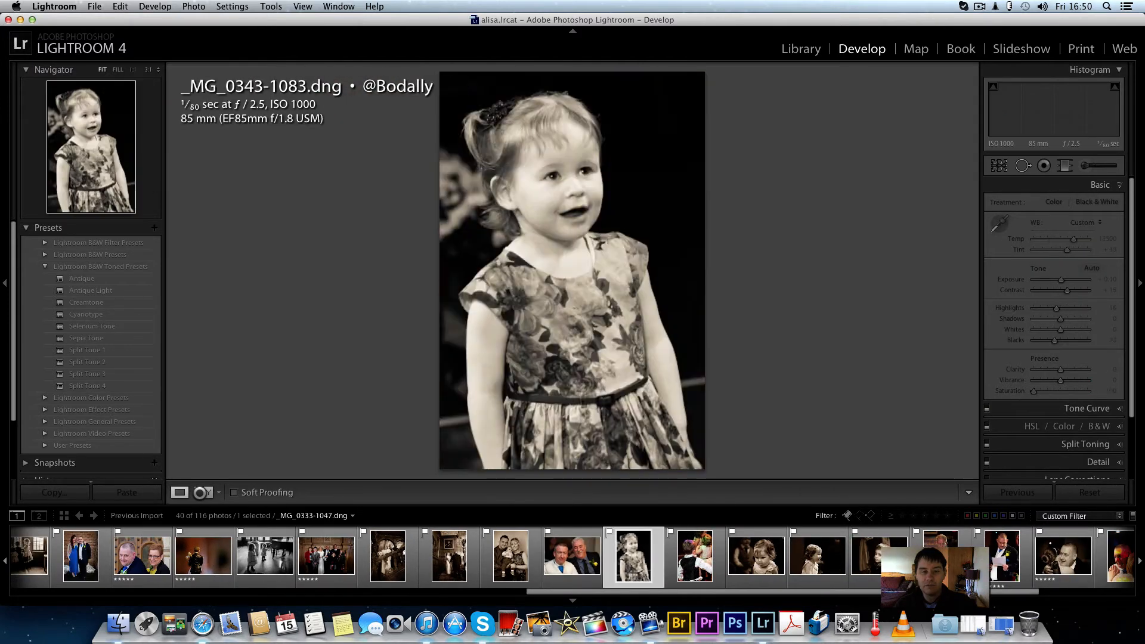
# - Review the sepia children's portraits and the photo of the man in glasses reading a speech
pyautogui.press('Right')
pyautogui.press('Right')
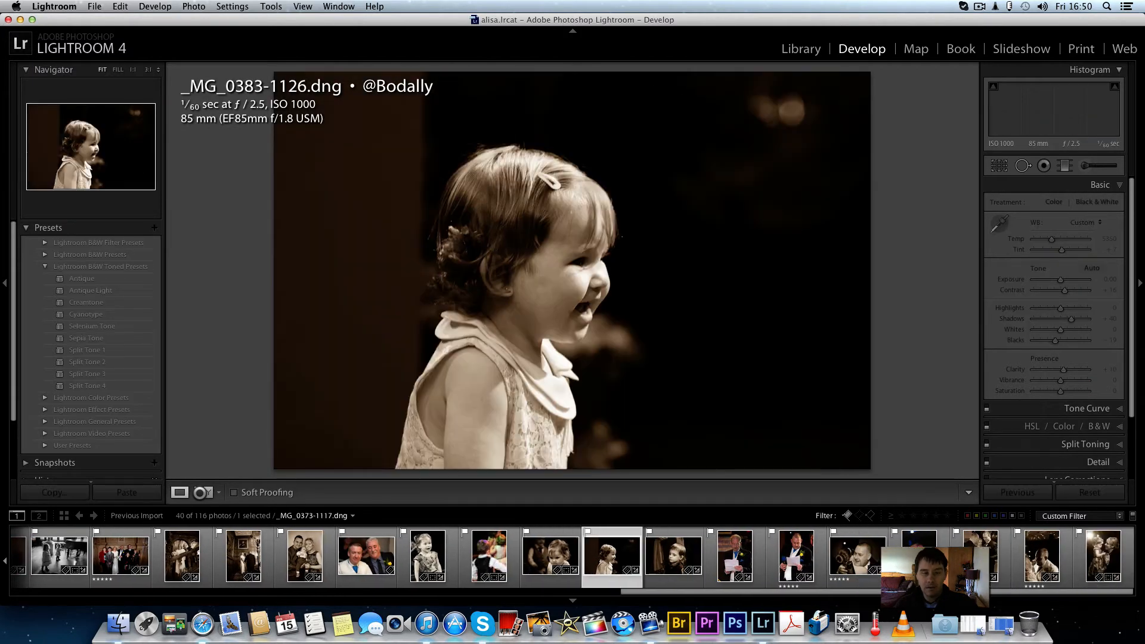
pyautogui.press('Left')
pyautogui.press('Left')
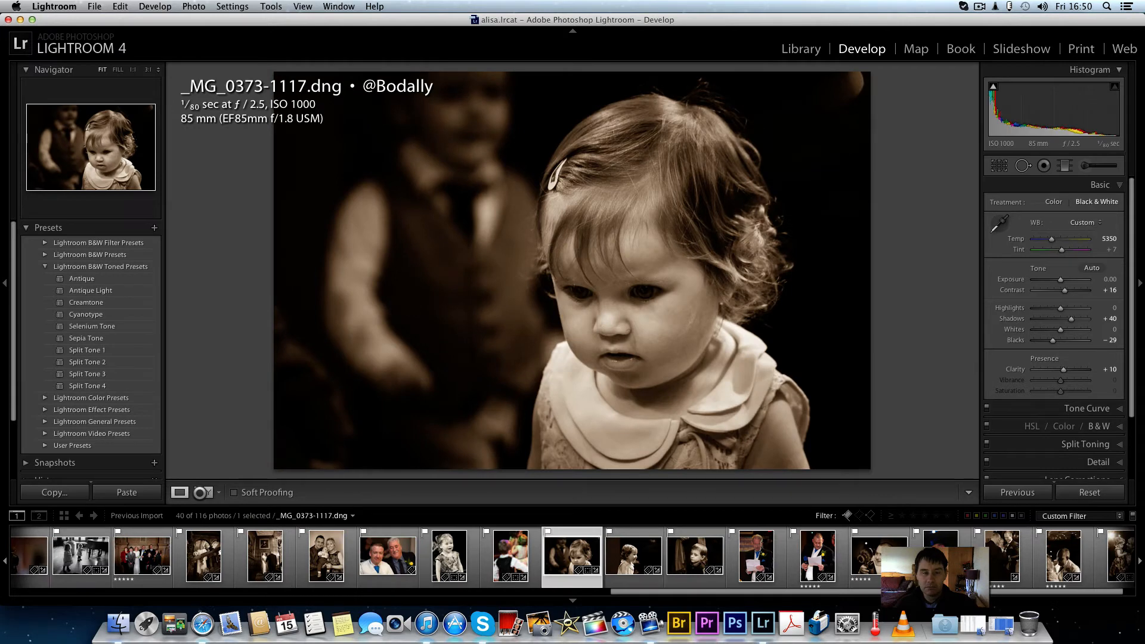
pyautogui.press('Right')
pyautogui.press('Right')
pyautogui.press('Right')
pyautogui.press('Right')
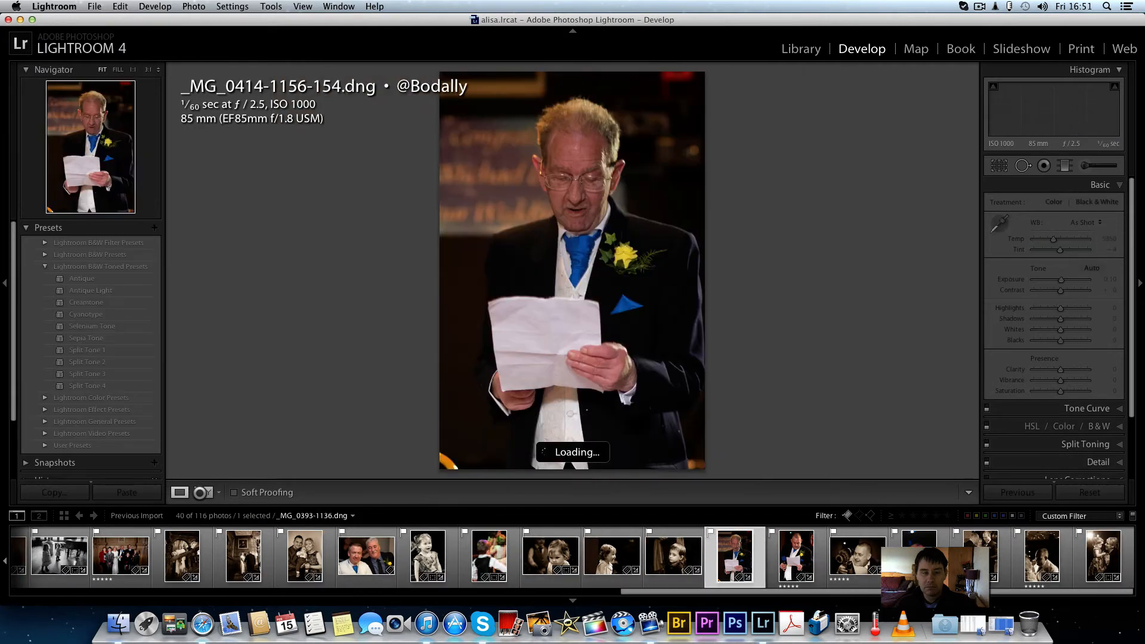
# - Compare the two speech photos and examine the sepia shots of the hugging and dancing couples
pyautogui.press('Left')
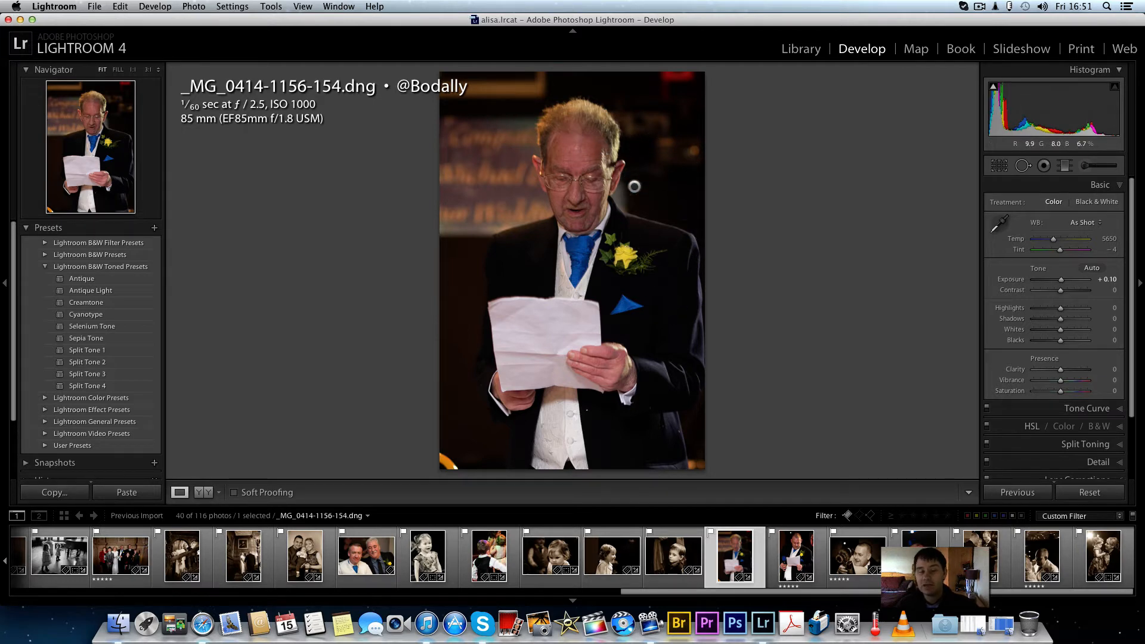
pyautogui.press('Right')
pyautogui.press('Right')
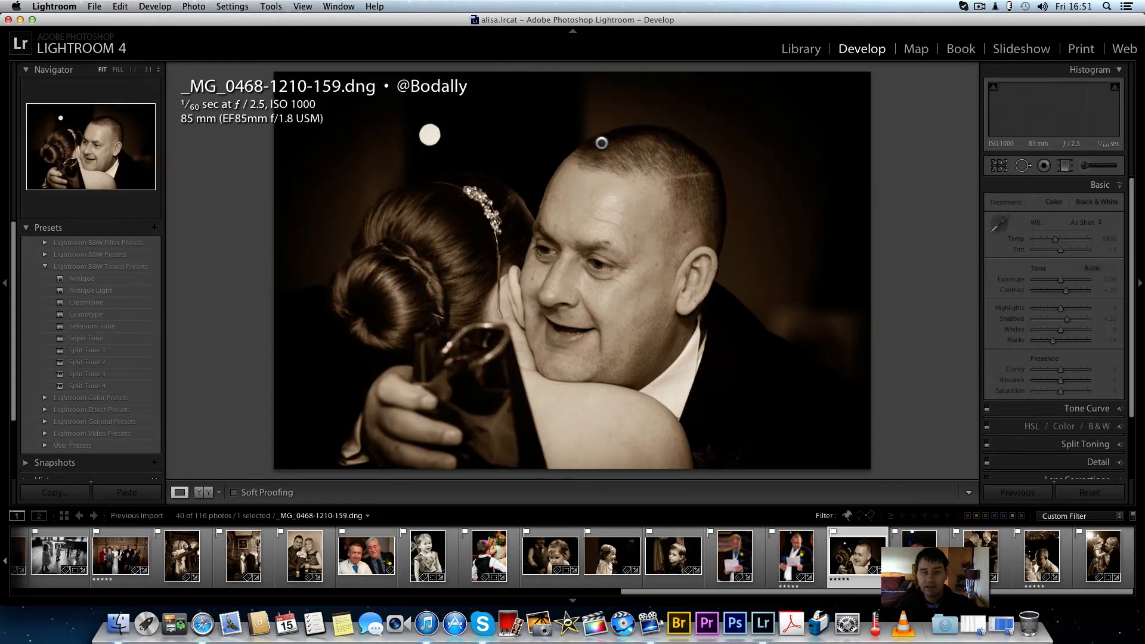
pyautogui.press('Left')
pyautogui.press('Right')
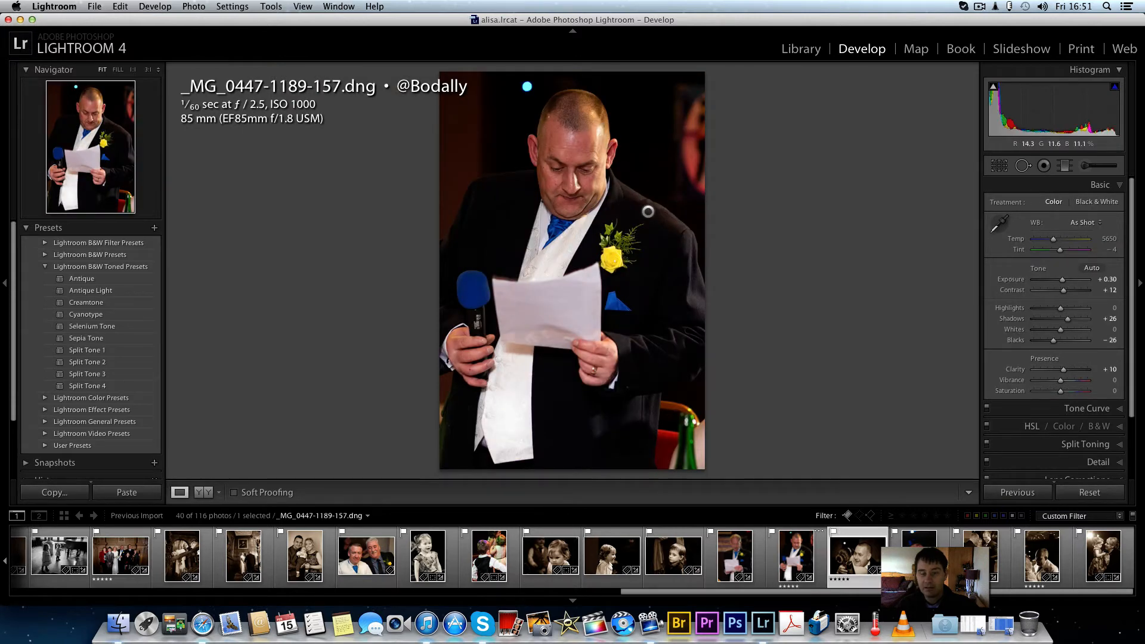
pyautogui.press('Right')
pyautogui.press('Right')
pyautogui.press('Right')
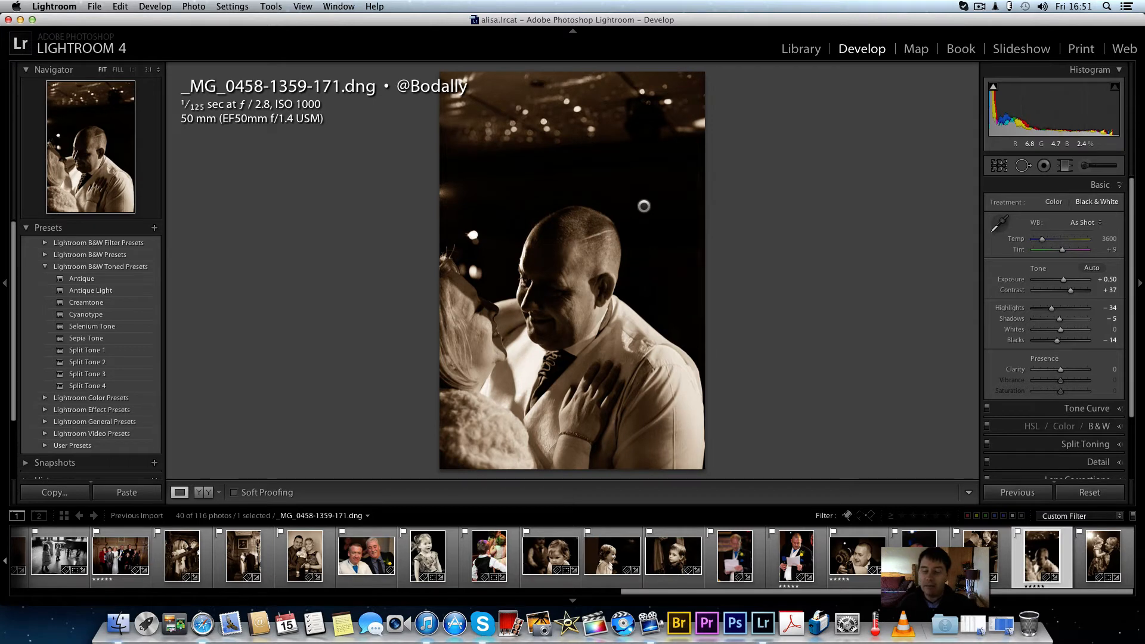
pyautogui.press('Left')
pyautogui.press('Left')
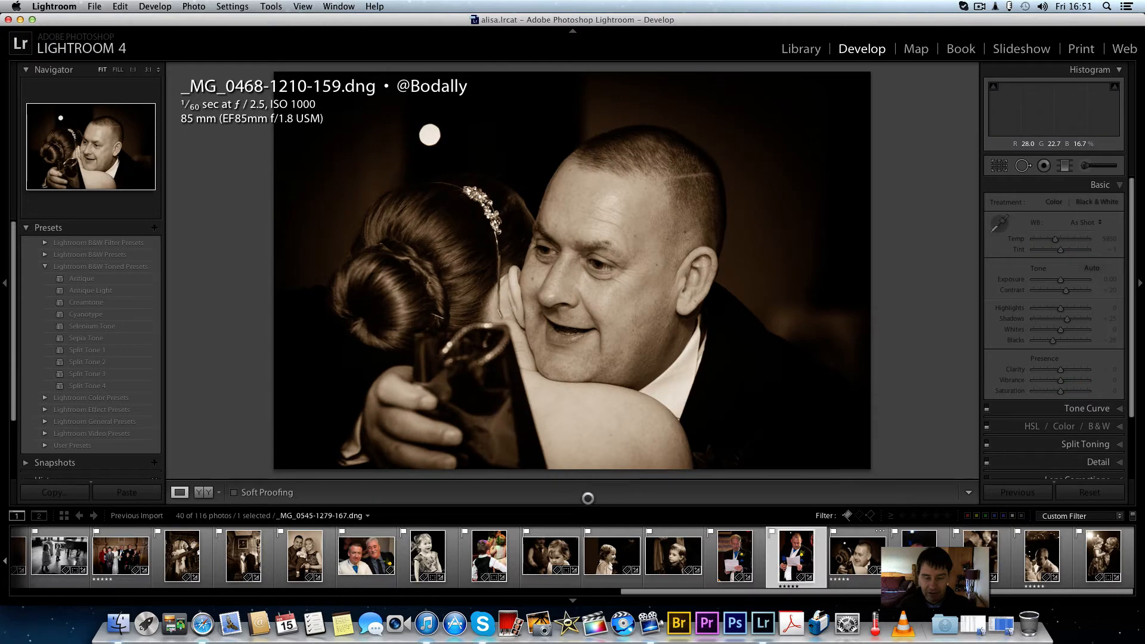
# - Return to the start of the picks and open the photo of the man adjusting his collar
pyautogui.click(764, 584)
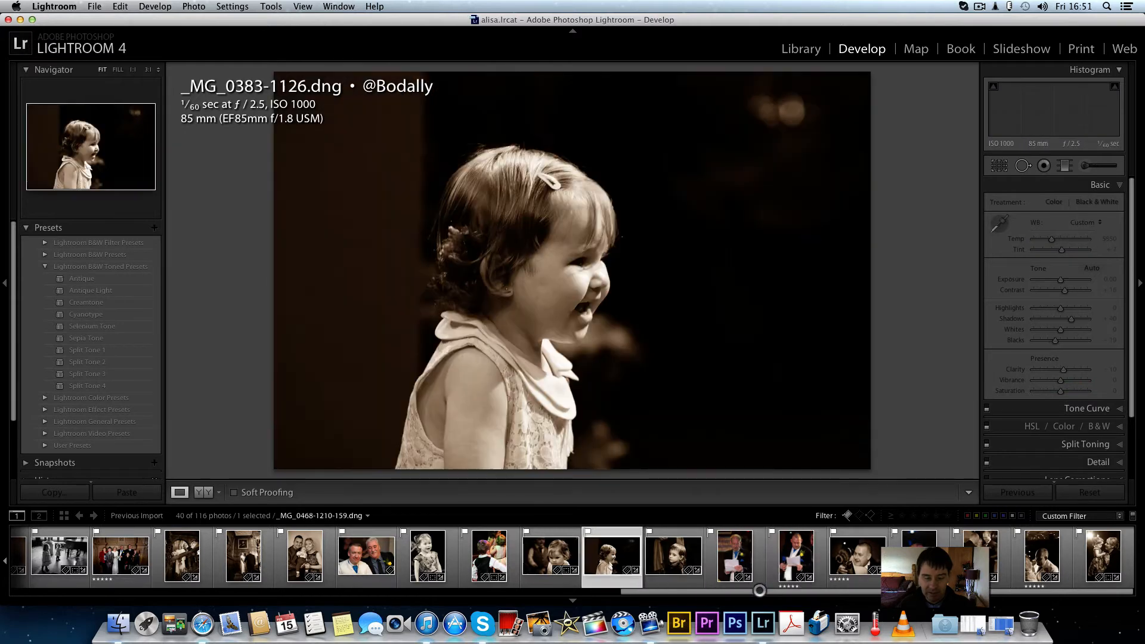
pyautogui.moveTo(364, 588); pyautogui.dragTo(143, 588)
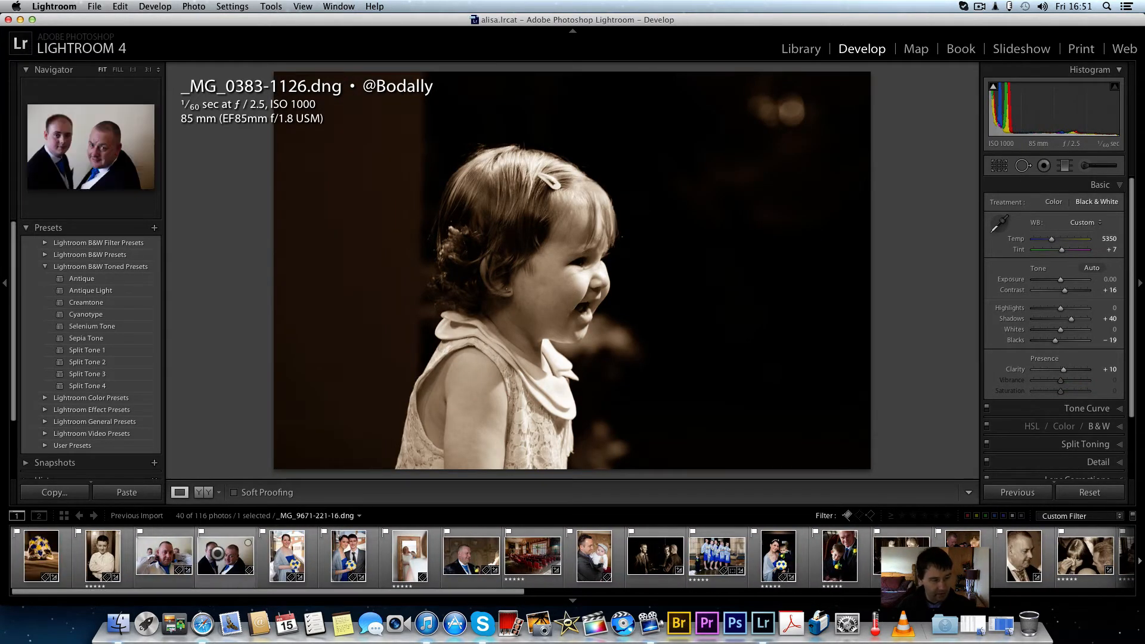
pyautogui.click(155, 553)
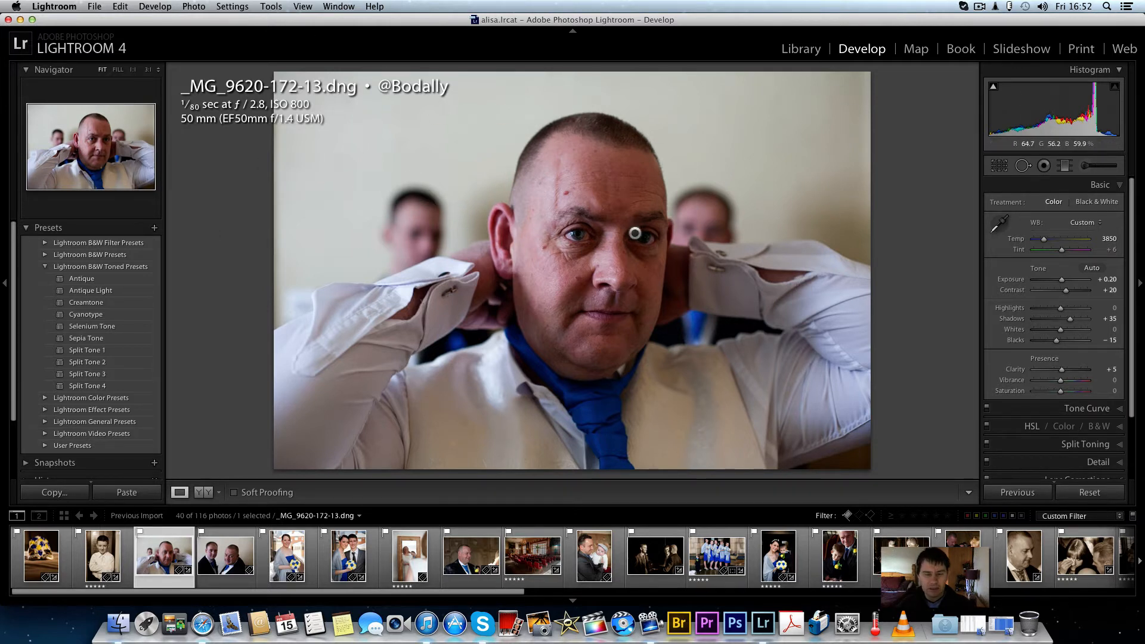
# - Show the photos in the Library grid, turn off the flag filter and browse the whole shoot
pyautogui.click(798, 49)
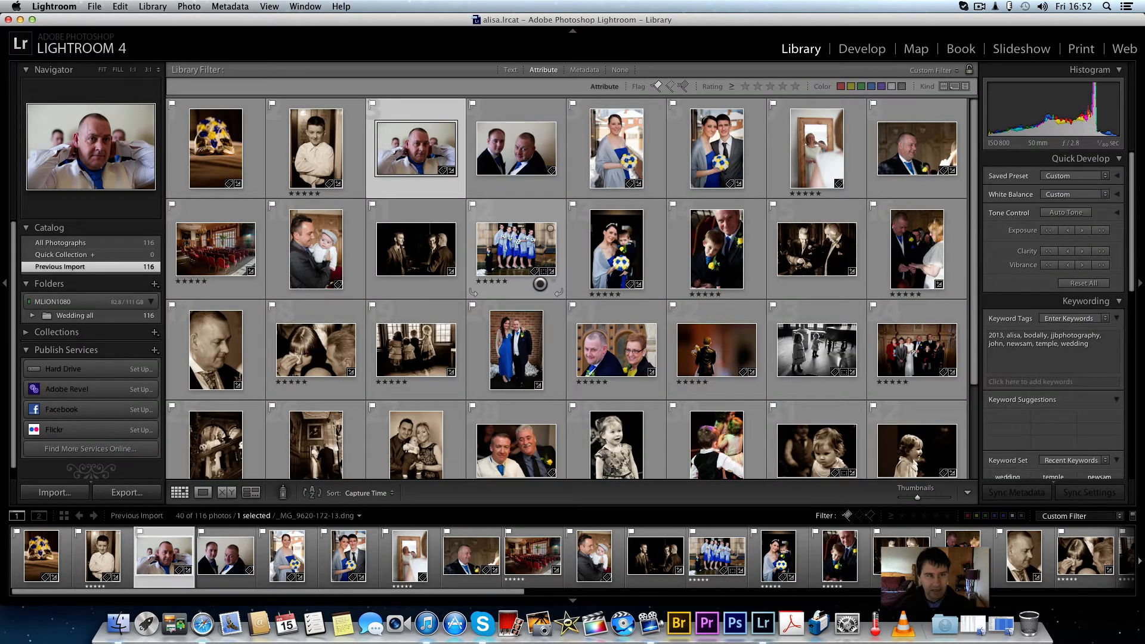
pyautogui.scroll(-3, 539, 283)
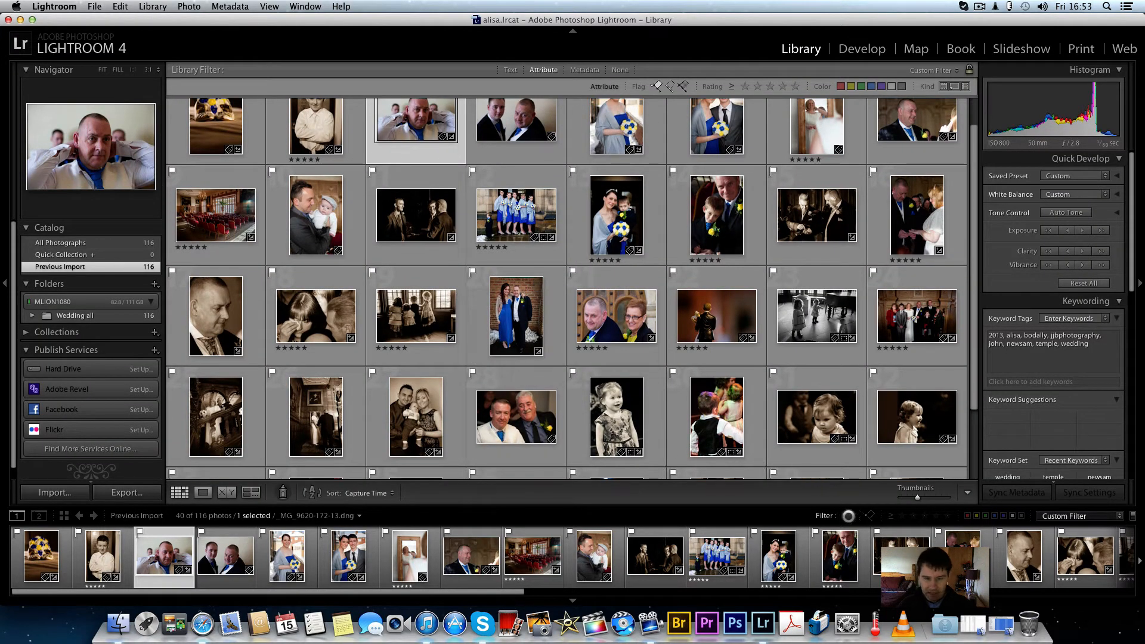
pyautogui.click(847, 516)
pyautogui.scroll(-15, 716, 352)
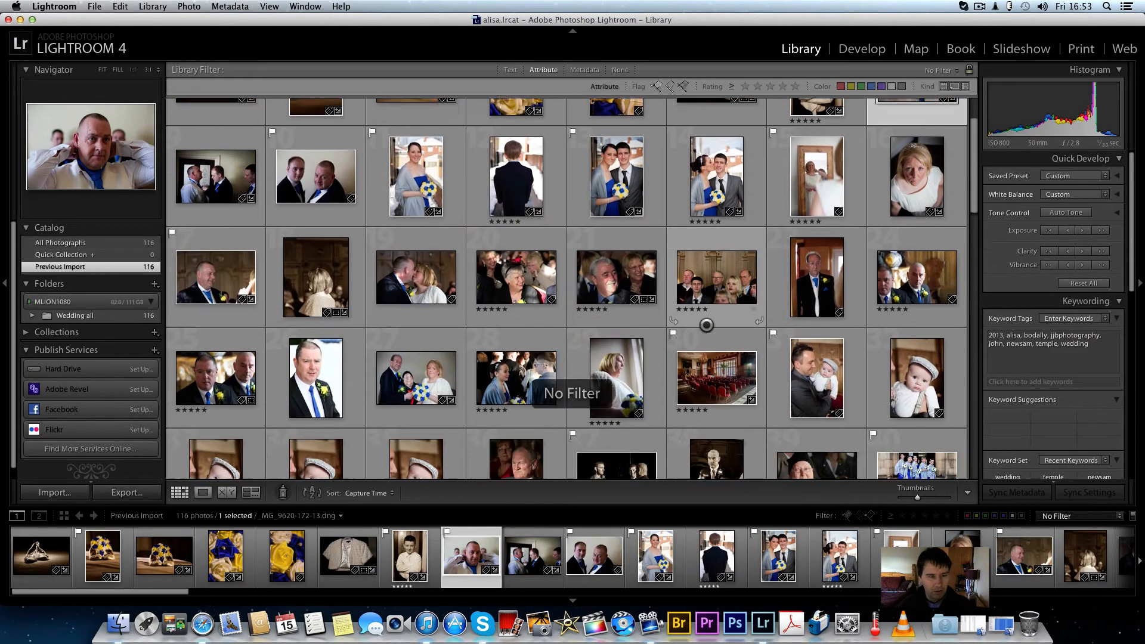
pyautogui.scroll(-10, 706, 325)
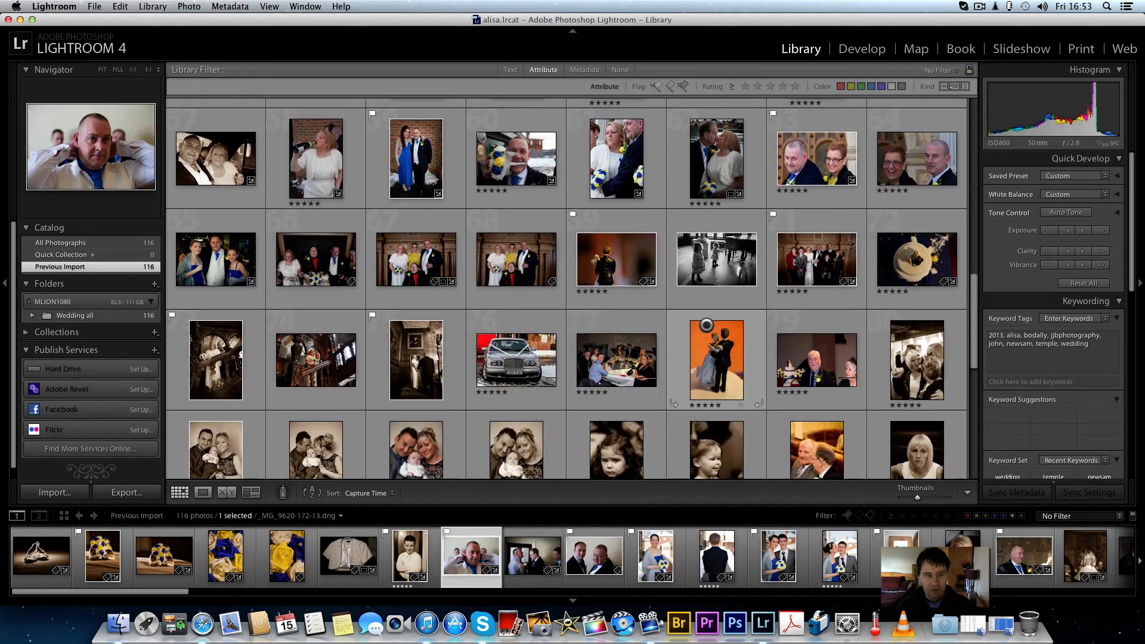
# - Browse the remaining photos of the whole shoot, return to the beginning and filter the grid to flagged photos only
pyautogui.scroll(-3, 721, 325)
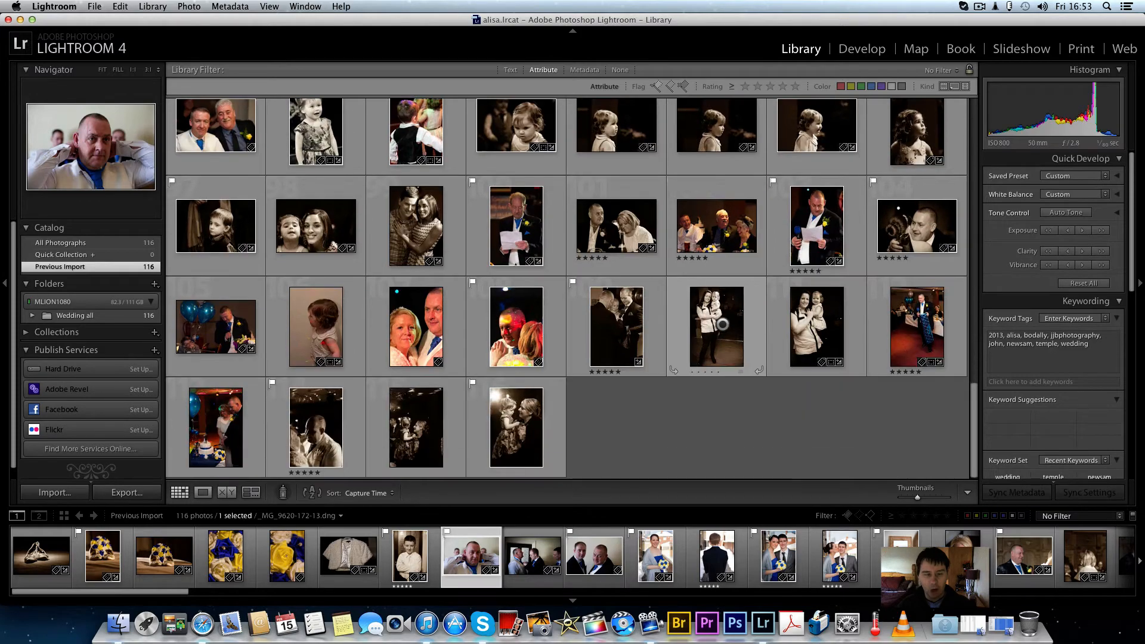
pyautogui.scroll(20, 749, 327)
pyautogui.scroll(15, 759, 355)
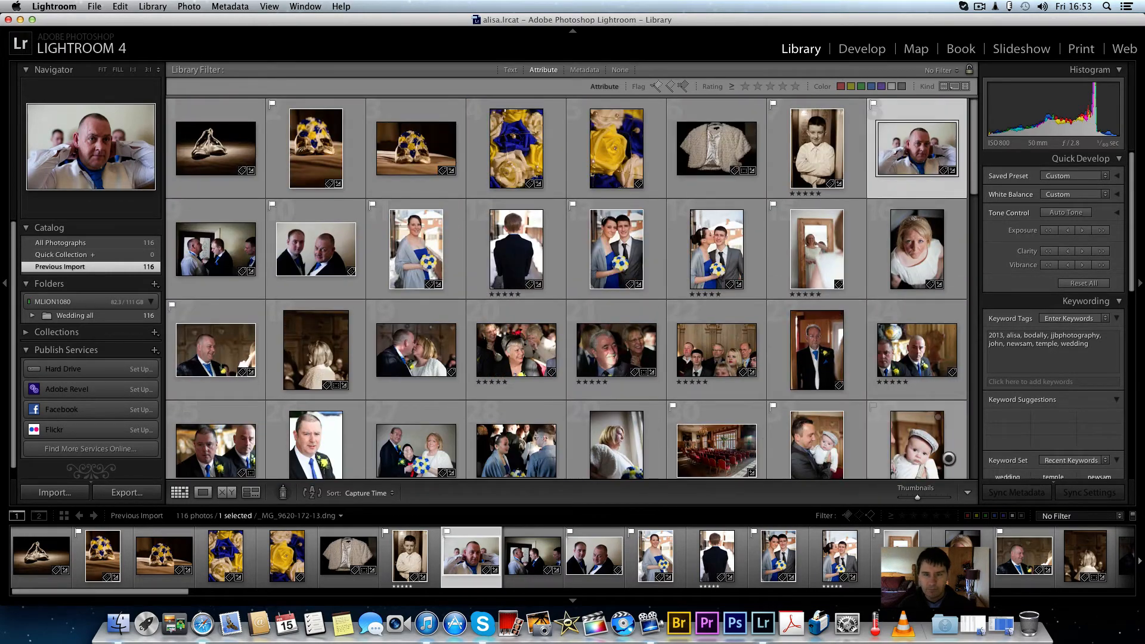
pyautogui.click(843, 516)
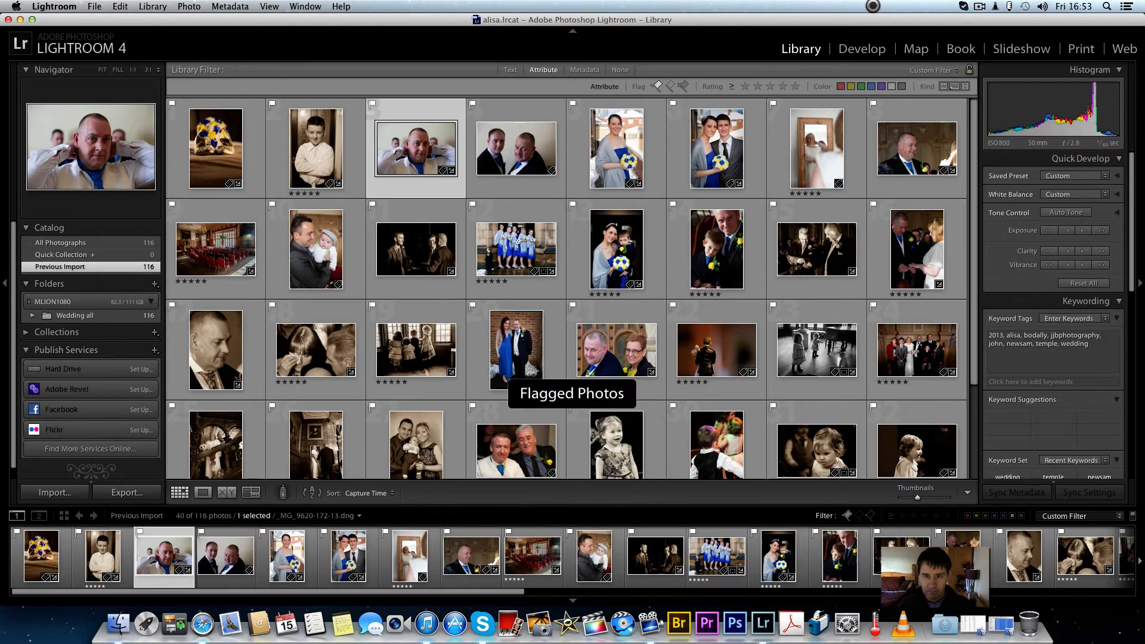
# - Reset the develop settings of the photo of the man adjusting his collar, undo the reset and return to the Library grid
pyautogui.click(859, 46)
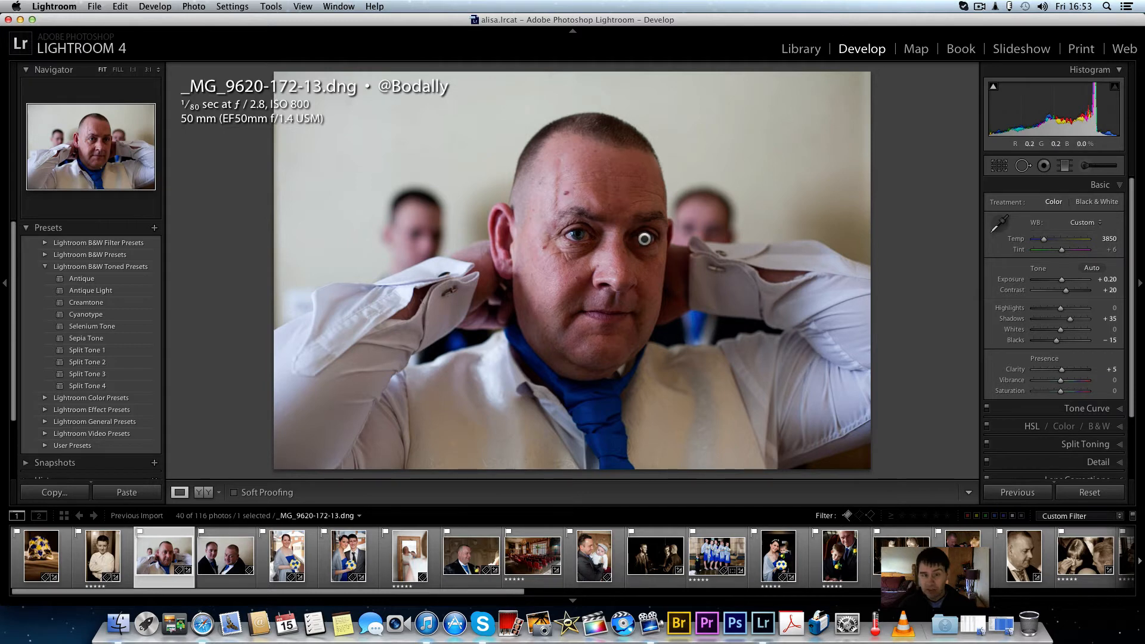
pyautogui.press('shift')
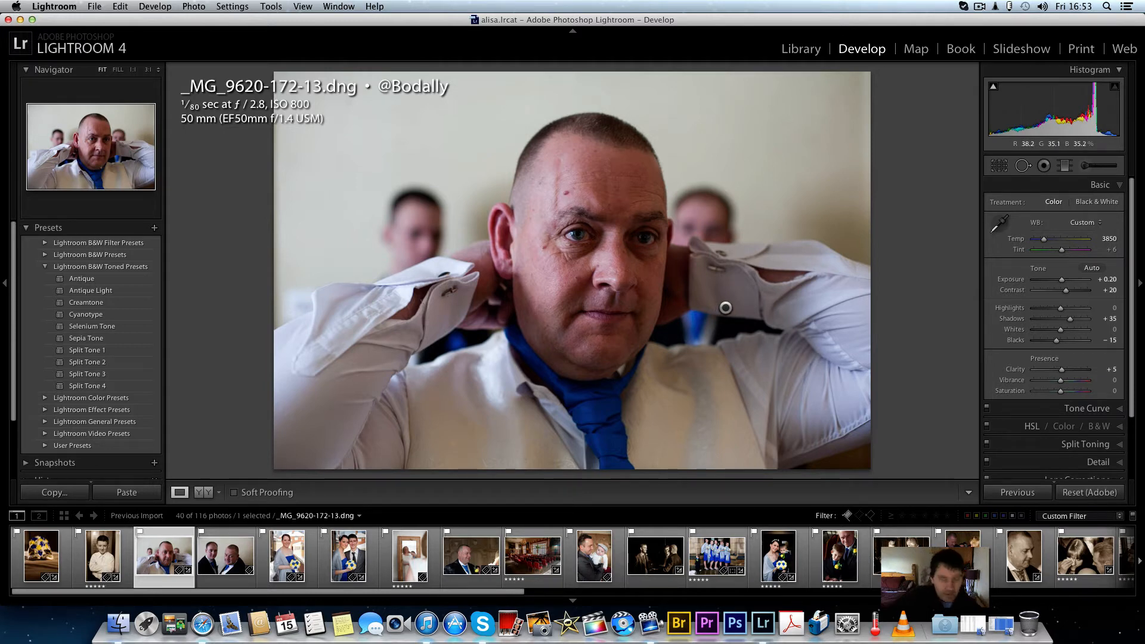
pyautogui.press('super+shift+r')
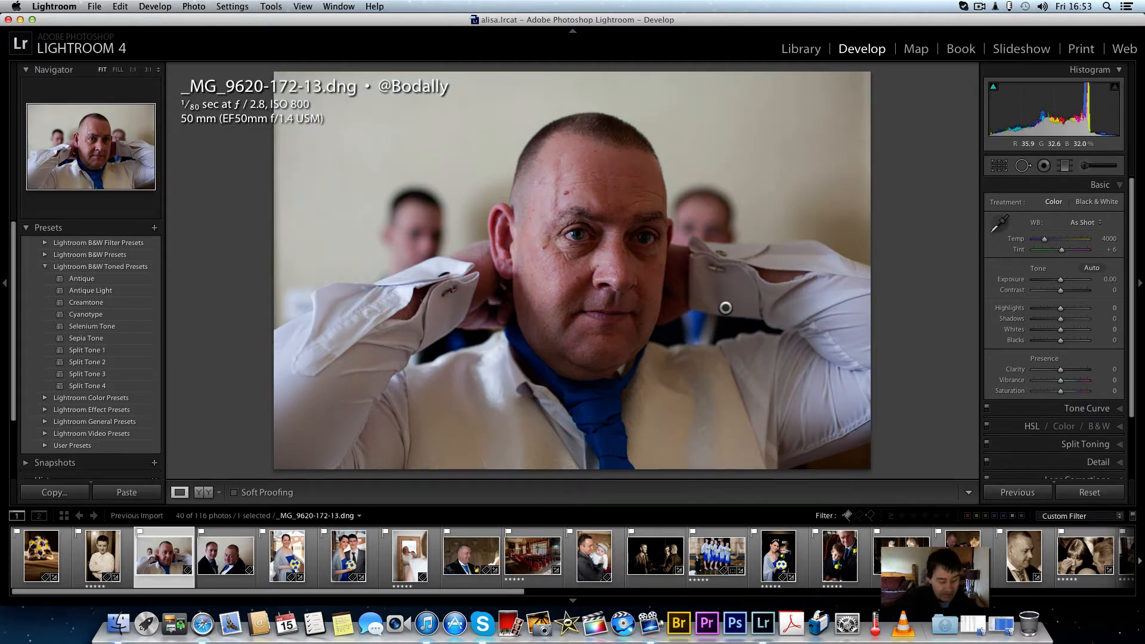
pyautogui.press('super+z')
pyautogui.press('super+z')
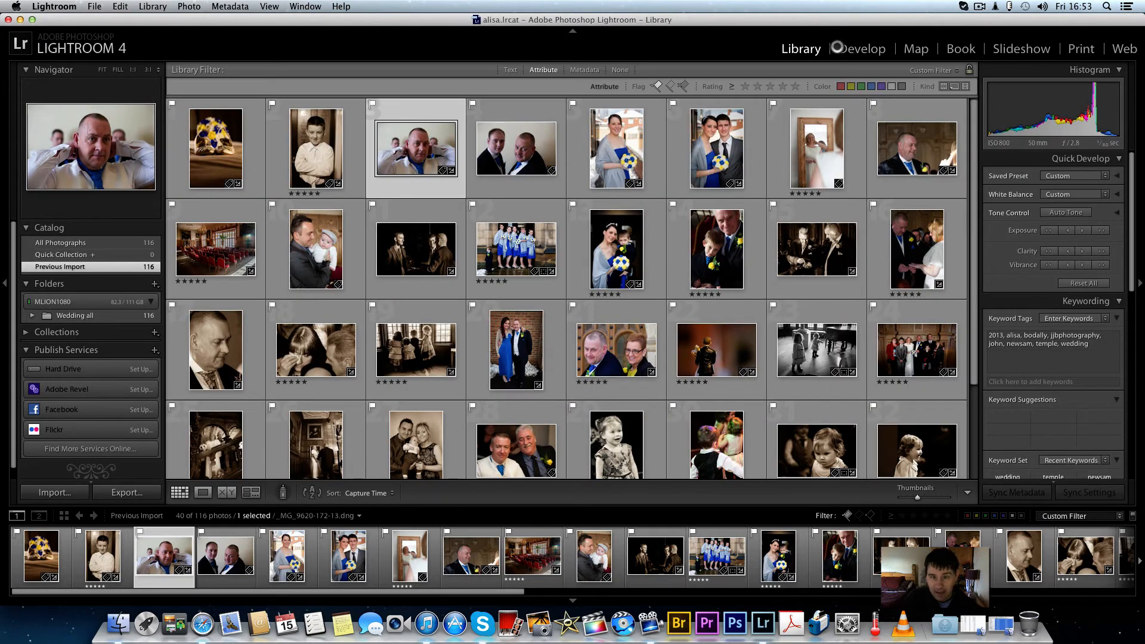
# - Review the bridal shoes, the sepia boy portrait and the man adjusting his collar in the Develop module
pyautogui.click(861, 49)
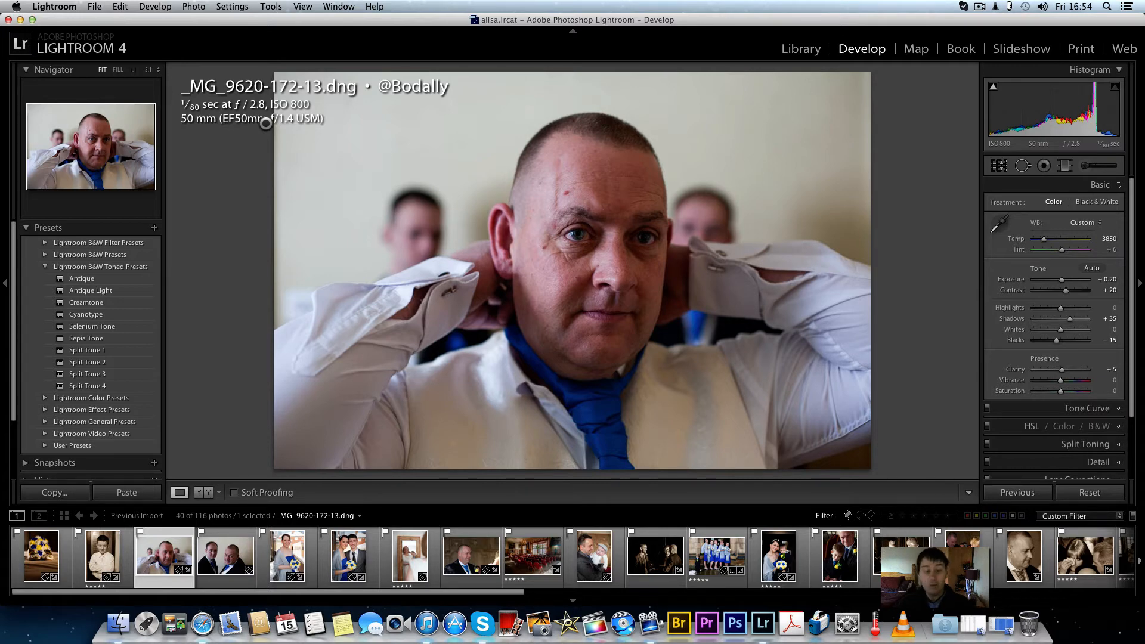
pyautogui.click(51, 552)
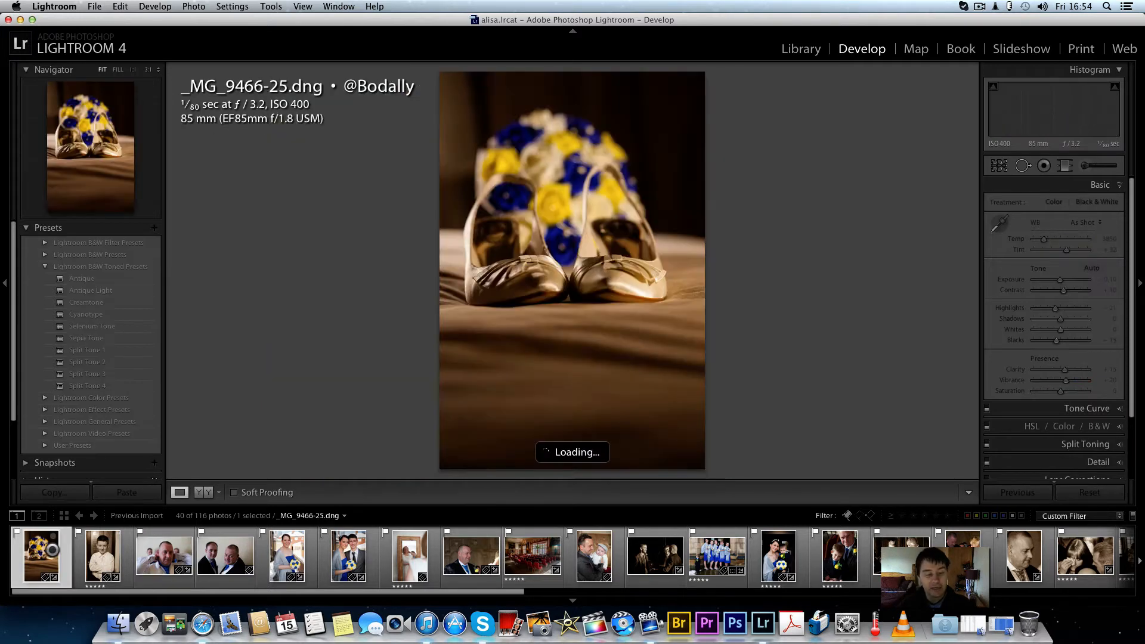
pyautogui.press('Right')
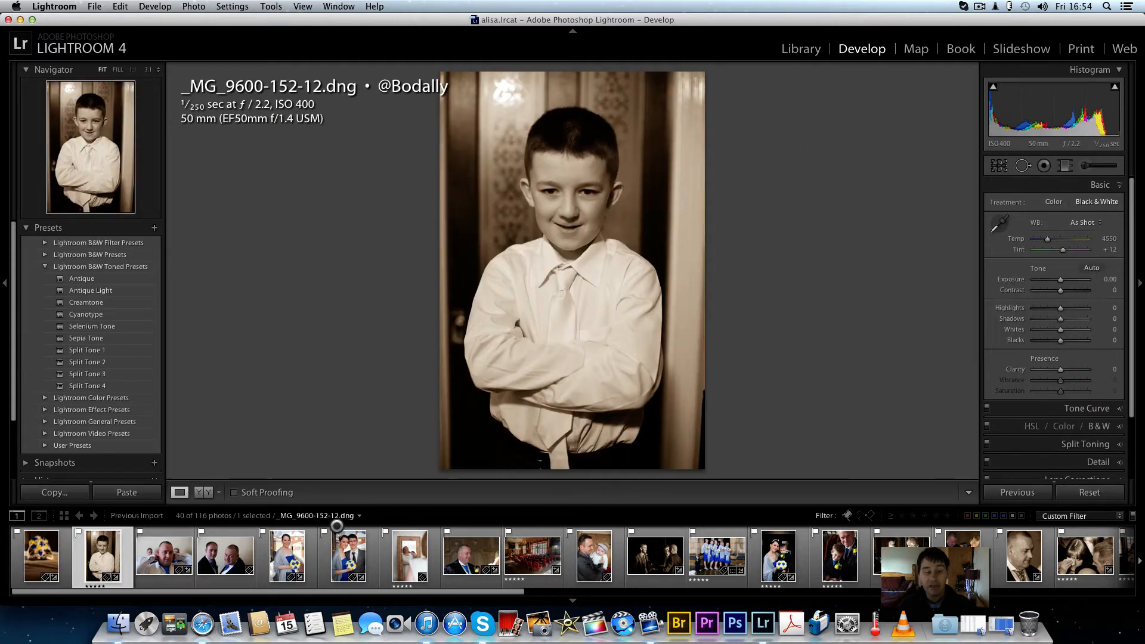
pyautogui.press('Right')
pyautogui.press('Left')
pyautogui.press('Left')
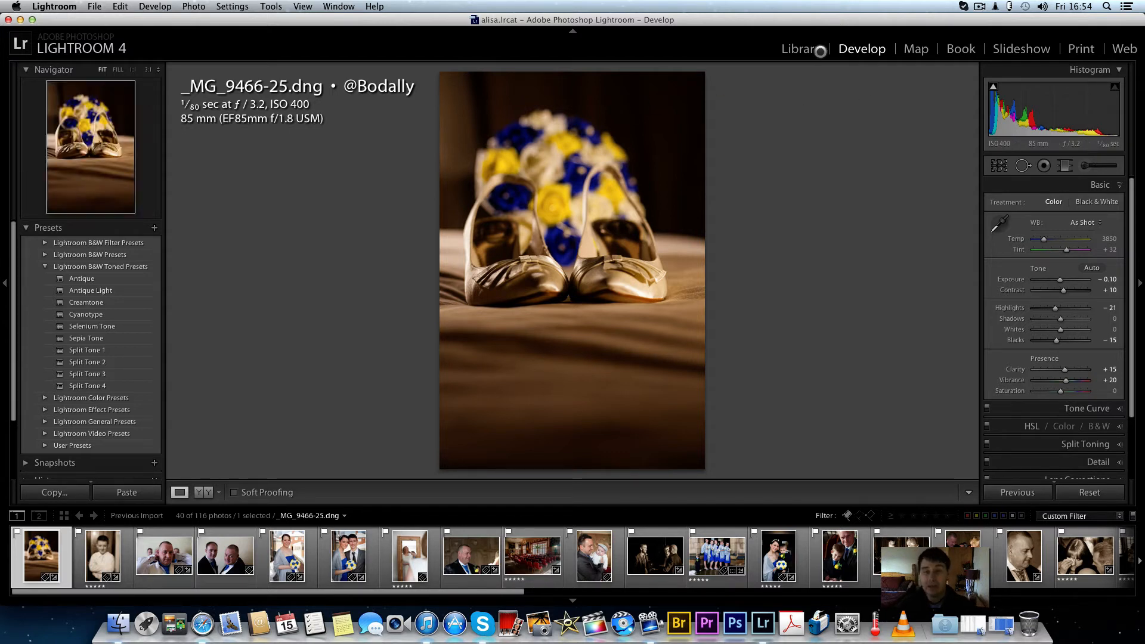
pyautogui.press('Right')
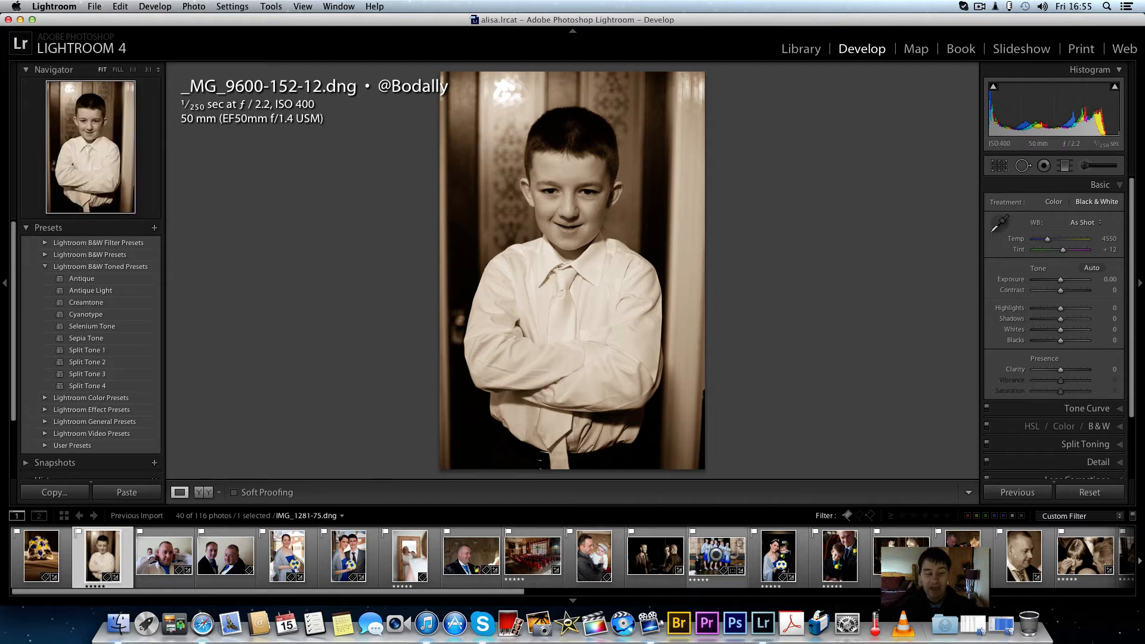
pyautogui.click(163, 540)
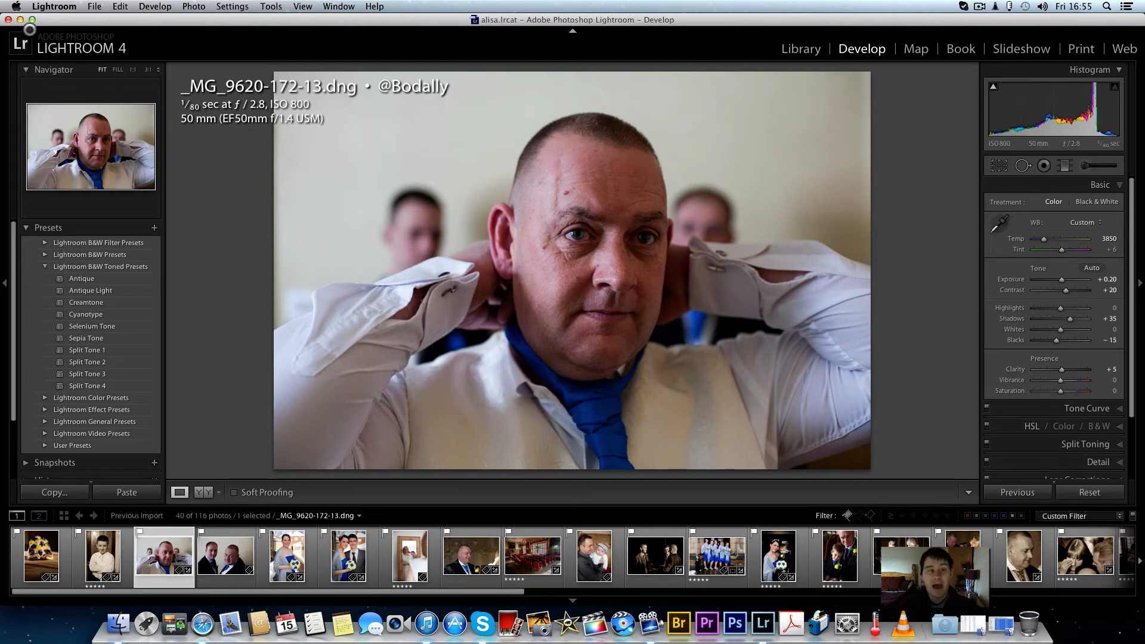
# - Minimise Lightroom and open the wedding jpegs fixed folder of the January 26th wedding, inside weddings 2013 on the OSX DUMP drive
pyautogui.click(20, 20)
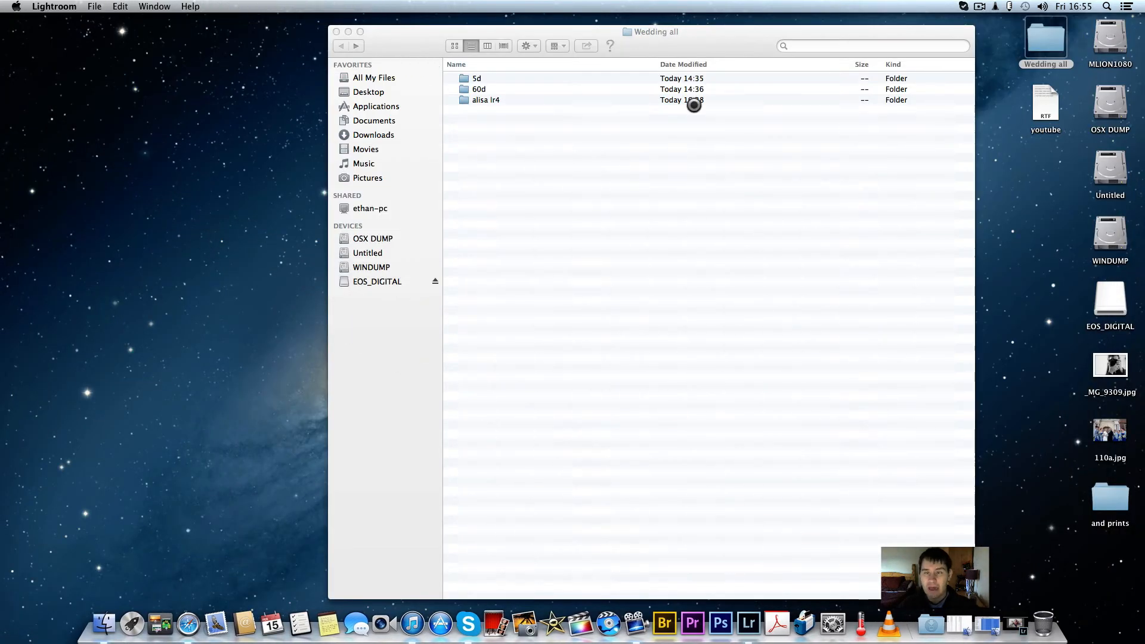
pyautogui.click(1108, 106)
pyautogui.doubleClick(1108, 106)
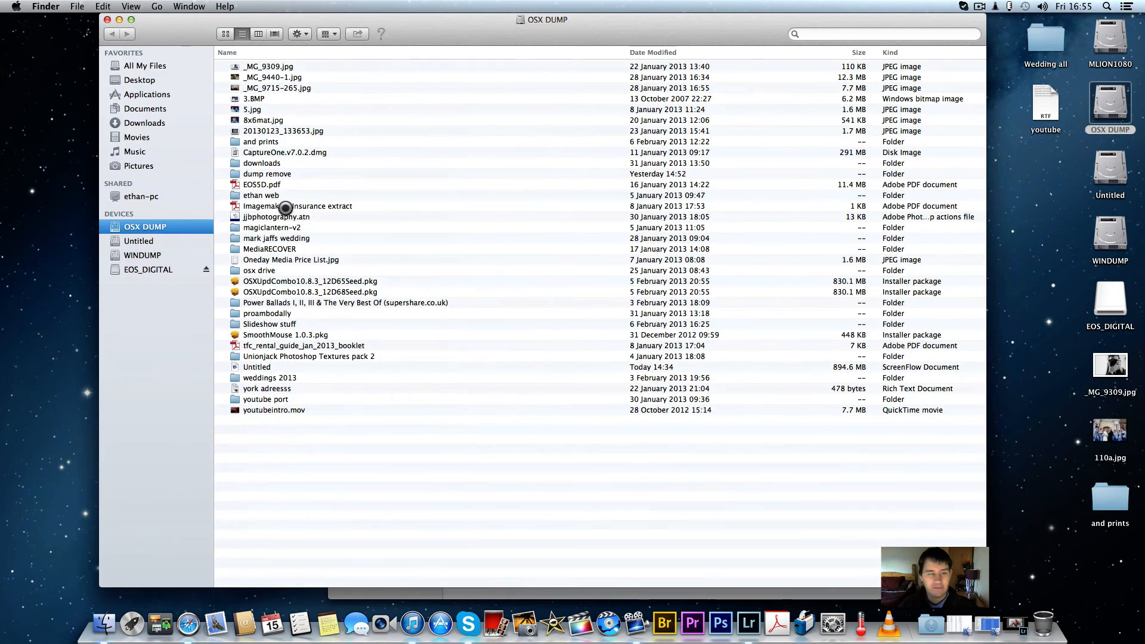
pyautogui.doubleClick(251, 378)
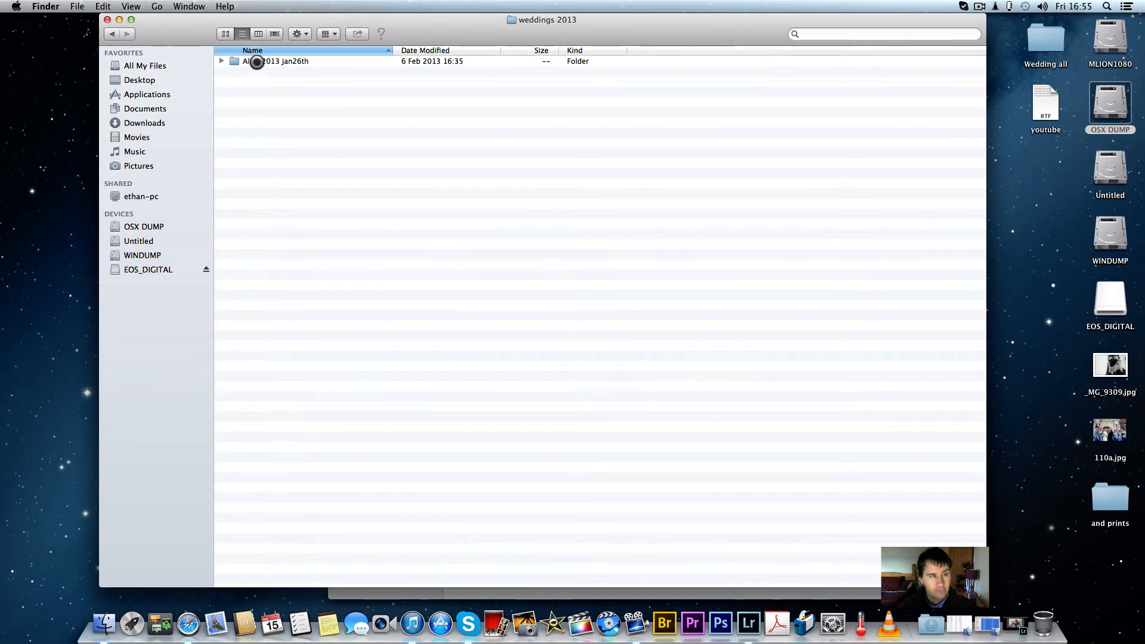
pyautogui.doubleClick(252, 62)
pyautogui.doubleClick(263, 94)
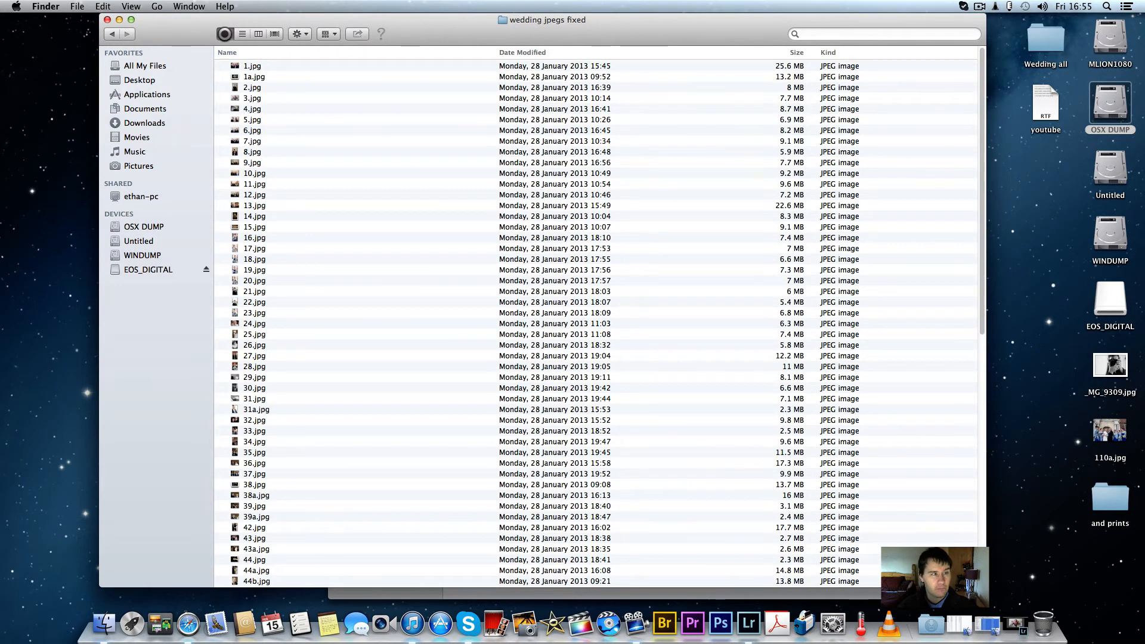
# - Display the finished JPEGs as icons, browse them and preview the sepia group portrait 12.jpg at large size
pyautogui.click(227, 34)
pyautogui.scroll(-3, 406, 292)
pyautogui.scroll(-10, 406, 293)
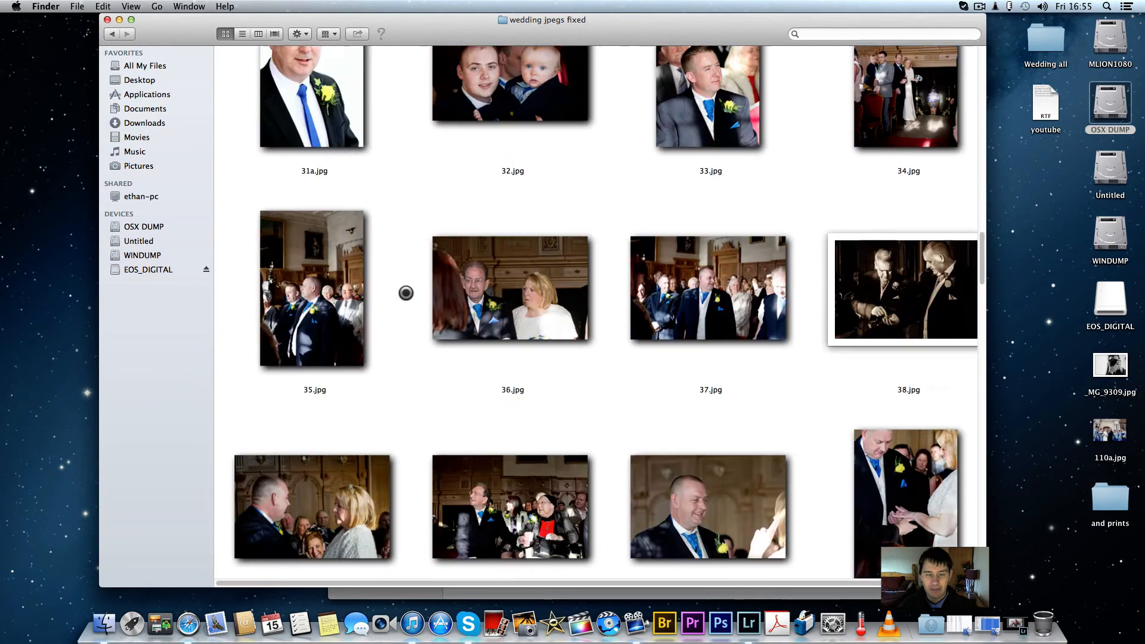
pyautogui.scroll(9, 406, 292)
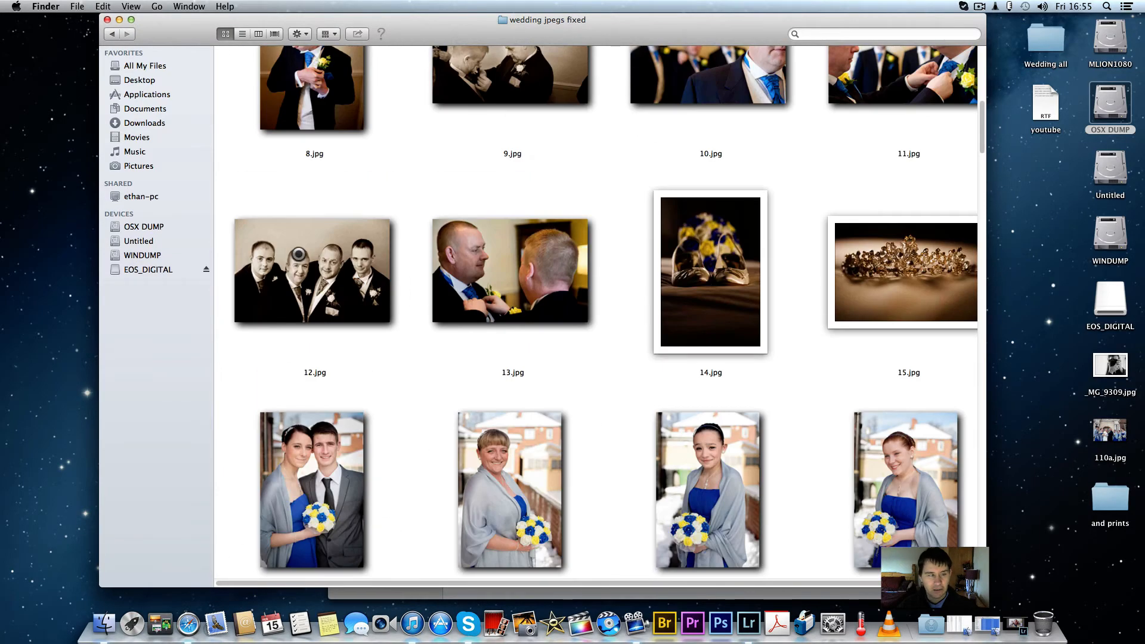
pyautogui.click(298, 254)
pyautogui.press('space')
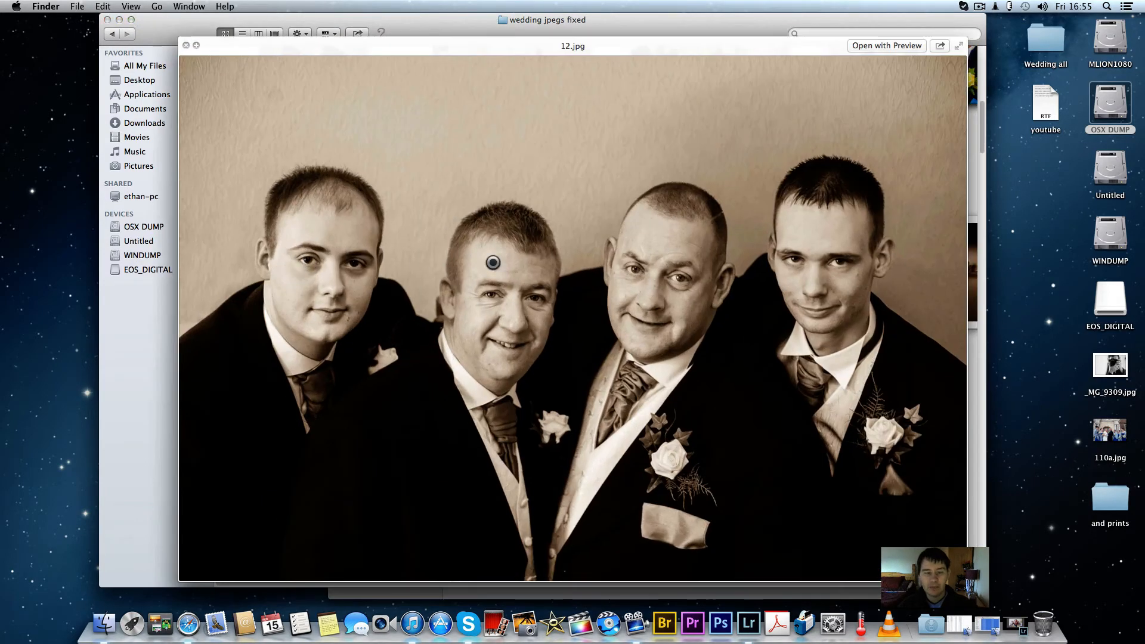
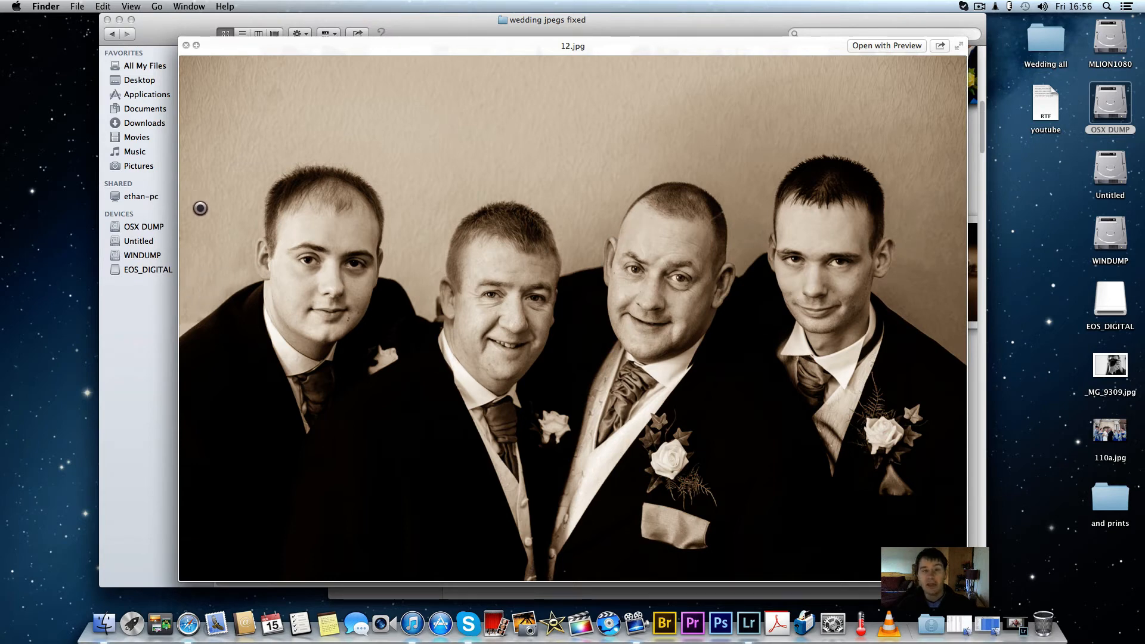
pyautogui.press('space')
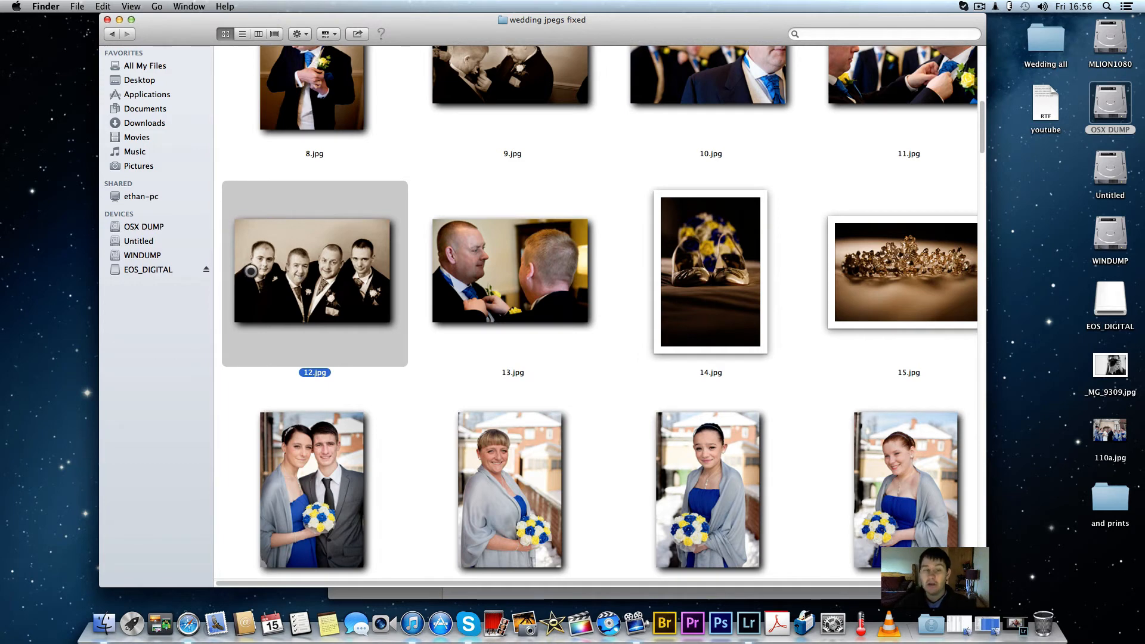
# - Browse the finished JPEGs from the start and preview the colour group shots 6.jpg and 7.jpg
pyautogui.scroll(10, 583, 235)
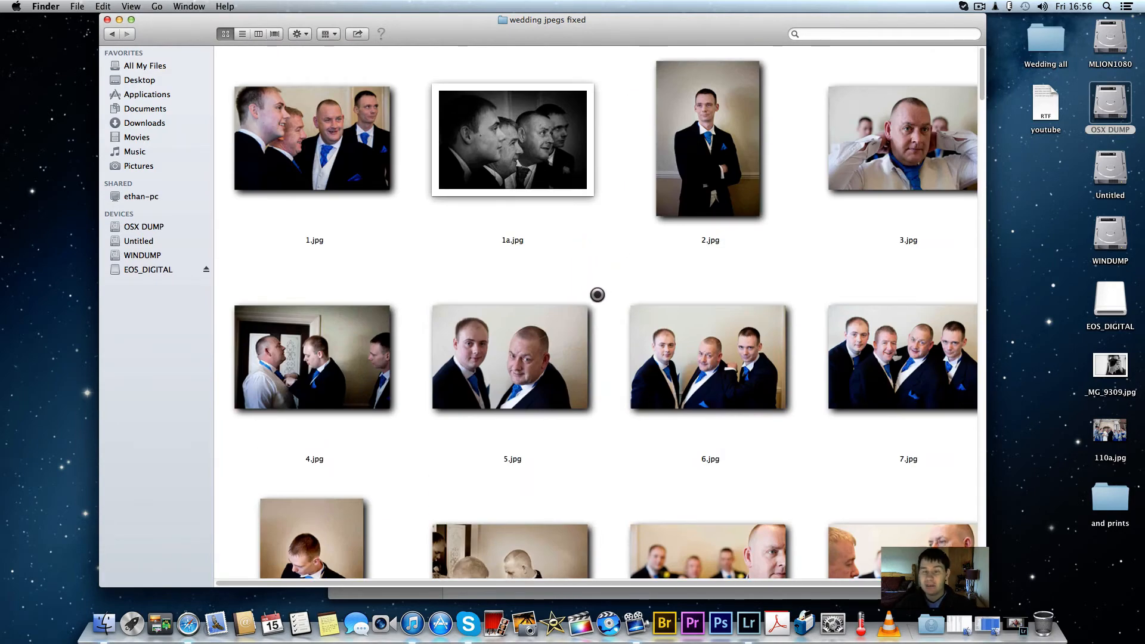
pyautogui.scroll(-10, 597, 294)
pyautogui.scroll(-5, 597, 295)
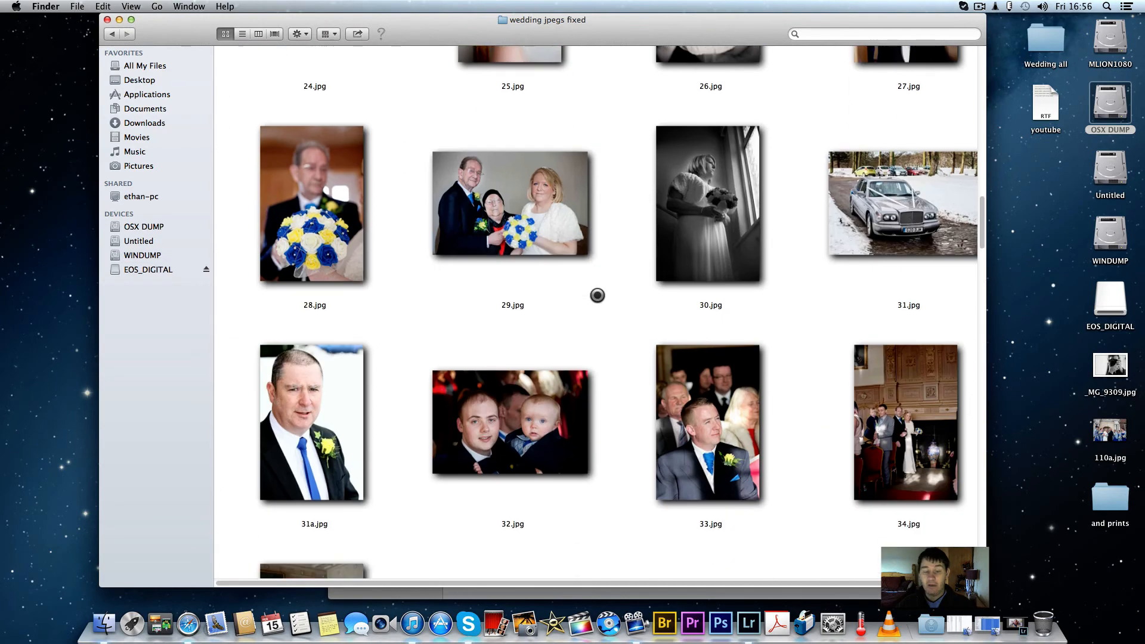
pyautogui.scroll(15, 598, 297)
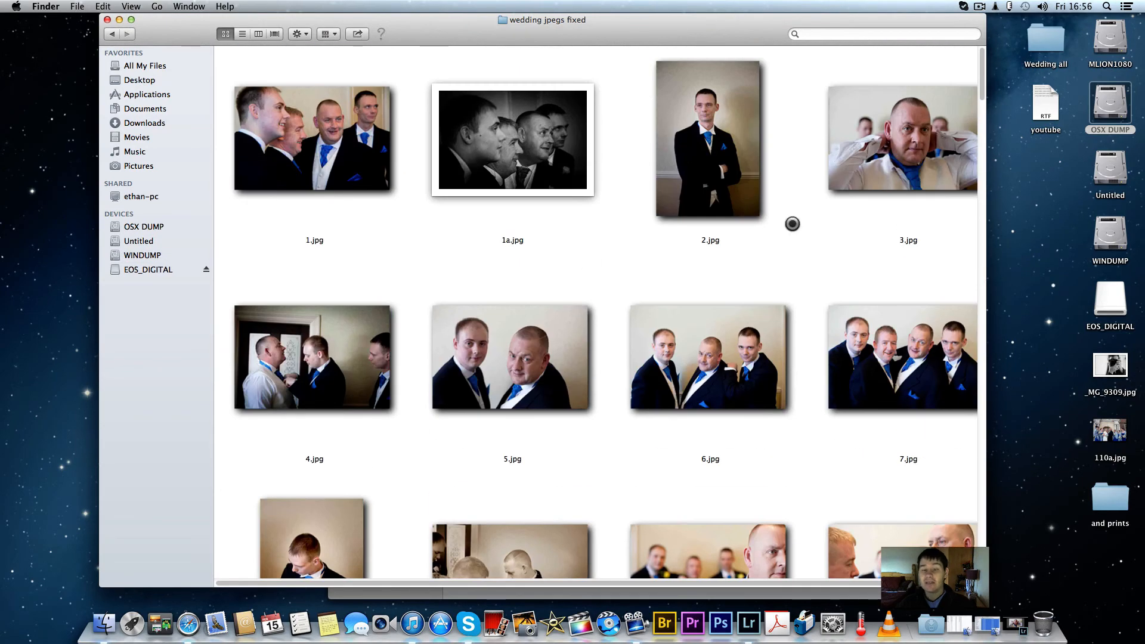
pyautogui.click(692, 366)
pyautogui.press('space')
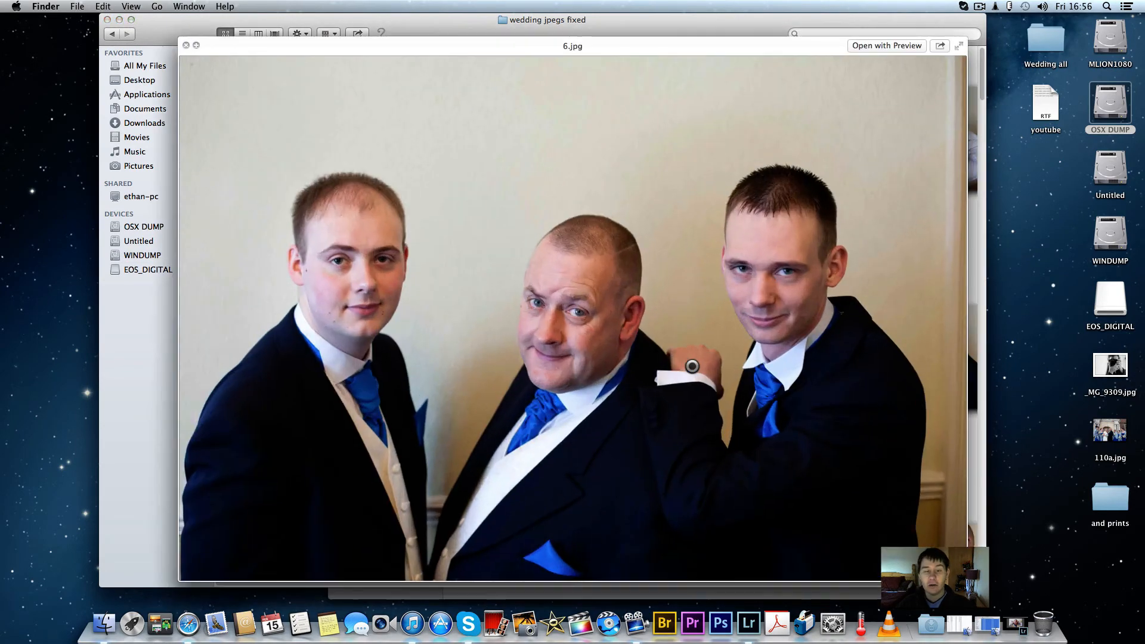
pyautogui.press('space')
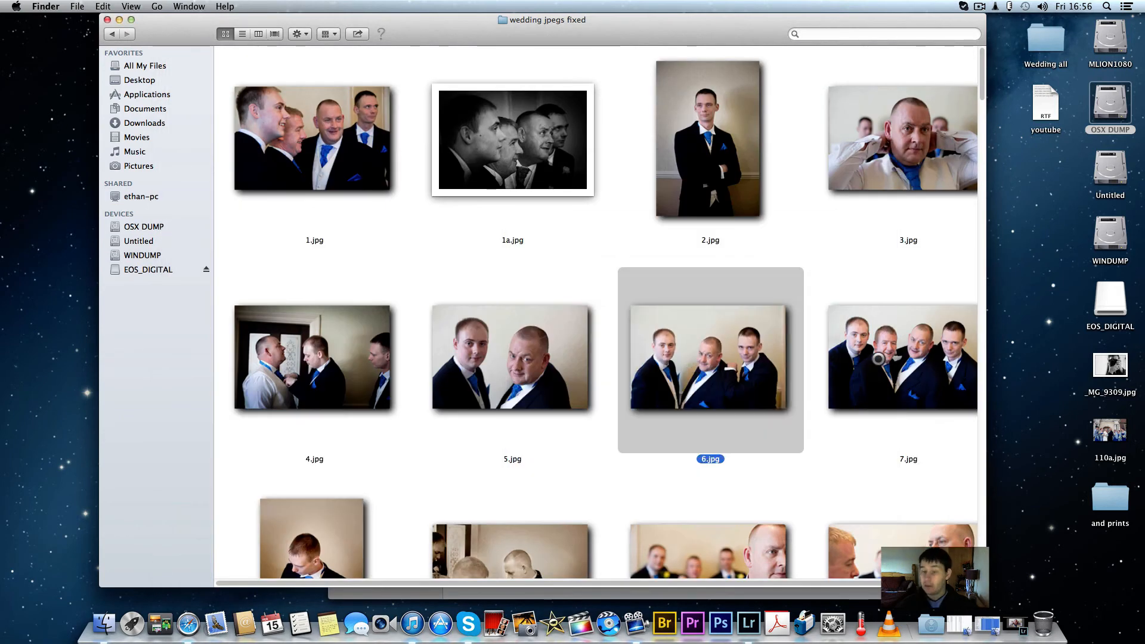
pyautogui.click(875, 356)
pyautogui.press('space')
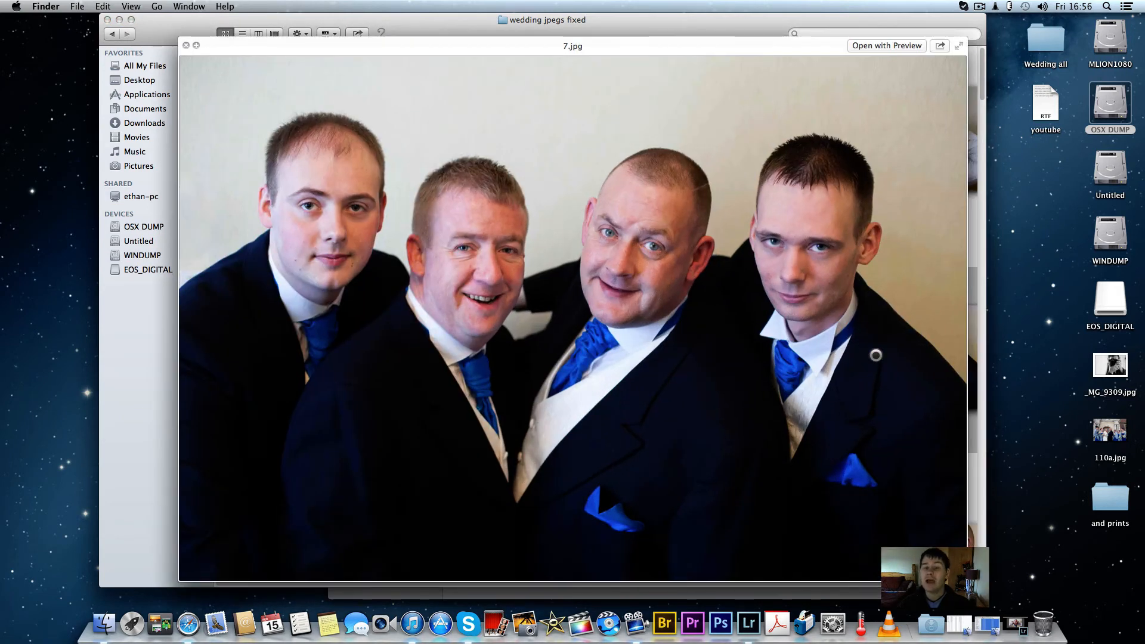
pyautogui.press('space')
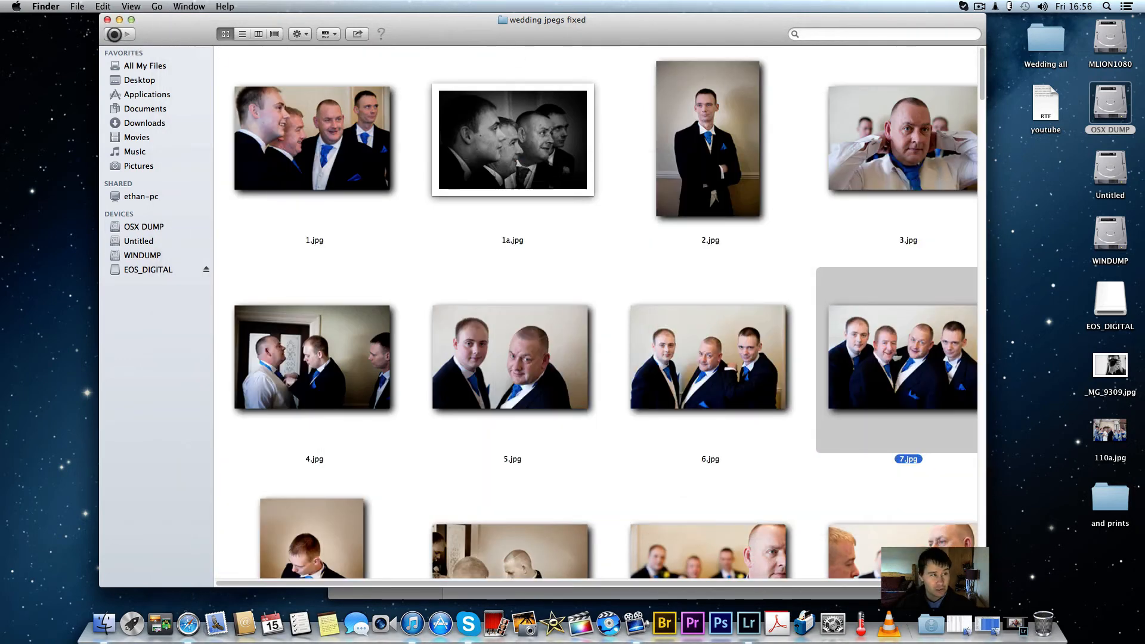
# - Open the neighbouring Wedding dng all folder and preview the unretouched group shot _MG_9700-250-19.dng
pyautogui.click(112, 34)
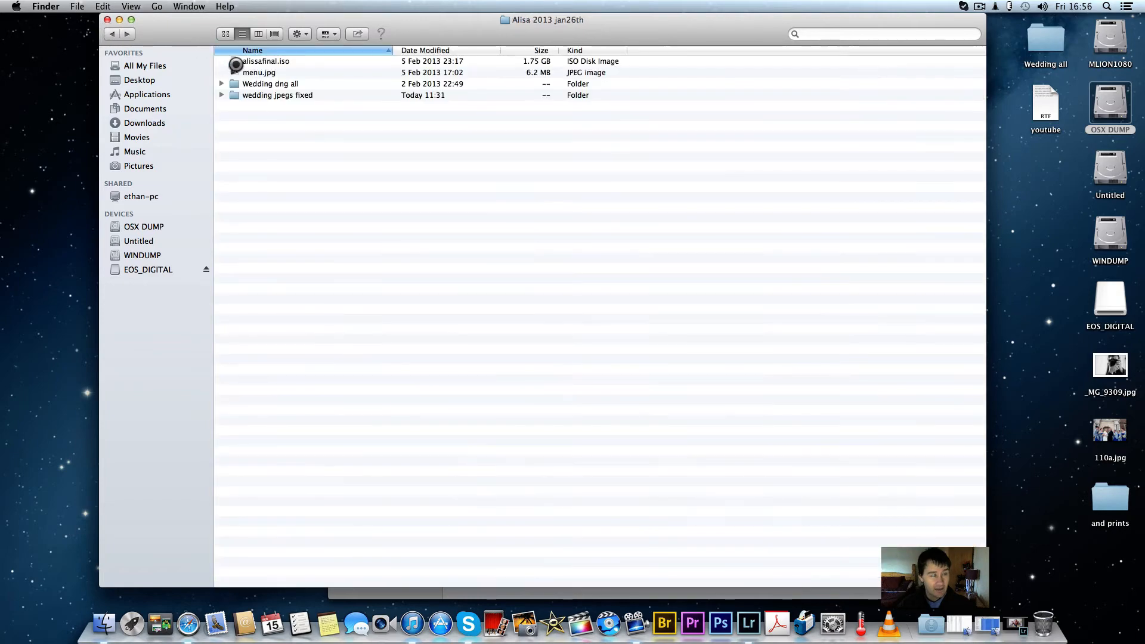
pyautogui.doubleClick(238, 84)
pyautogui.scroll(-5, 342, 223)
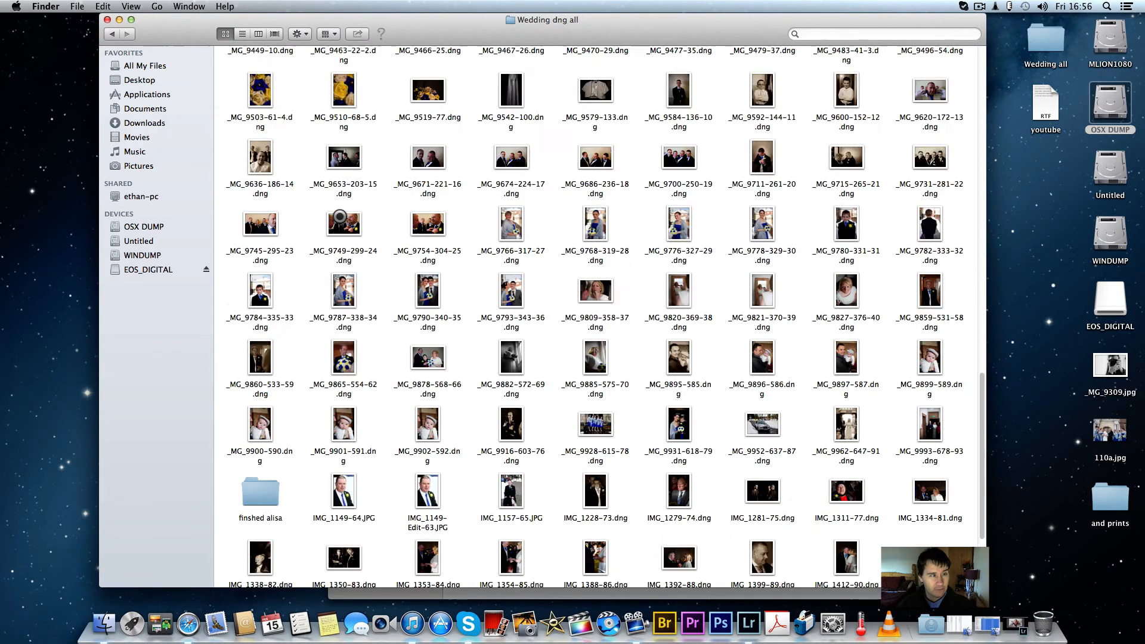
pyautogui.scroll(-15, 342, 224)
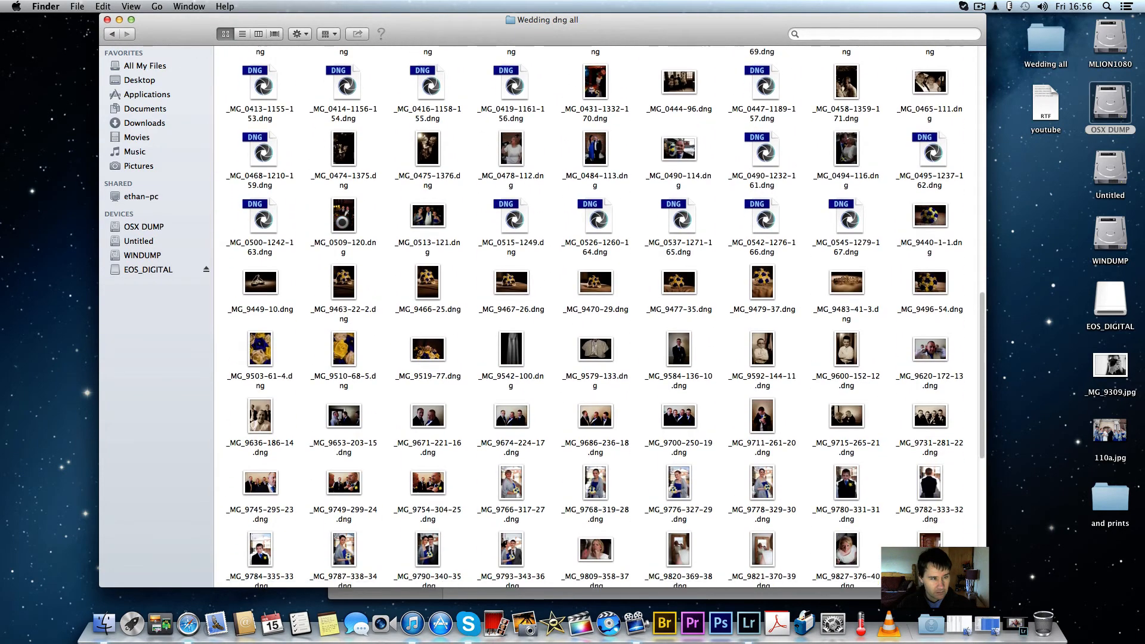
pyautogui.scroll(-2, 342, 223)
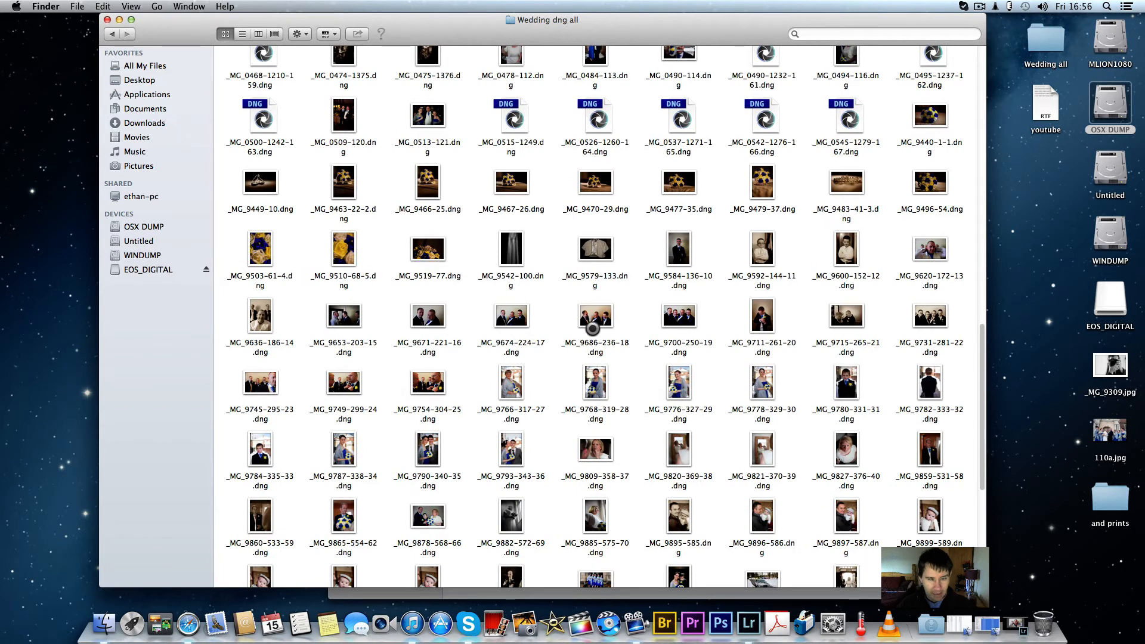
pyautogui.click(678, 322)
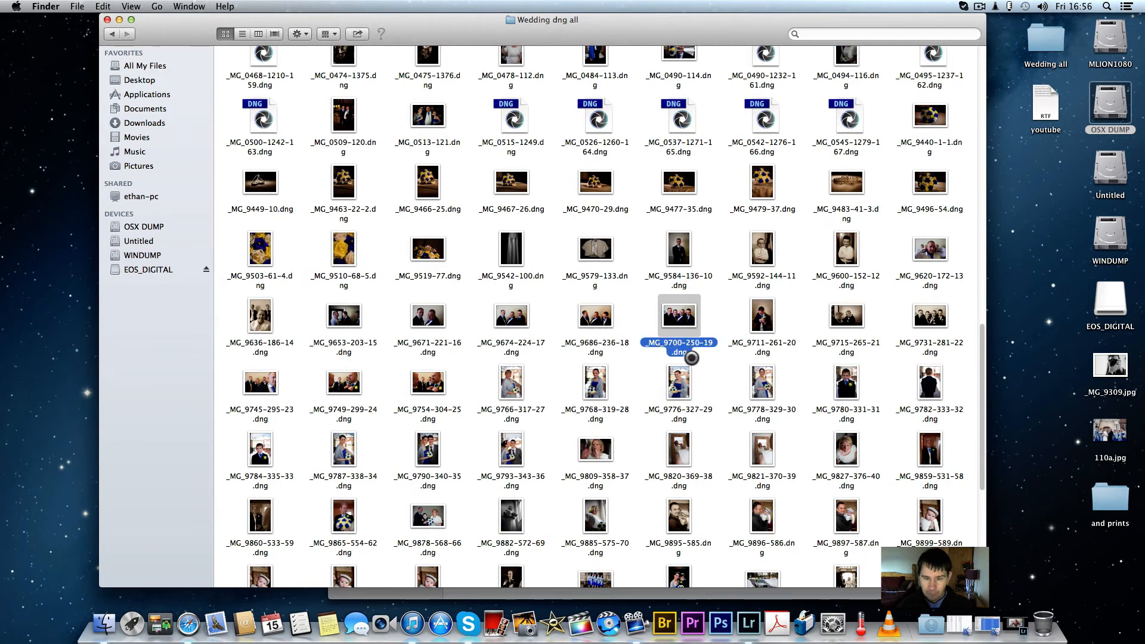
pyautogui.press('space')
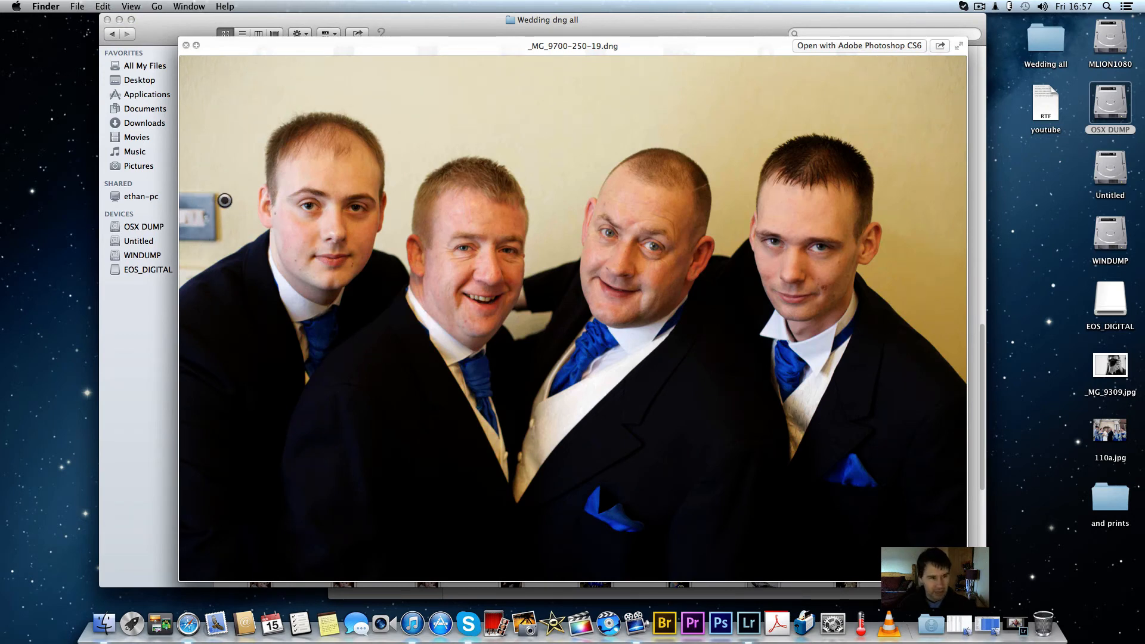
# - Close the current preview and preview the unretouched group shot _MG_9731-281-22.dng in the Wedding dng all folder
pyautogui.press('space')
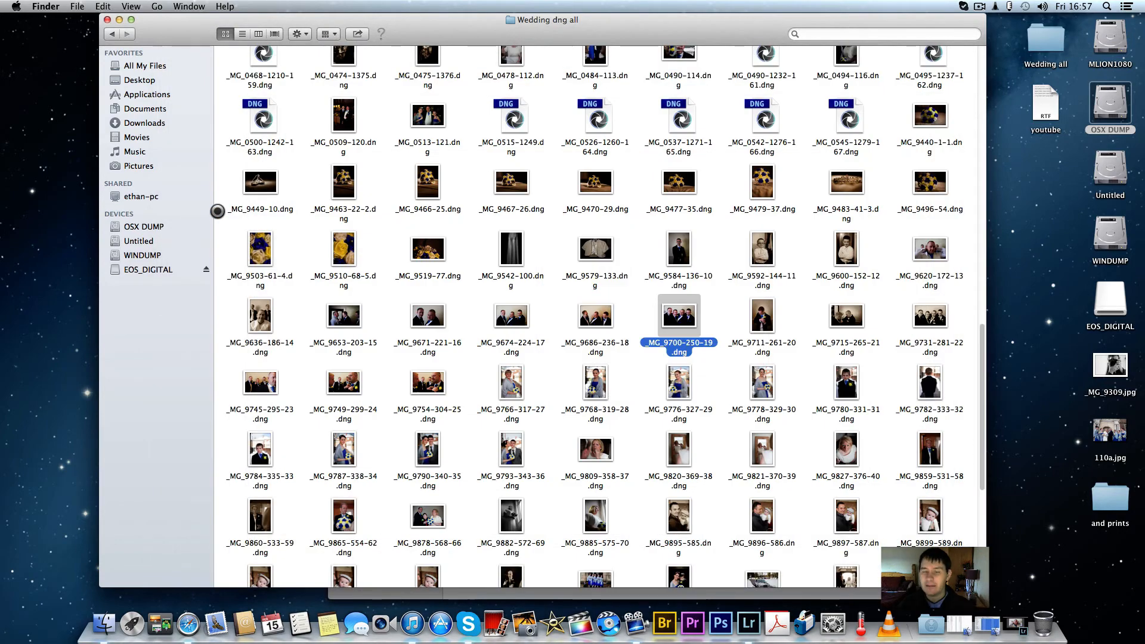
pyautogui.press('Up')
pyautogui.press('Right')
pyautogui.press('Down')
pyautogui.press('Right')
pyautogui.press('Right')
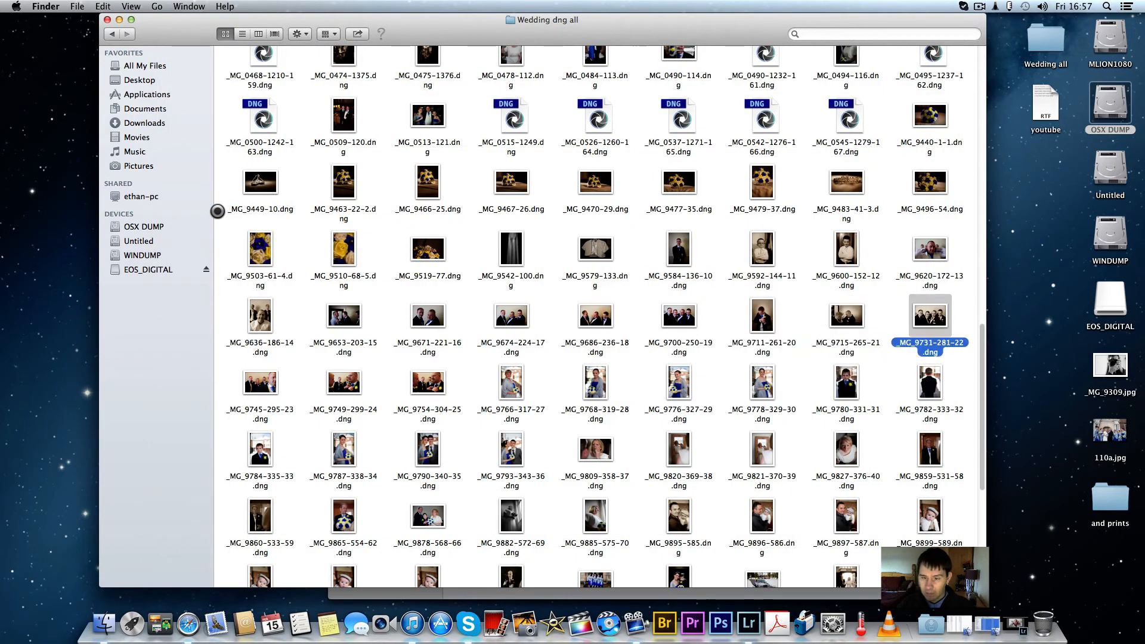
pyautogui.press('space')
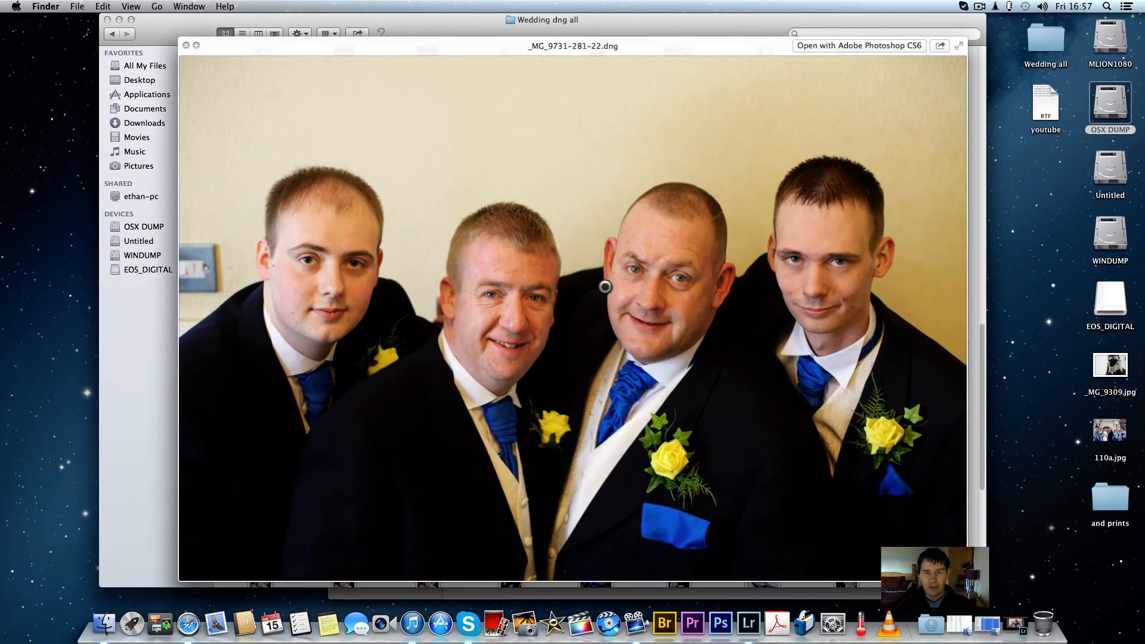
pyautogui.press('space')
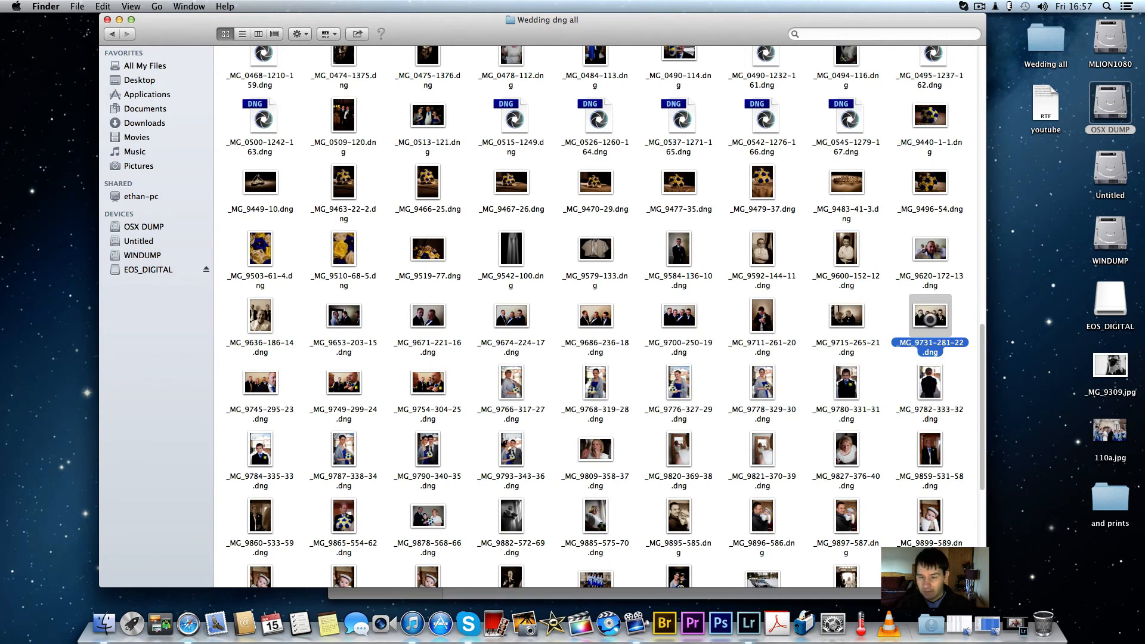
pyautogui.press('space')
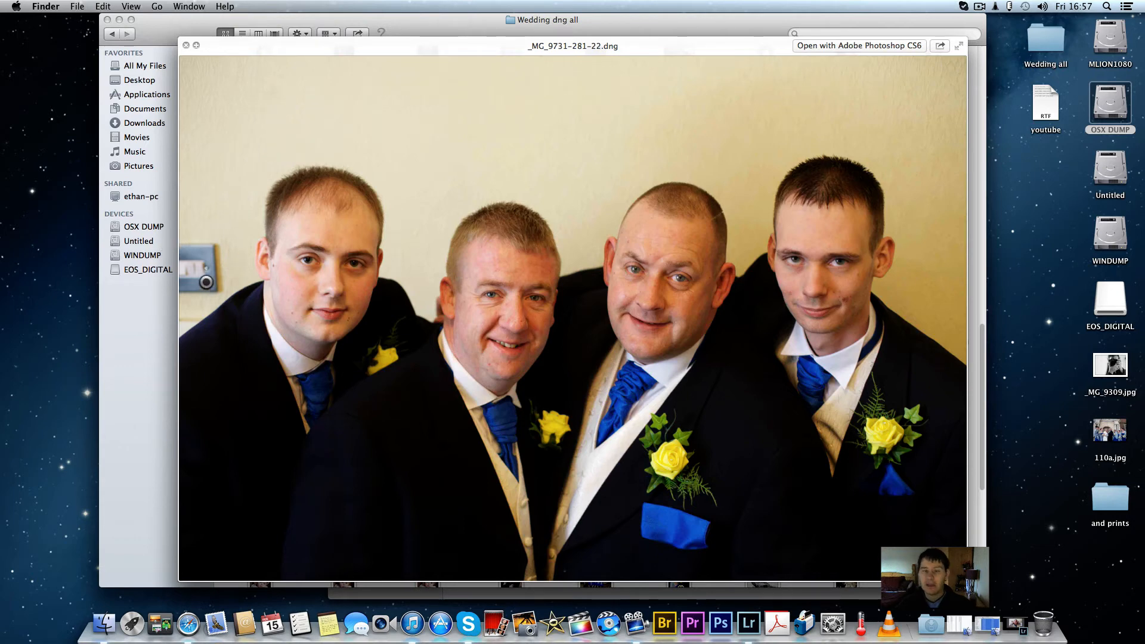
pyautogui.press('space')
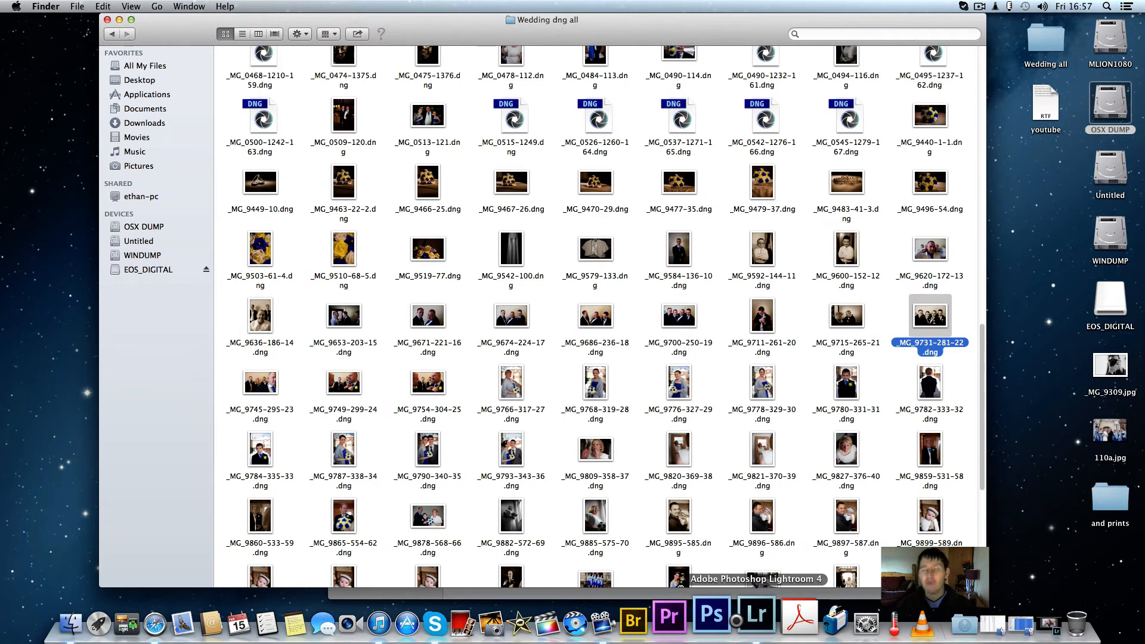
# - Switch back to Lightroom 4, select the first flagged pick _MG_9466-25.dng and show the picks in the Library grid
pyautogui.click(756, 614)
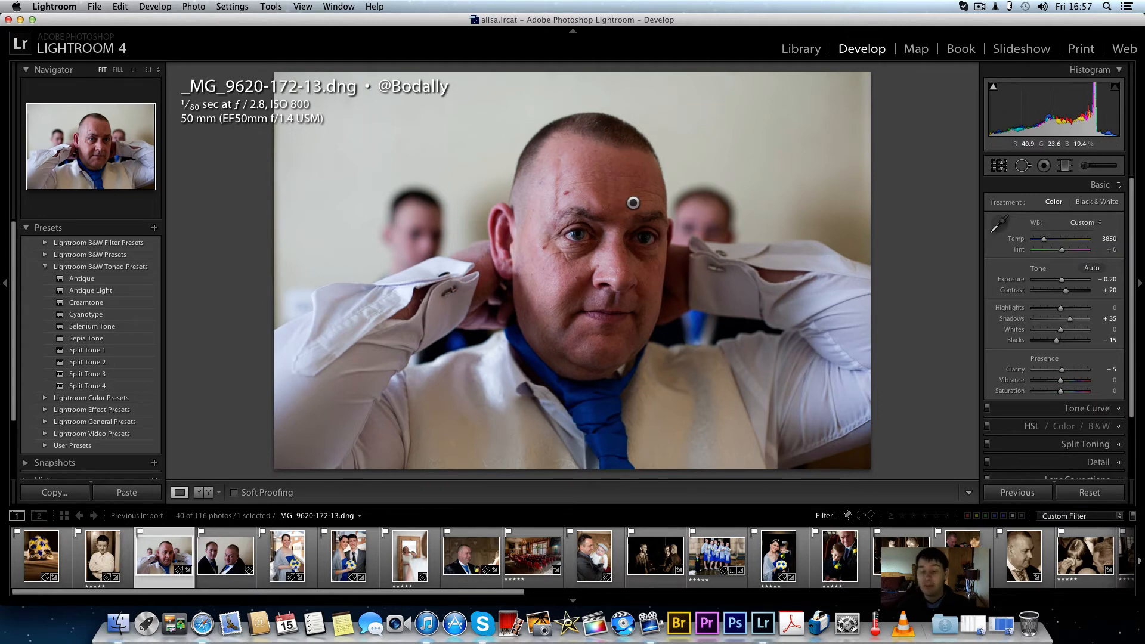
pyautogui.click(13, 537)
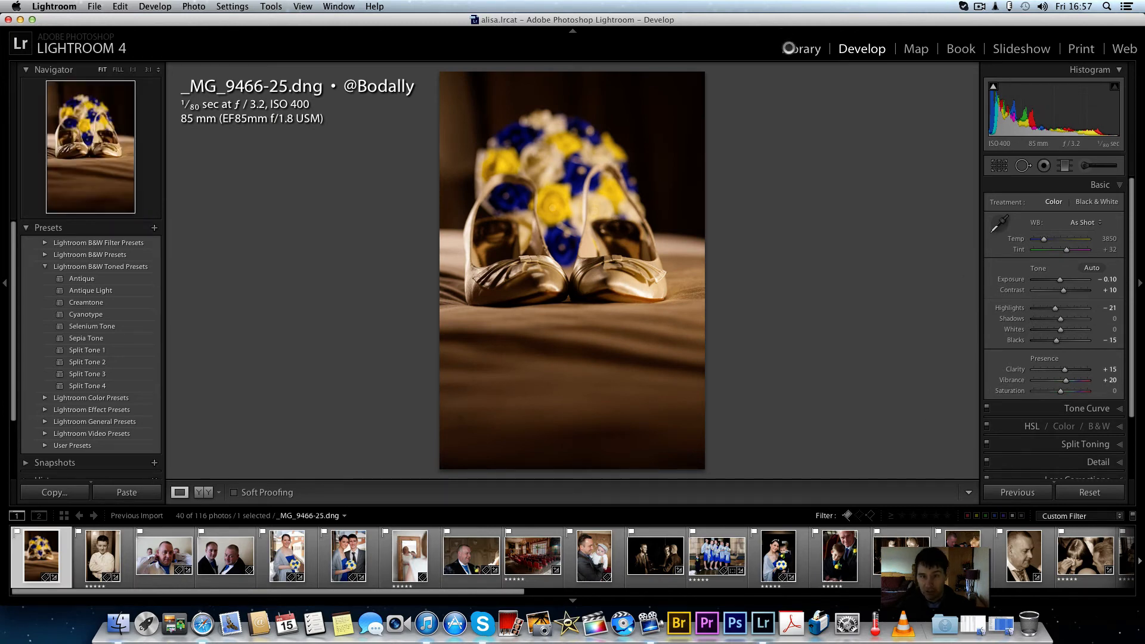
pyautogui.click(793, 49)
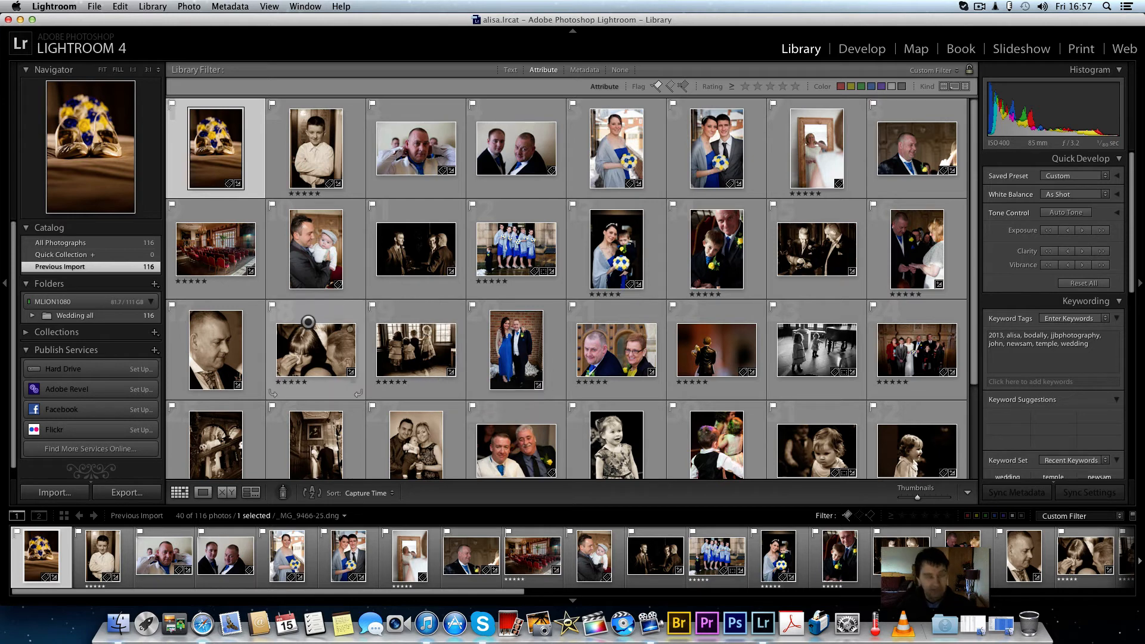
pyautogui.press('super+a')
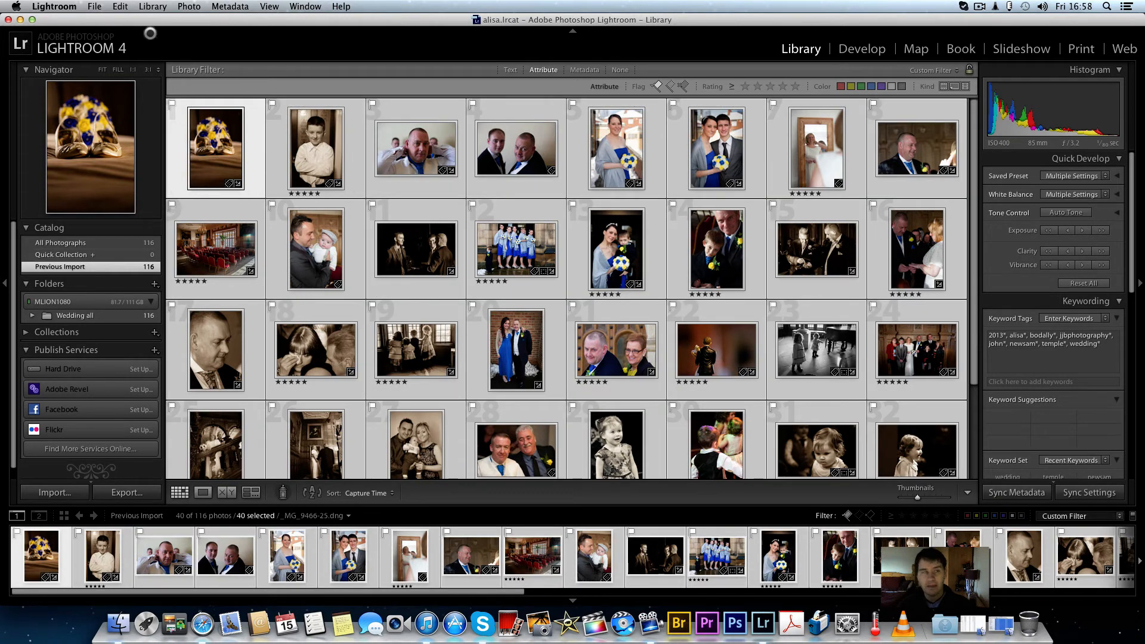
pyautogui.click(153, 6)
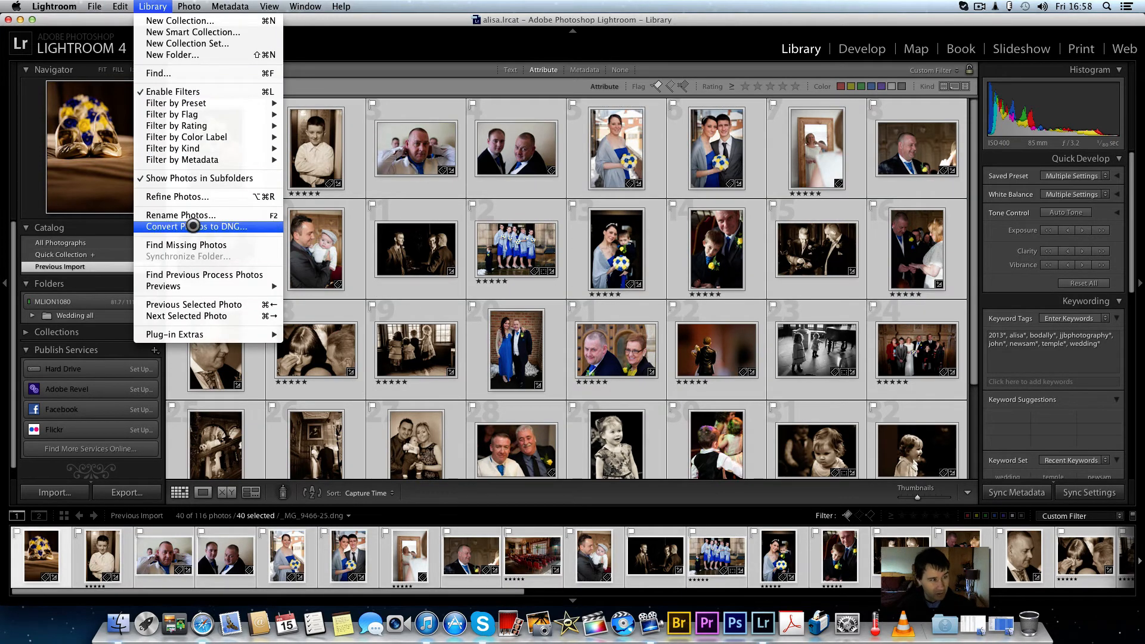
pyautogui.click(422, 269)
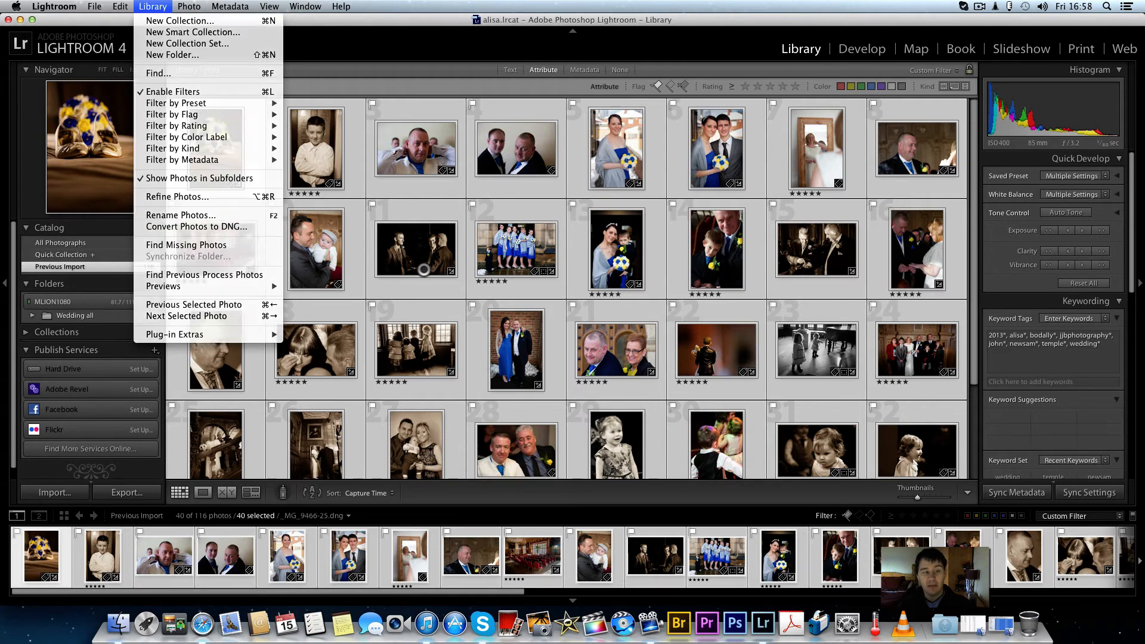
pyautogui.press('super+d')
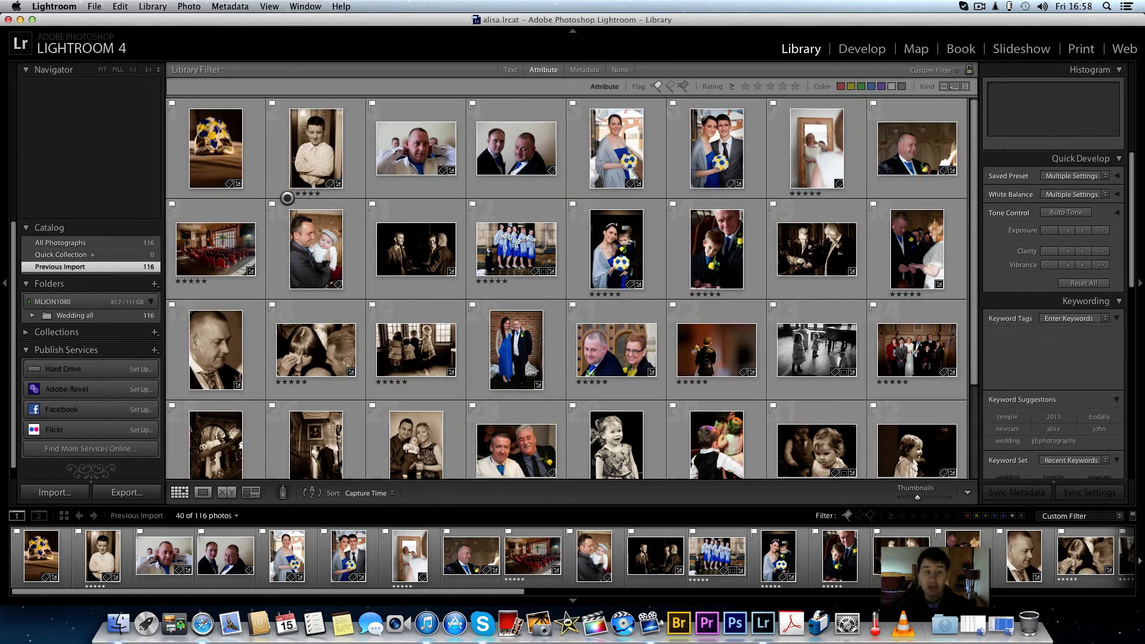
pyautogui.click(263, 191)
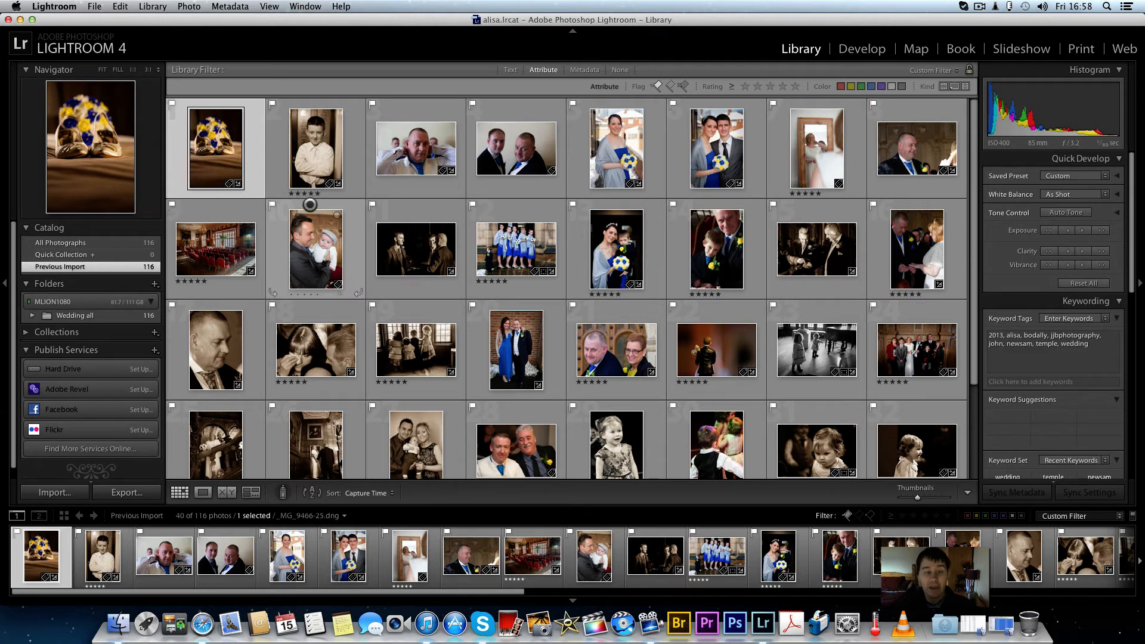
# - Expand and open the Wedding all folder and filter its photos to the flagged picks
pyautogui.click(32, 316)
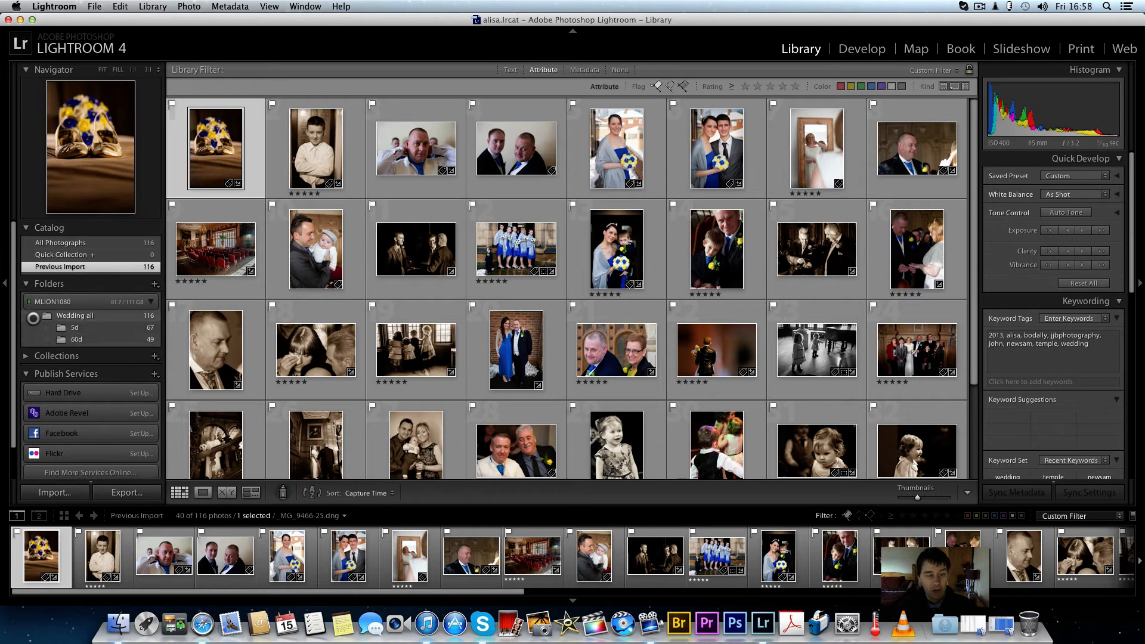
pyautogui.click(67, 316)
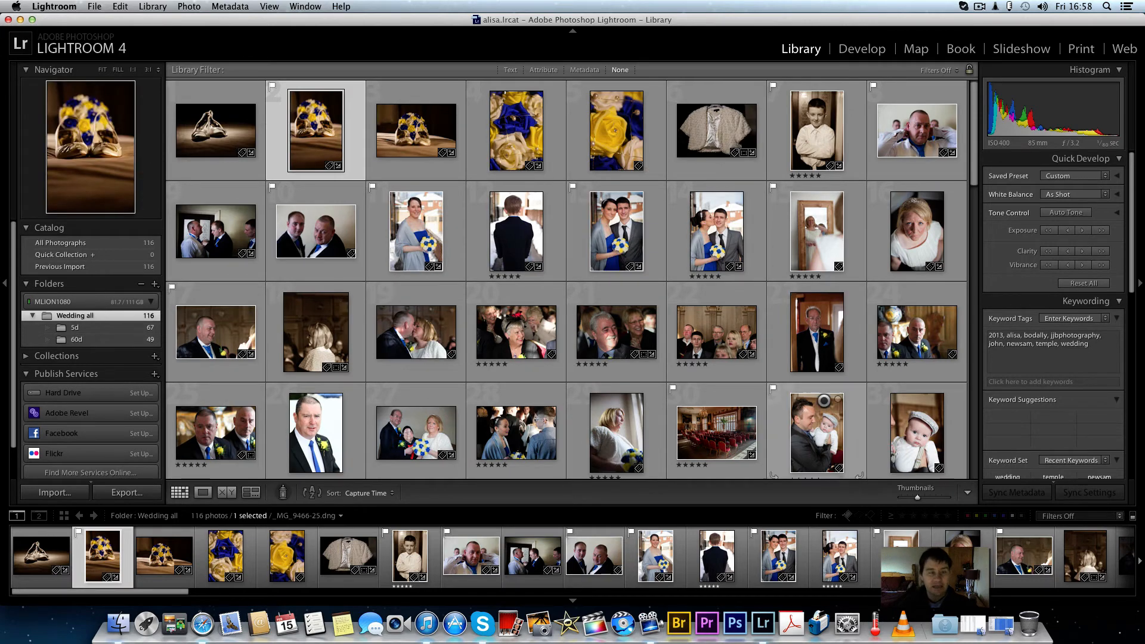
pyautogui.click(870, 515)
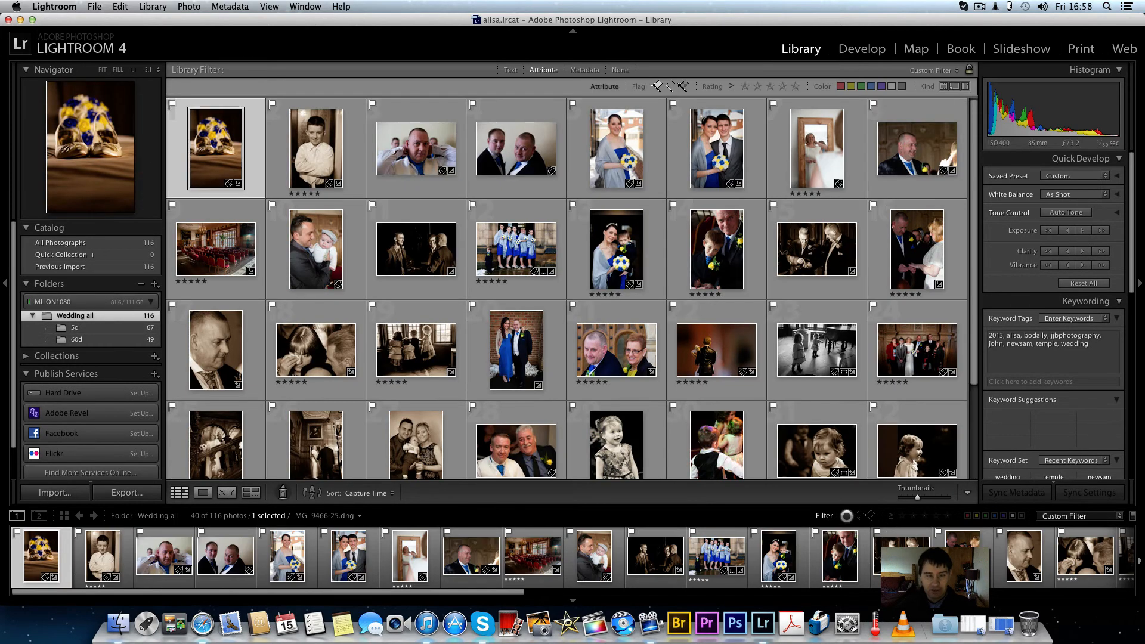
# - Select all flagged picks and move them into a new folder named dng final inside Wedding all
pyautogui.press('super+a')
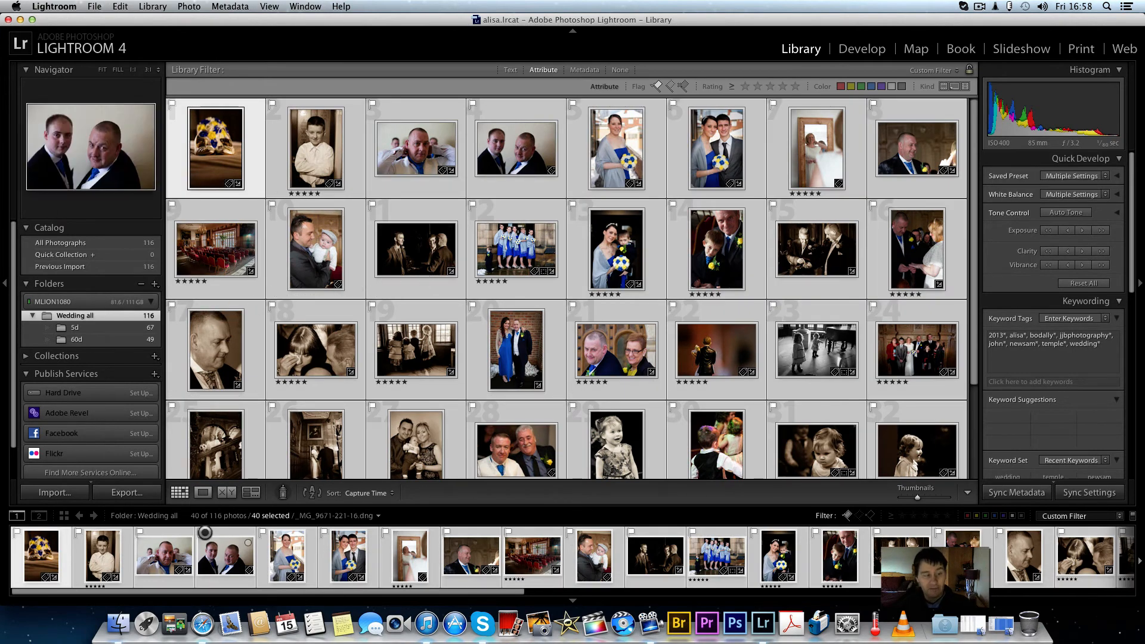
pyautogui.rightClick(83, 314)
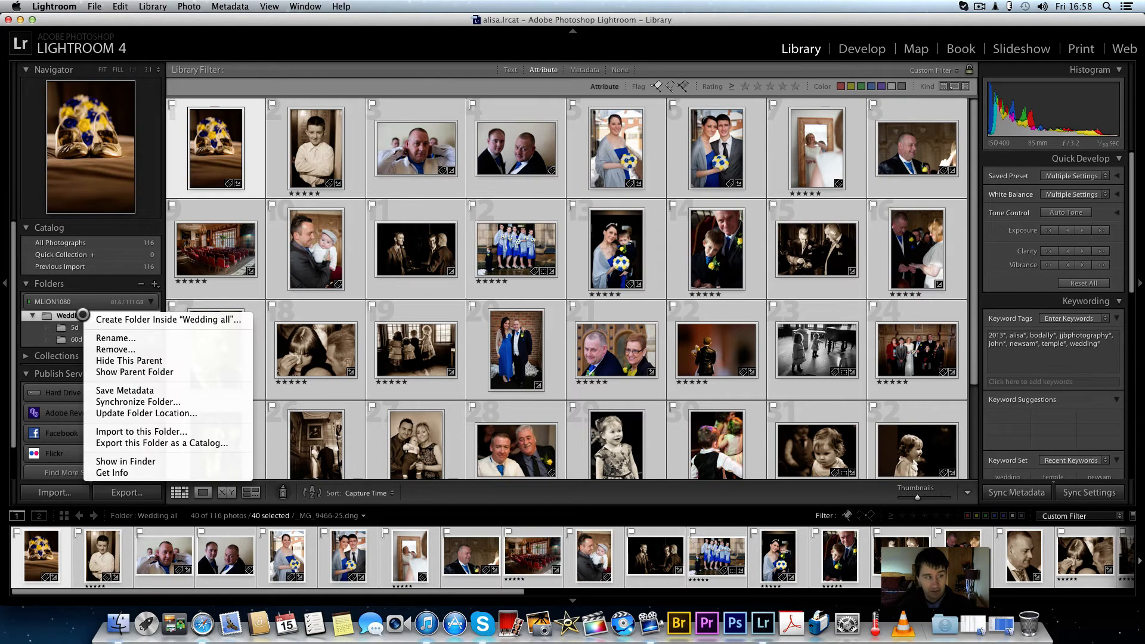
pyautogui.click(119, 319)
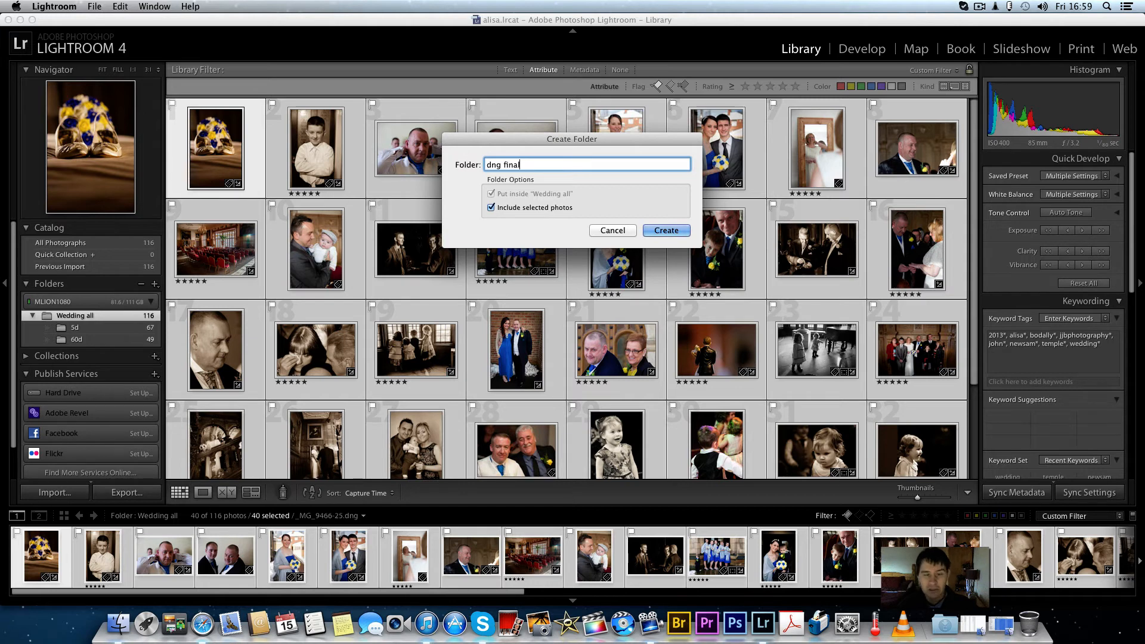
pyautogui.press('Return')
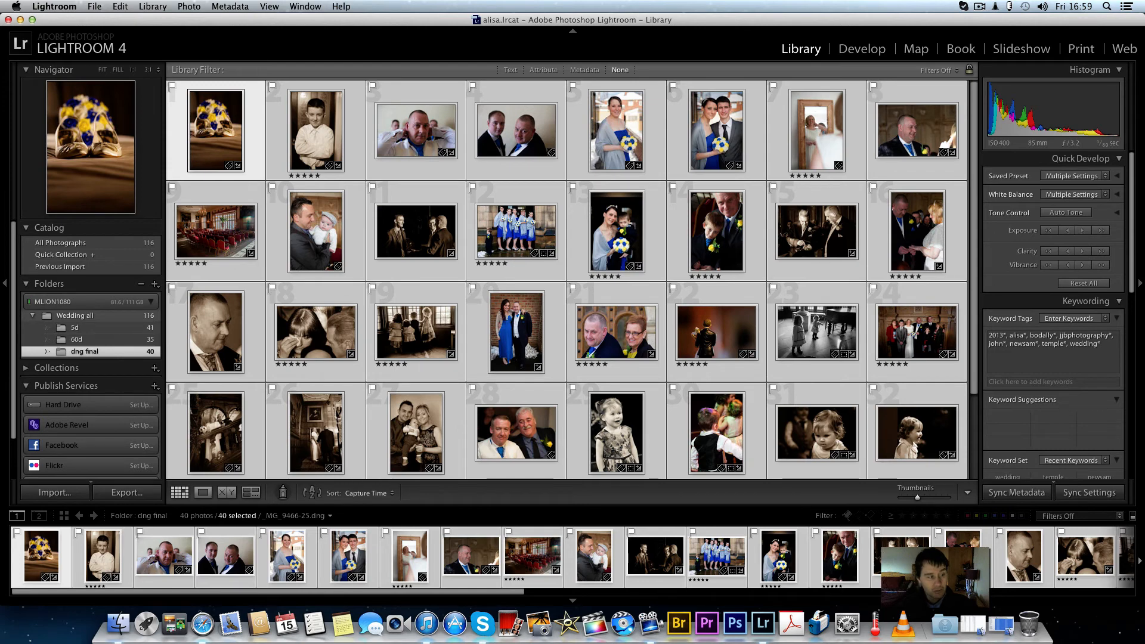
# - Start exporting the dng final folder as a catalog, with Desktop > Wedding all > dng final as the destination
pyautogui.click(75, 315)
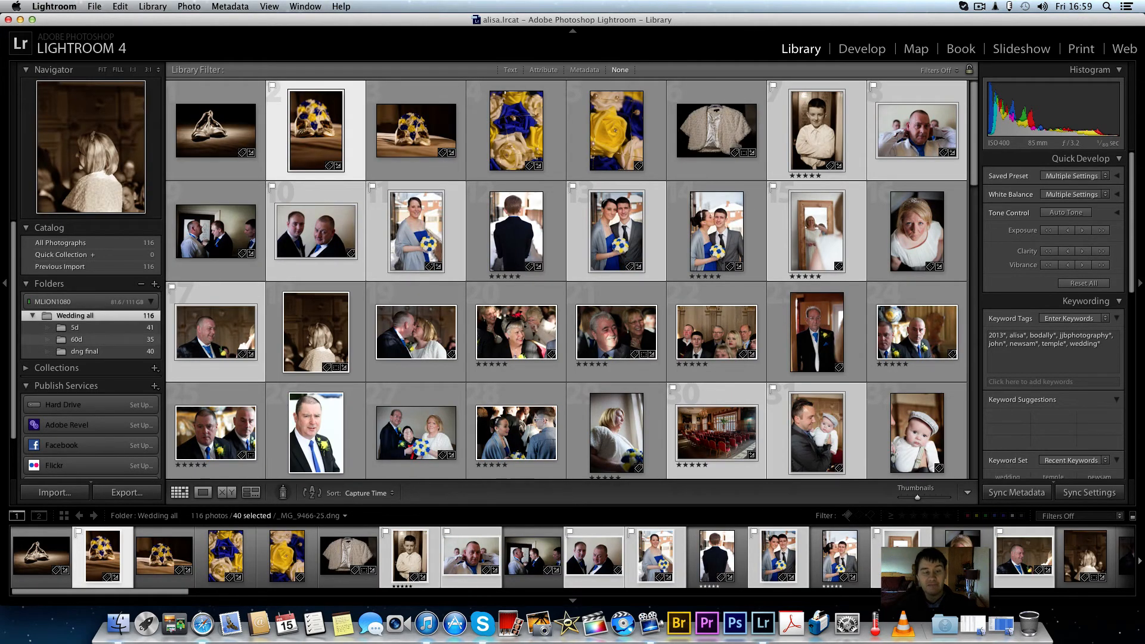
pyautogui.click(84, 351)
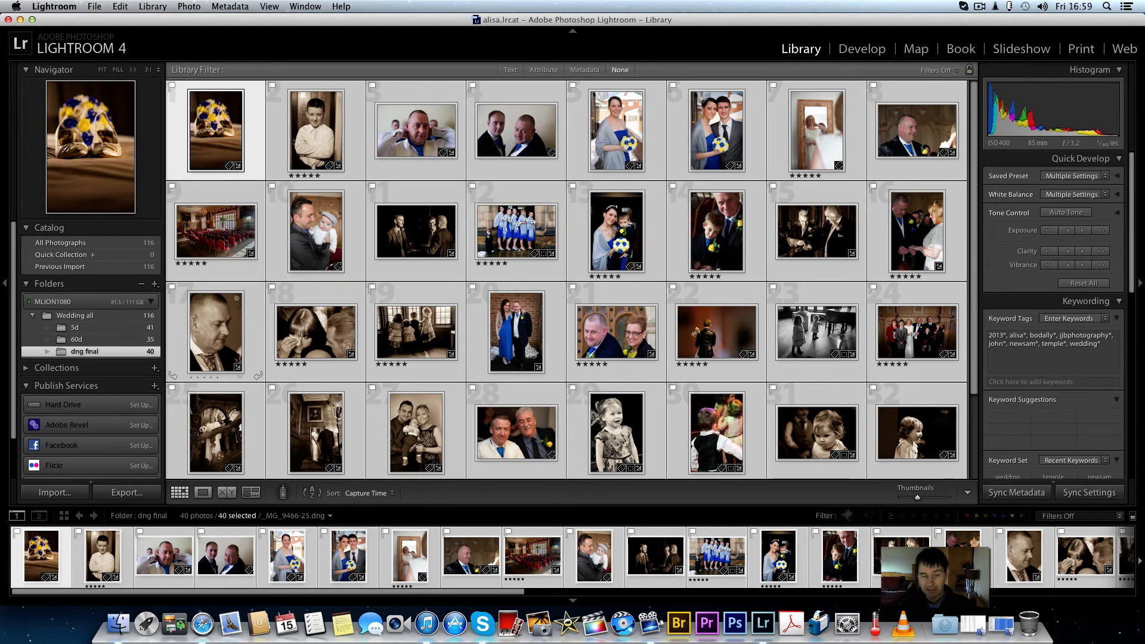
pyautogui.rightClick(124, 352)
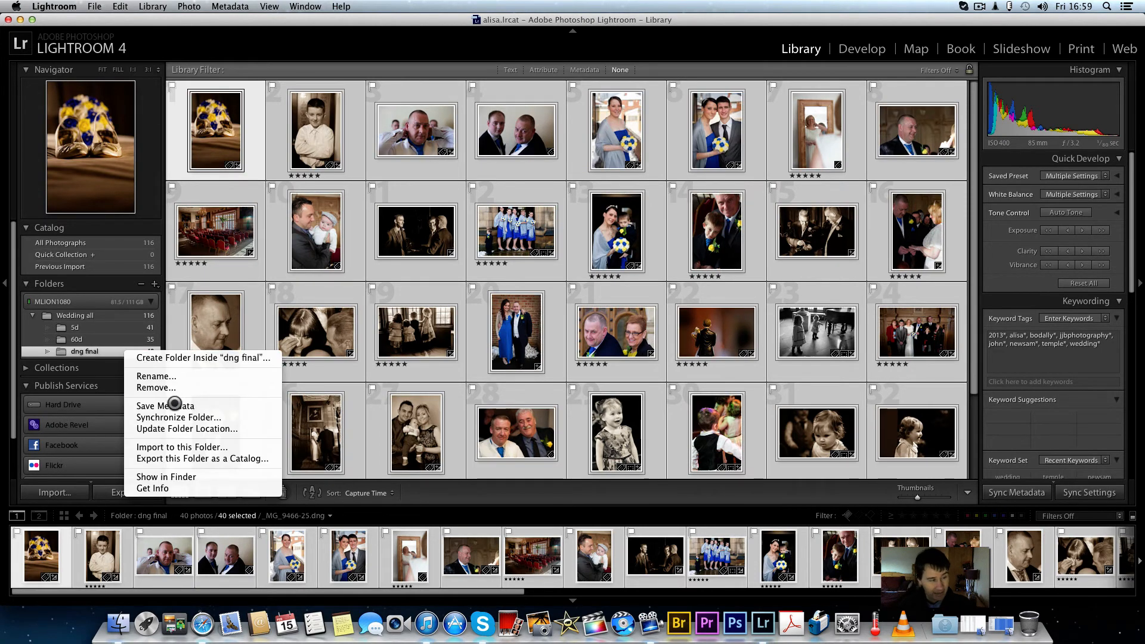
pyautogui.click(188, 456)
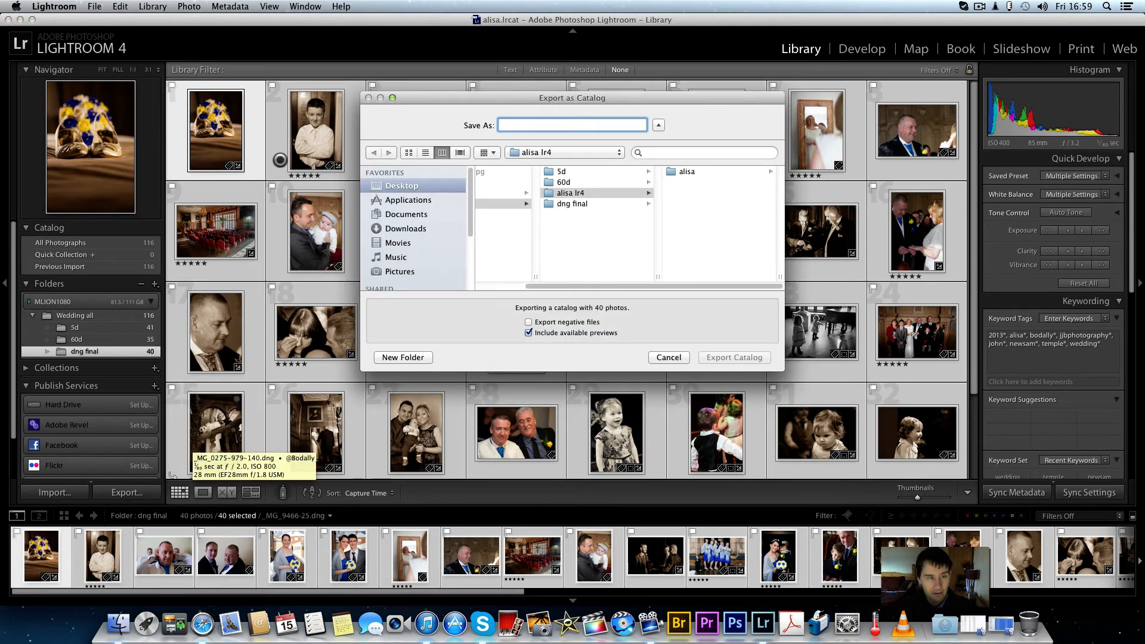
pyautogui.click(392, 188)
pyautogui.click(507, 203)
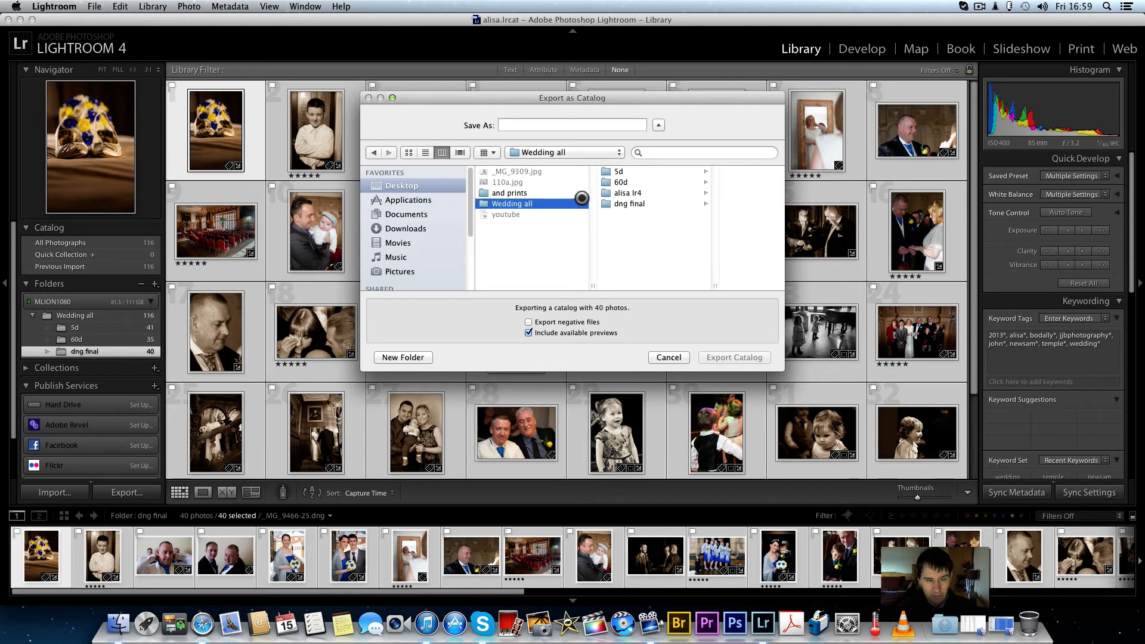
pyautogui.click(614, 204)
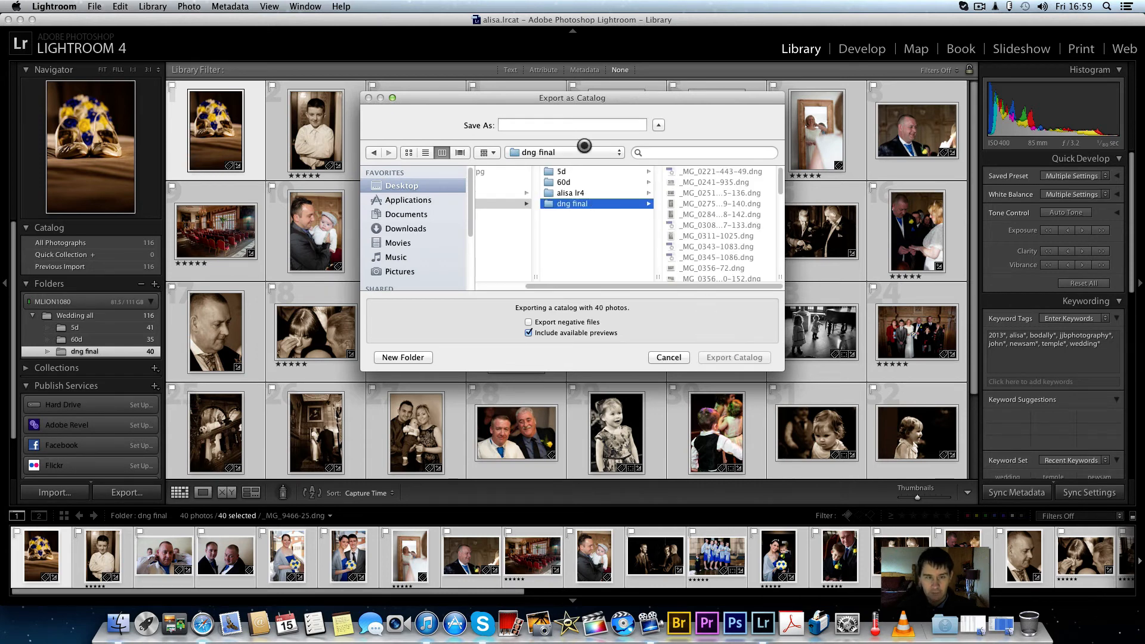
# - Name the catalog with the client's first name followed by "final" and export it with available previews included
pyautogui.click(557, 127)
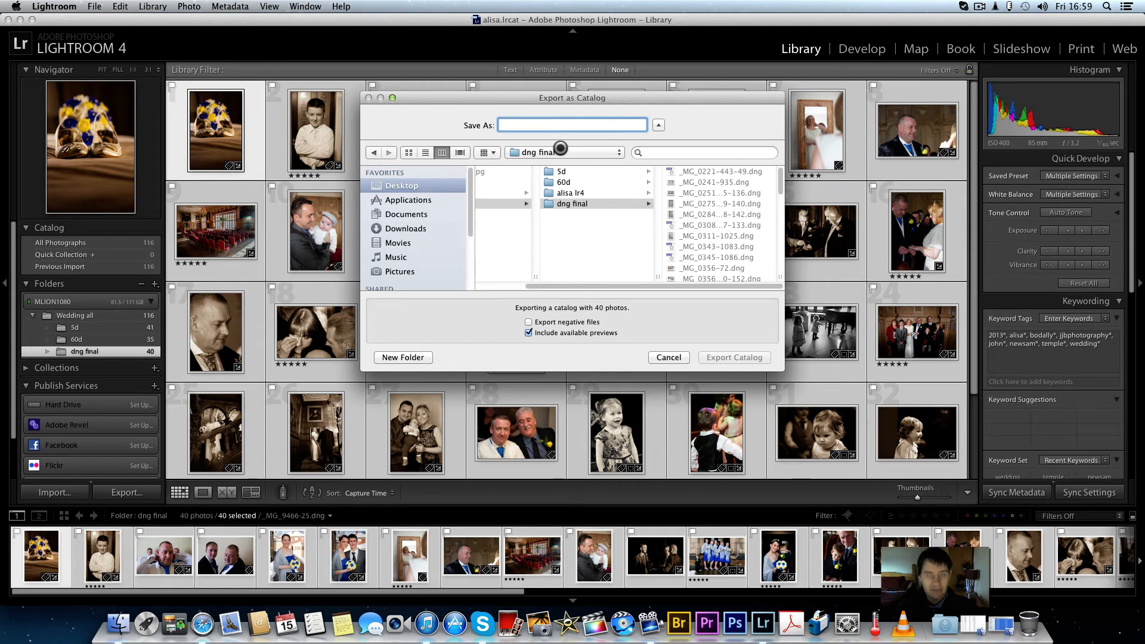
pyautogui.write('alisa d')
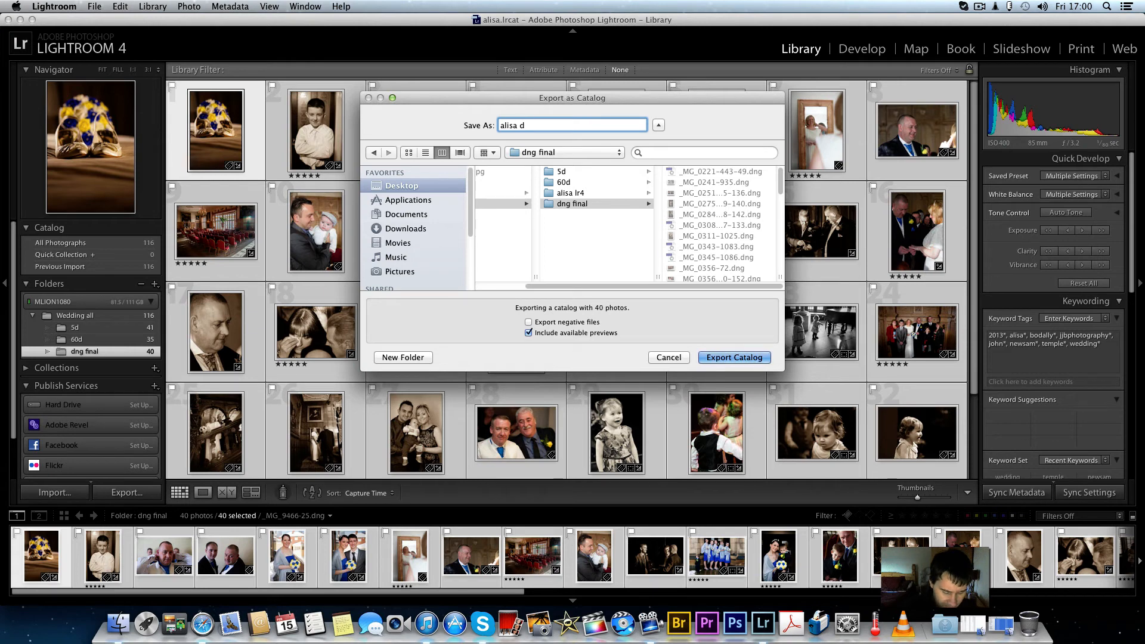
pyautogui.press('BackSpace')
pyautogui.write('fin')
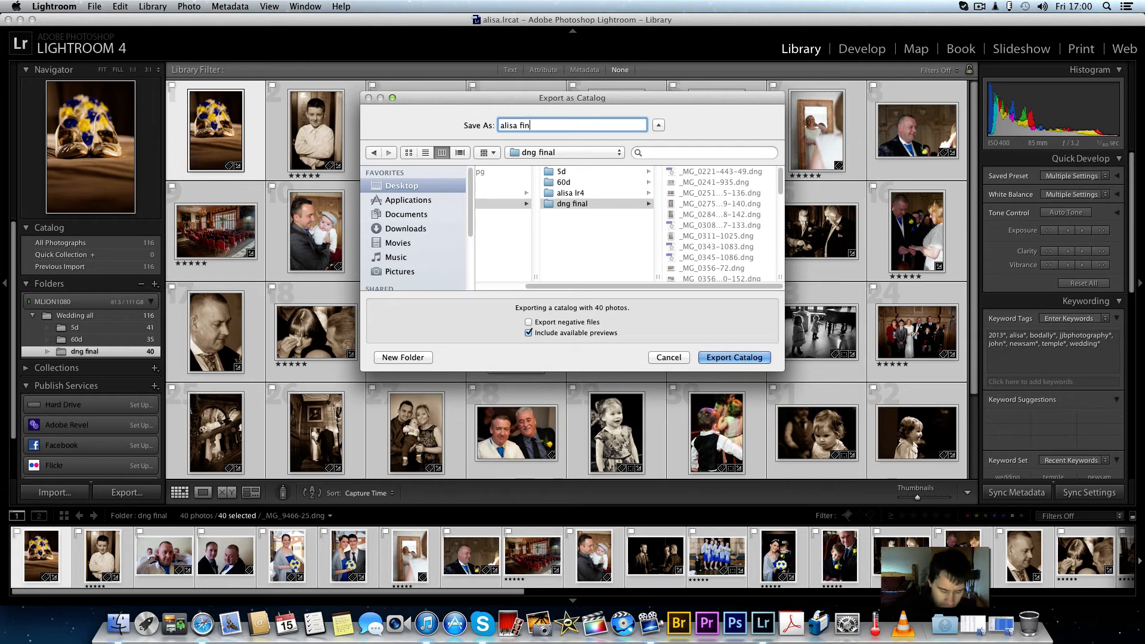
pyautogui.write('al')
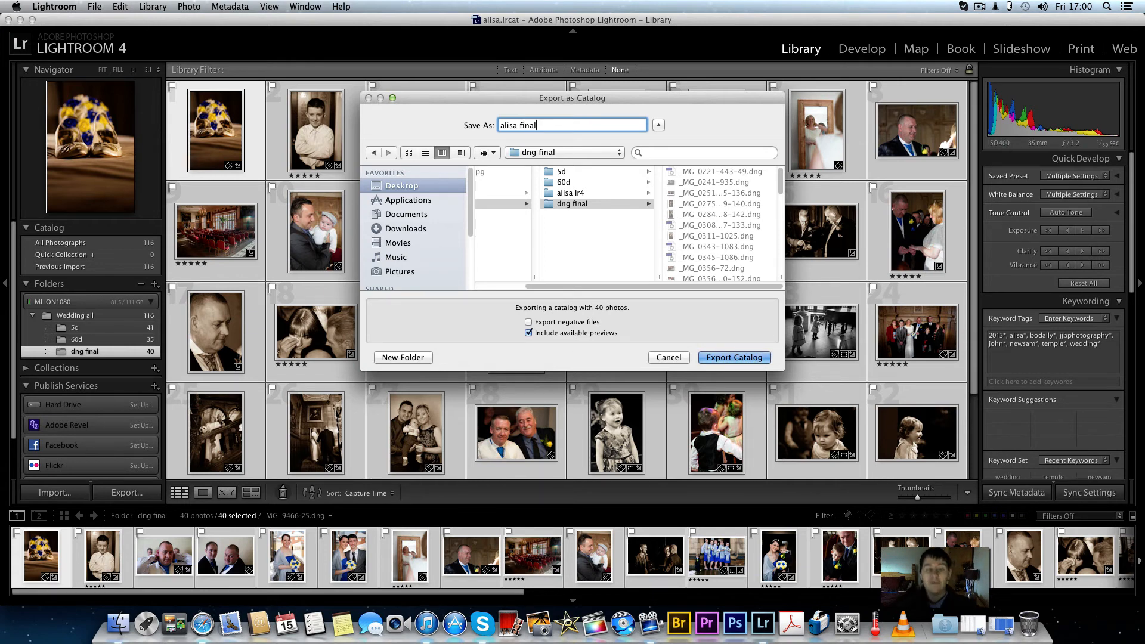
pyautogui.press('Return')
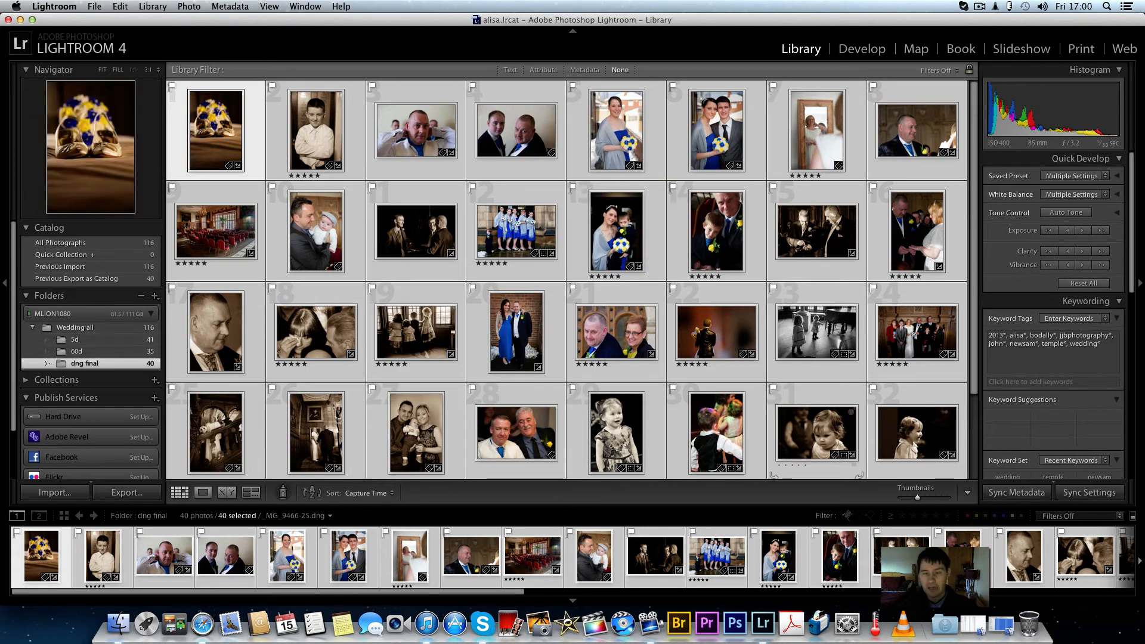
# - Remove the Wedding all folder and its photos from the current catalog, leaving the files on disk
pyautogui.click(89, 313)
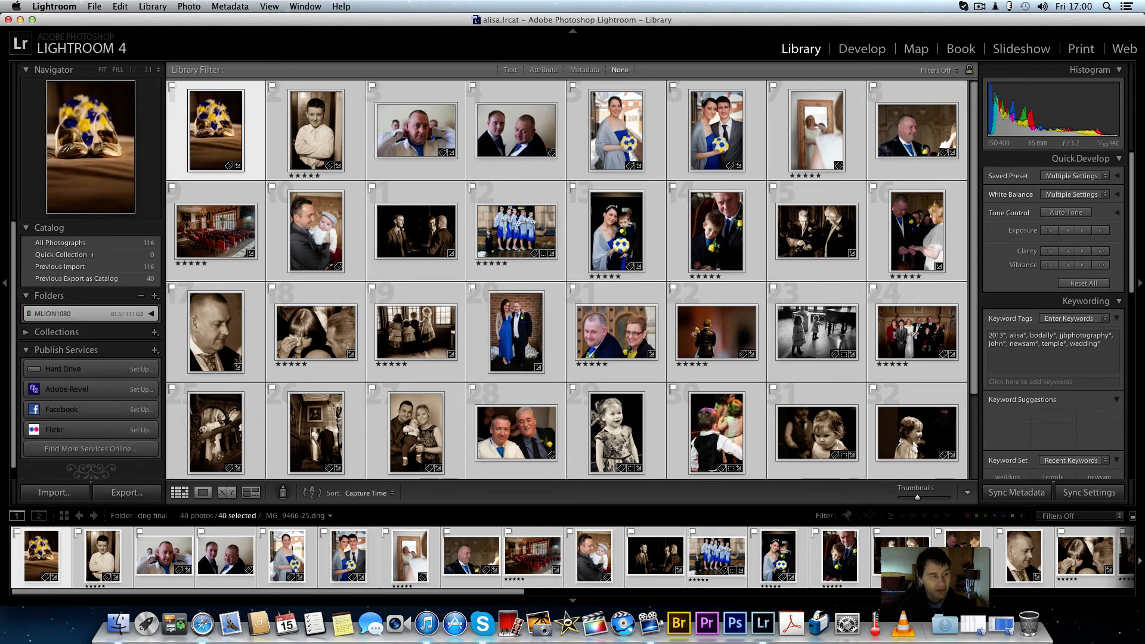
pyautogui.click(89, 313)
pyautogui.click(89, 327)
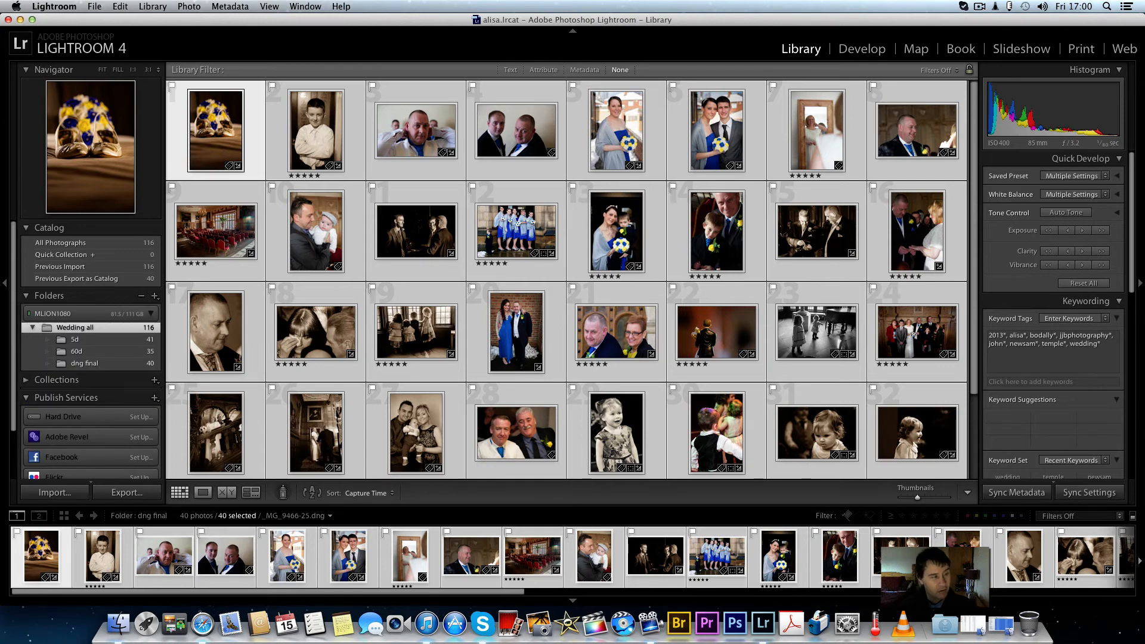
pyautogui.rightClick(89, 328)
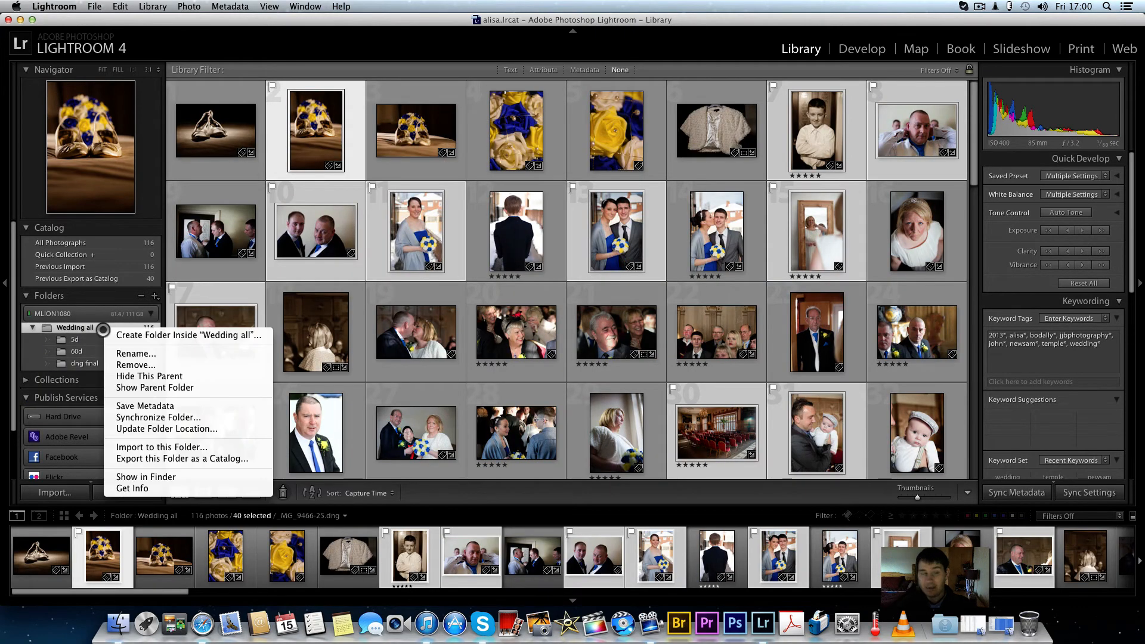
pyautogui.click(114, 360)
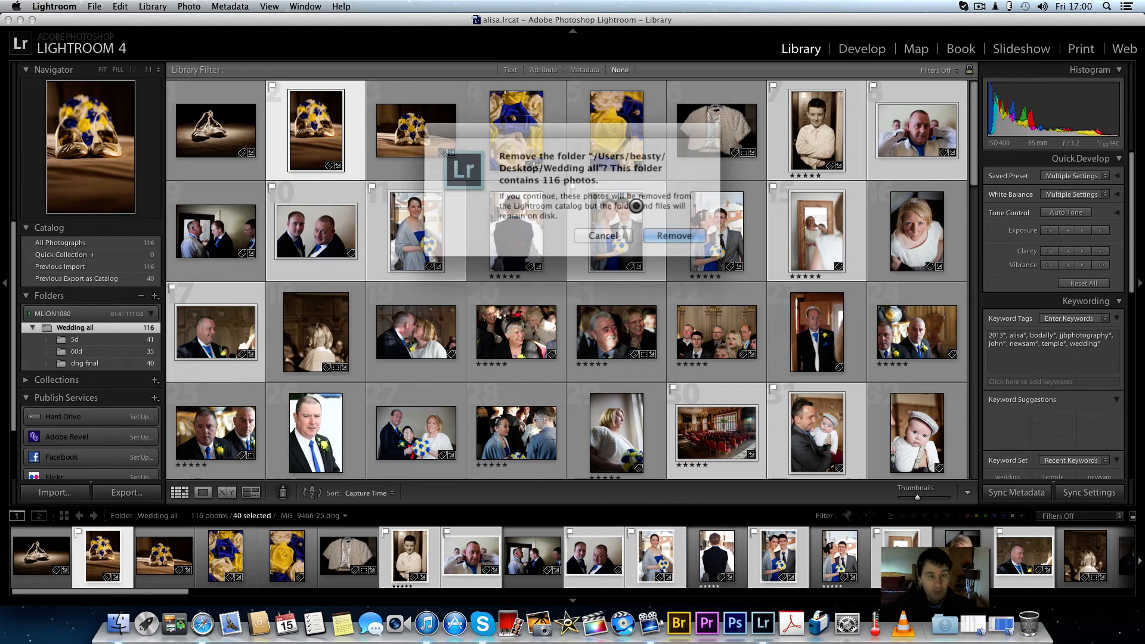
pyautogui.click(653, 233)
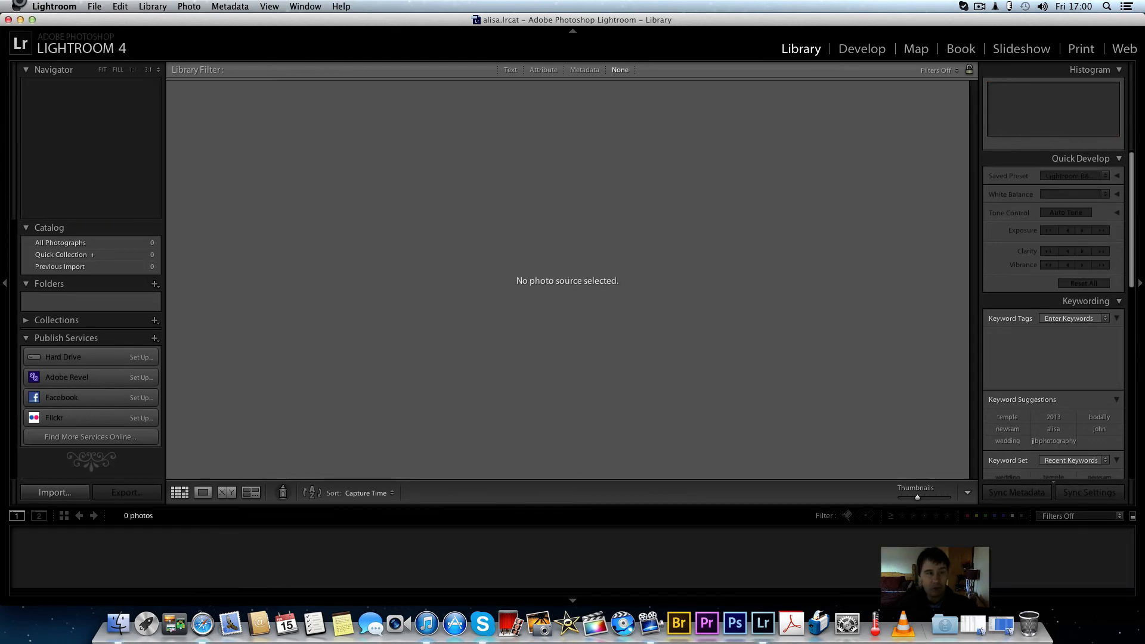
# - Switch to Finder, close the Wedding dng all window, and trash the 5d, 60d and old catalog folders inside Wedding all
pyautogui.click(20, 20)
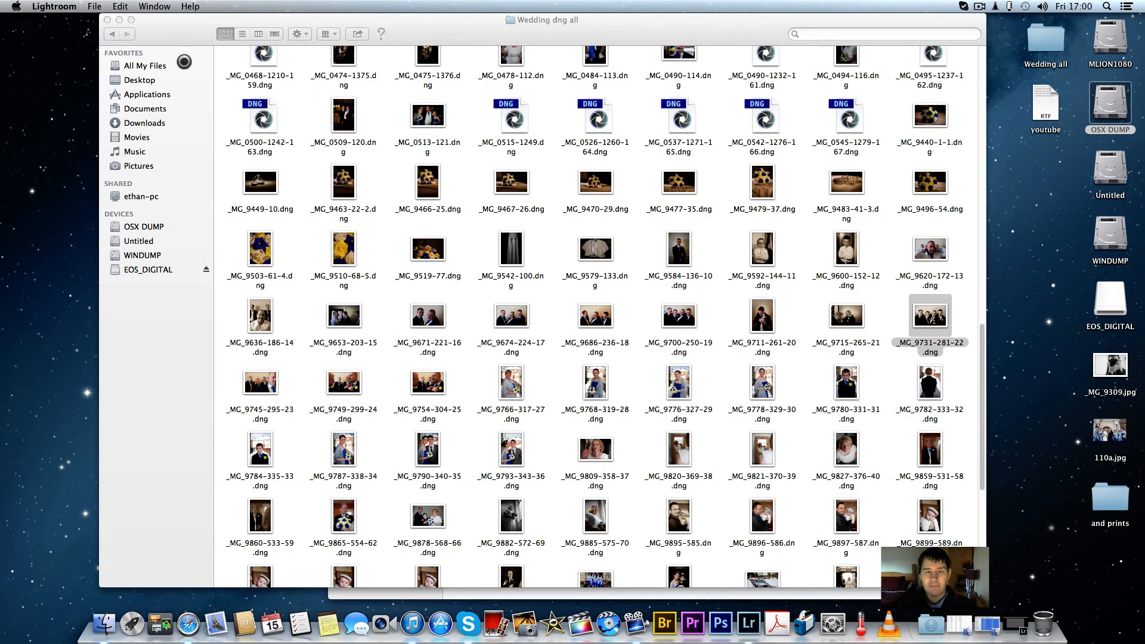
pyautogui.click(102, 19)
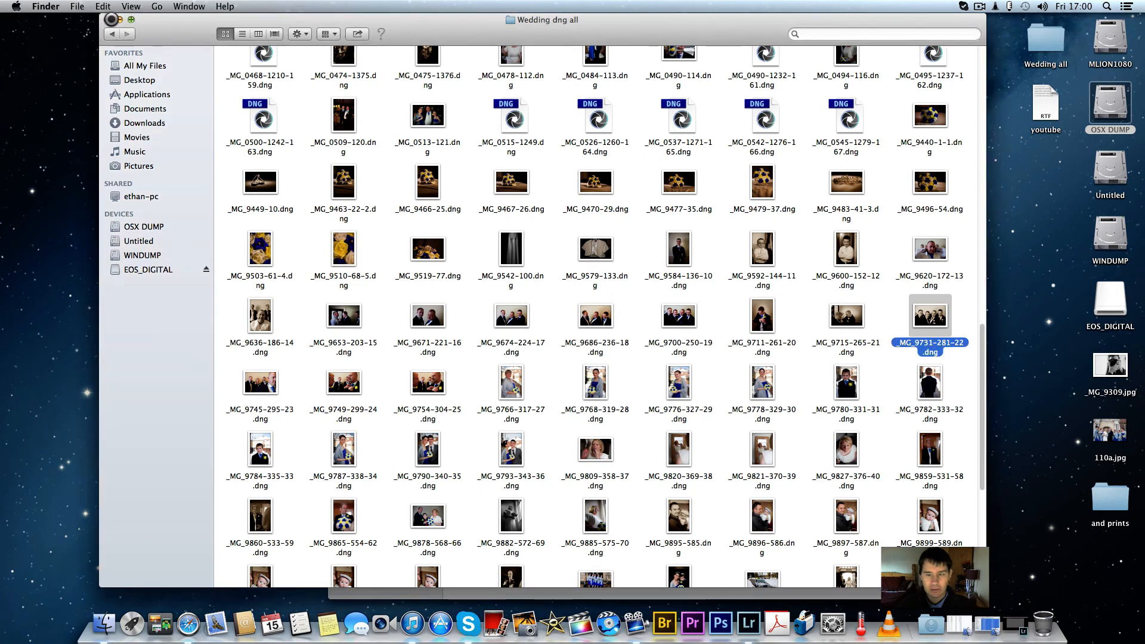
pyautogui.click(107, 20)
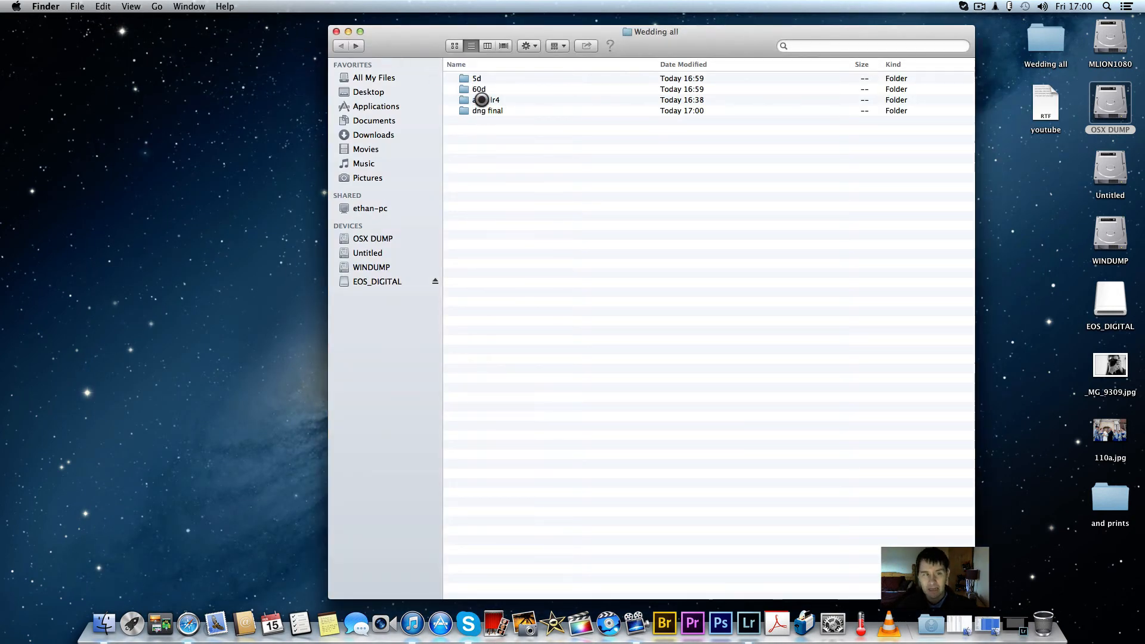
pyautogui.click(478, 99)
pyautogui.hotkey('shift', 'Up')
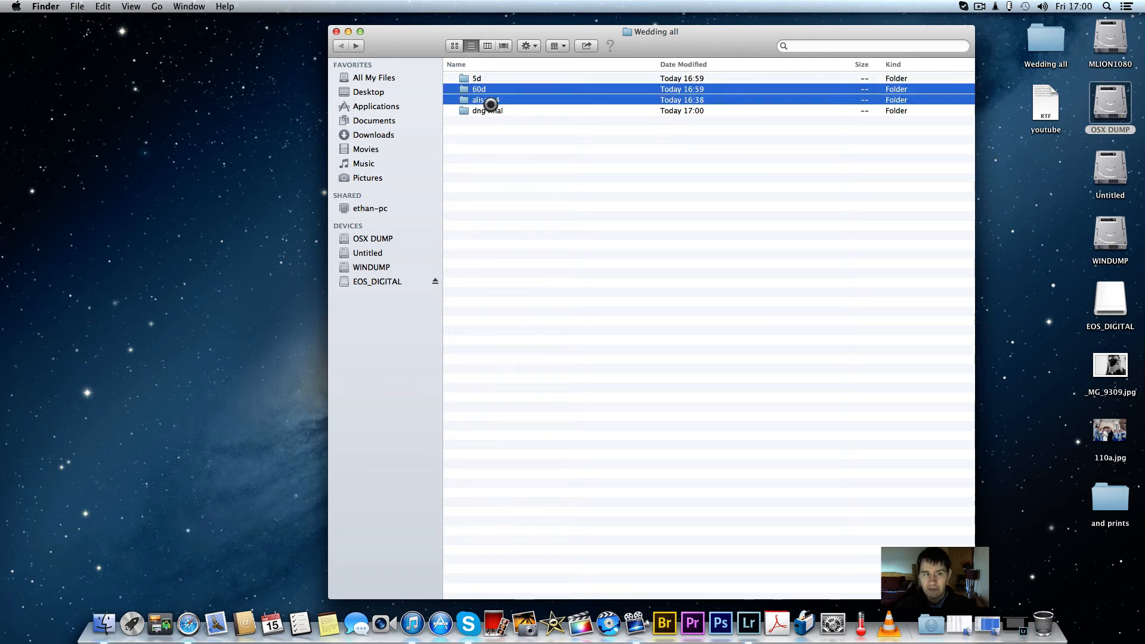
pyautogui.hotkey('shift', 'Up')
pyautogui.rightClick(485, 91)
pyautogui.click(512, 135)
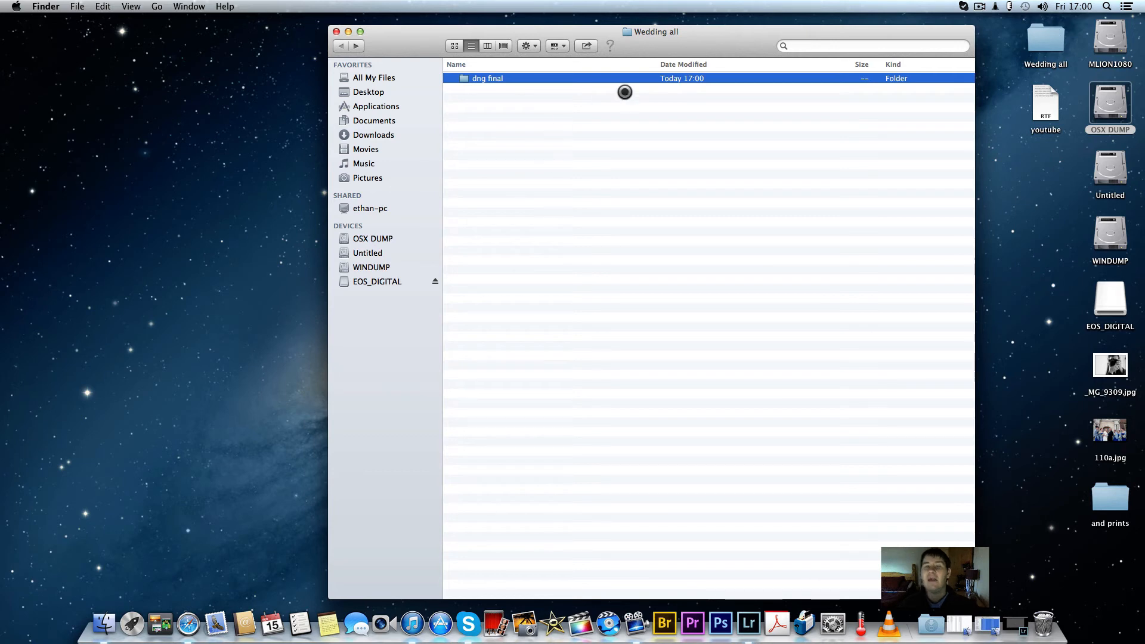
# - Look through the dng final folder and the exported catalog folder inside it
pyautogui.doubleClick(472, 81)
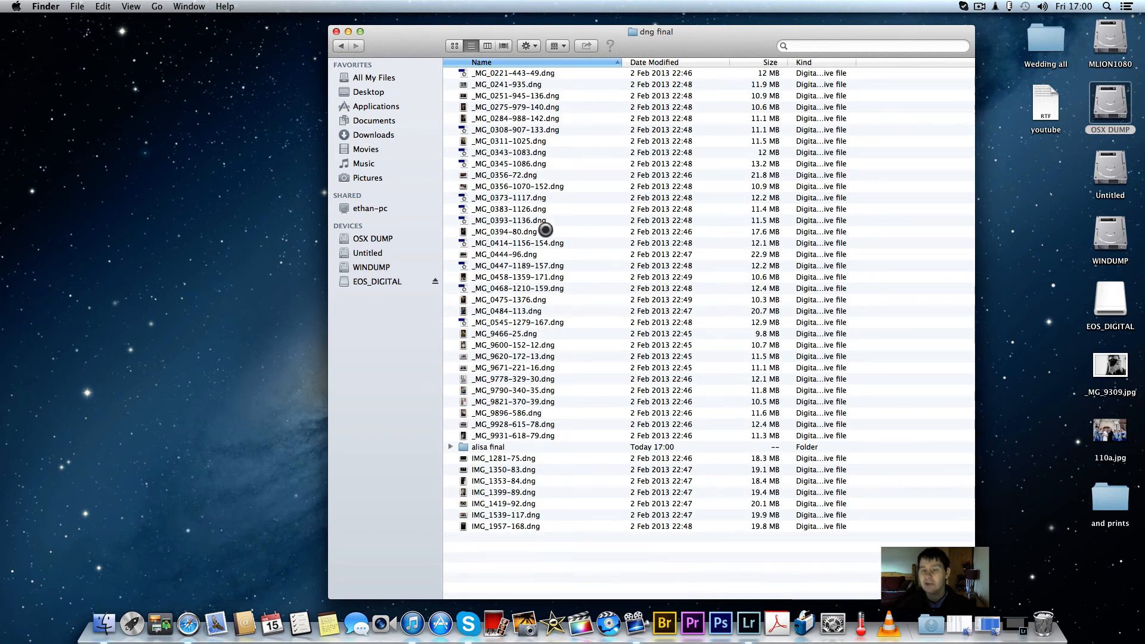
pyautogui.doubleClick(485, 447)
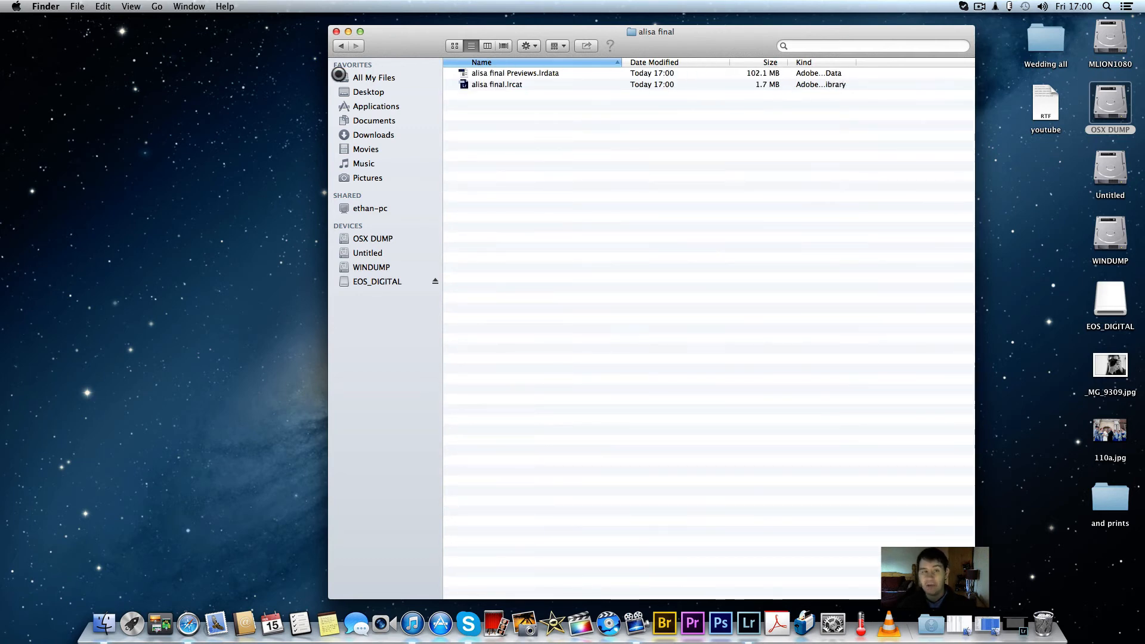
pyautogui.click(341, 46)
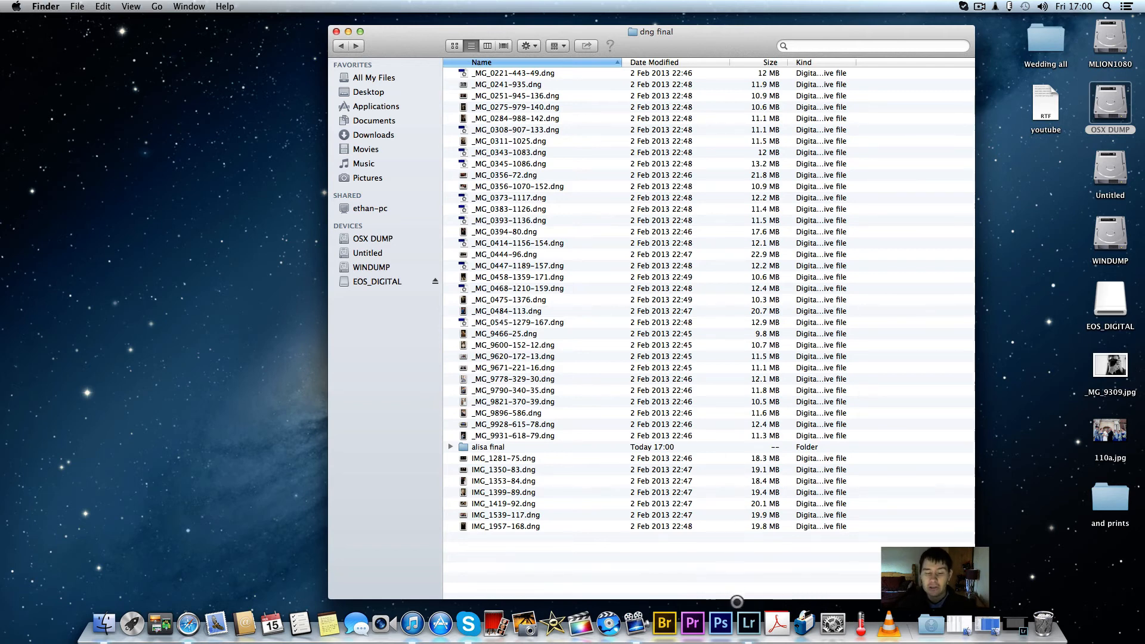
# - Switch to Lightroom and open the exported final catalog file from its folder inside dng final
pyautogui.click(748, 624)
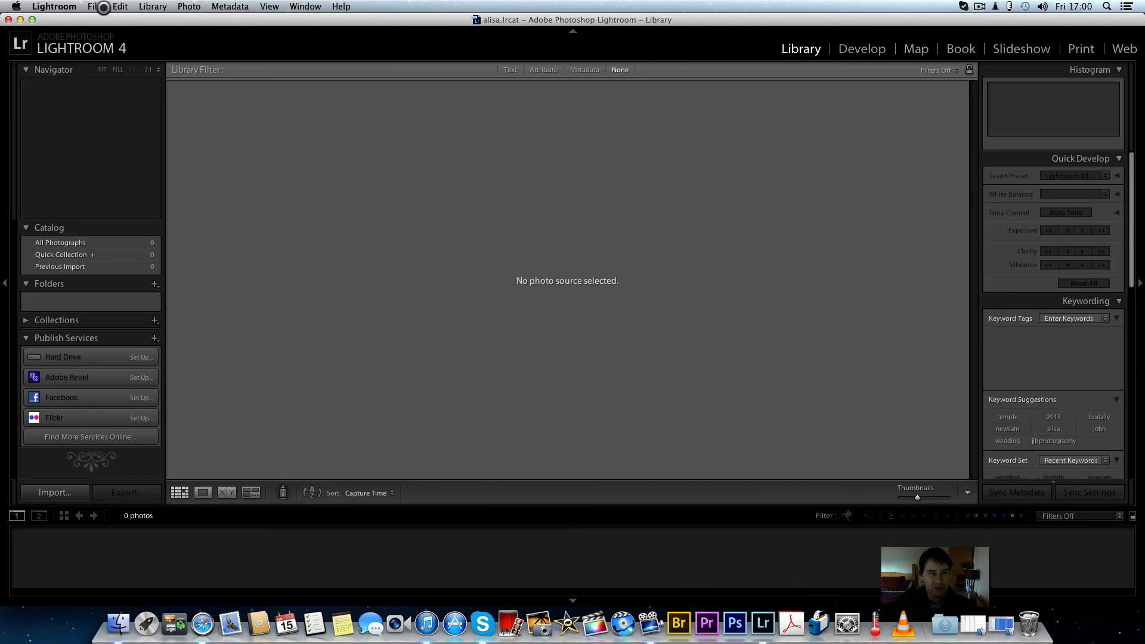
pyautogui.click(95, 6)
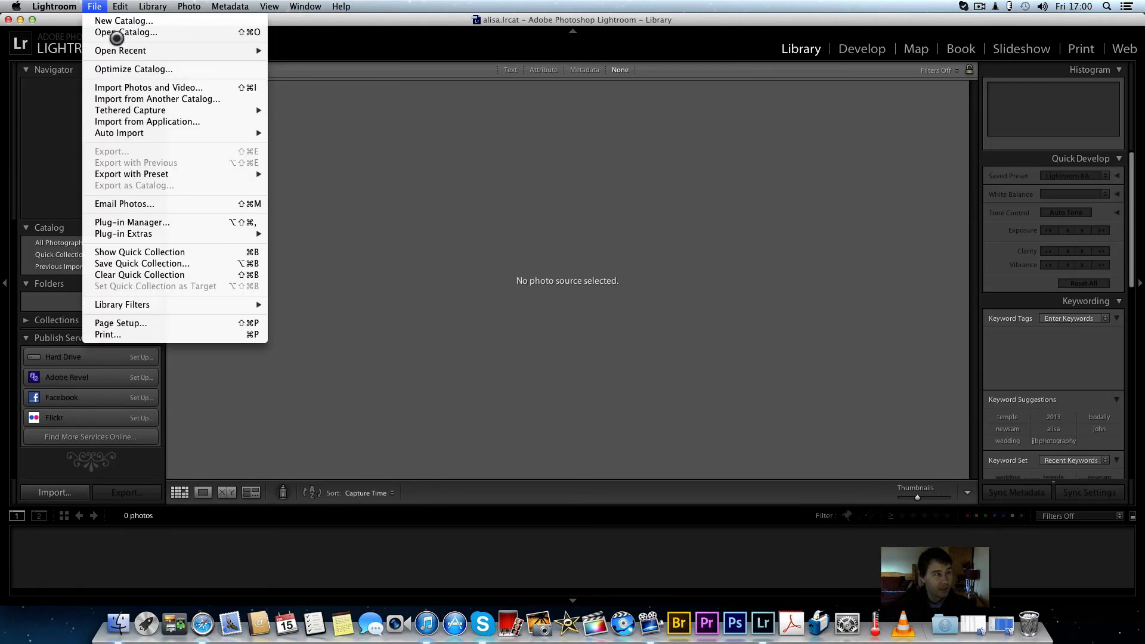
pyautogui.click(122, 32)
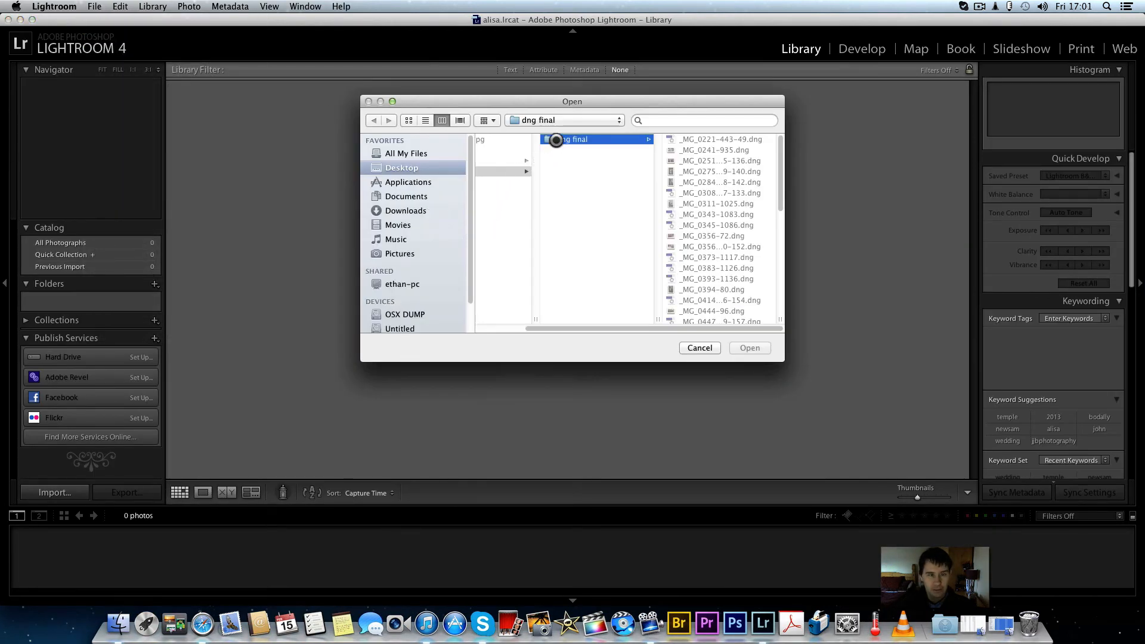
pyautogui.scroll(-5, 707, 251)
pyautogui.scroll(-4, 712, 256)
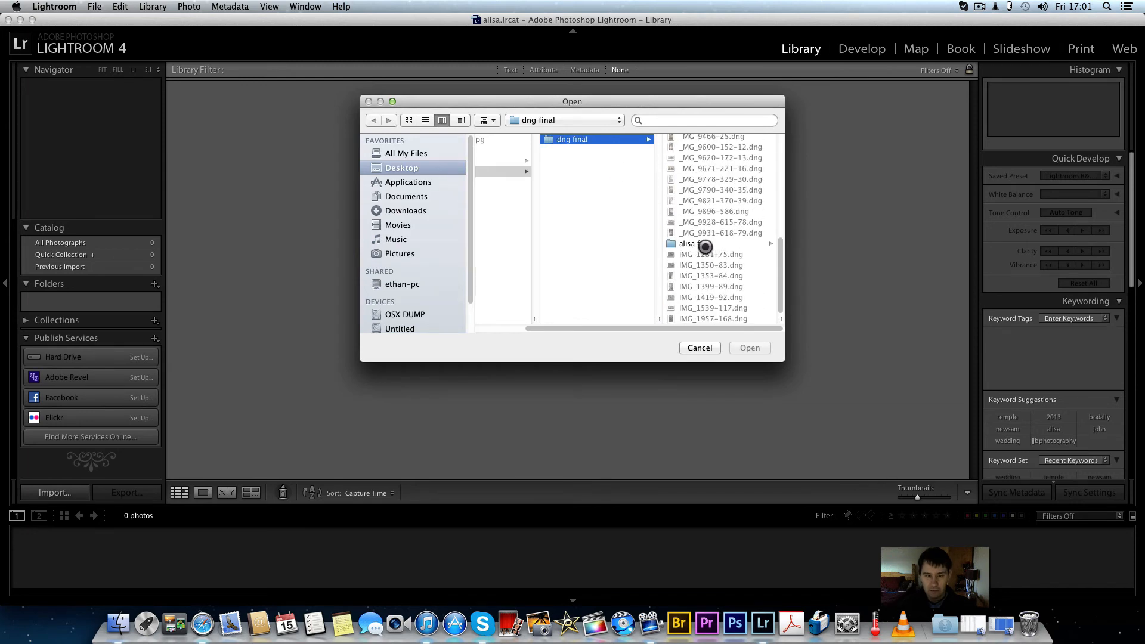
pyautogui.click(695, 243)
pyautogui.click(685, 151)
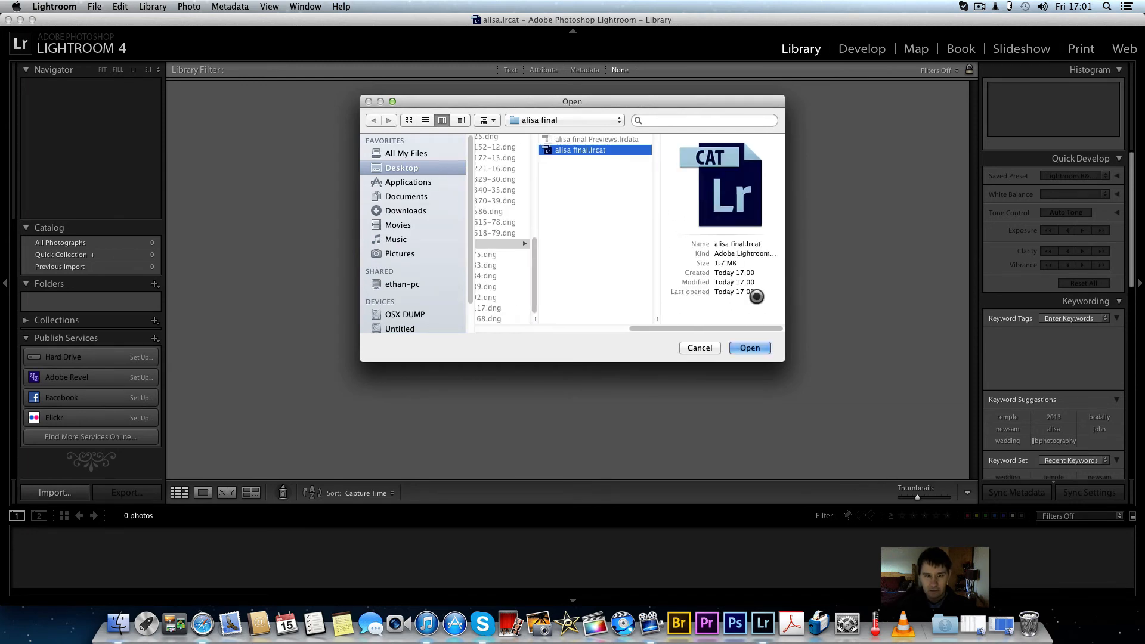
pyautogui.click(751, 348)
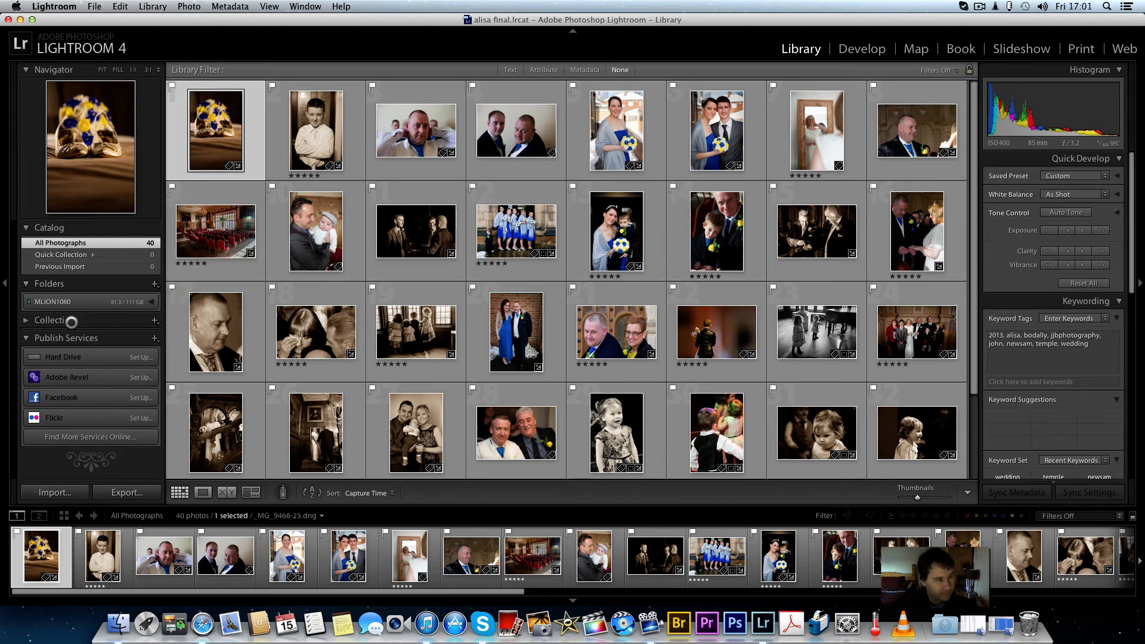
# - Show the Wedding all folder's photos and inspect the first three in Develop, zooming in on each
pyautogui.click(154, 301)
pyautogui.click(150, 318)
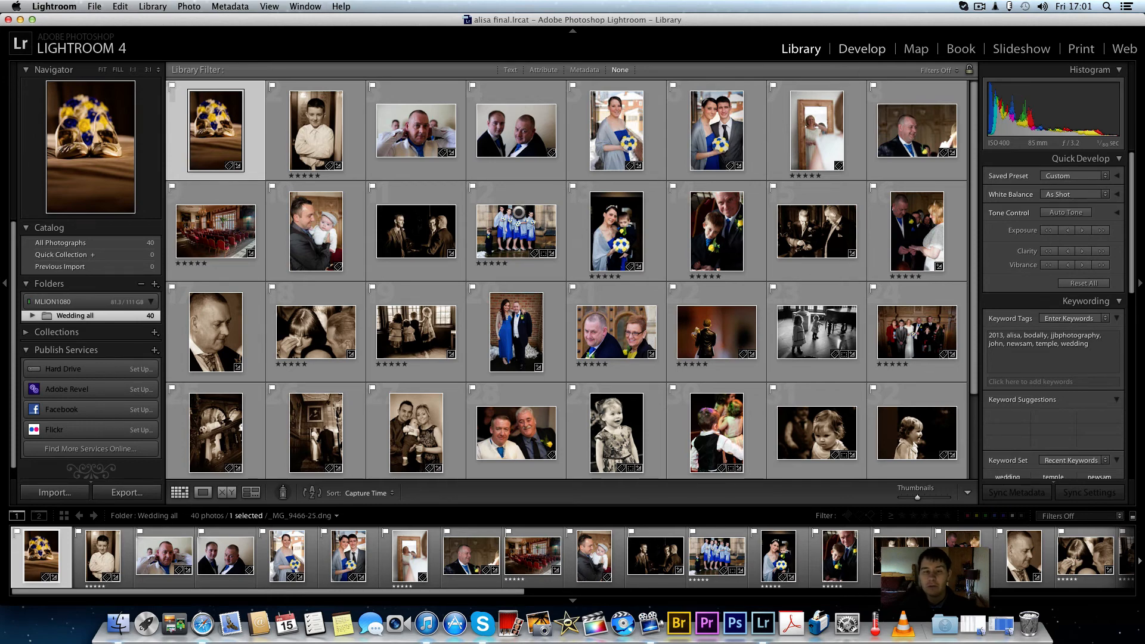
pyautogui.press('d')
pyautogui.click(528, 253)
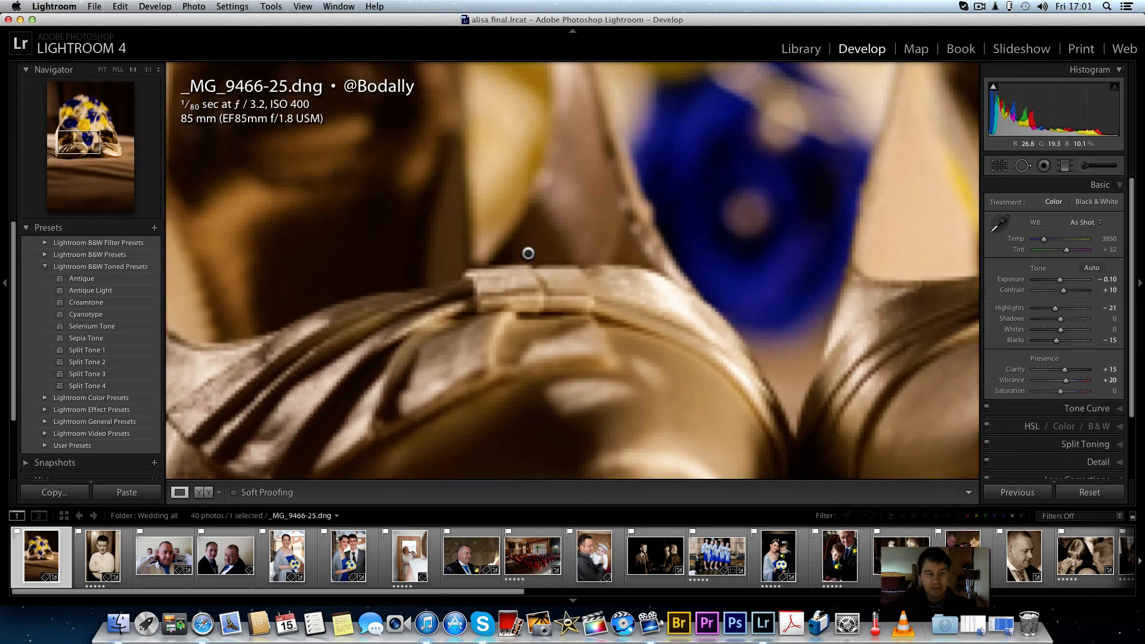
pyautogui.click(685, 248)
pyautogui.press('Right')
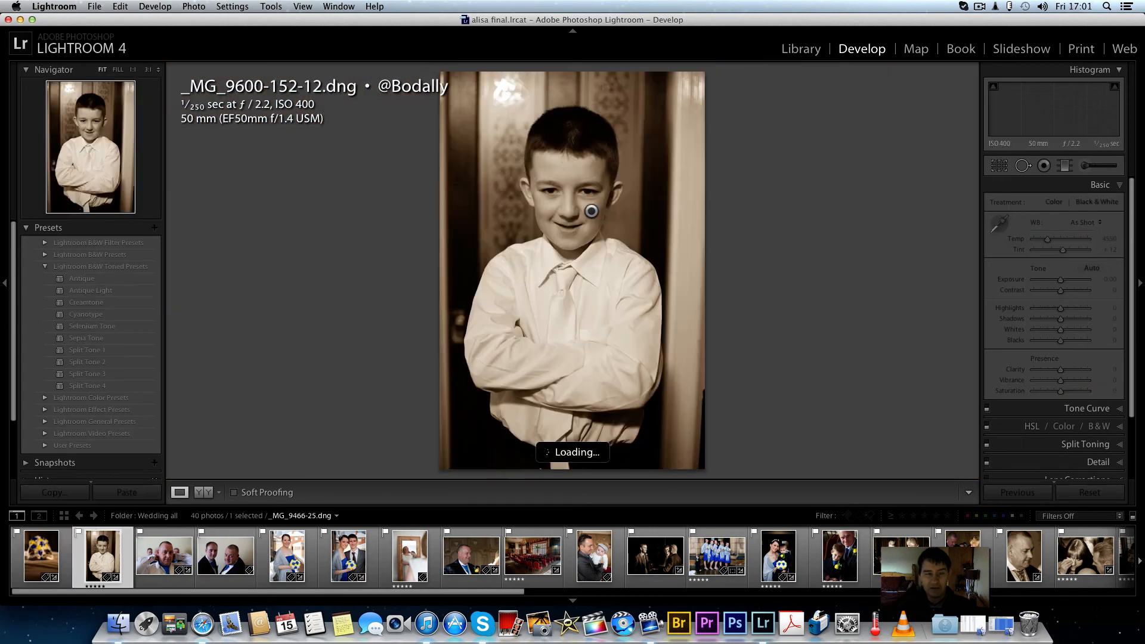
pyautogui.click(565, 188)
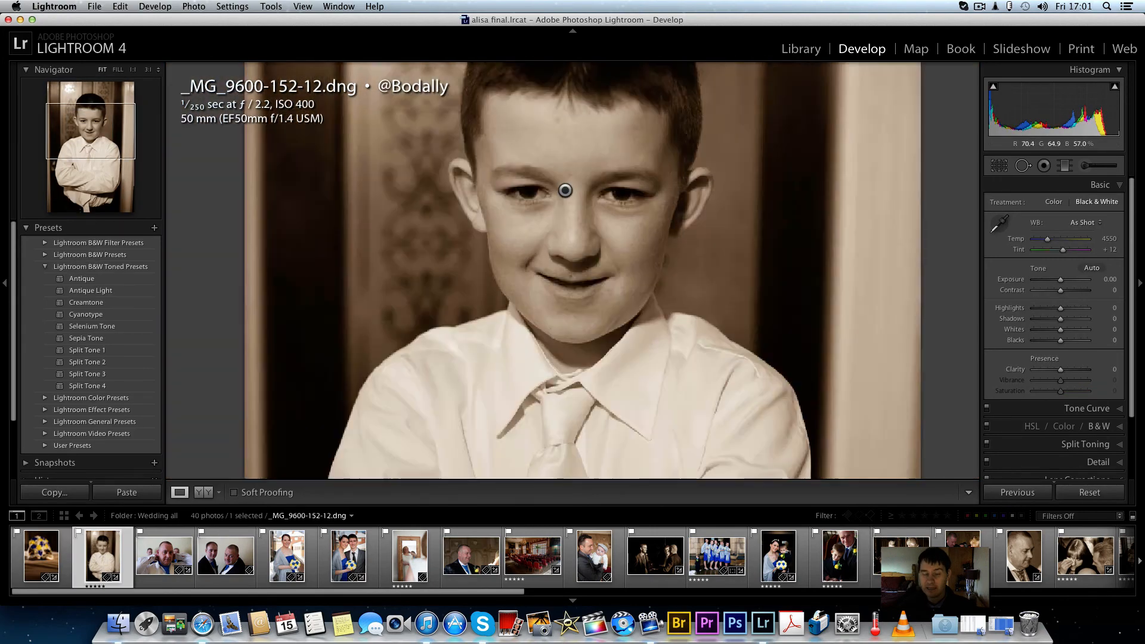
pyautogui.press('Right')
pyautogui.click(588, 225)
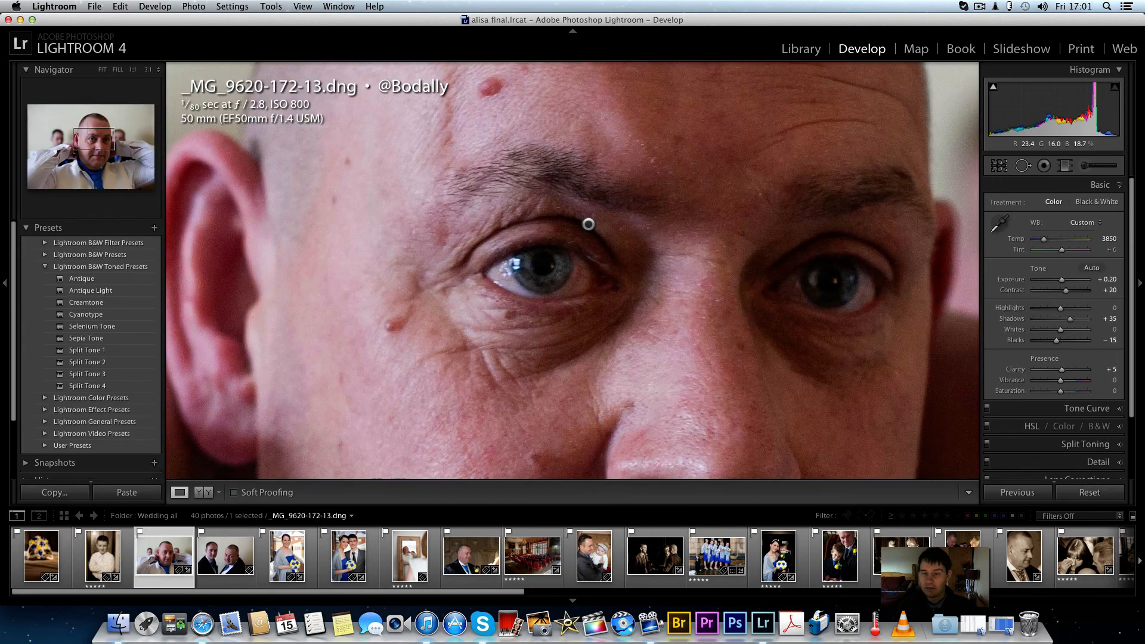
pyautogui.click(588, 224)
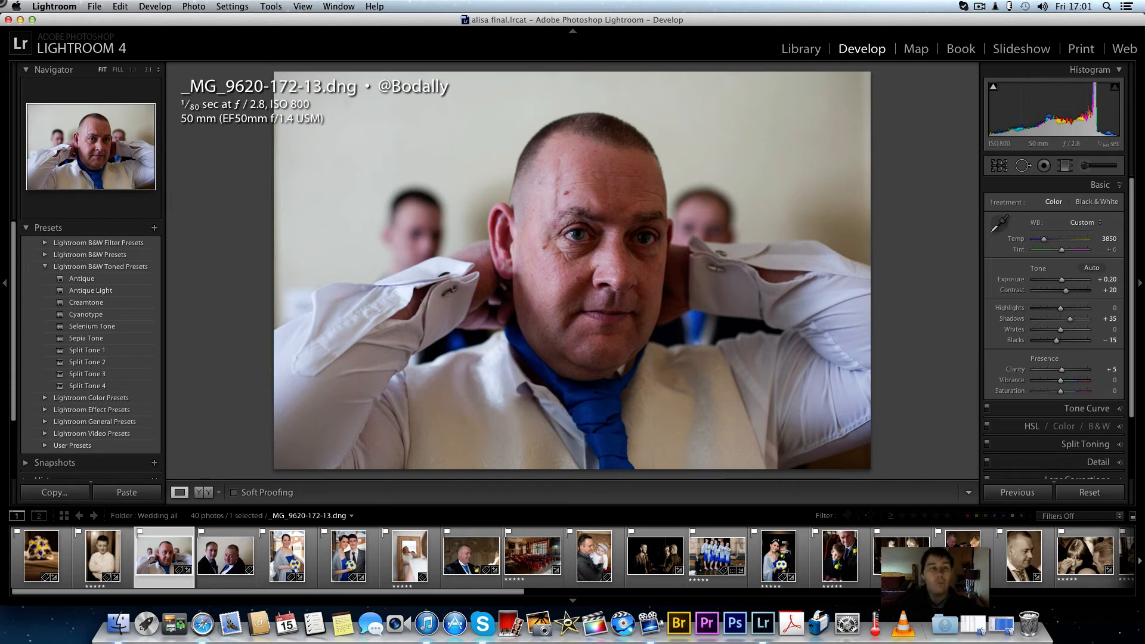
# - Switch to Finder and review the contents of Wedding all and its dng final folder
pyautogui.click(17, 19)
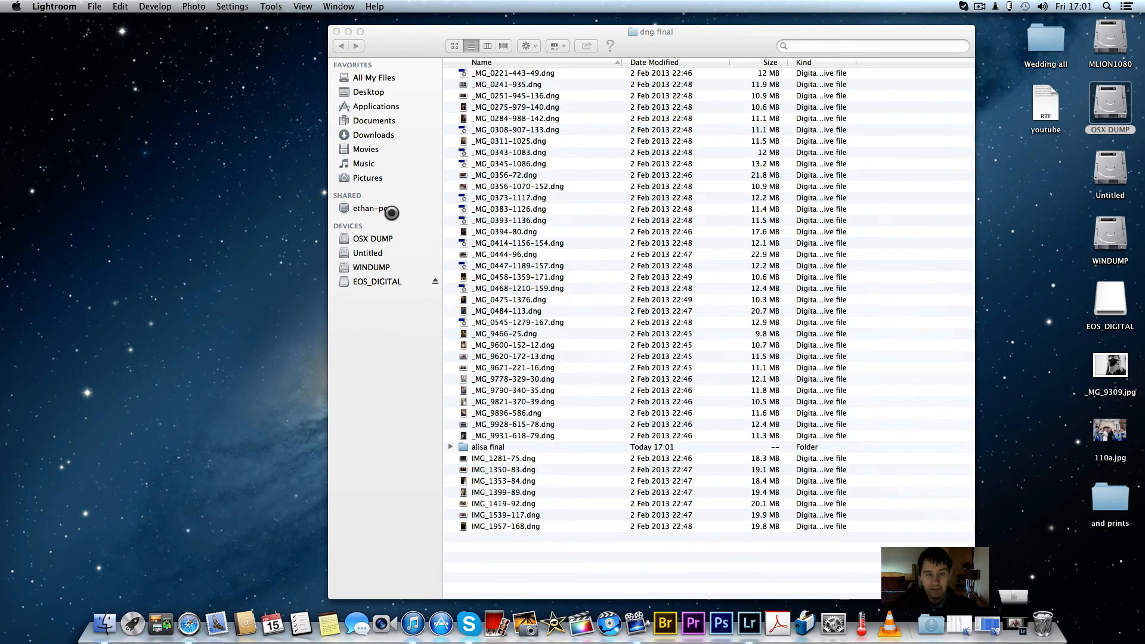
pyautogui.click(342, 47)
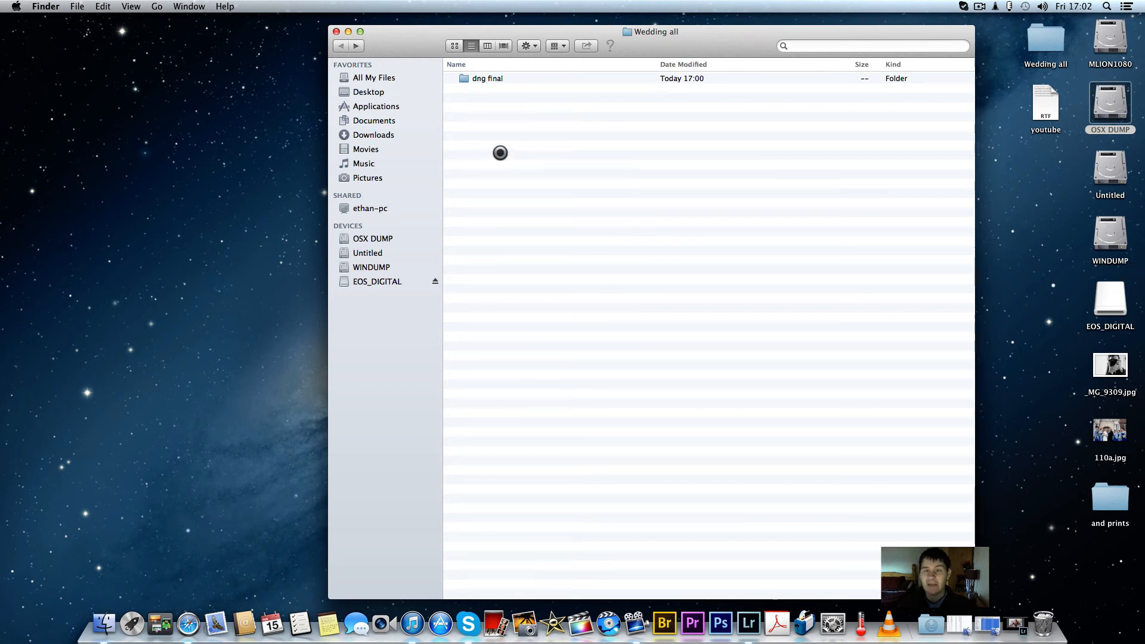
pyautogui.doubleClick(493, 78)
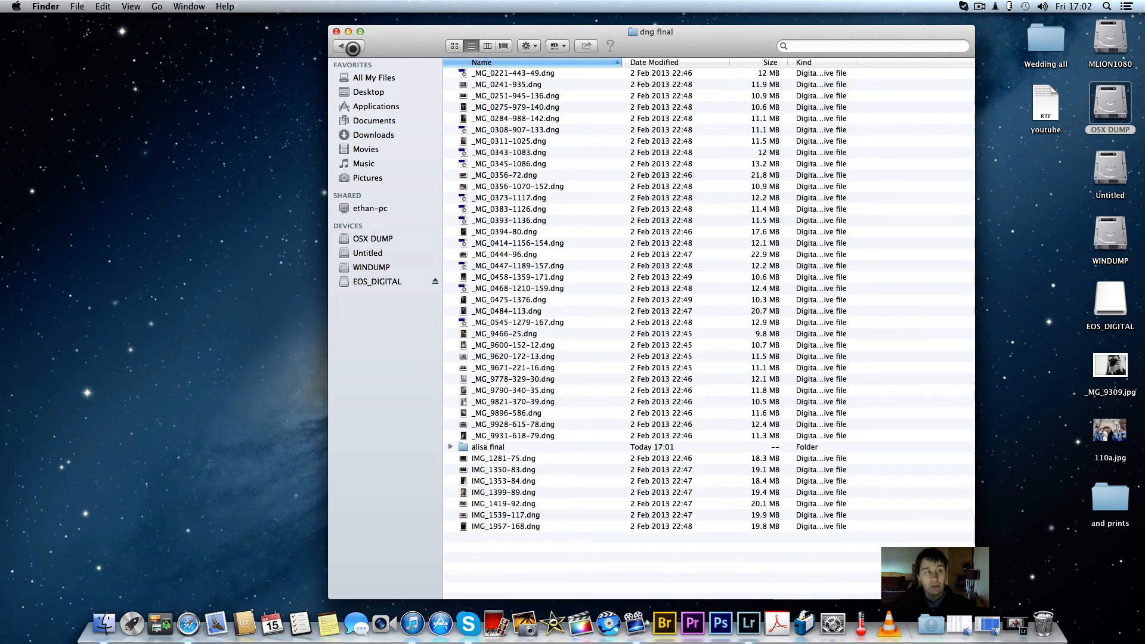
pyautogui.click(342, 46)
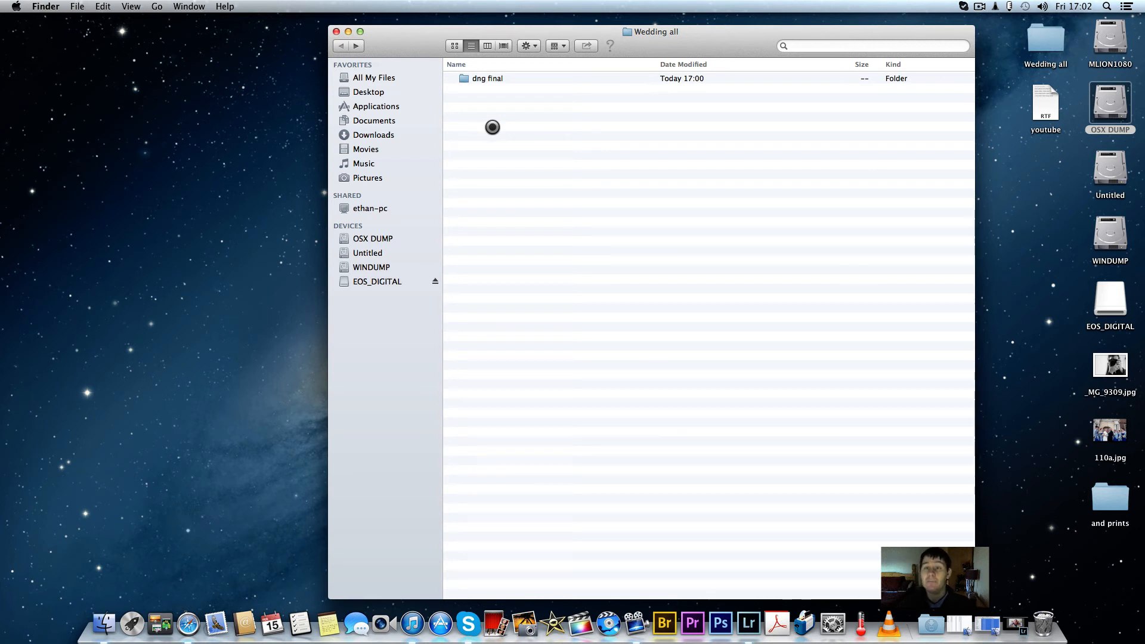
pyautogui.click(472, 77)
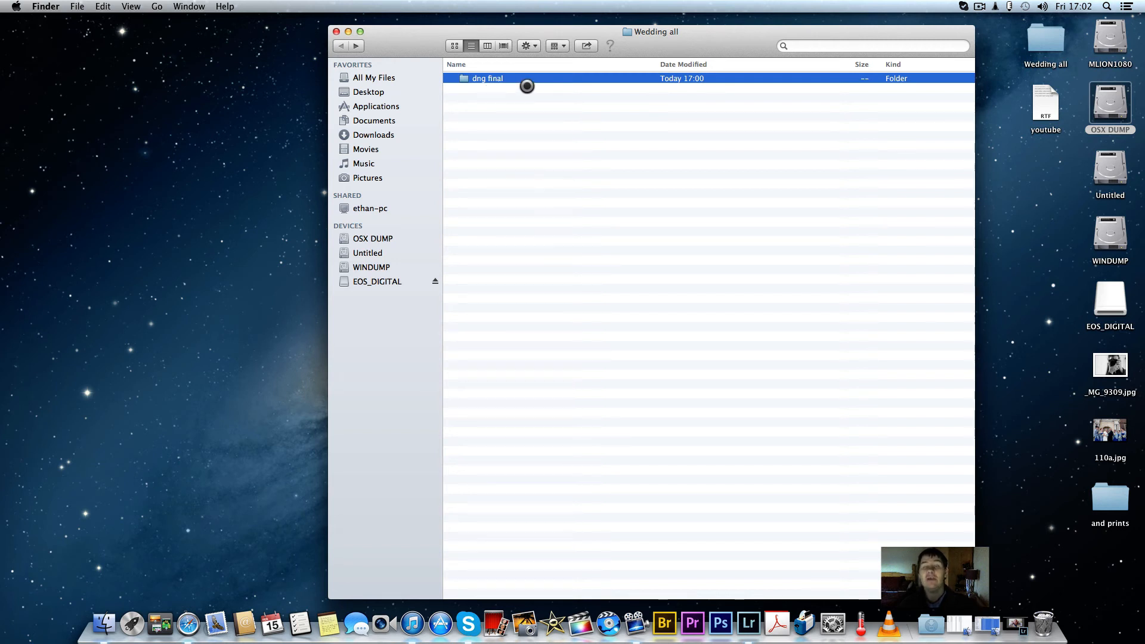
pyautogui.doubleClick(475, 75)
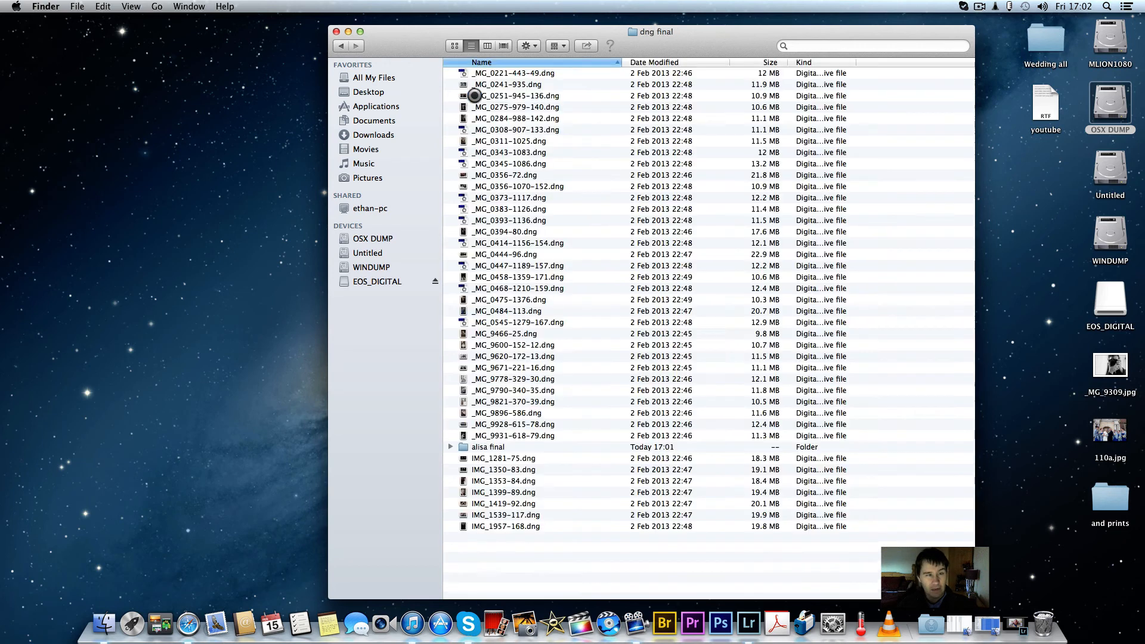
pyautogui.press('super+a')
pyautogui.rightClick(473, 103)
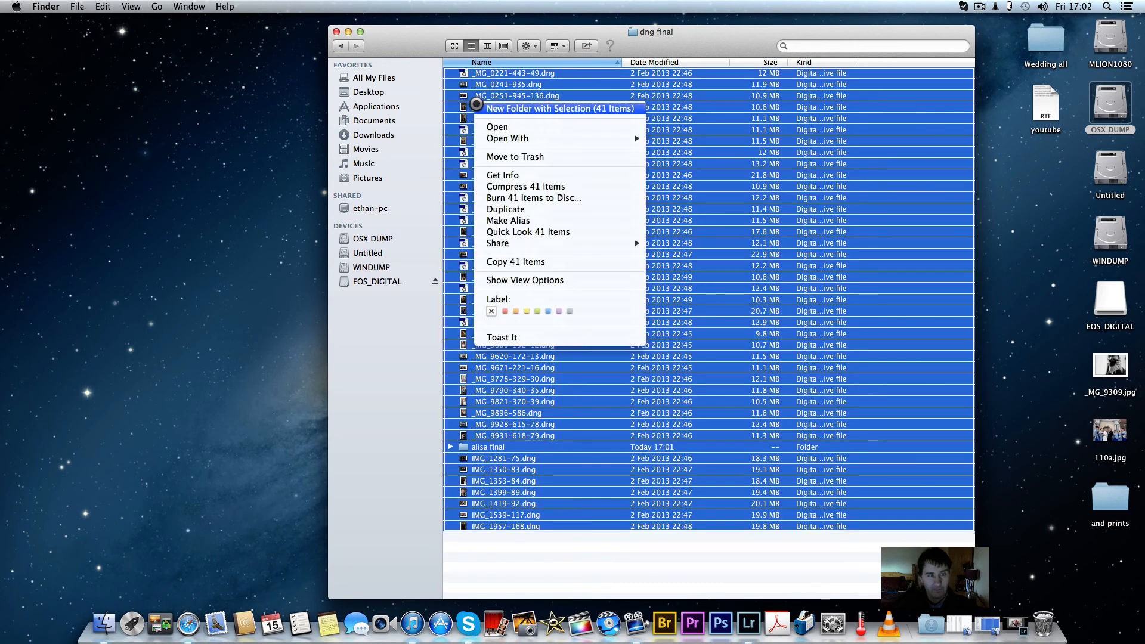
pyautogui.click(342, 44)
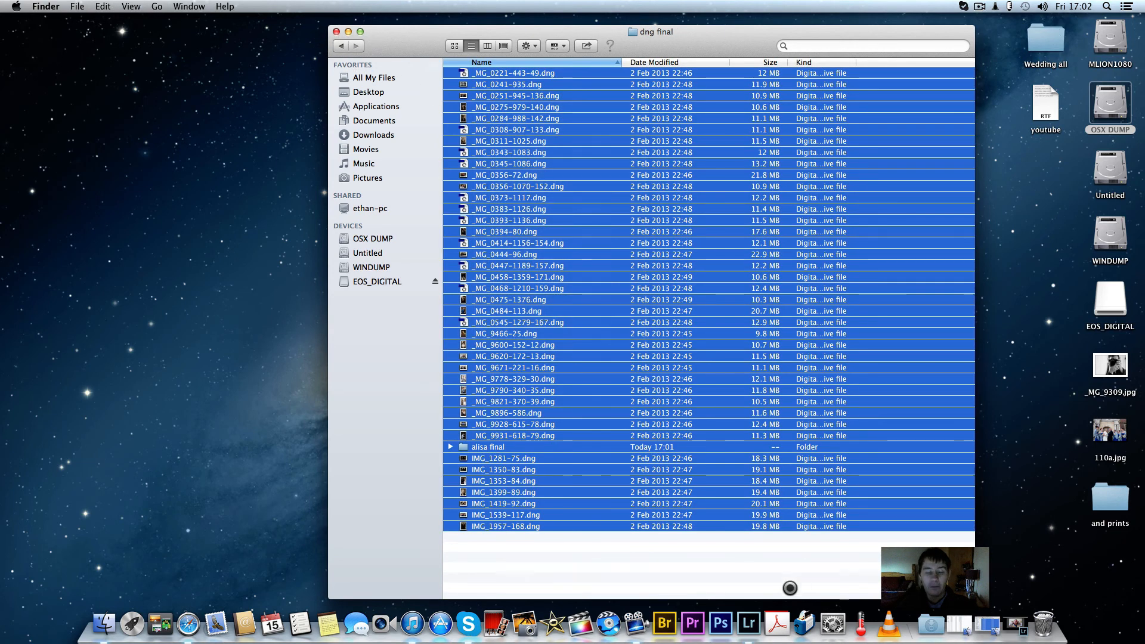
# - Switch back to Lightroom and browse forward through the following photos in Develop
pyautogui.click(746, 617)
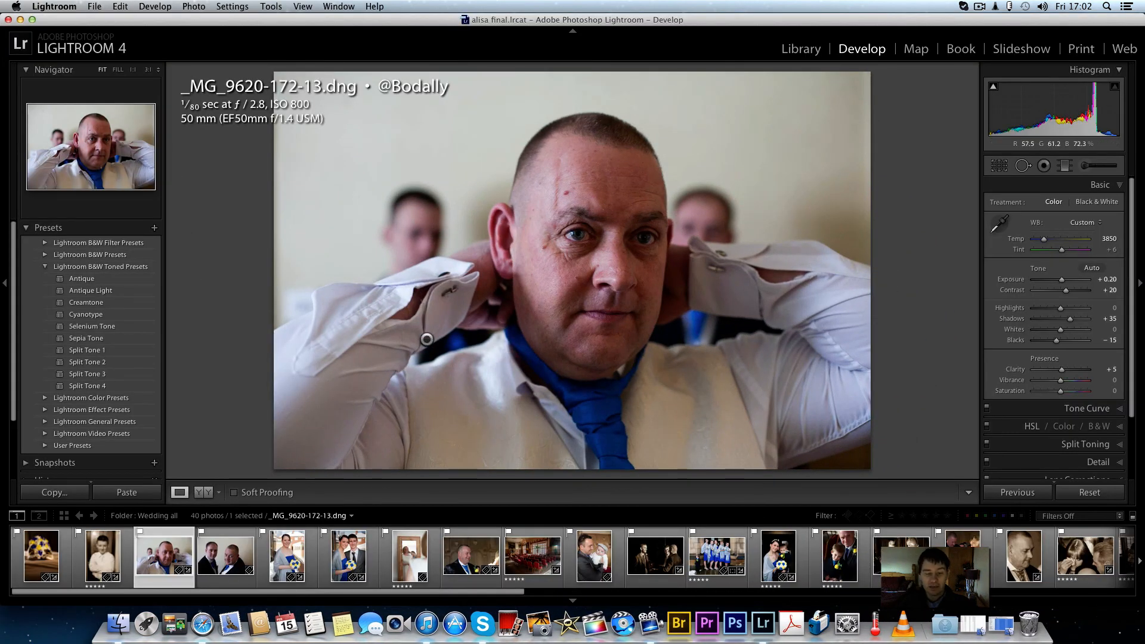
pyautogui.press('Right')
pyautogui.press('Right')
pyautogui.press('Right')
pyautogui.press('Right')
pyautogui.press('Right')
pyautogui.press('Right')
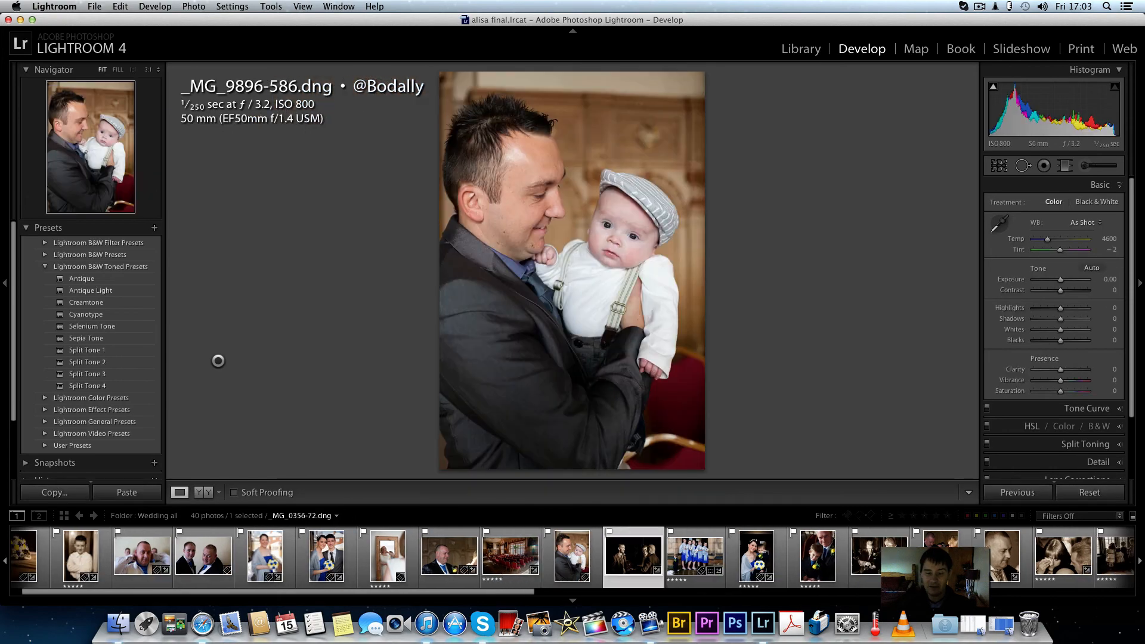
# - Advance through three more photos in Develop, as far as _MG_9931-618-79.dng
pyautogui.press('Right')
pyautogui.press('Right')
pyautogui.press('Right')
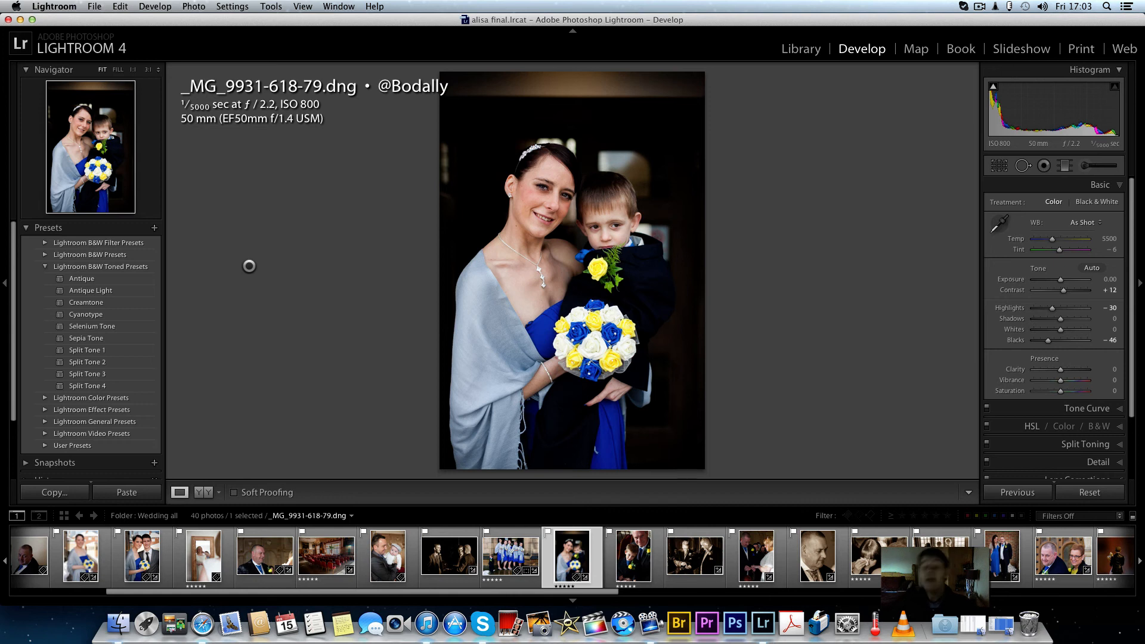
# - Quit Lightroom and close the dng final folder window in Finder
pyautogui.click(54, 6)
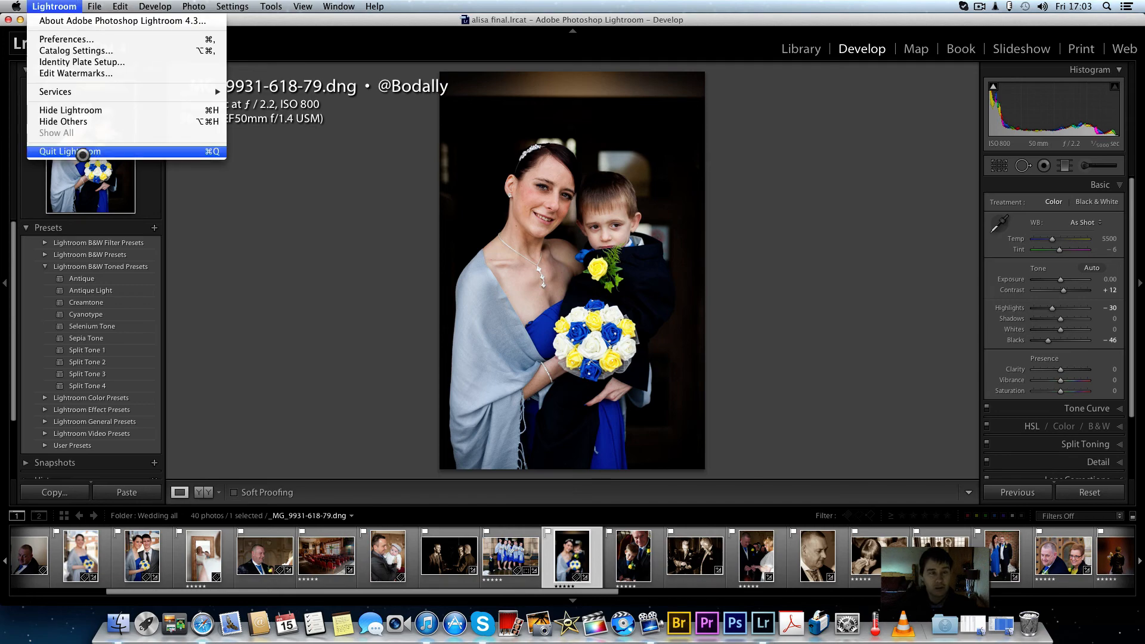
pyautogui.click(70, 152)
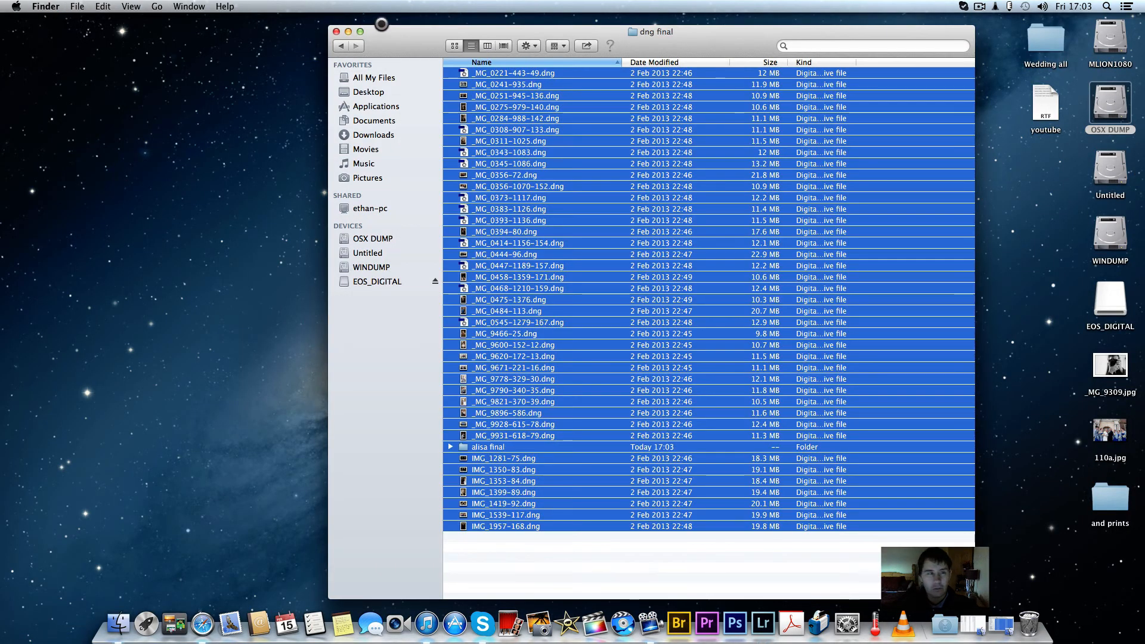
pyautogui.click(336, 31)
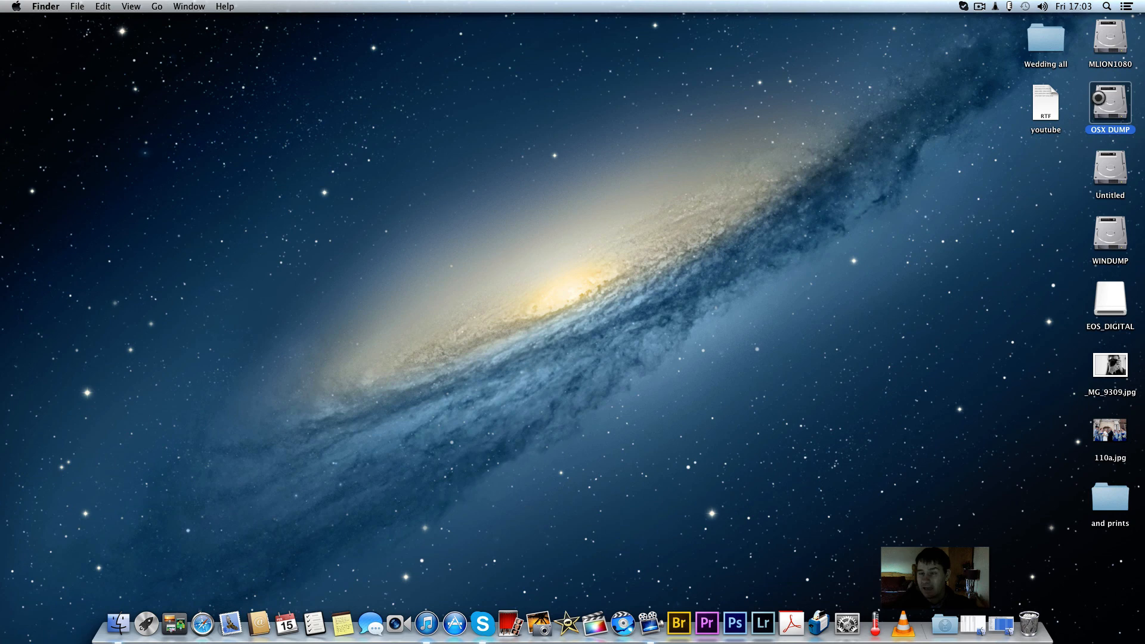
# - Open the jan26th wedding folder inside weddings 2013 on the OSX DUMP drive
pyautogui.doubleClick(1099, 98)
pyautogui.click(254, 45)
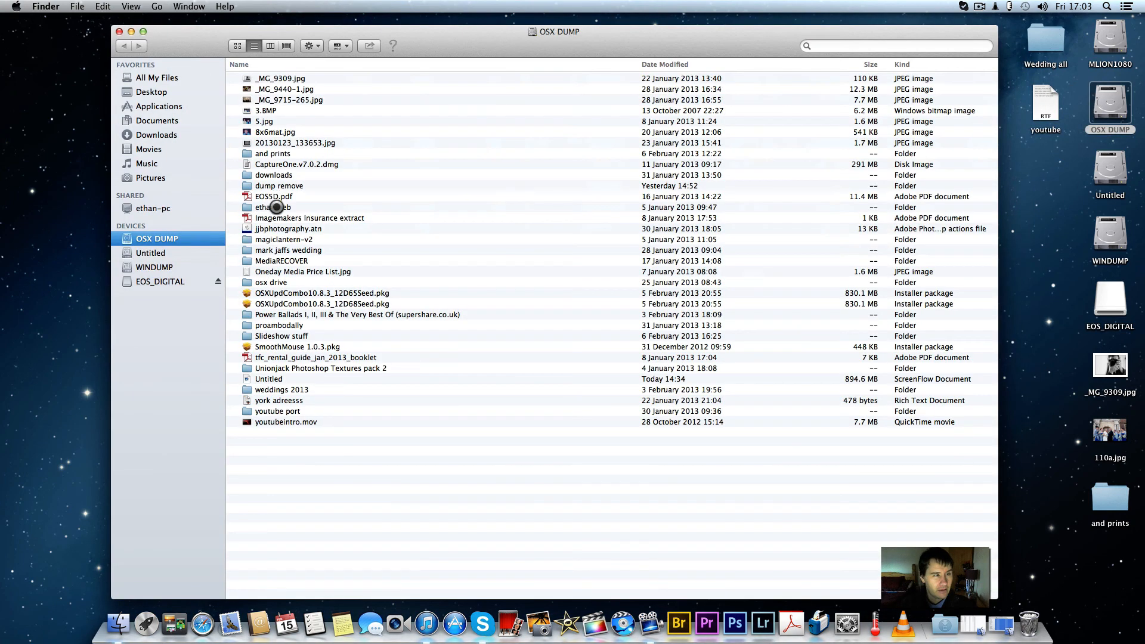
pyautogui.doubleClick(277, 389)
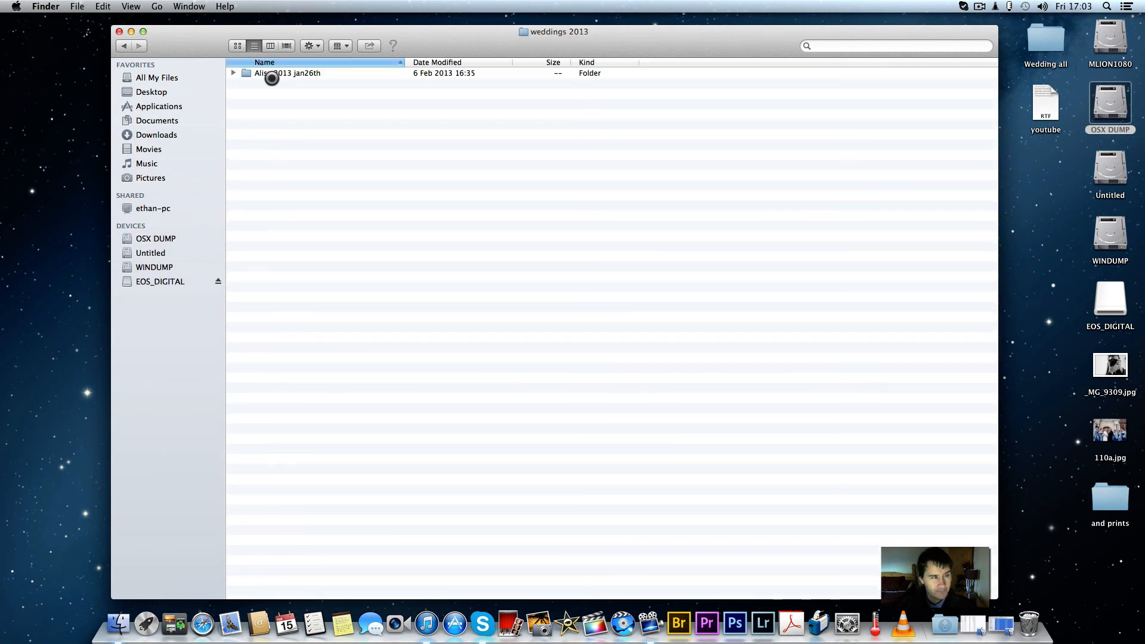
pyautogui.doubleClick(271, 74)
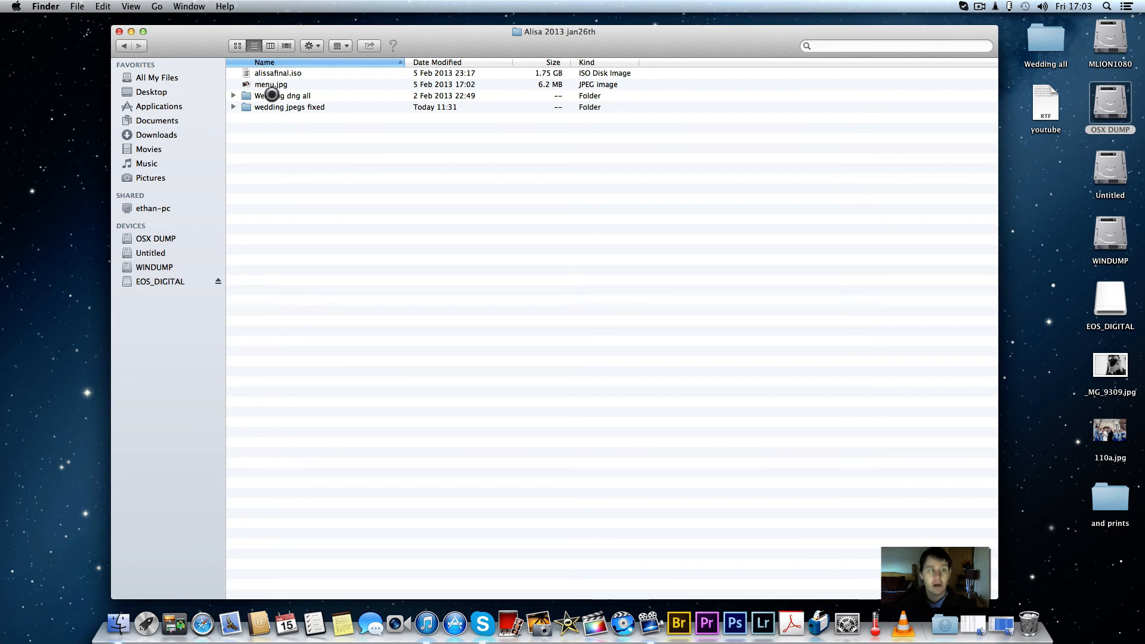
# - Check the contents of the Wedding dng all folder with all its files selected, and return to the parent folder
pyautogui.click(271, 95)
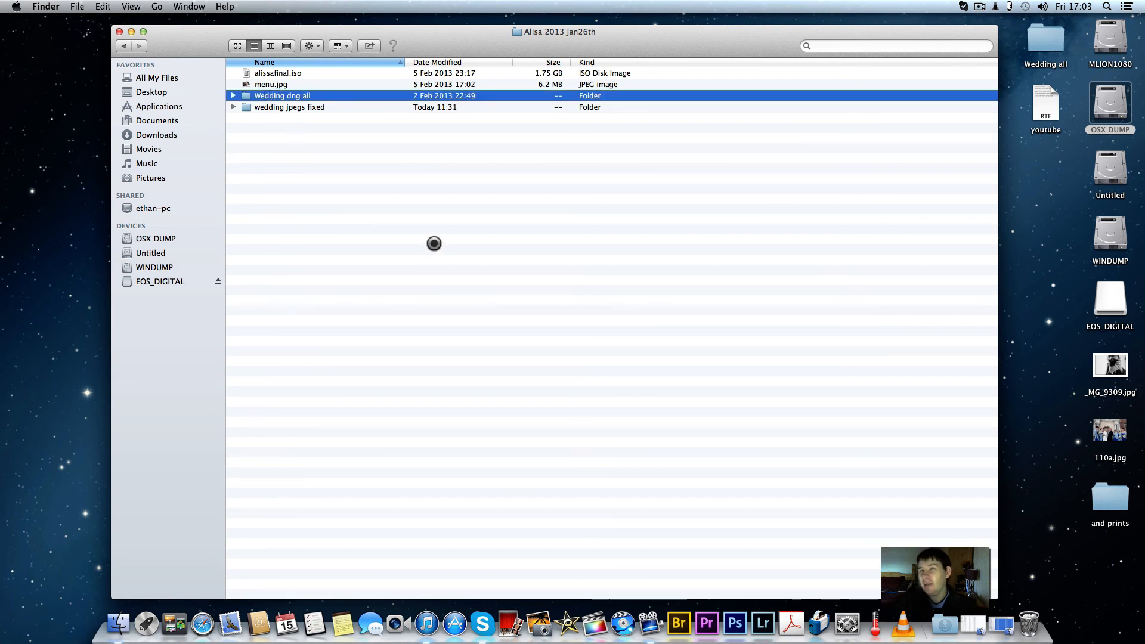
pyautogui.doubleClick(328, 96)
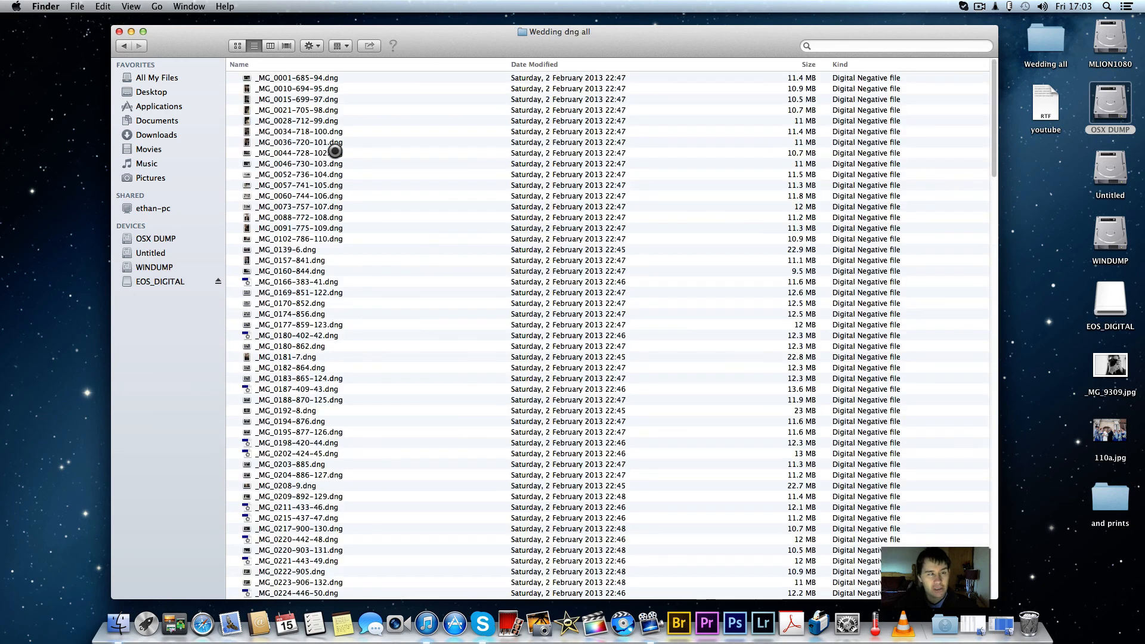
pyautogui.press('super+a')
pyautogui.rightClick(269, 165)
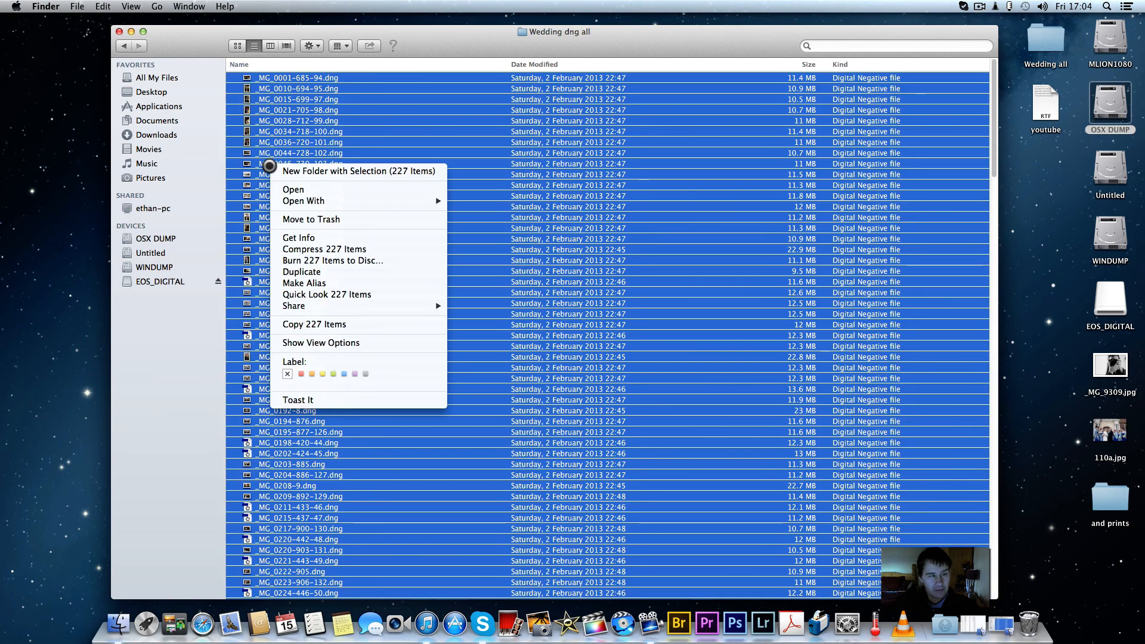
pyautogui.click(236, 106)
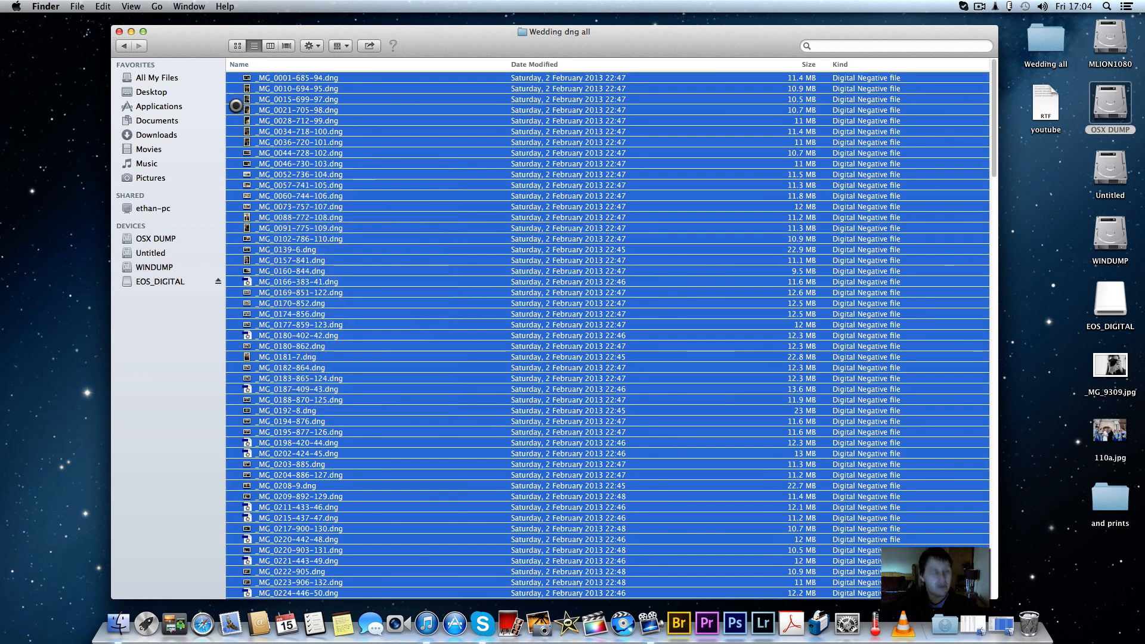
pyautogui.click(124, 45)
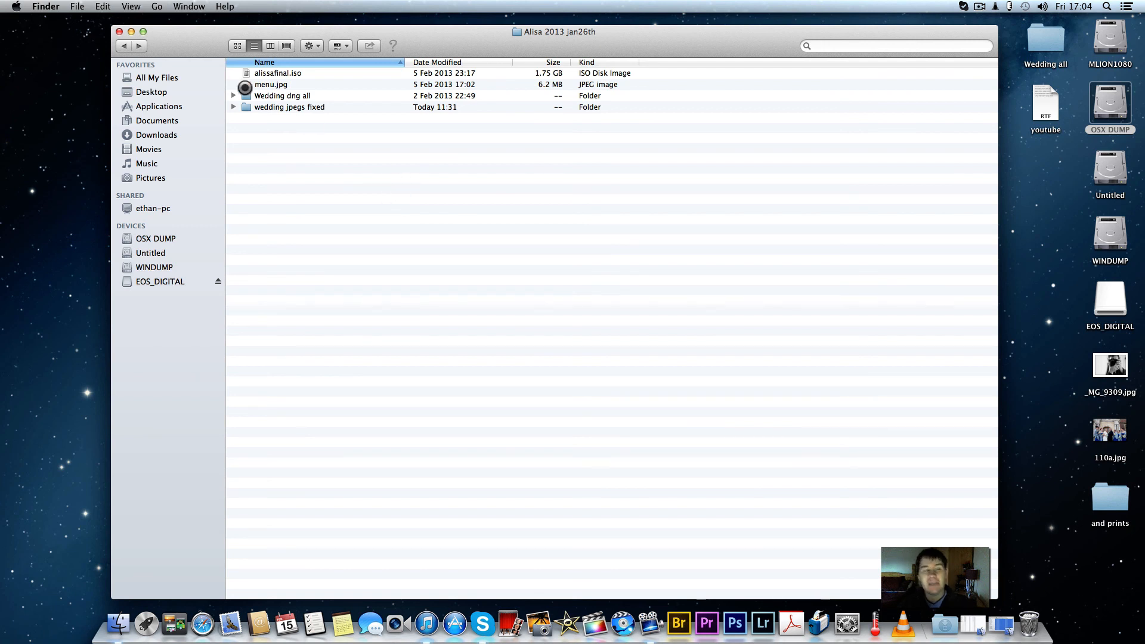
# - Open the wedding jpegs fixed folder, show its files as icons and preview 6.jpg with Quick Look
pyautogui.click(276, 94)
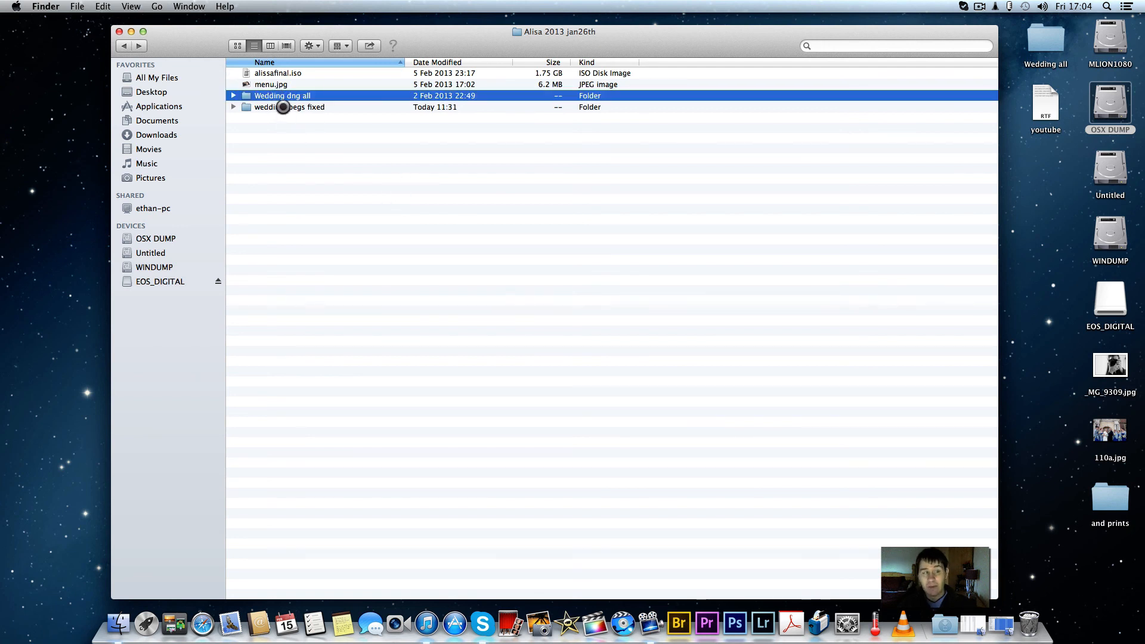
pyautogui.doubleClick(282, 107)
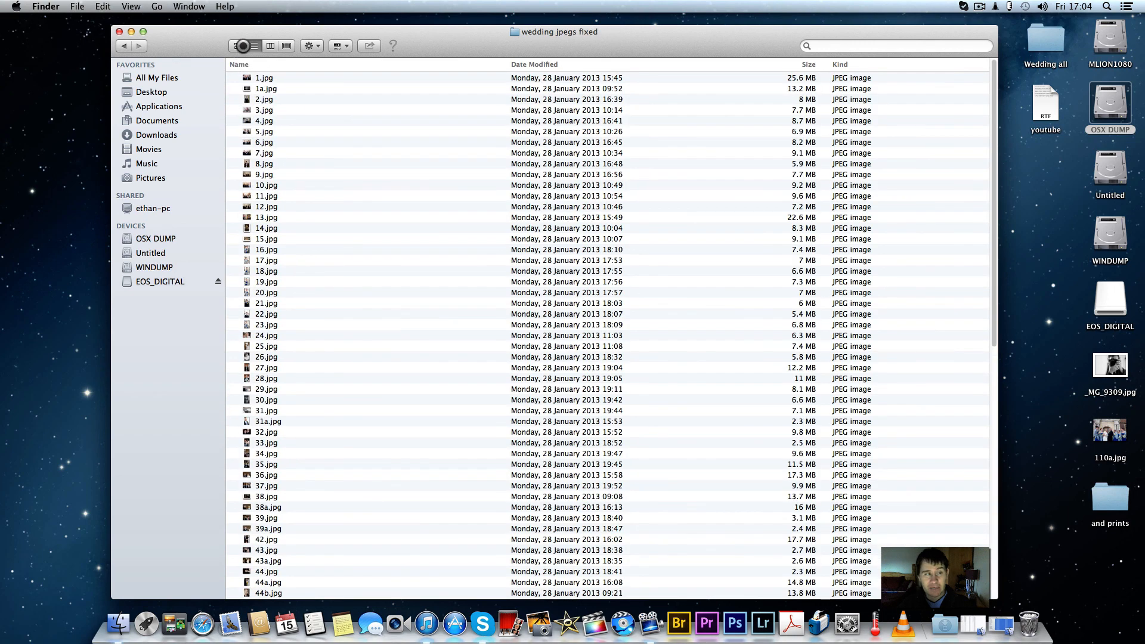
pyautogui.click(238, 47)
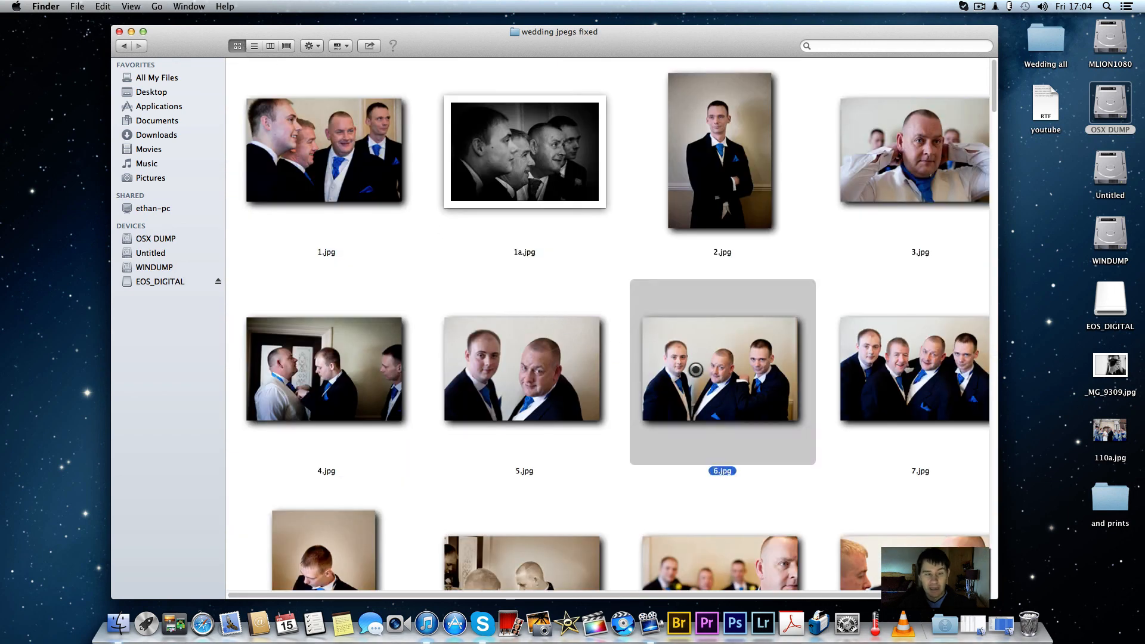
pyautogui.click(695, 370)
pyautogui.press('space')
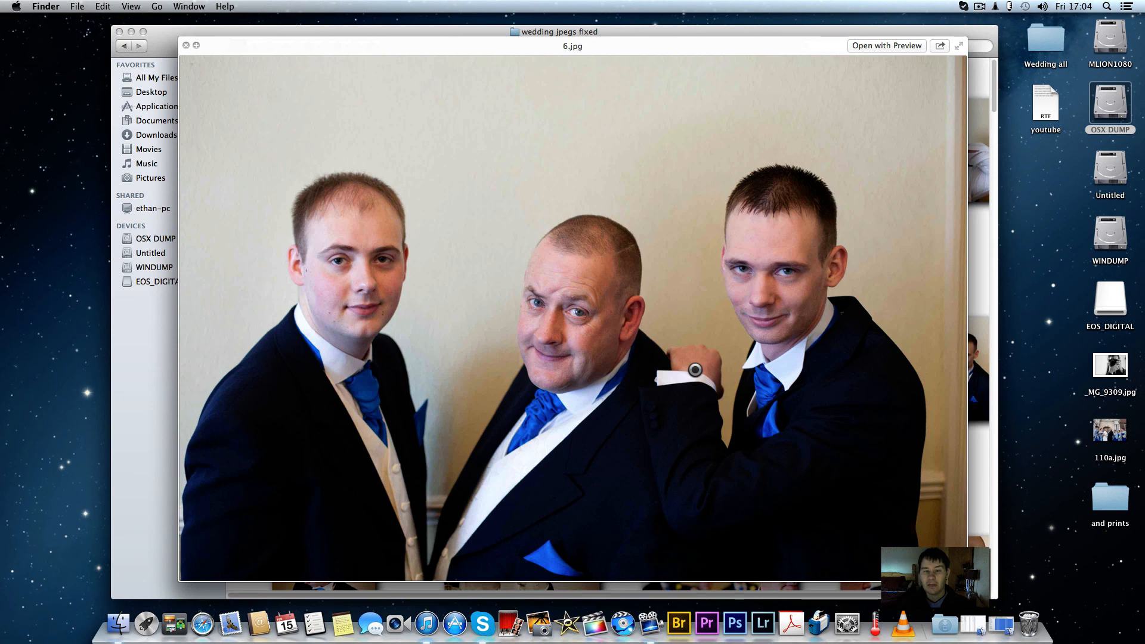
pyautogui.press('space')
# - Browse the thumbnails from 6.jpg onward to 12.jpg and preview 12.jpg with Quick Look
pyautogui.press('Down')
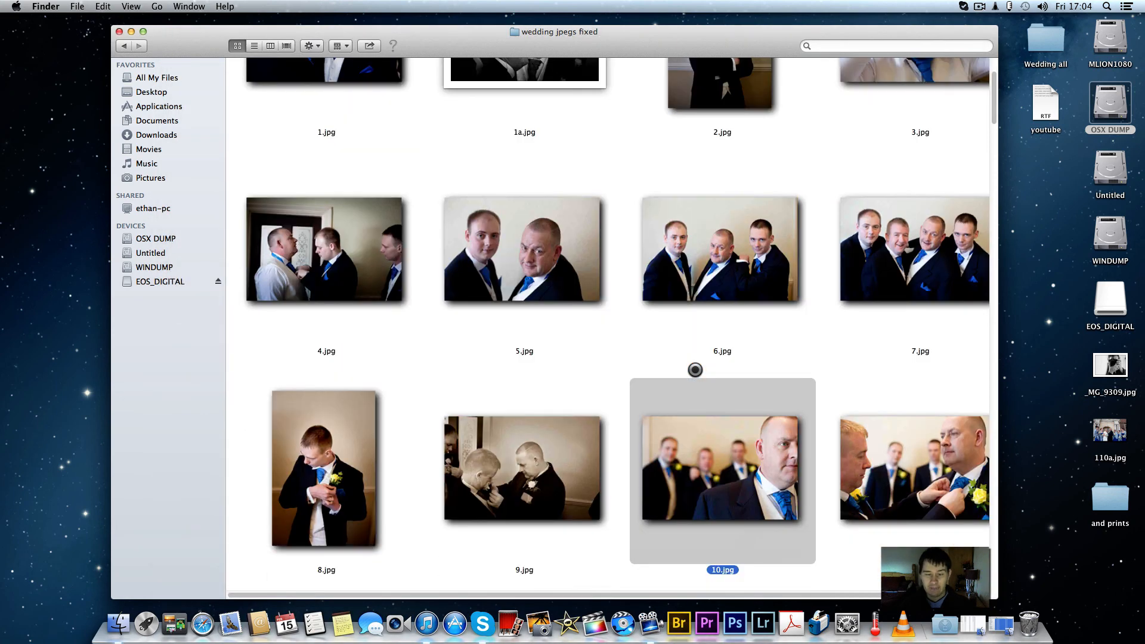
pyautogui.press('Left')
pyautogui.press('Right')
pyautogui.press('Left')
pyautogui.press('Left')
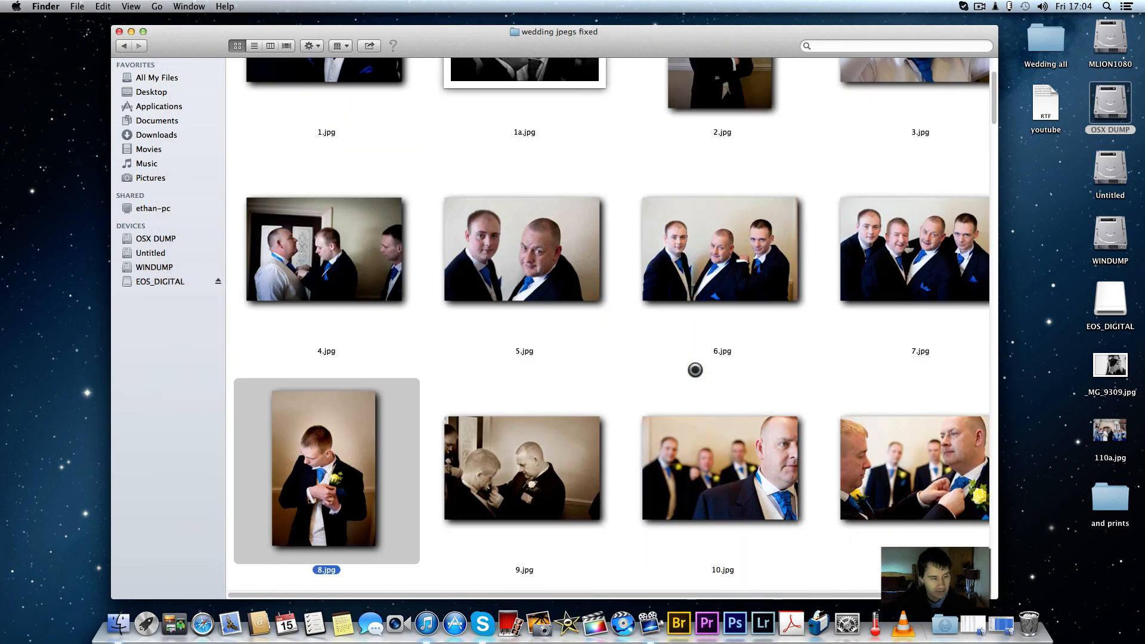
pyautogui.press('Right')
pyautogui.press('Right')
pyautogui.press('Right')
pyautogui.press('Down')
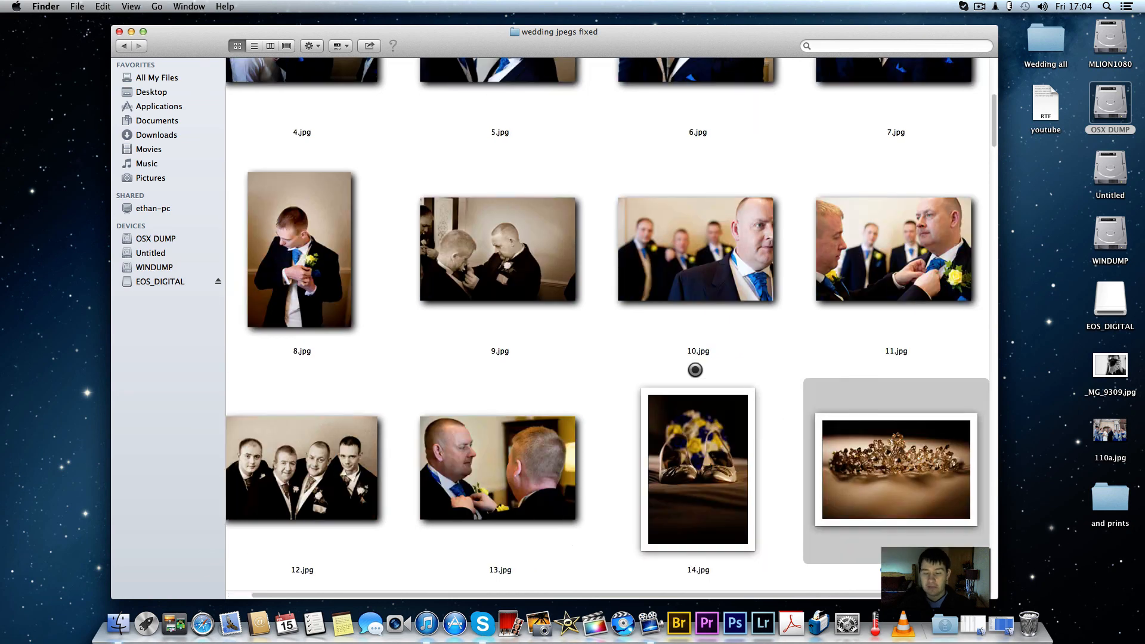
pyautogui.press('Left')
pyautogui.press('Left')
pyautogui.press('Left')
pyautogui.press('space')
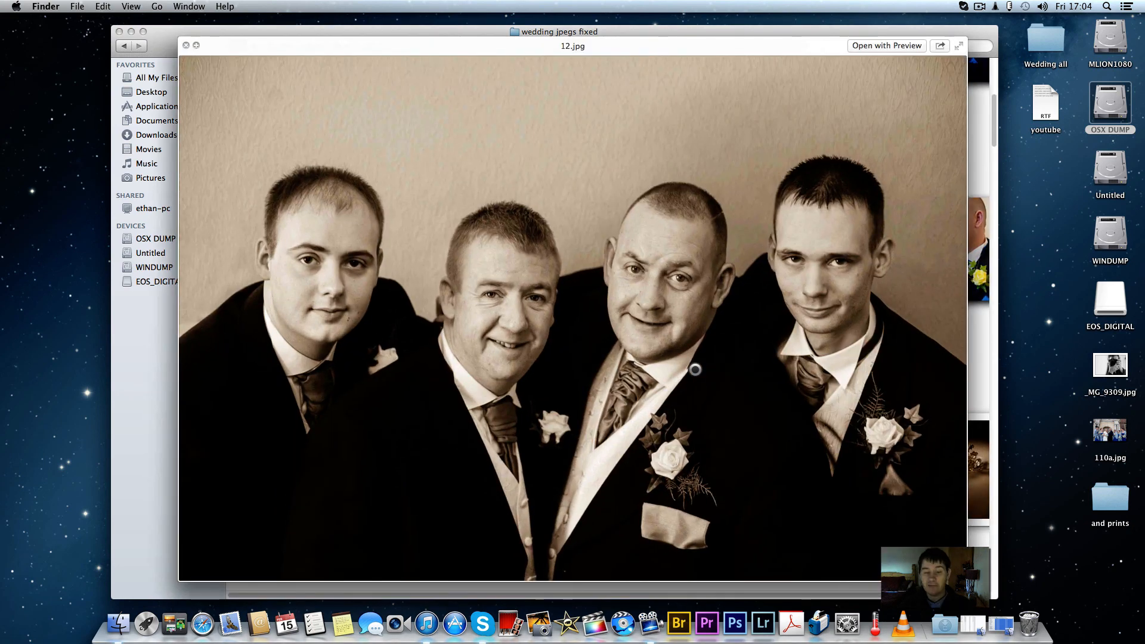
pyautogui.press('space')
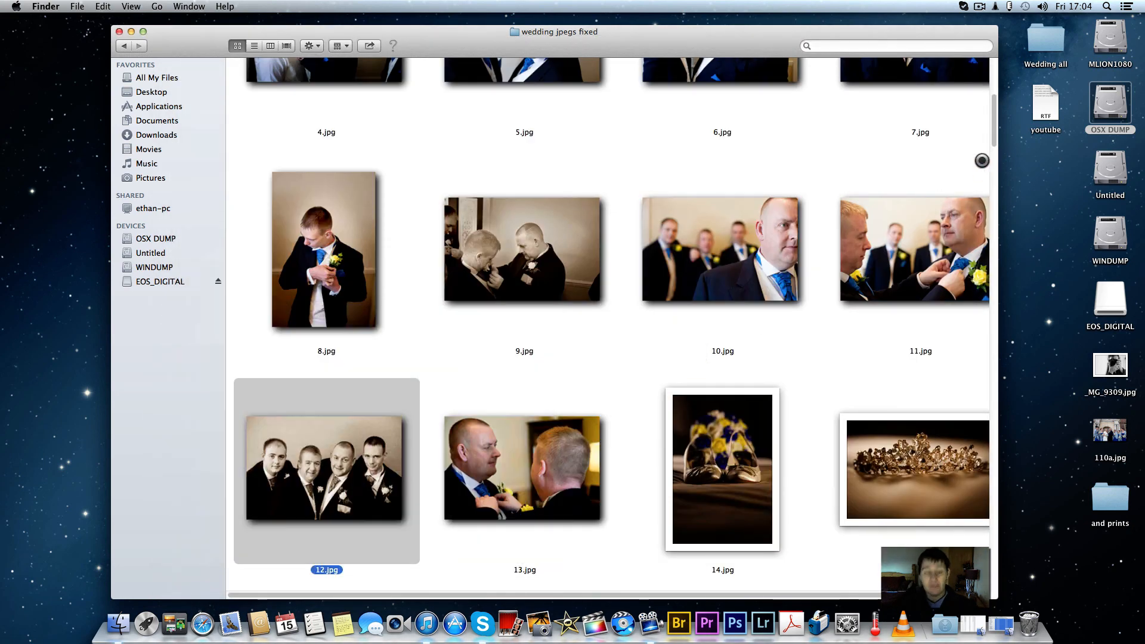
# - Look through the rest of wedding jpegs fixed and its wedding layouts jpegs subfolder, and return to the jan26th wedding folder
pyautogui.scroll(10, 917, 187)
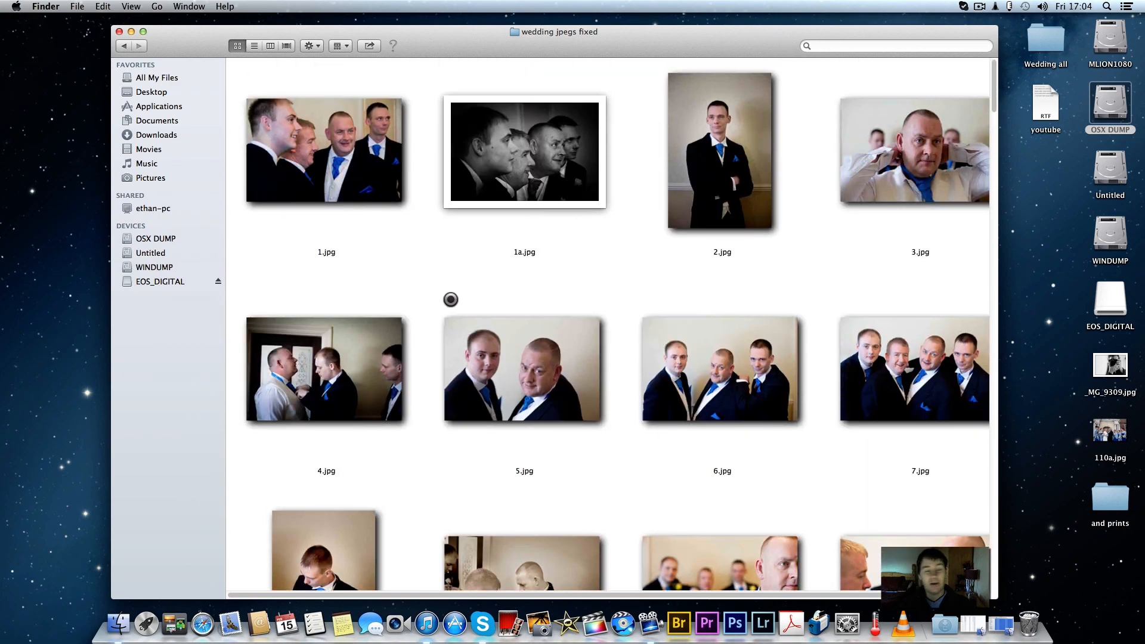
pyautogui.scroll(-15, 485, 314)
pyautogui.scroll(-15, 486, 314)
pyautogui.scroll(20, 485, 363)
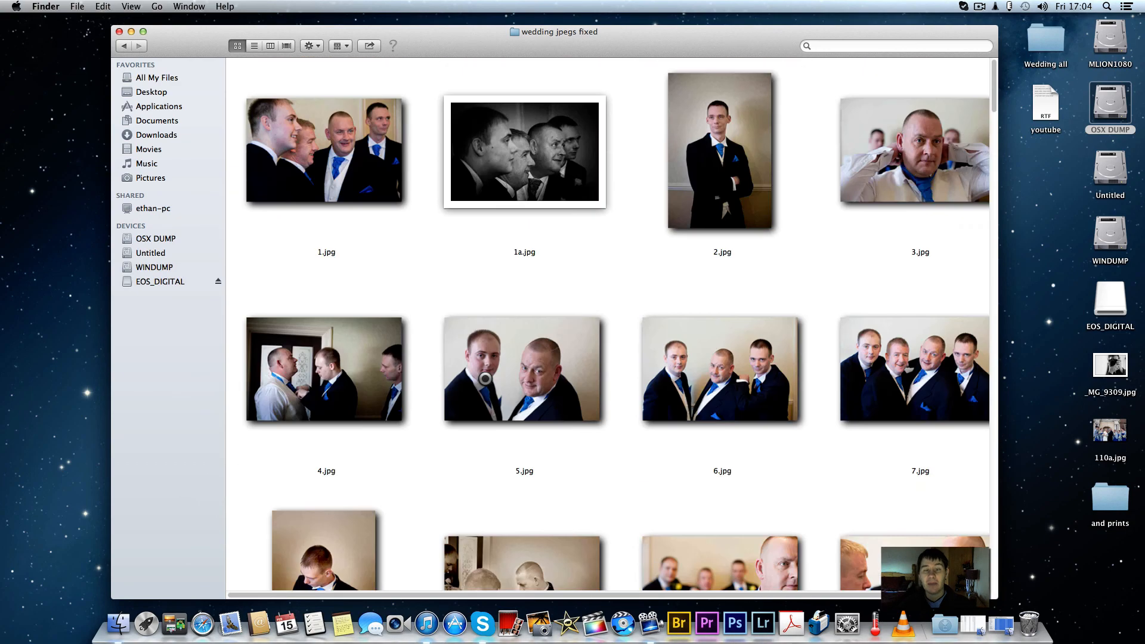
pyautogui.scroll(-10, 489, 371)
pyautogui.scroll(-10, 489, 371)
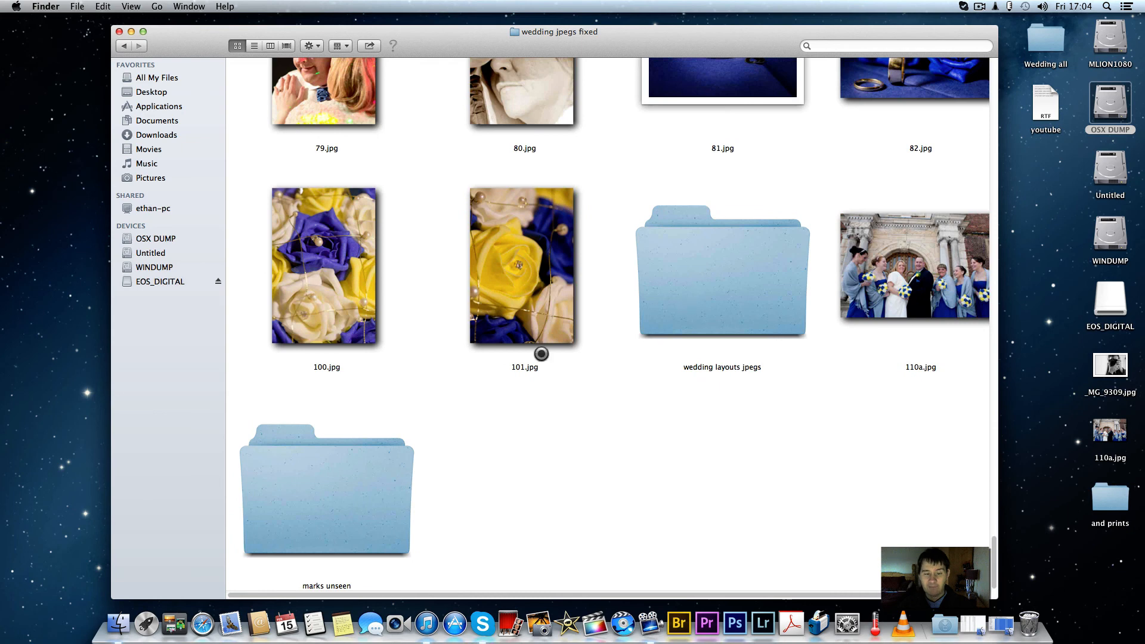
pyautogui.doubleClick(692, 297)
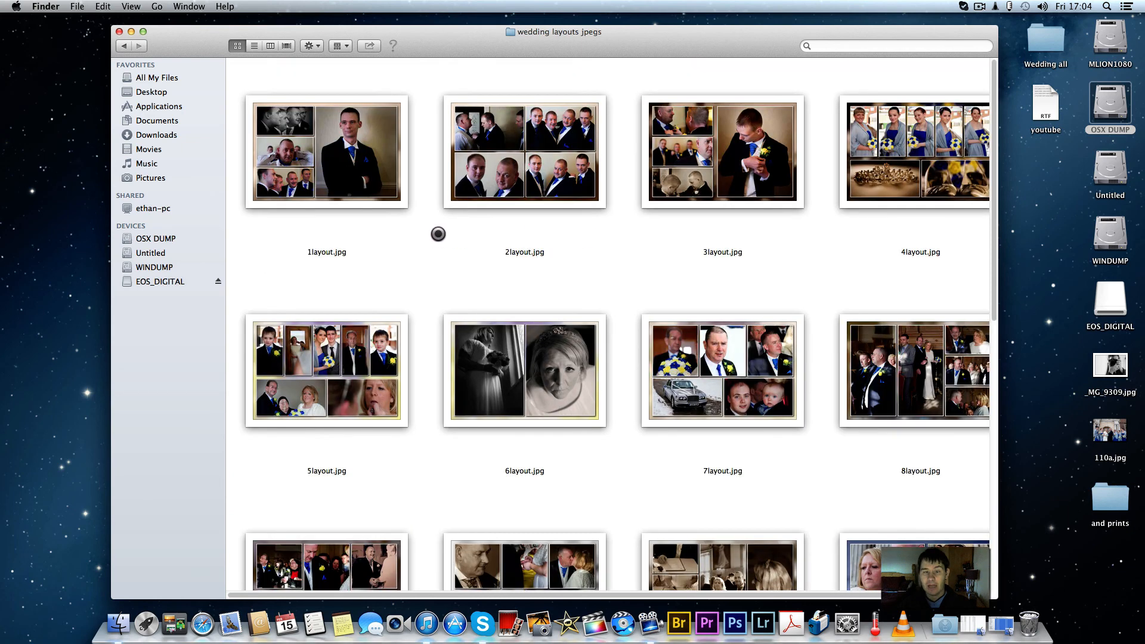
pyautogui.scroll(-10, 436, 335)
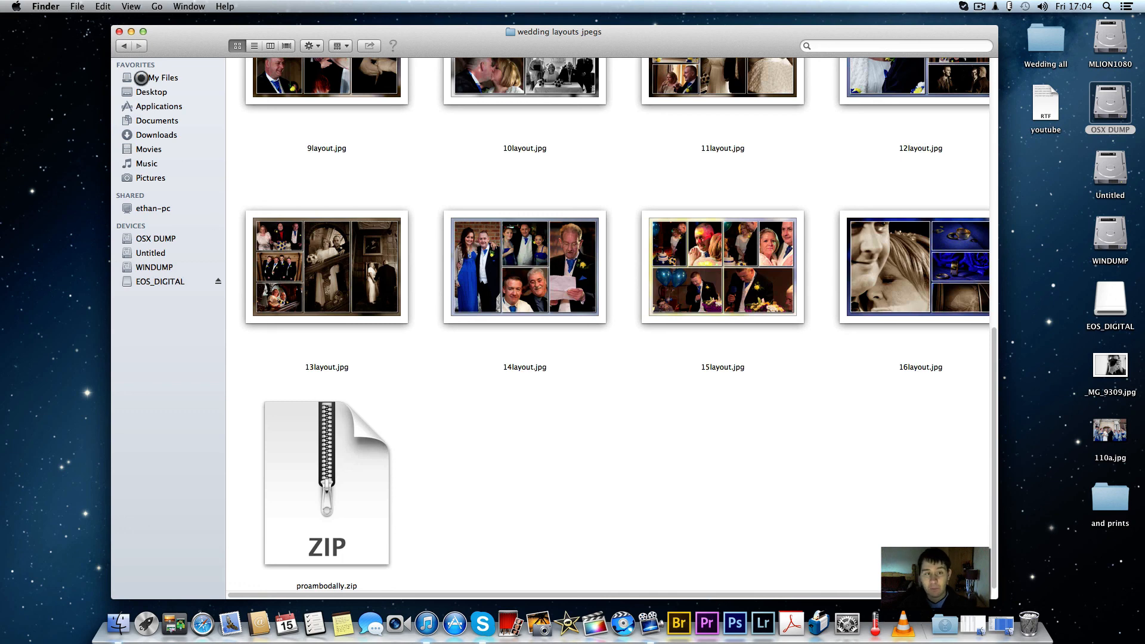
pyautogui.click(127, 47)
pyautogui.click(127, 46)
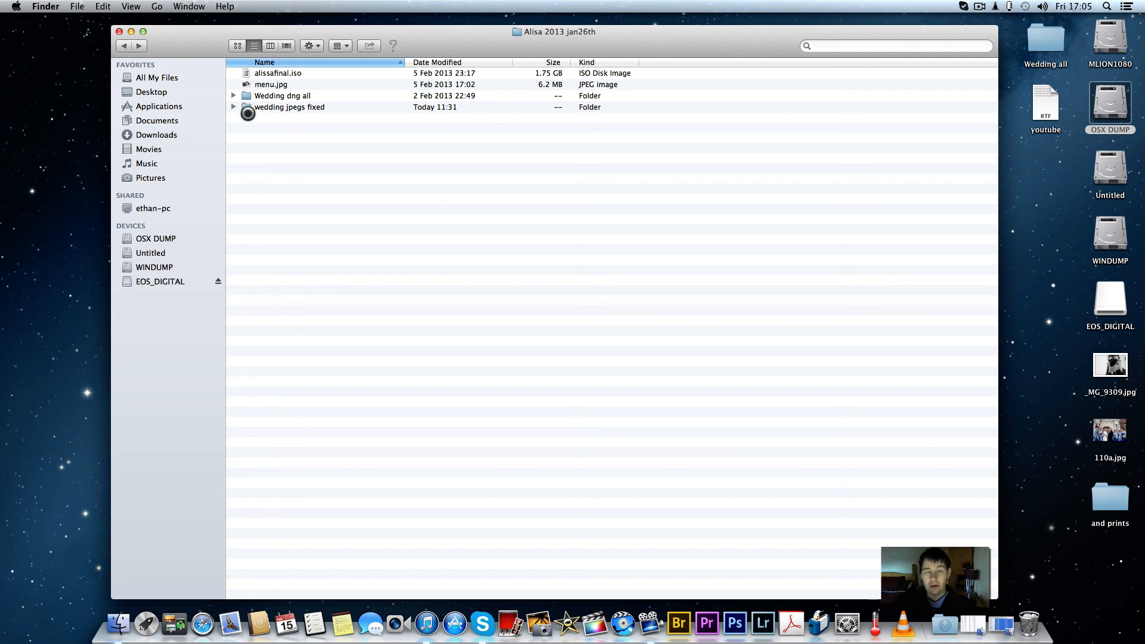
# - Review the archived wedding items by selecting alissafinal.iso and the Wedding dng all and wedding jpegs fixed folders in turn
pyautogui.click(257, 75)
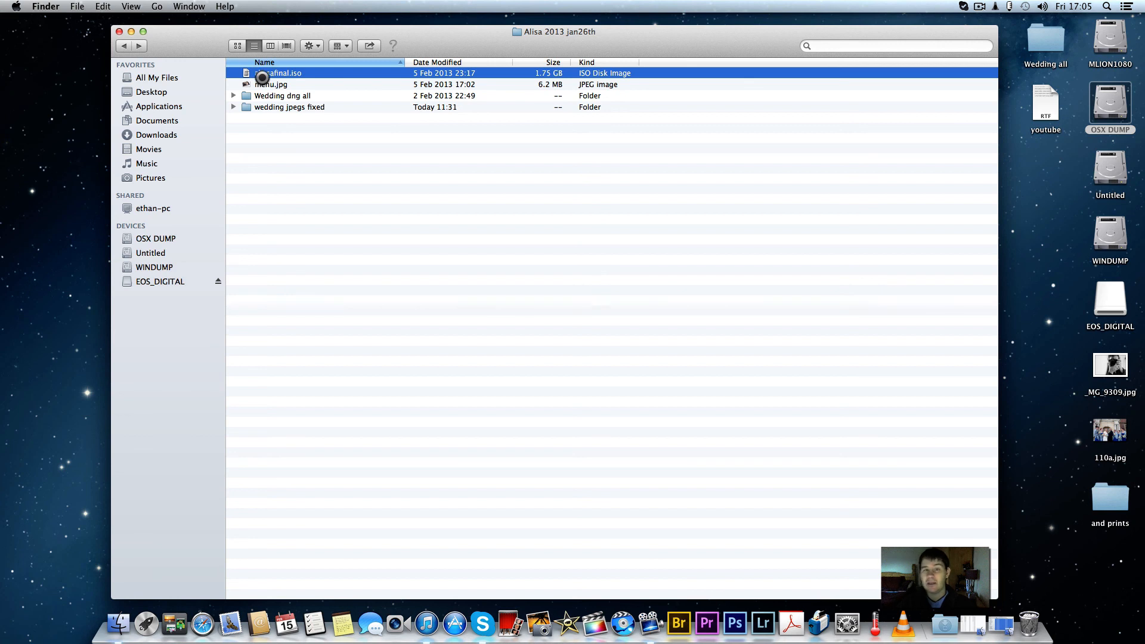
pyautogui.click(263, 95)
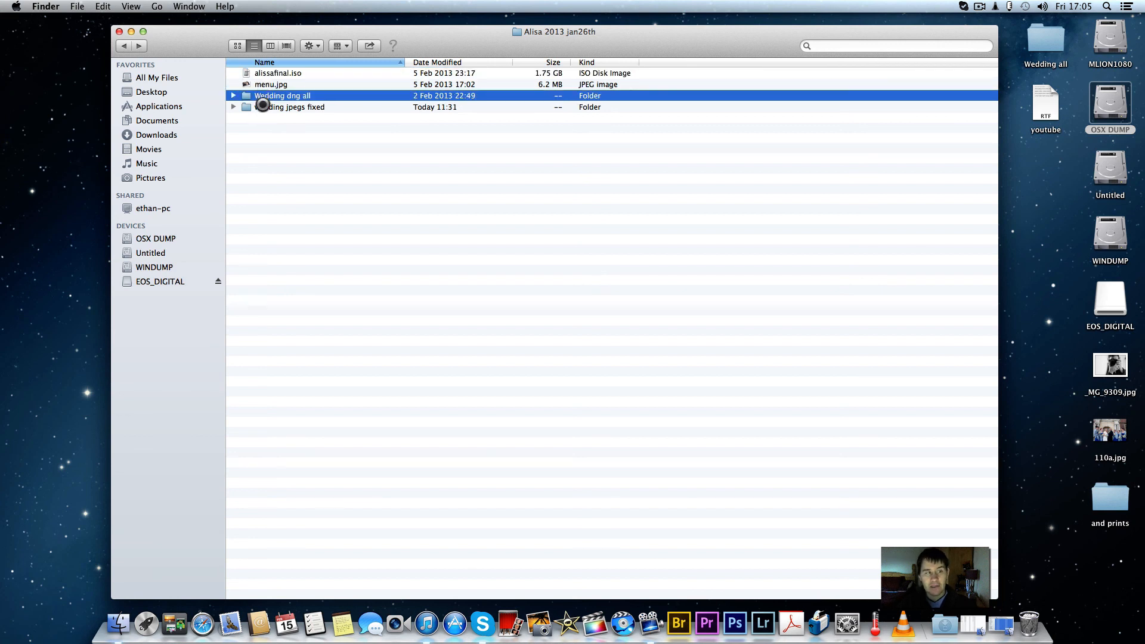
pyautogui.click(263, 105)
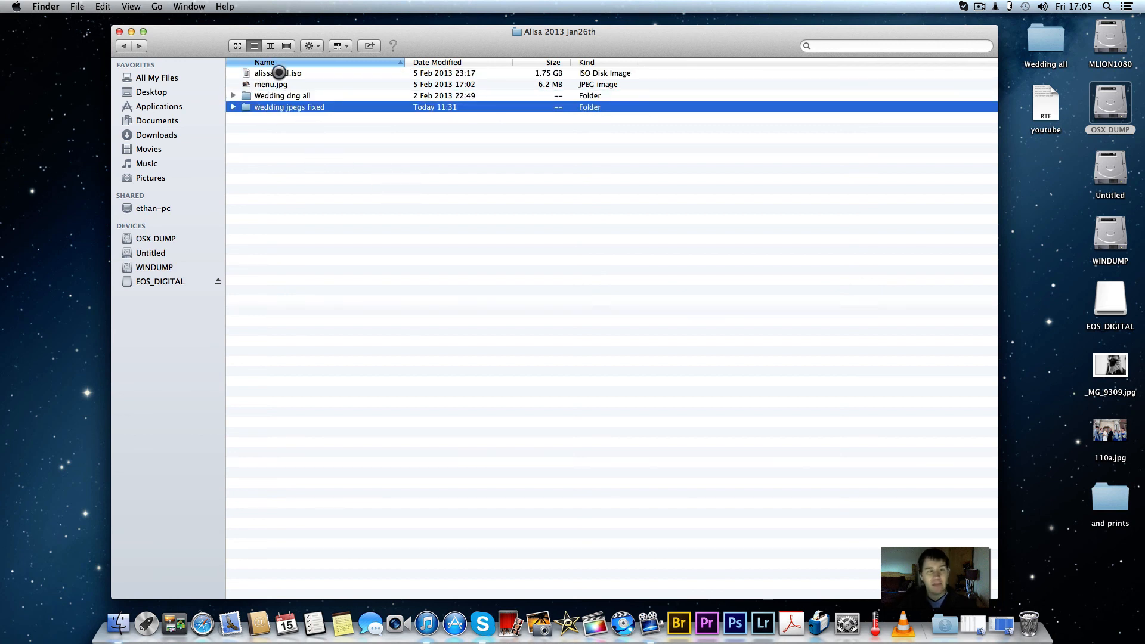
pyautogui.click(284, 97)
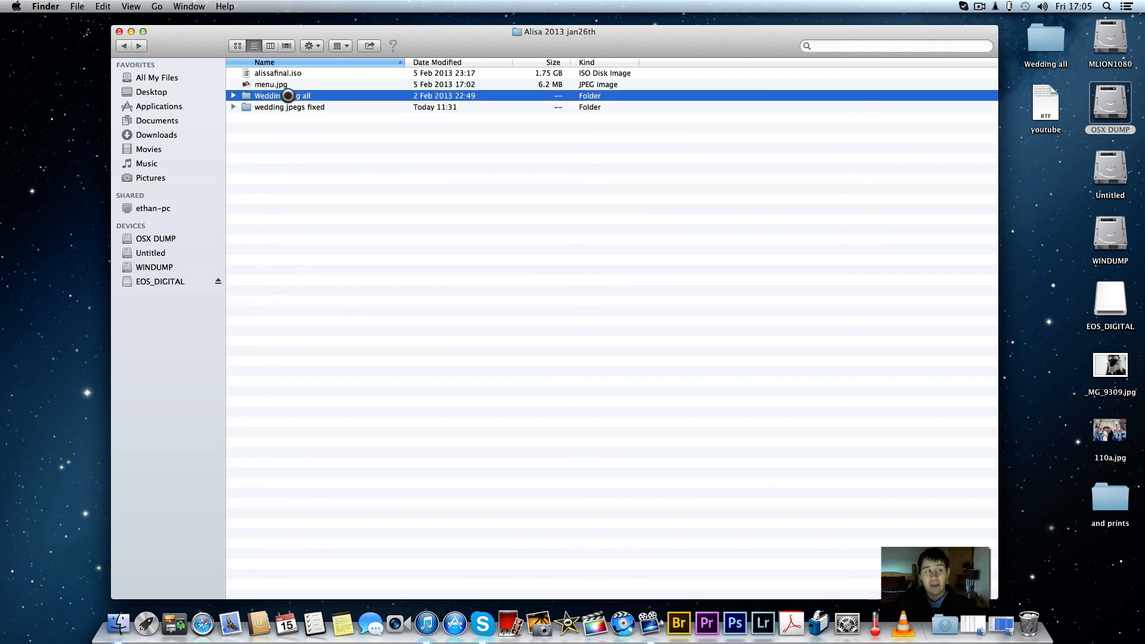
pyautogui.click(289, 107)
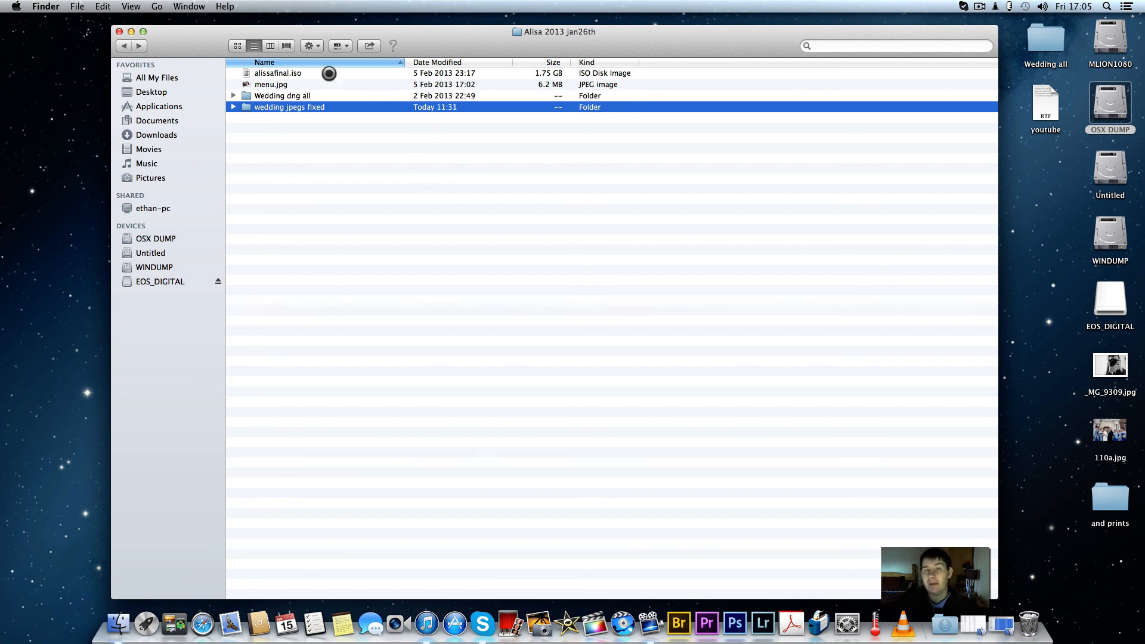
# - Reopen wedding jpegs fixed, look over its thumbnails and preview 4.jpg with Quick Look
pyautogui.doubleClick(274, 104)
pyautogui.scroll(15, 296, 120)
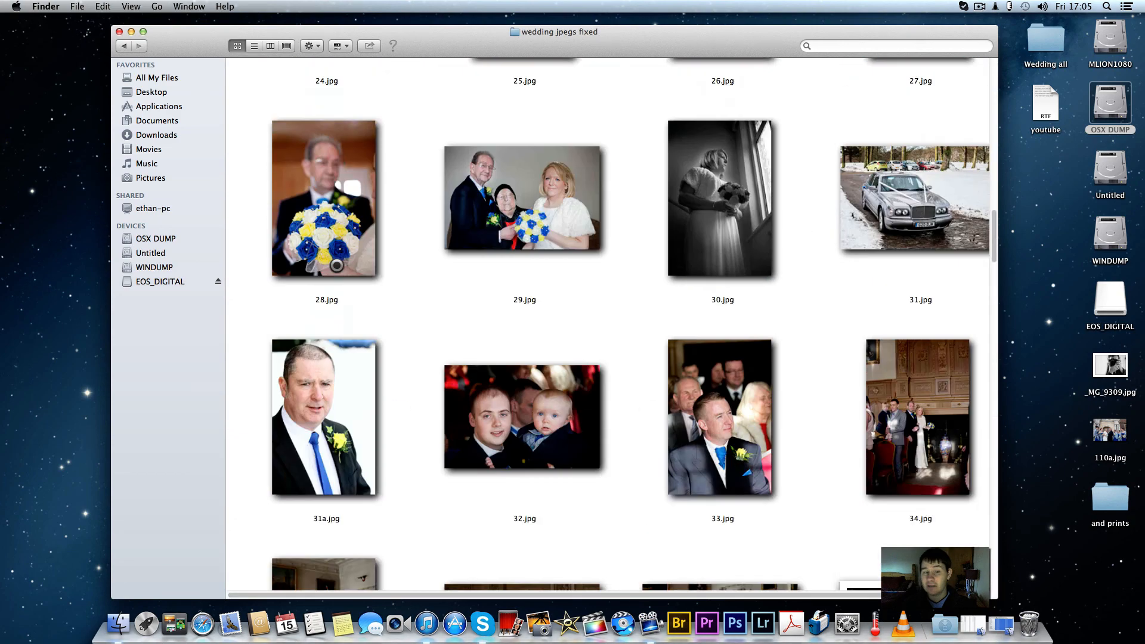
pyautogui.scroll(-5, 346, 257)
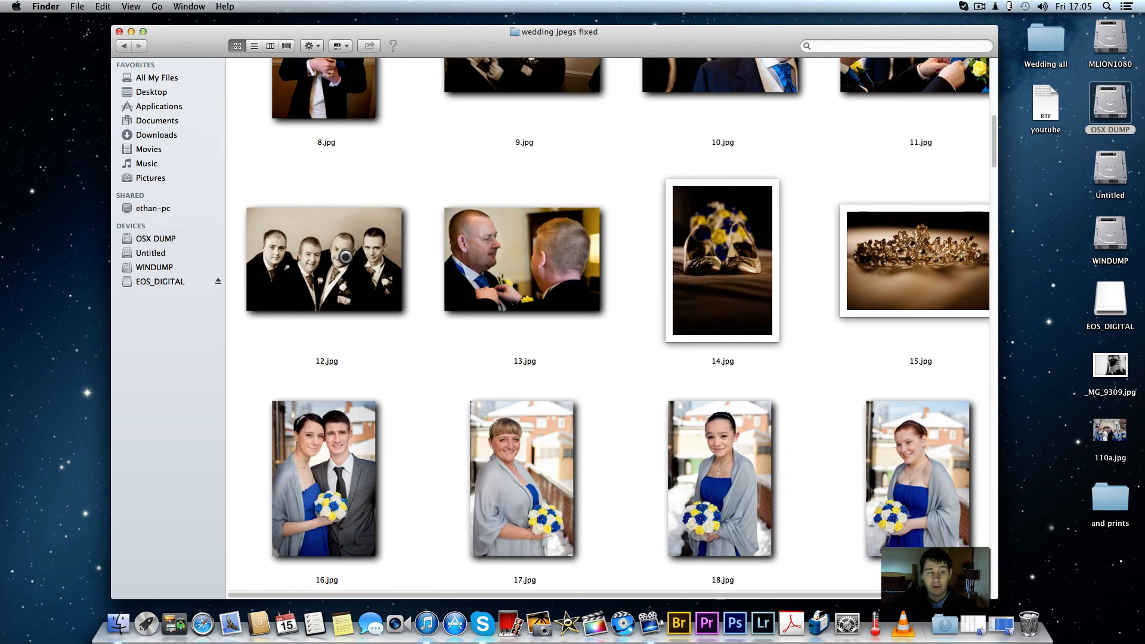
pyautogui.scroll(5, 340, 258)
pyautogui.click(325, 328)
pyautogui.press('space')
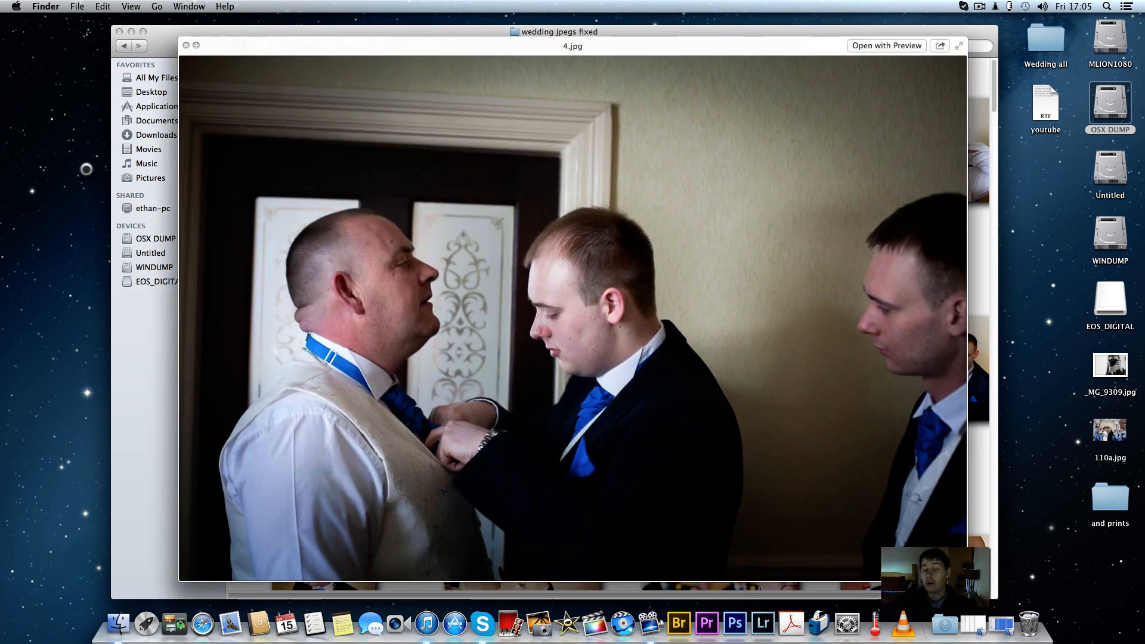
pyautogui.press('space')
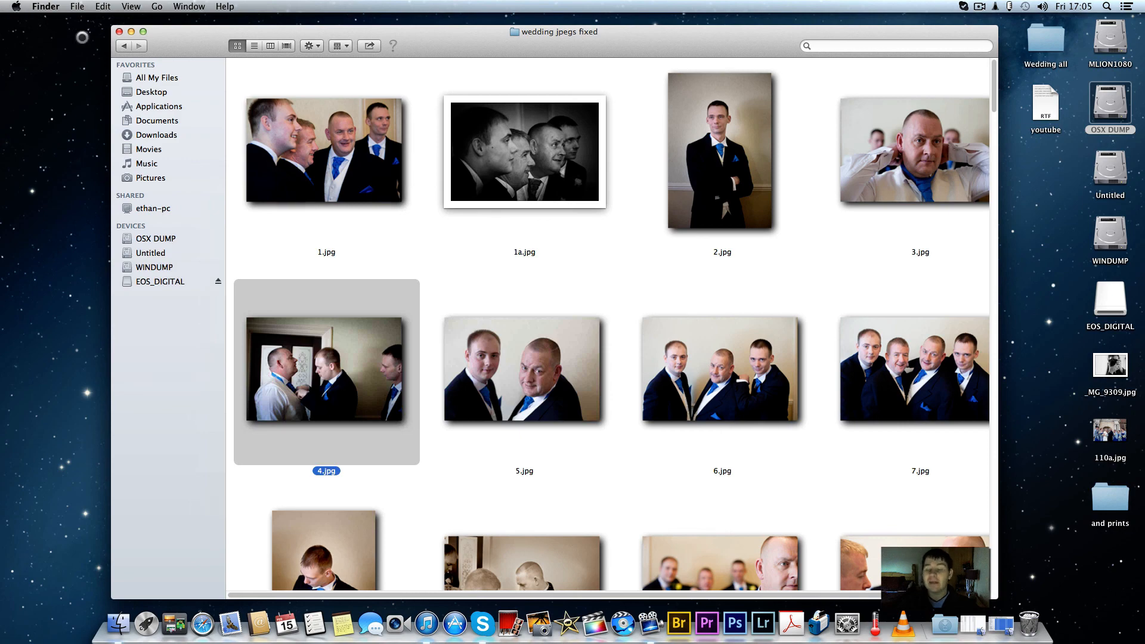